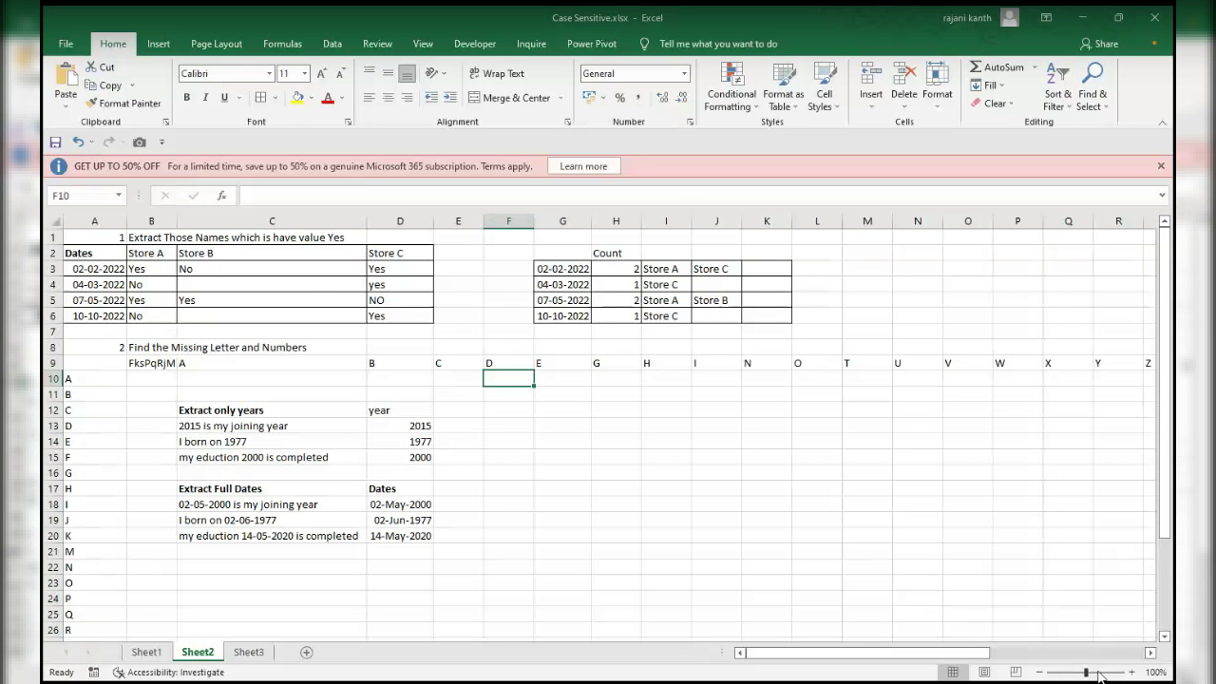
# Zoom Sheet2 to 190% and select the Store A–C headers in B2:D2.
pyautogui.moveTo(1087, 672); pyautogui.dragTo(1099, 674)
pyautogui.moveTo(876, 653); pyautogui.dragTo(808, 652)
pyautogui.moveTo(1171, 415); pyautogui.dragTo(1166, 332)
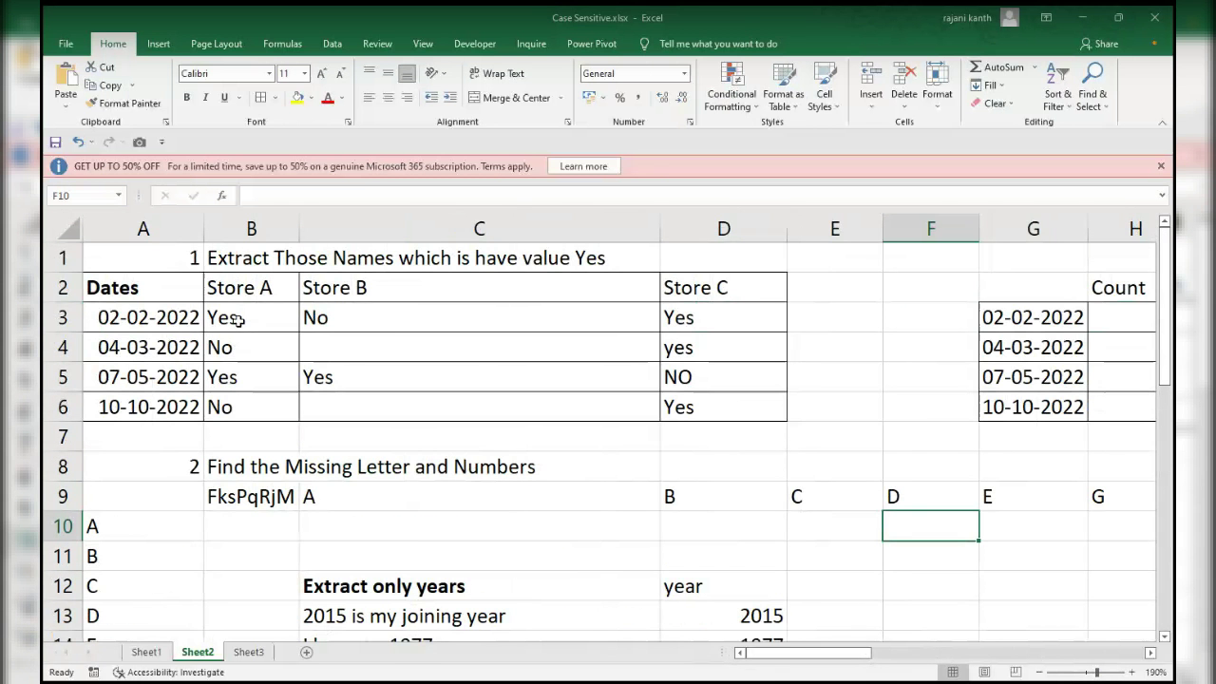
pyautogui.moveTo(815, 659)
pyautogui.mouseDown()
pyautogui.moveTo(851, 659)
pyautogui.moveTo(813, 659)
pyautogui.mouseUp()
pyautogui.moveTo(229, 292); pyautogui.dragTo(747, 280)
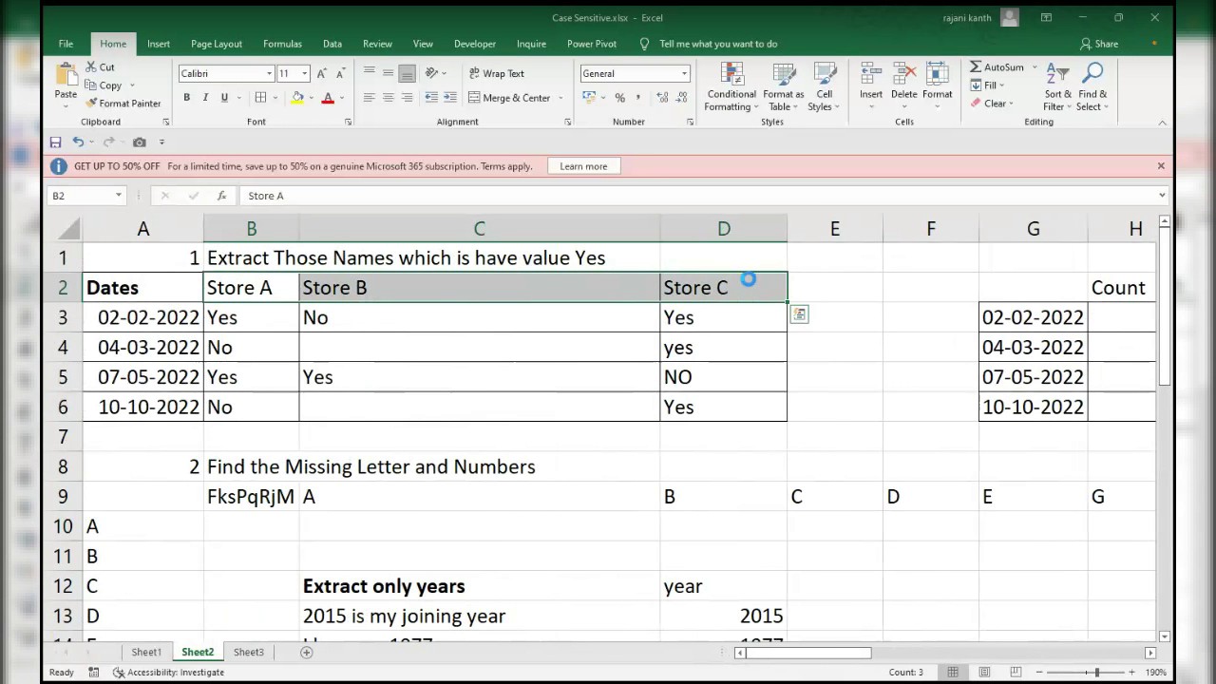
# Make the Store A–C headers in B2:D2 bold.
pyautogui.hotkey('ctrl', 'b')
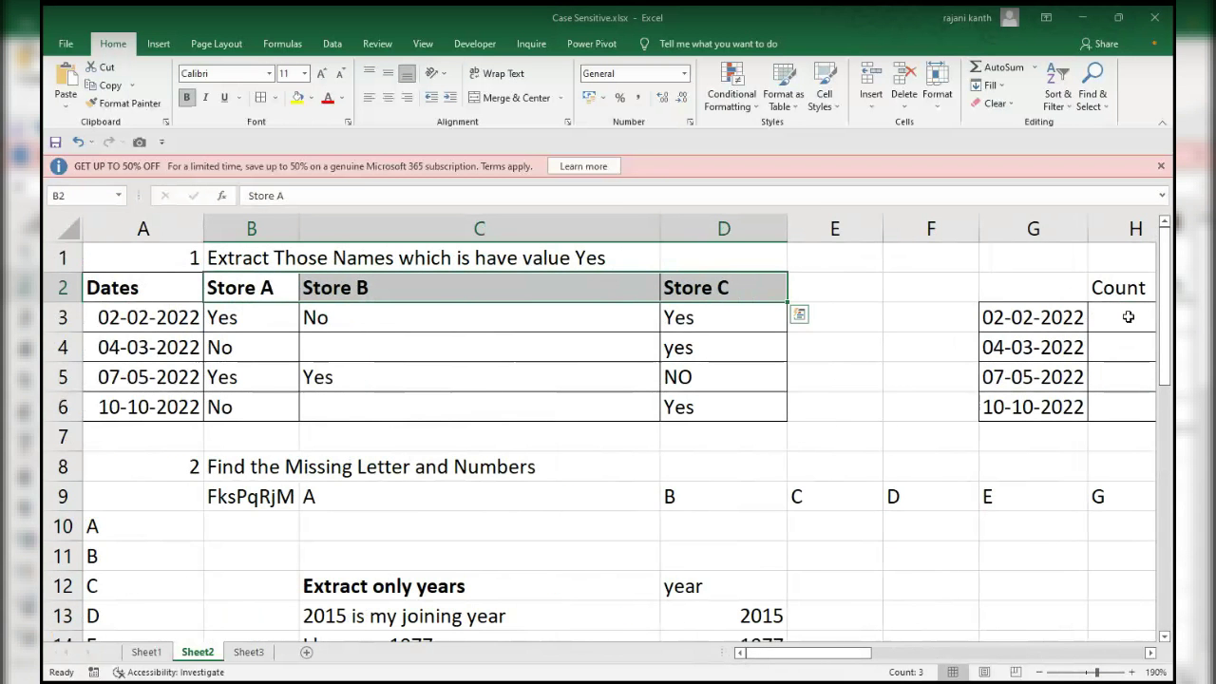
pyautogui.moveTo(845, 655); pyautogui.dragTo(687, 498)
pyautogui.moveTo(796, 660); pyautogui.dragTo(871, 659)
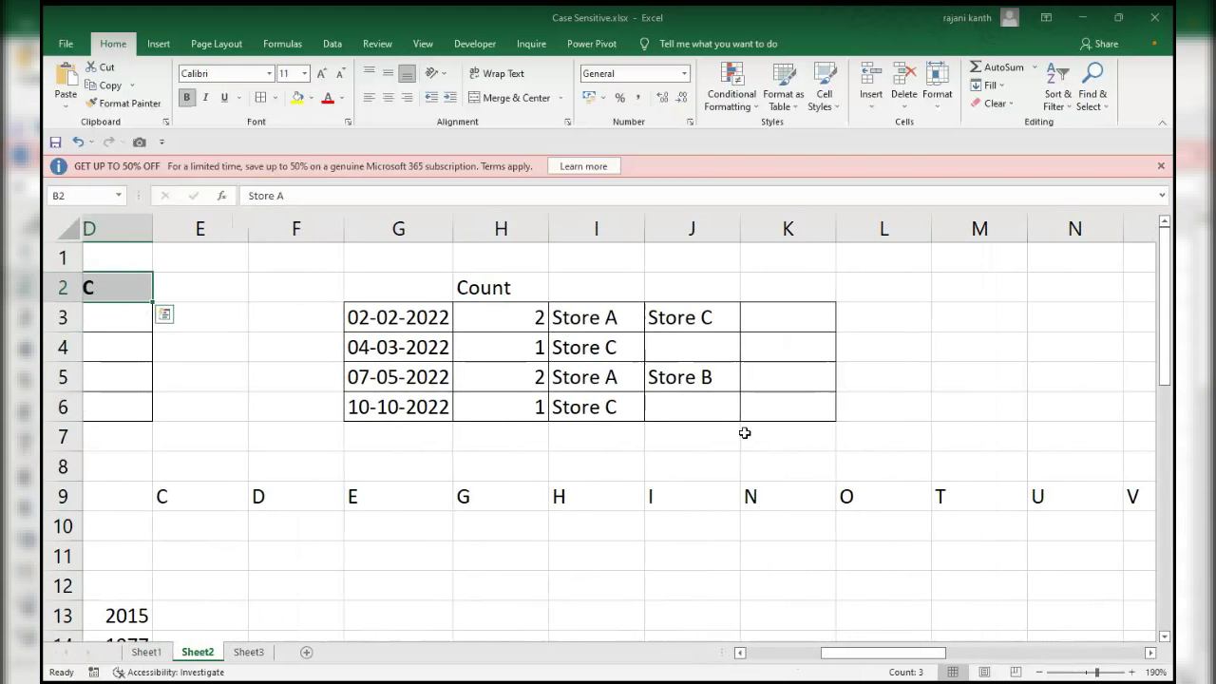
# Clear the old counts and store names from H3:K8 and begin a formula in H3.
pyautogui.moveTo(503, 465); pyautogui.dragTo(812, 329)
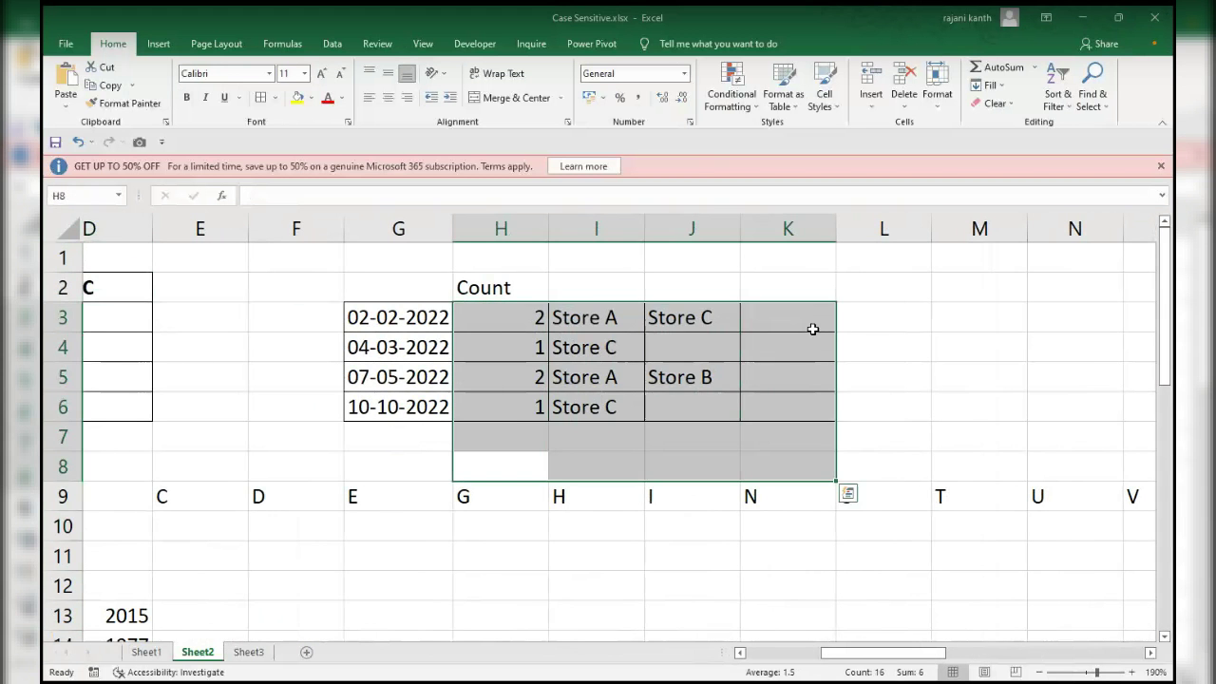
pyautogui.press('Delete')
pyautogui.press('Up')
pyautogui.press('Up')
pyautogui.press('Up')
pyautogui.press('Up')
pyautogui.press('Up')
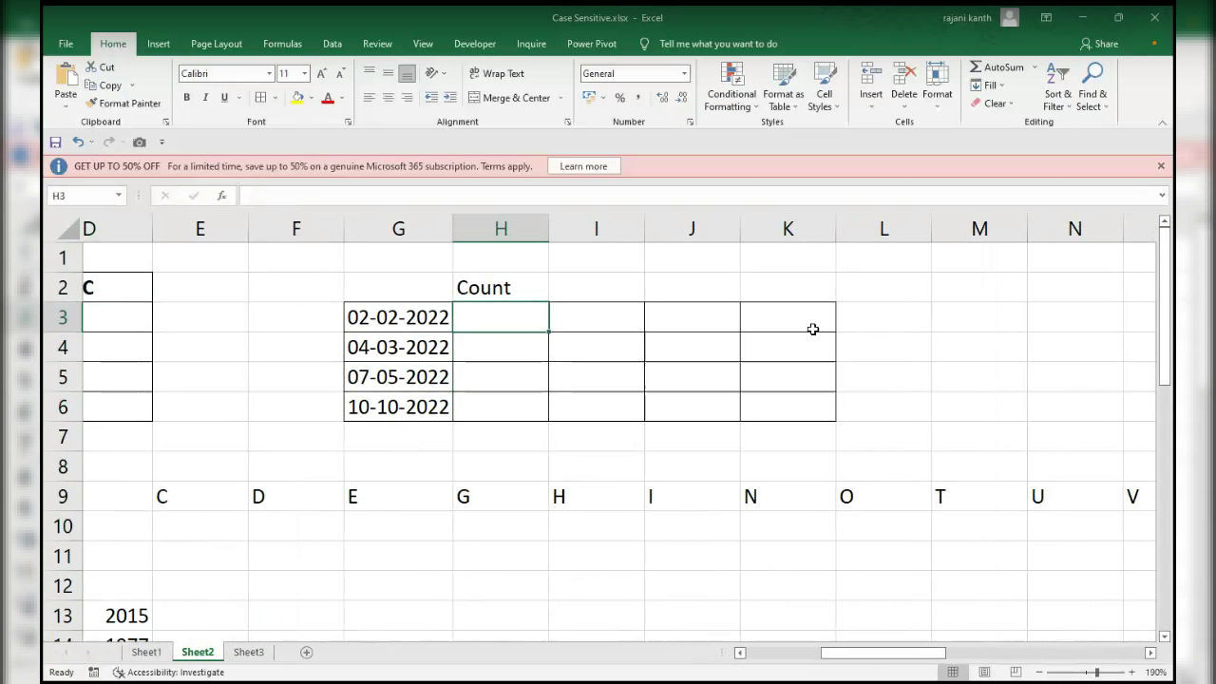
pyautogui.write('=')
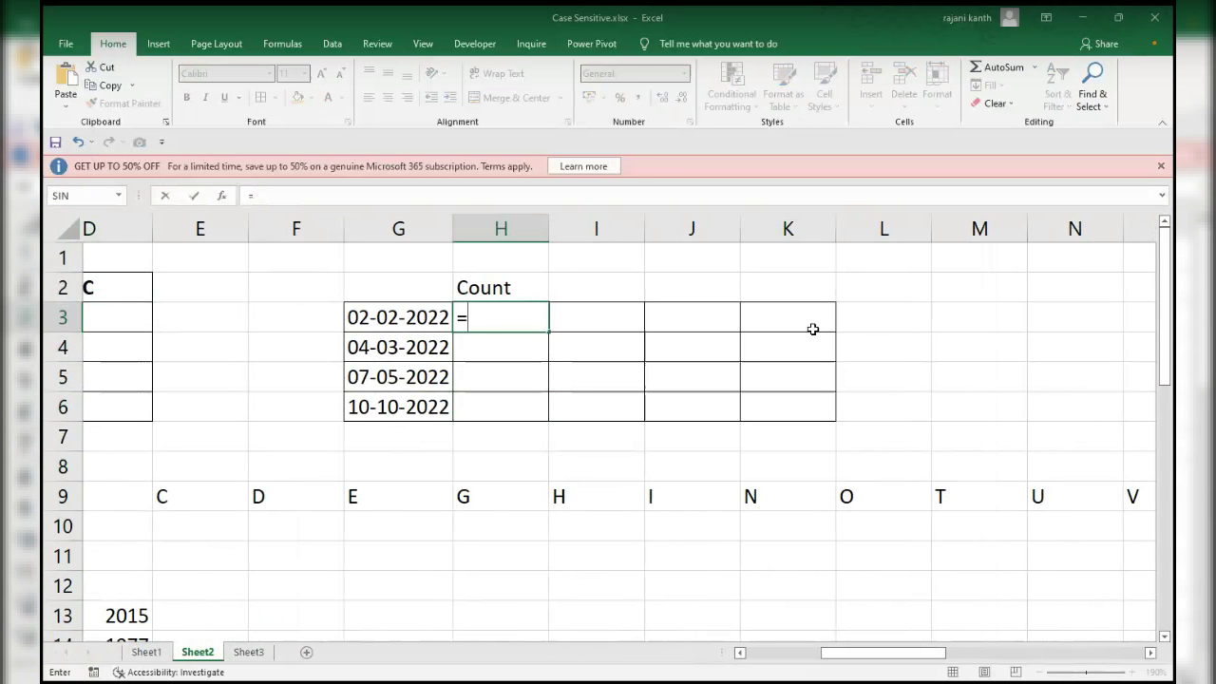
# In H3, start a formula comparing the absolute range $B$3:$D$6 with G3.
pyautogui.press('Left')
pyautogui.press('Left')
pyautogui.press('Left')
pyautogui.press('Left')
pyautogui.press('Left')
pyautogui.press('Left')
pyautogui.press('Left')
pyautogui.press('Right')
pyautogui.hotkey('shift', 'Right')
pyautogui.hotkey('shift', 'Right')
pyautogui.hotkey('shift', 'Right')
pyautogui.hotkey('shift', 'Left')
pyautogui.hotkey('shift', 'Down')
pyautogui.hotkey('shift', 'Down')
pyautogui.hotkey('shift', 'Down')
pyautogui.press('F4')
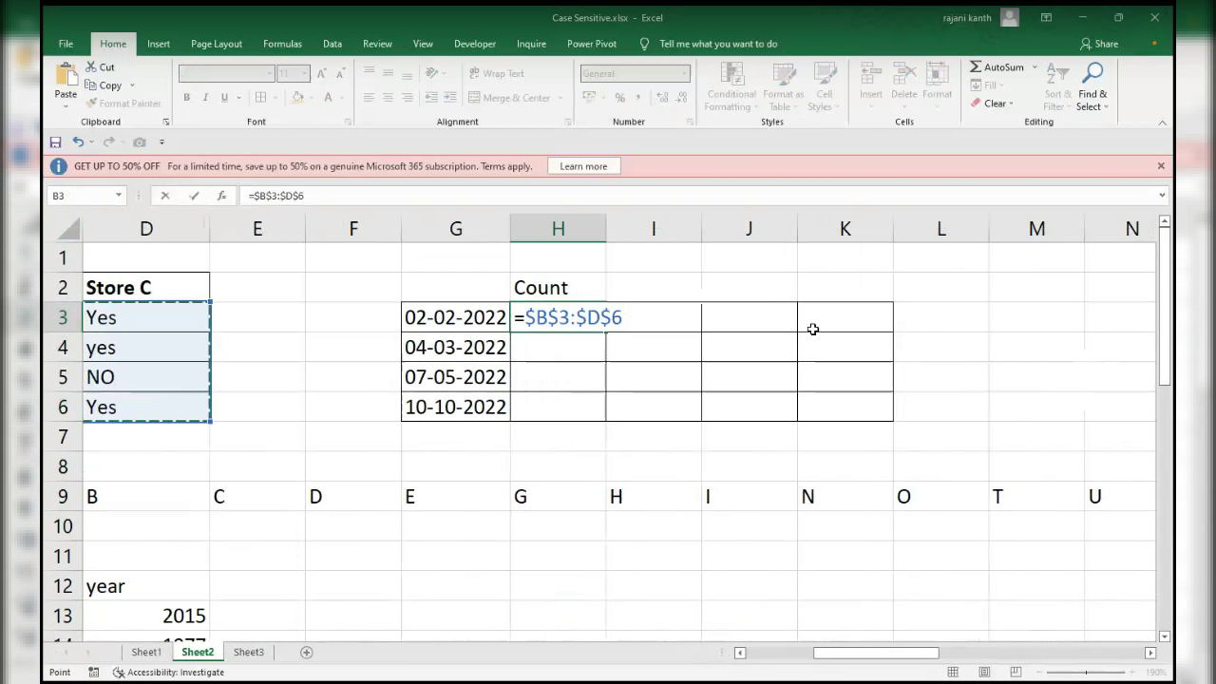
pyautogui.write('=')
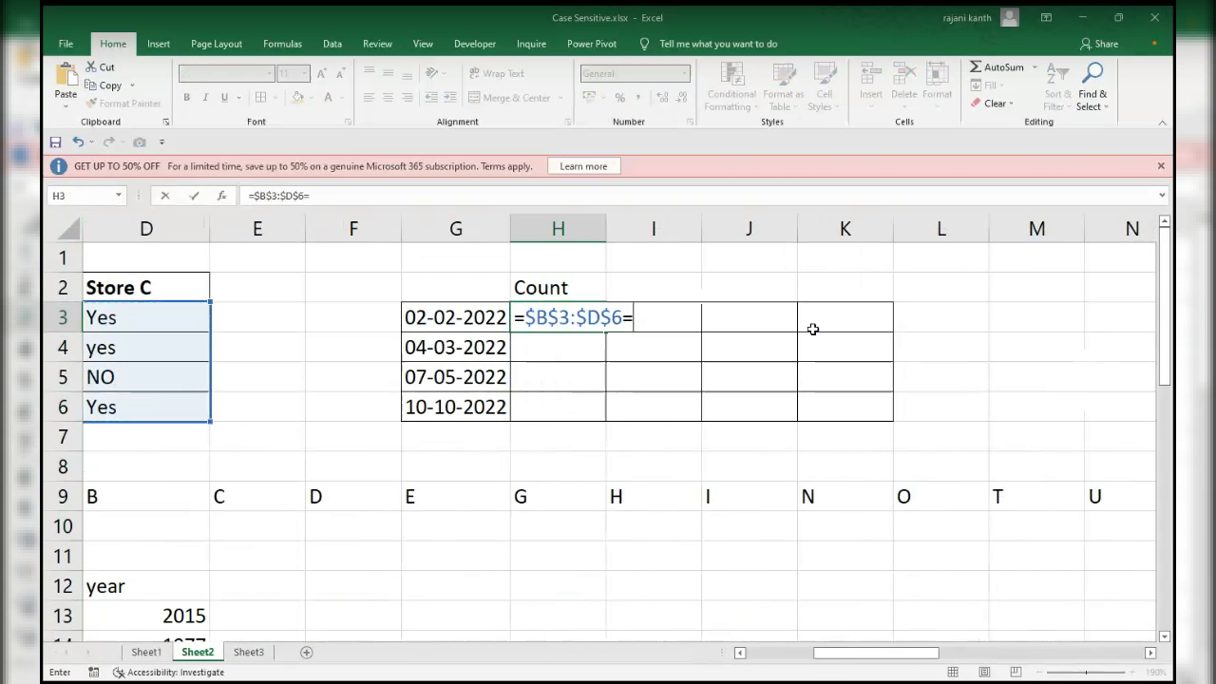
pyautogui.click(472, 317)
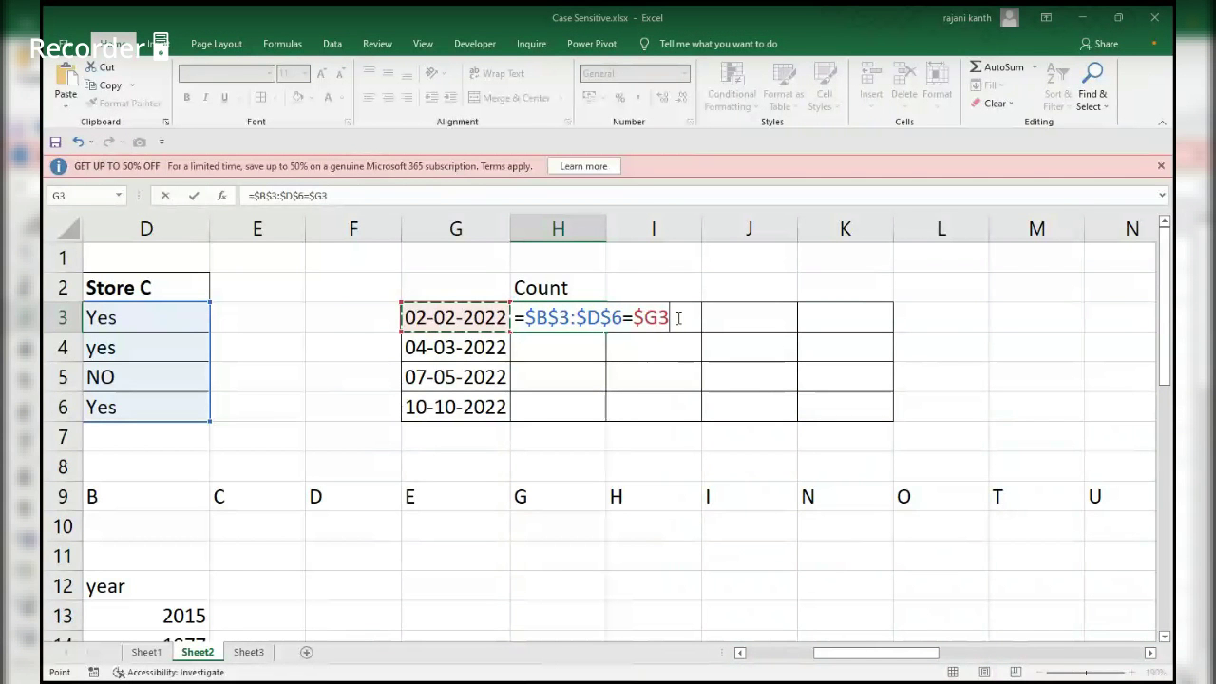
# Replace $G3 with "yes" and preview the comparison as a TRUE/FALSE array with F9.
pyautogui.moveTo(681, 317); pyautogui.dragTo(477, 317)
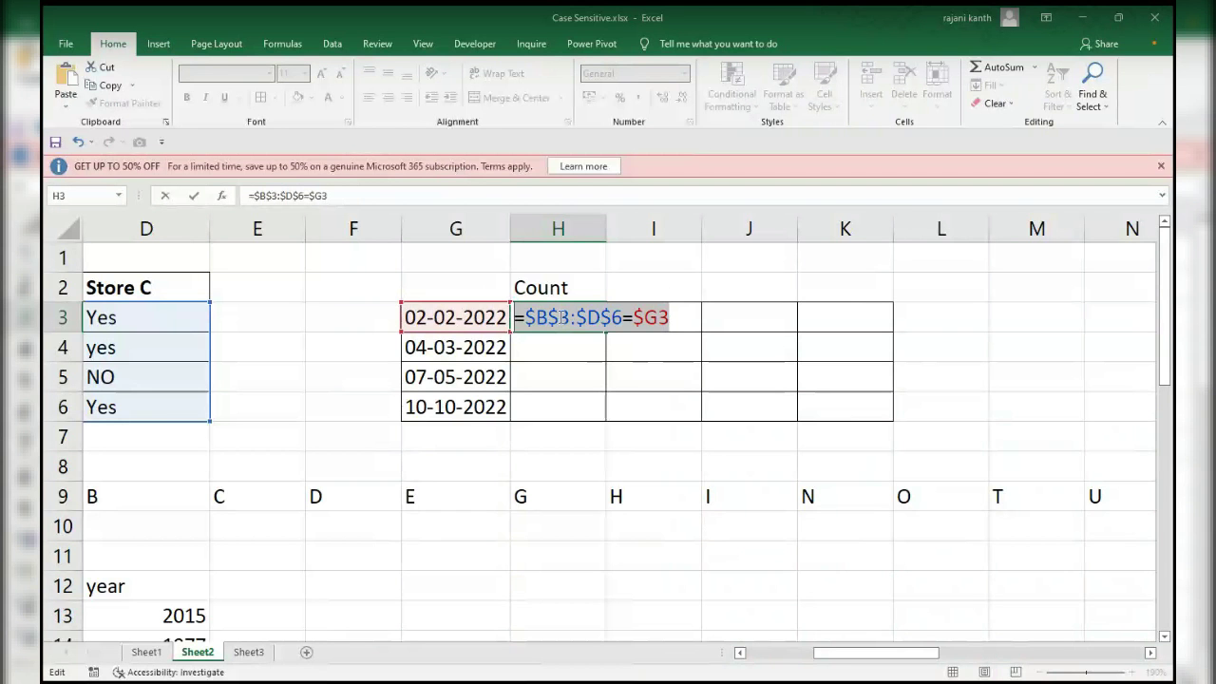
pyautogui.click(636, 318)
pyautogui.moveTo(637, 317); pyautogui.dragTo(670, 317)
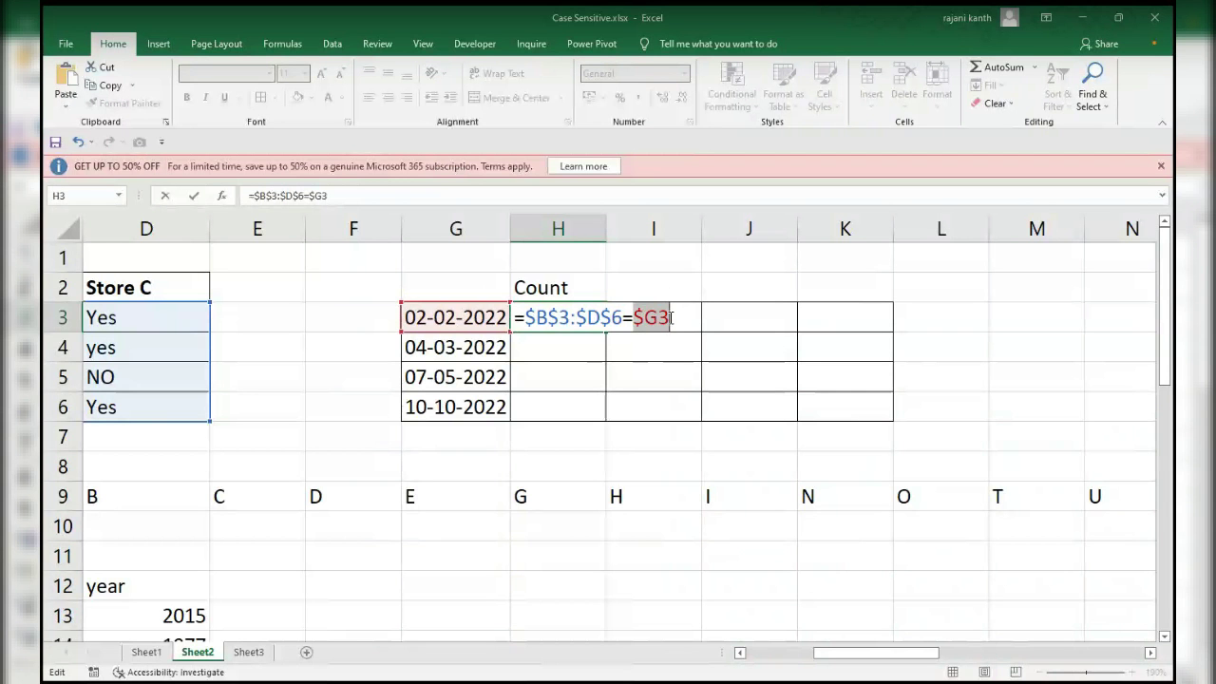
pyautogui.write('yes')
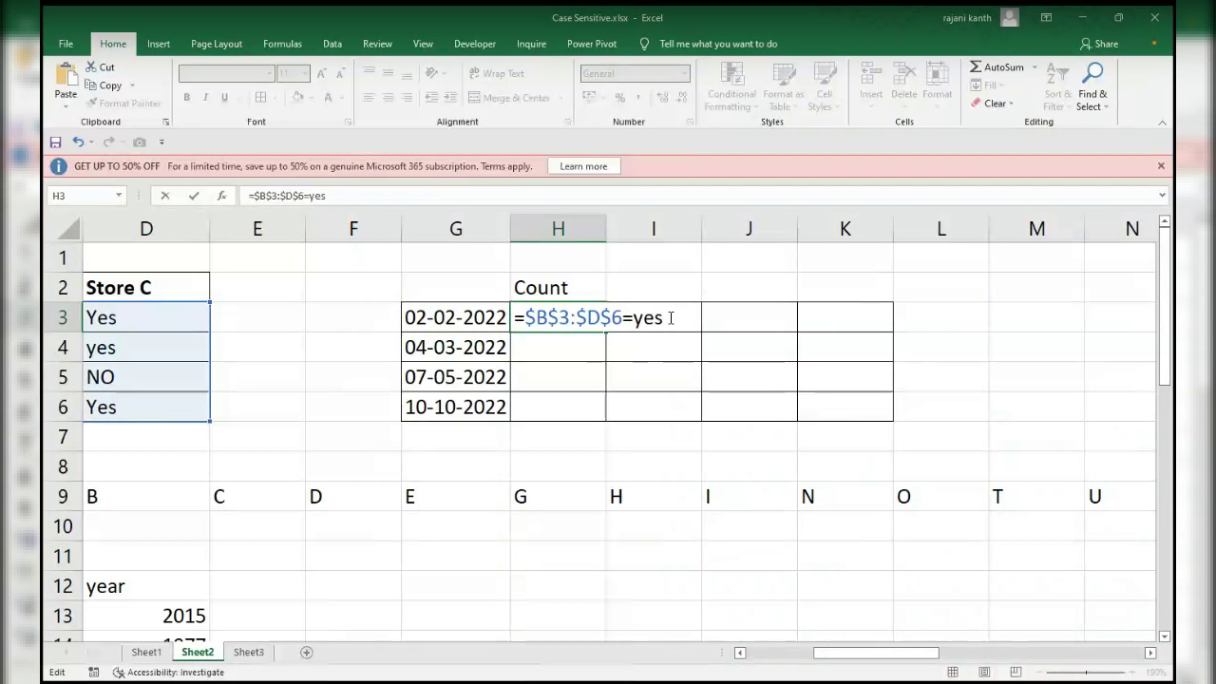
pyautogui.press('BackSpace')
pyautogui.press('BackSpace')
pyautogui.press('BackSpace')
pyautogui.write('"yes"')
pyautogui.press('F9')
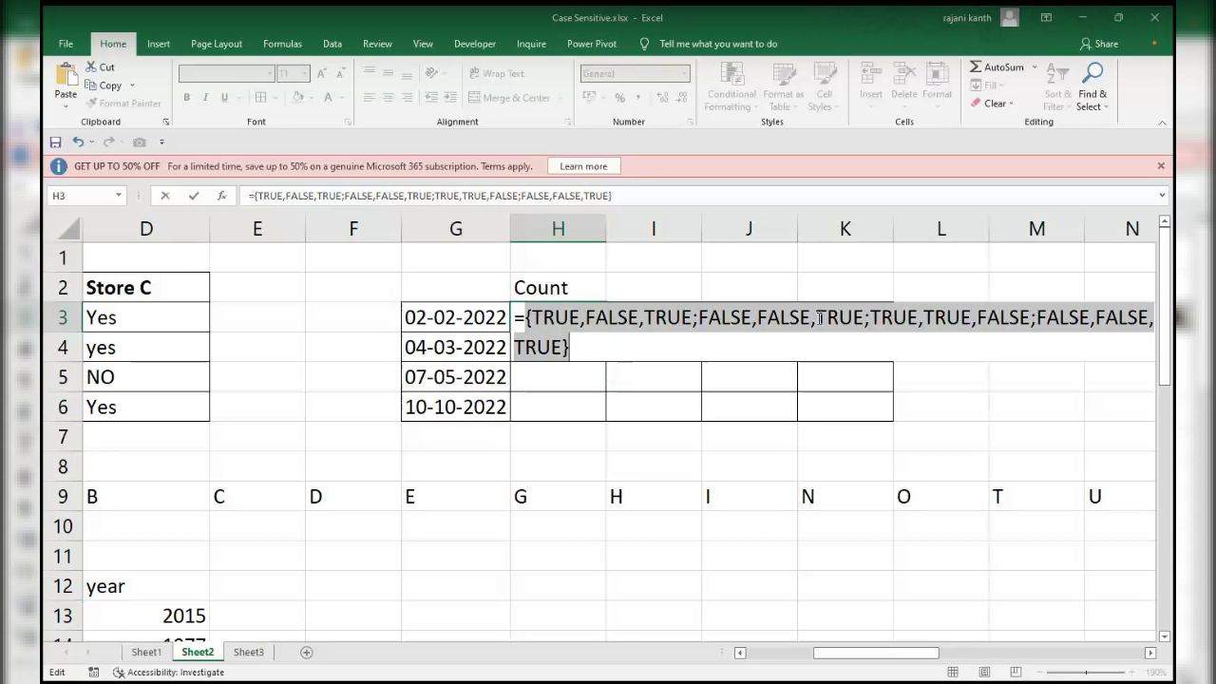
# Undo the preview, parenthesise the "yes" comparison and append *( for a second condition.
pyautogui.hotkey('ctrl', 'z')
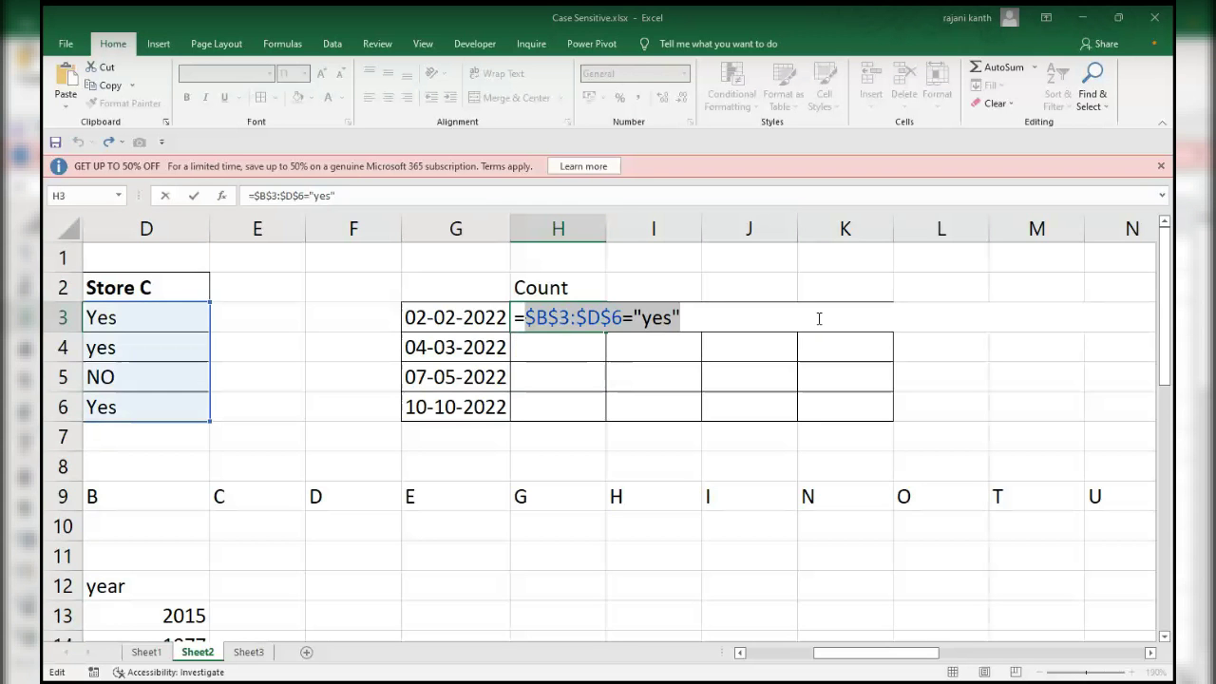
pyautogui.click(528, 317)
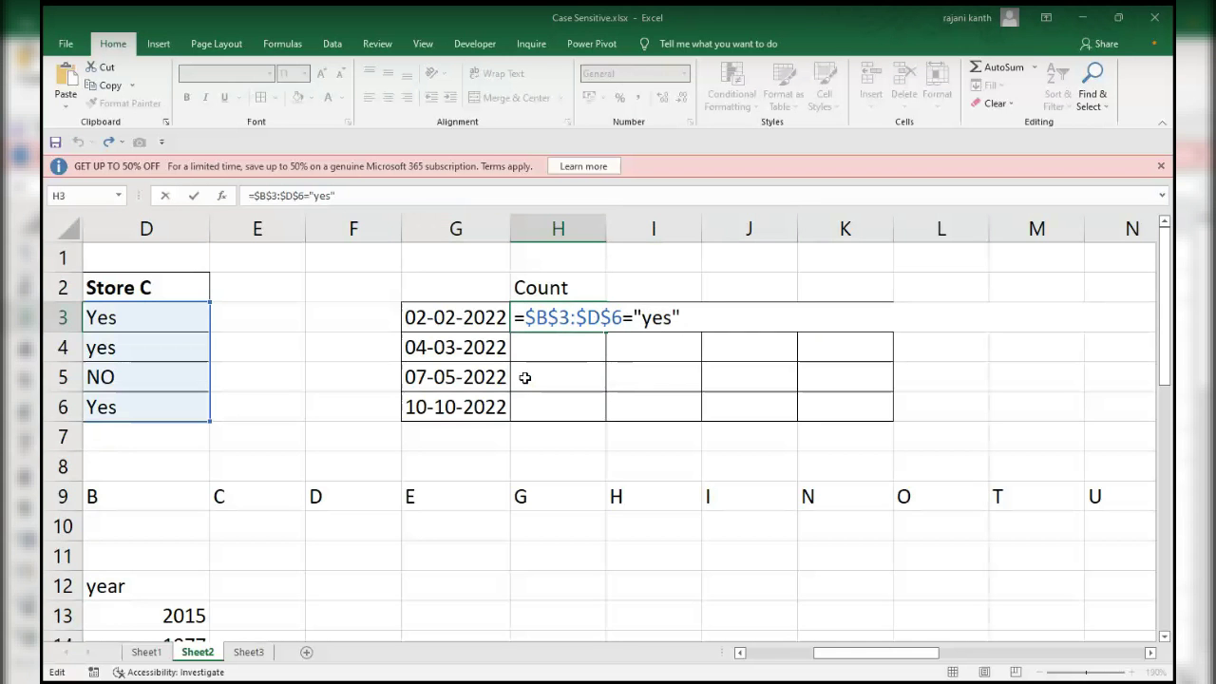
pyautogui.write('(')
pyautogui.write(')*(')
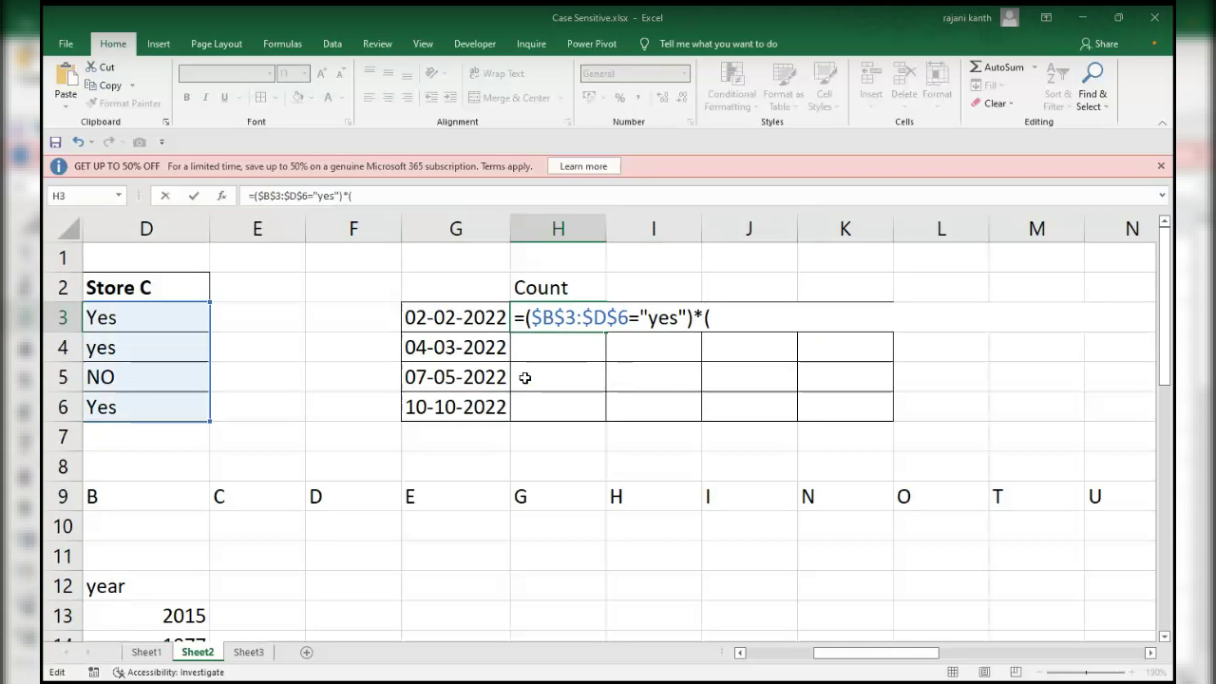
# Complete the second condition as ($A$3:$A$6=$G3) and commit the H3 formula.
pyautogui.moveTo(861, 653); pyautogui.dragTo(789, 653)
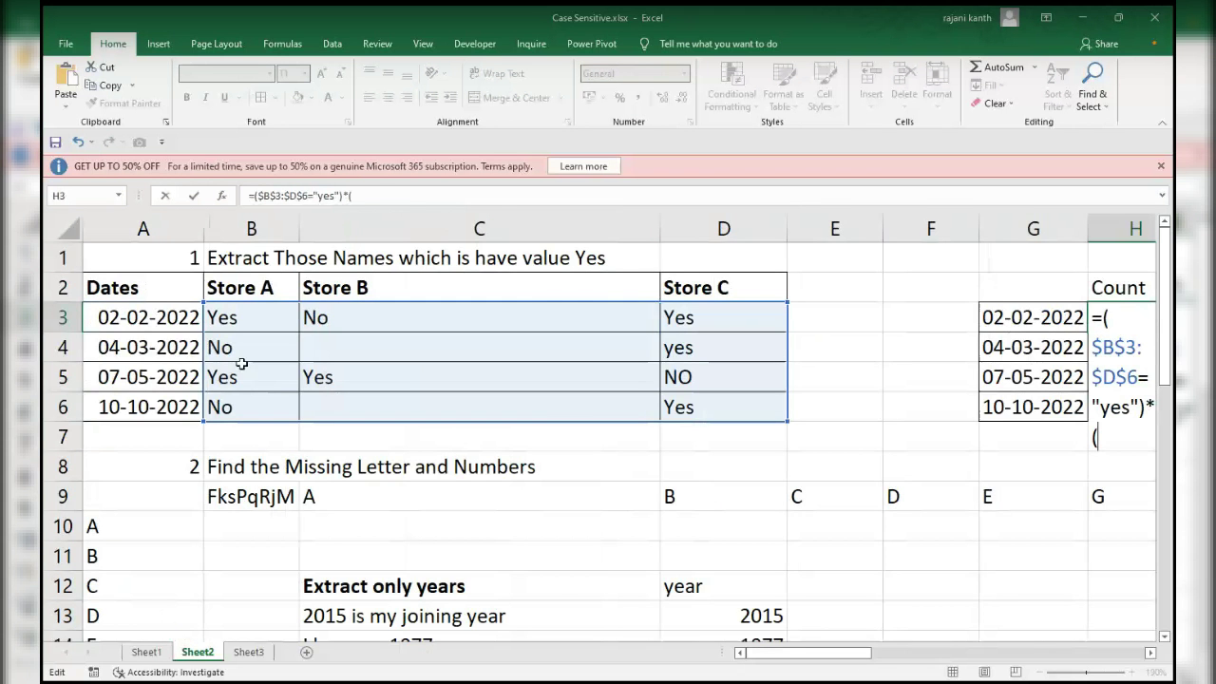
pyautogui.moveTo(163, 321); pyautogui.dragTo(169, 406)
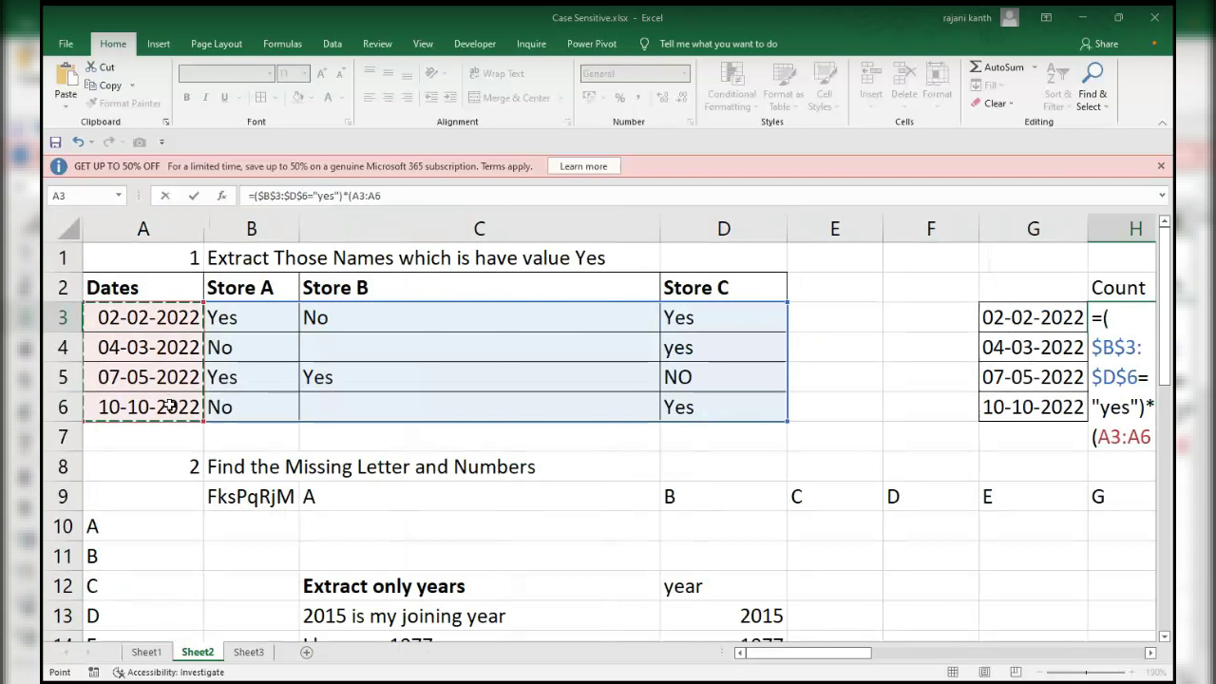
pyautogui.press('F4')
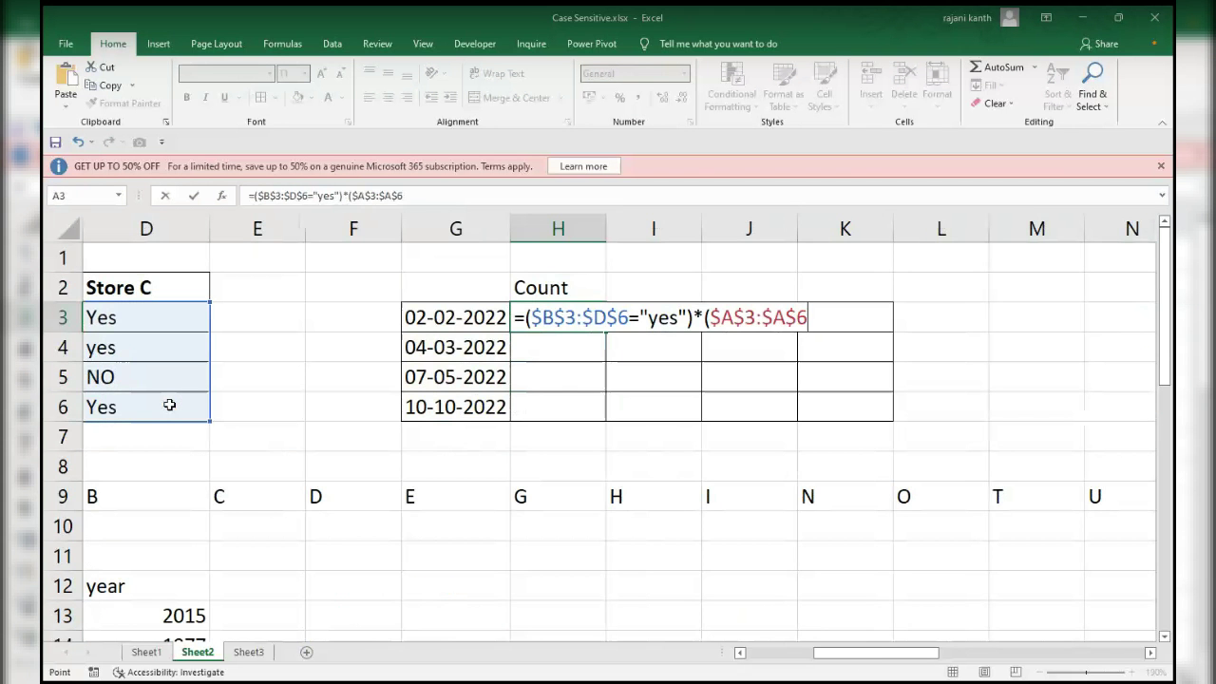
pyautogui.write('=')
pyautogui.click(454, 318)
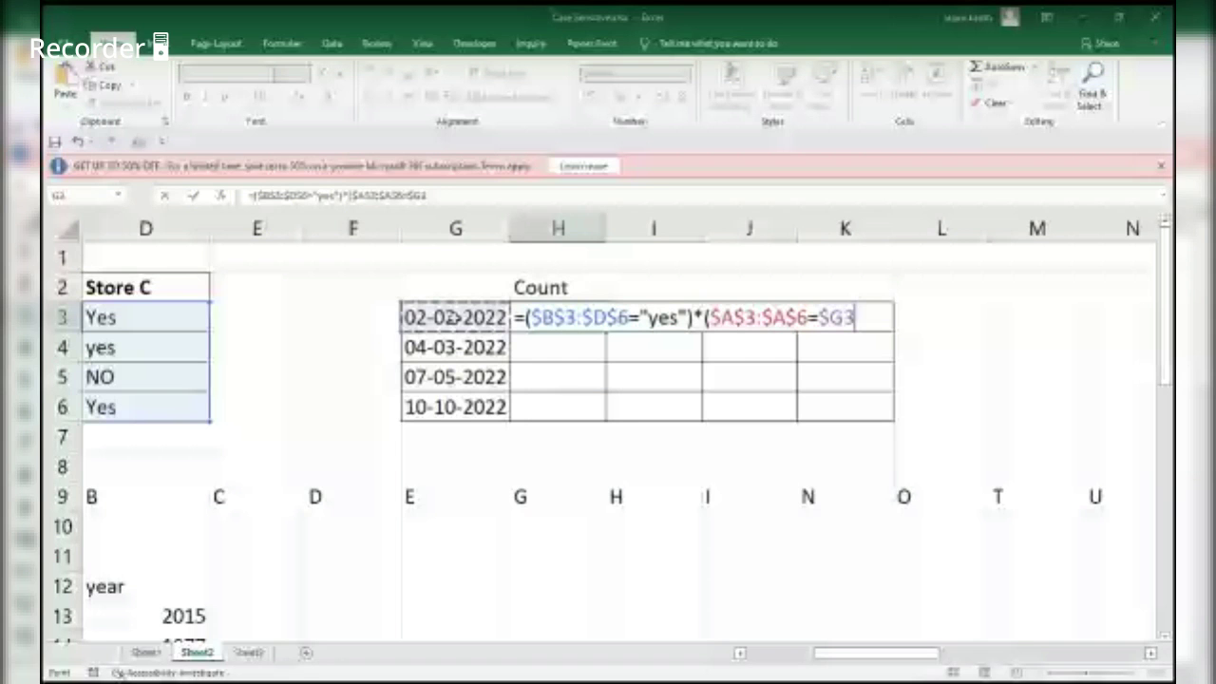
pyautogui.write(')')
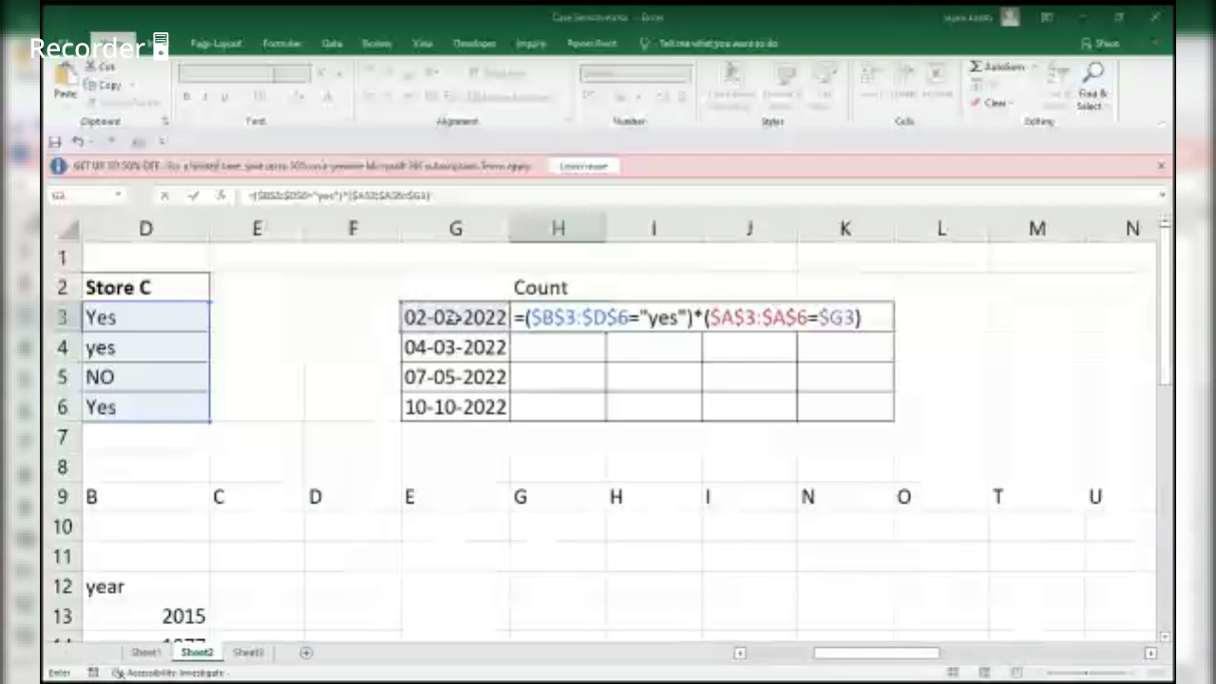
pyautogui.press('F2')
# Inspect L3's formula and start a new entry in L5.
pyautogui.click(969, 307)
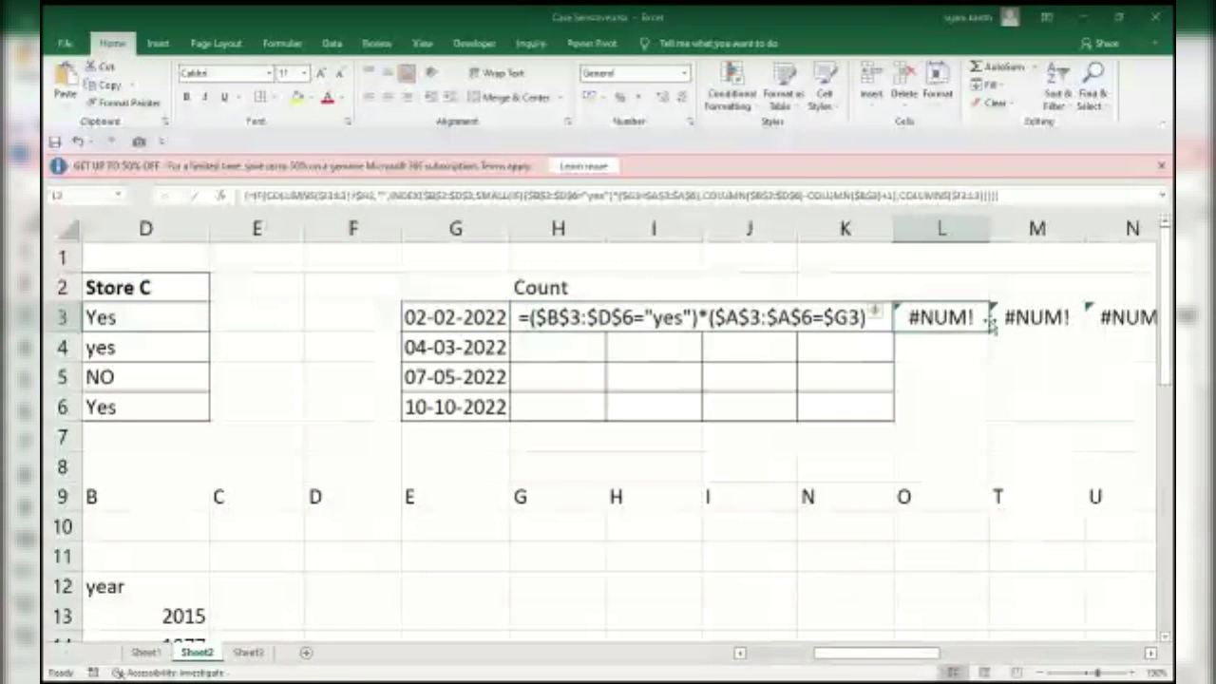
pyautogui.click(974, 382)
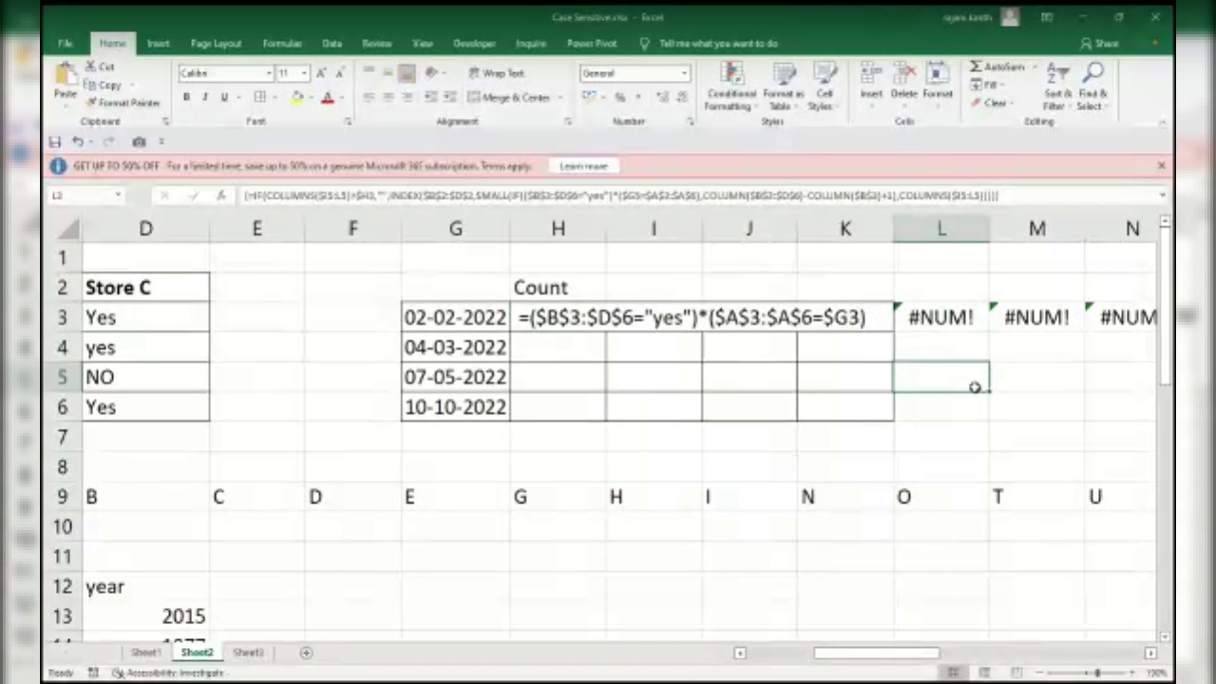
pyautogui.write('=')
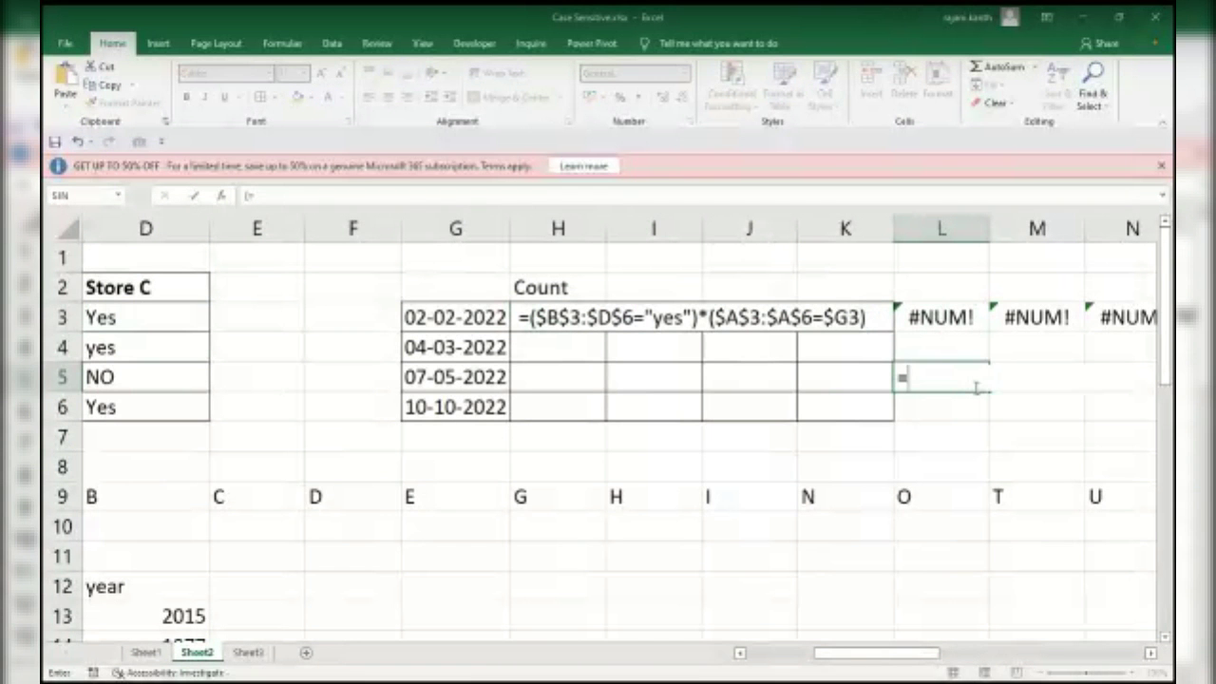
# Enter the logical value TRUE in L5.
pyautogui.press('BackSpace')
pyautogui.write('true')
pyautogui.press('Escape')
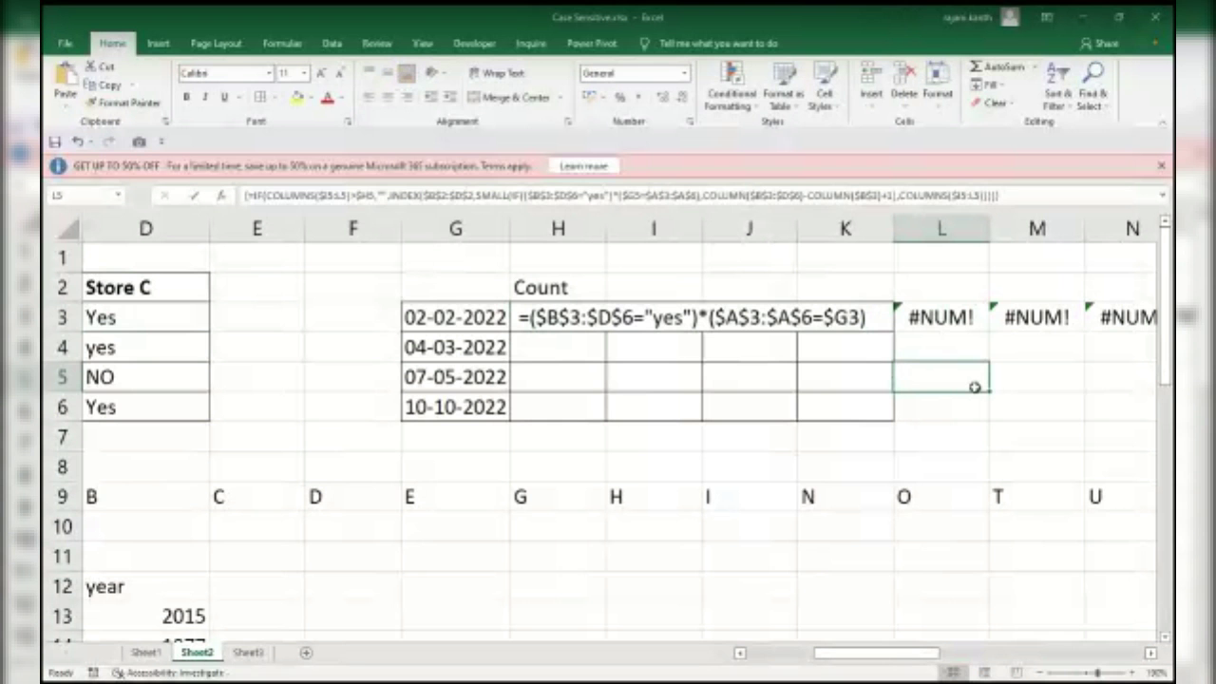
pyautogui.write('true')
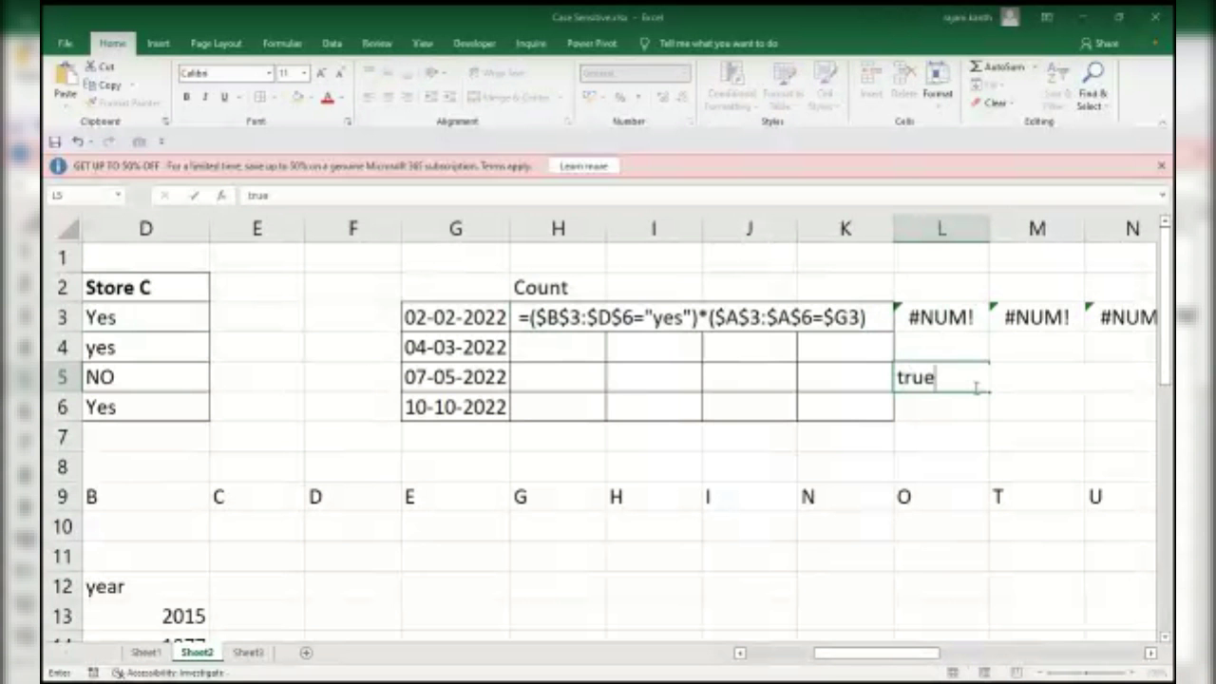
pyautogui.press('Return')
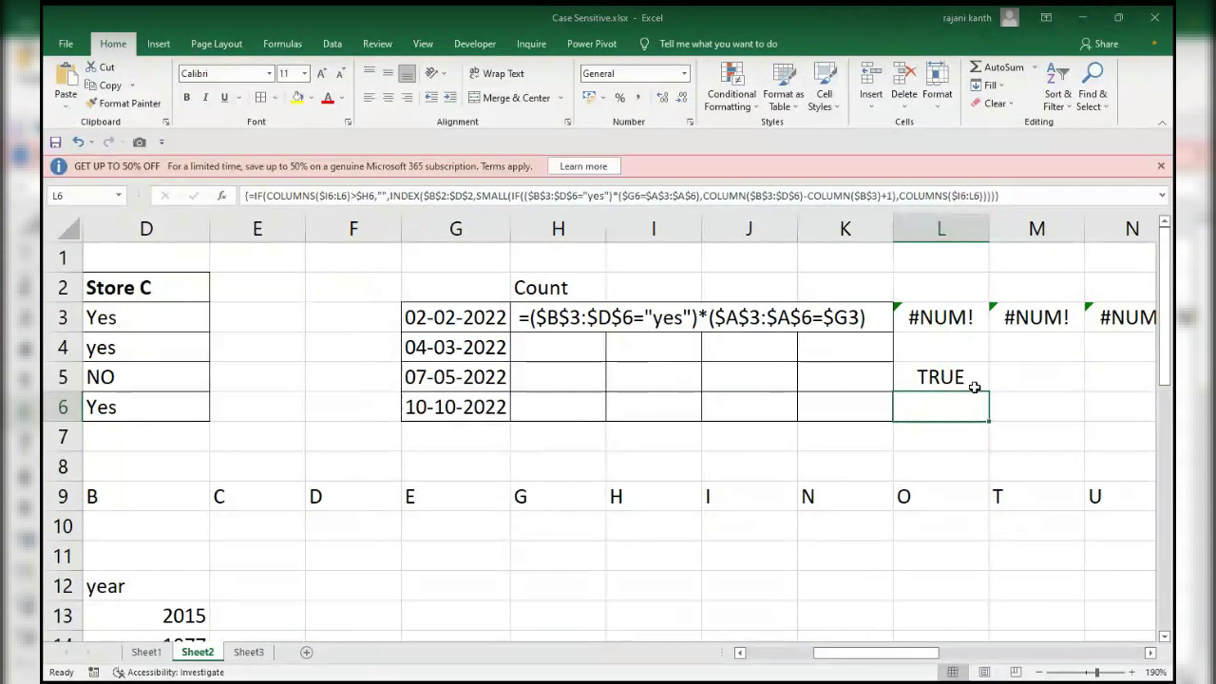
pyautogui.press('Down')
pyautogui.press('Down')
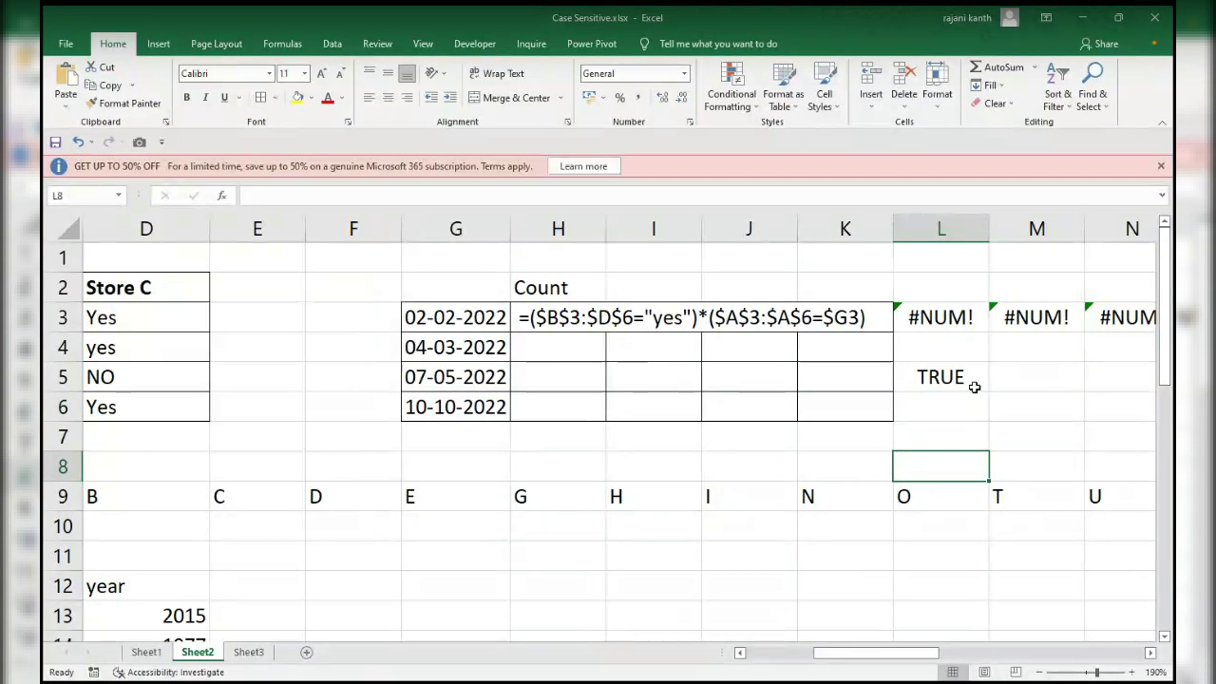
# In M5 enter =L5*1 to show TRUE times 1 gives 1.
pyautogui.click(975, 387)
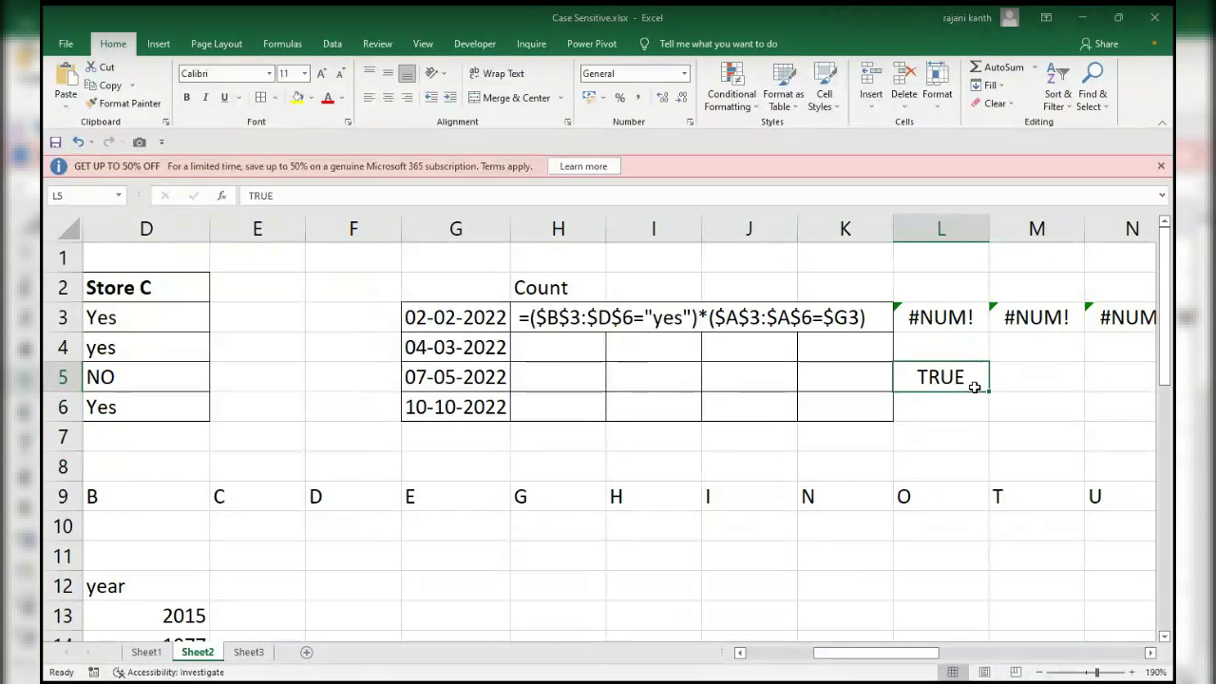
pyautogui.press('Right')
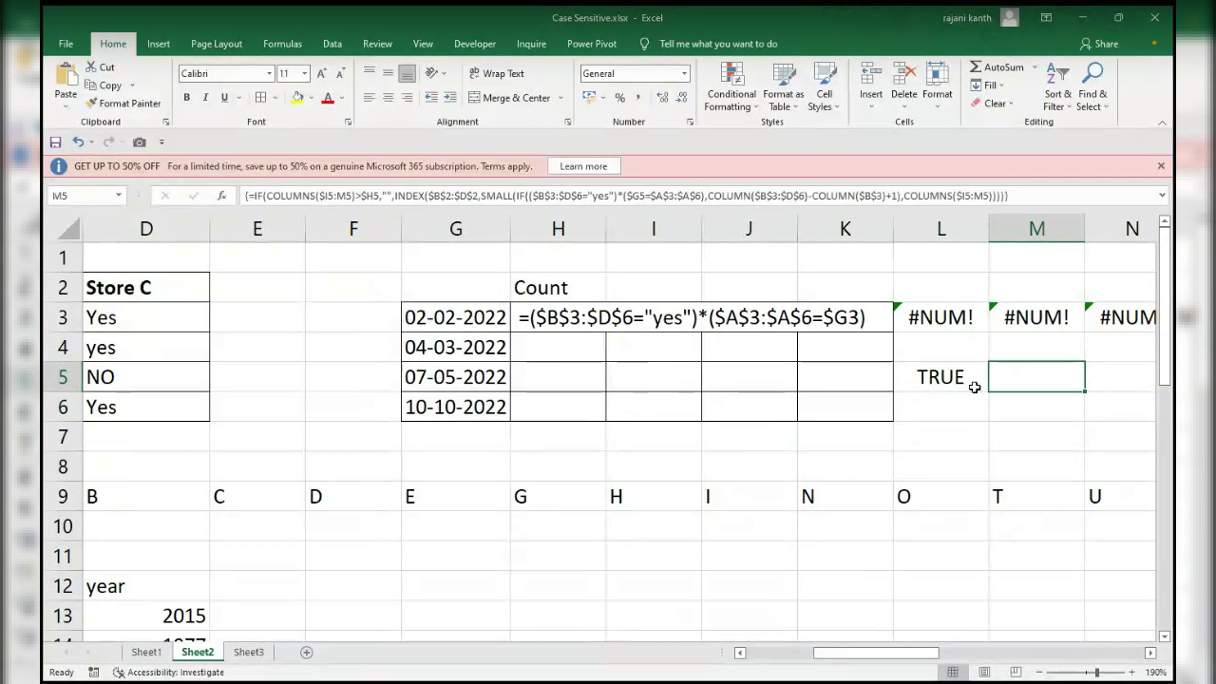
pyautogui.write('=')
pyautogui.click(975, 387)
pyautogui.write('*')
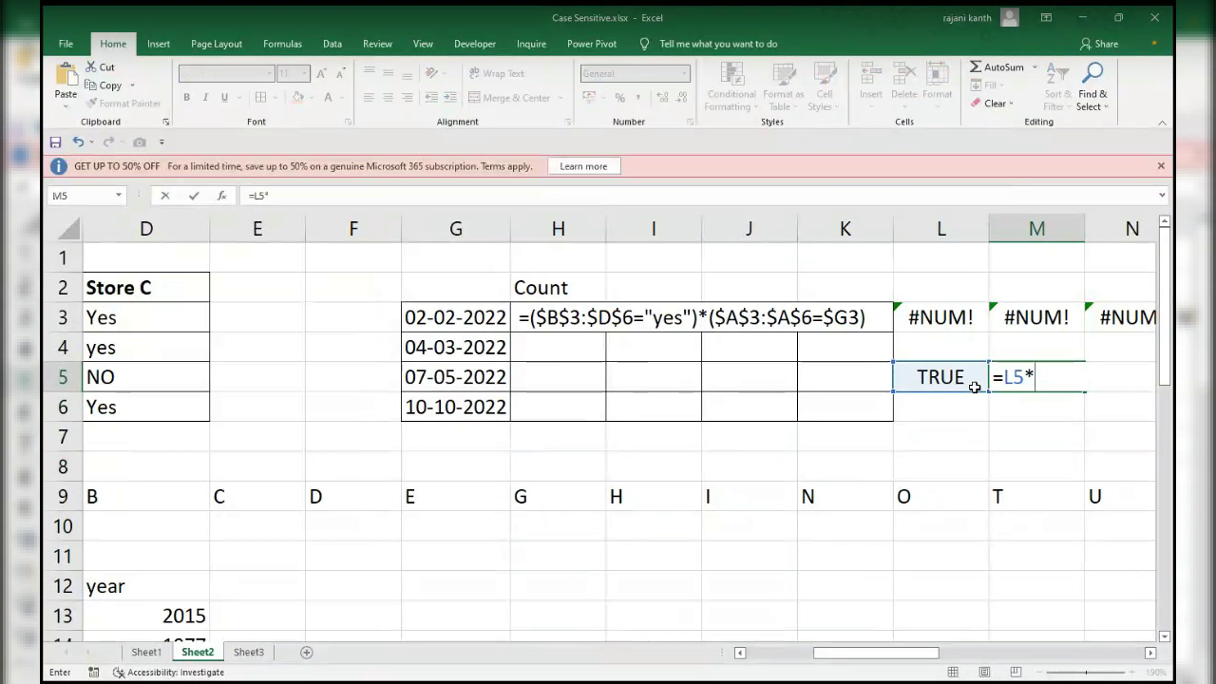
pyautogui.write('1')
pyautogui.press('Return')
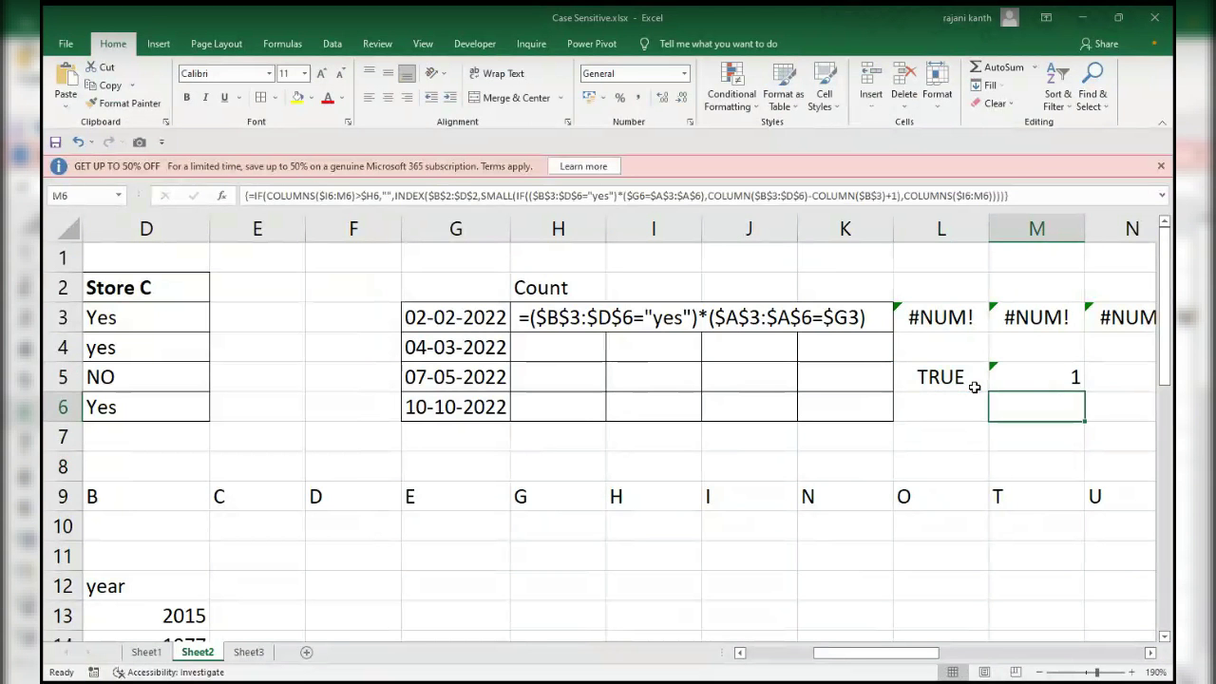
pyautogui.press('Up')
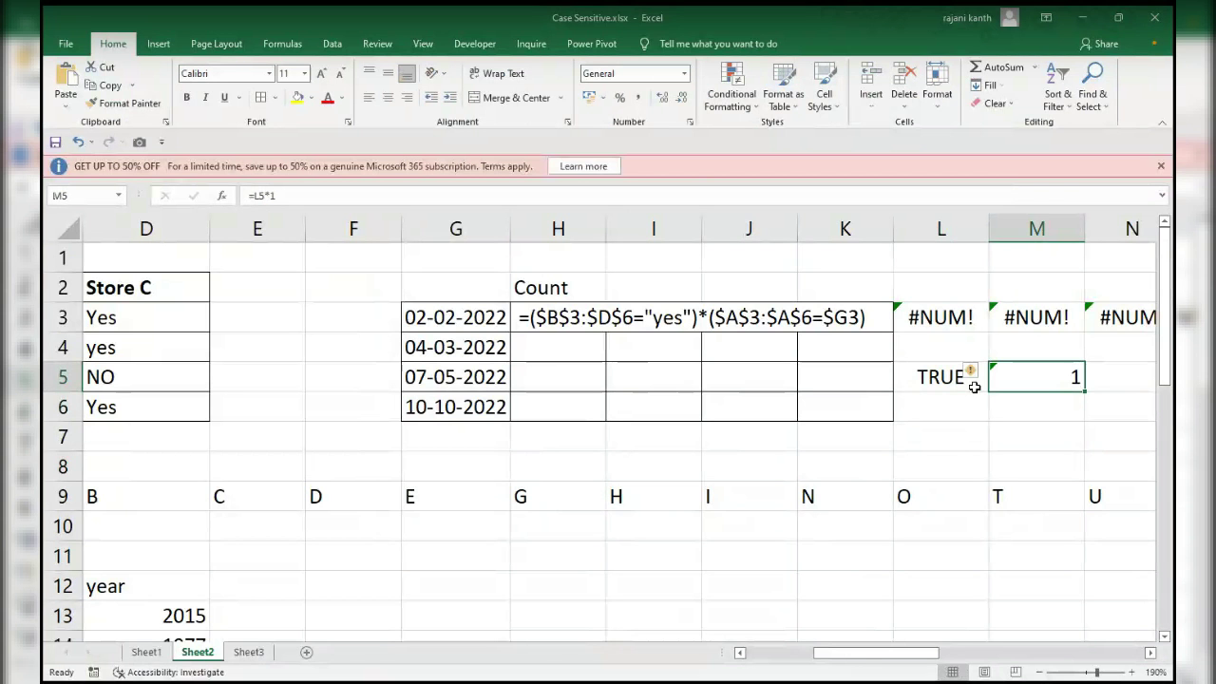
# Change M5's formula to =L5*0.
pyautogui.press('F2')
pyautogui.press('BackSpace')
pyautogui.write('0')
pyautogui.press('Return')
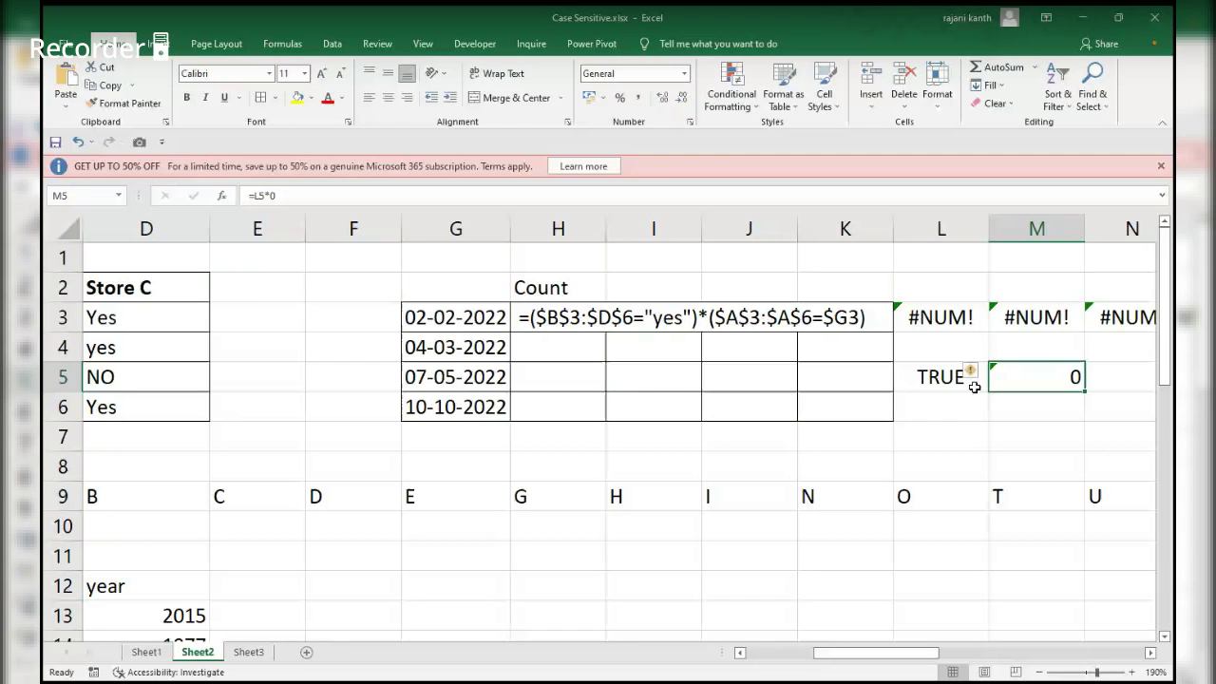
# Change M5's formula to =L5*false, returning 0.
pyautogui.press('F2')
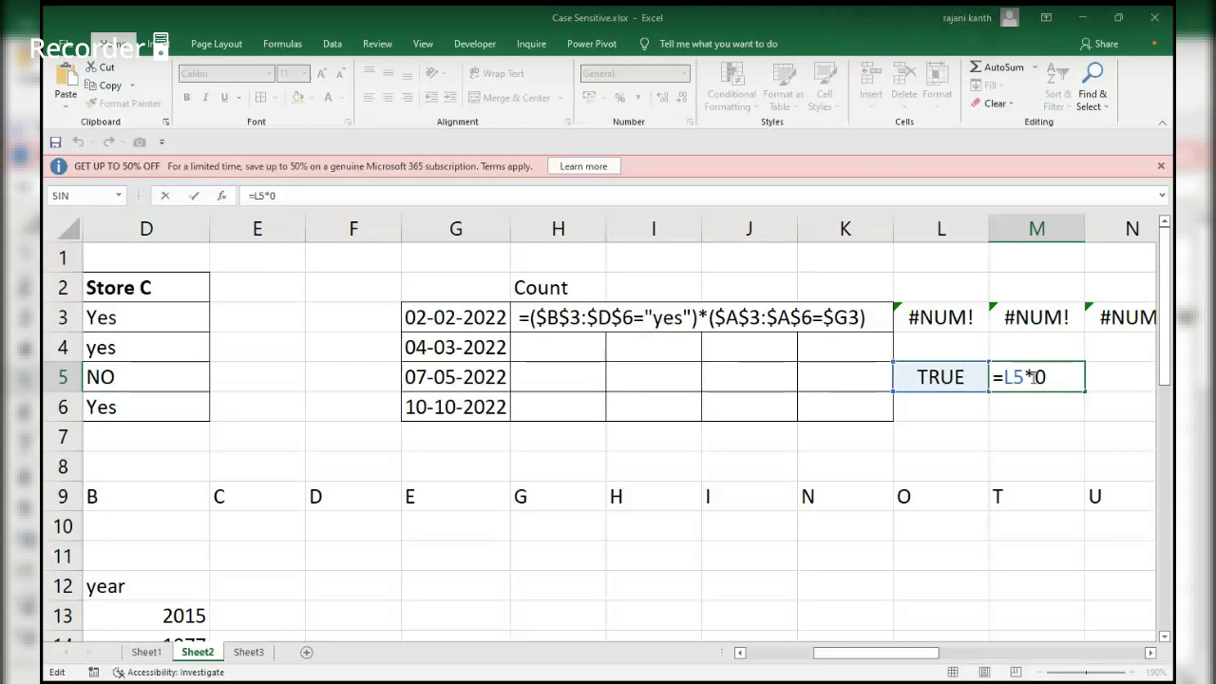
pyautogui.press('BackSpace')
pyautogui.write('false')
pyautogui.press('Return')
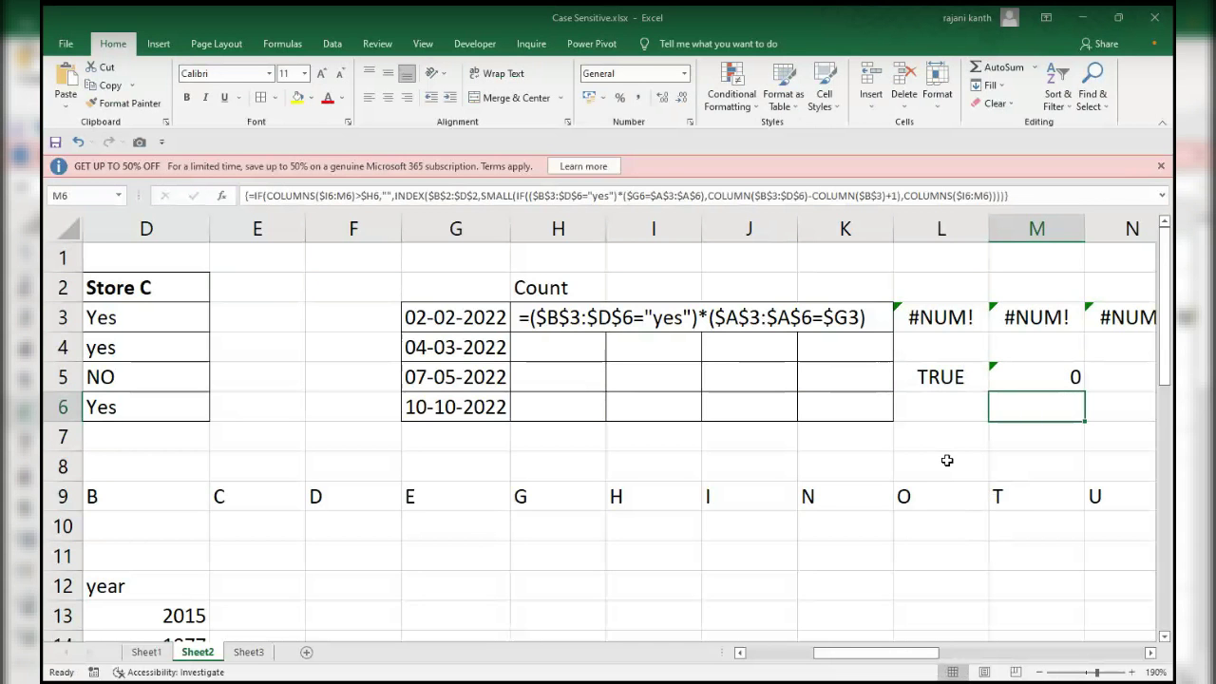
# Clear the test values from L3:N7 and return to H3.
pyautogui.moveTo(948, 446); pyautogui.dragTo(1061, 320)
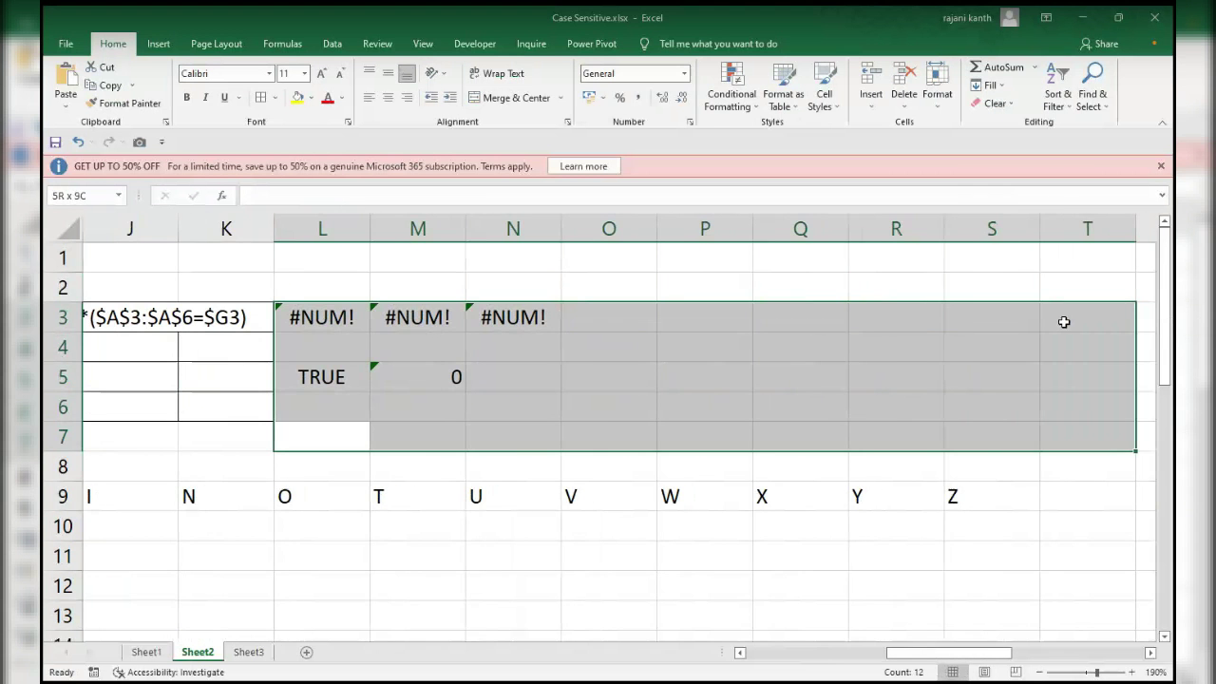
pyautogui.press('Delete')
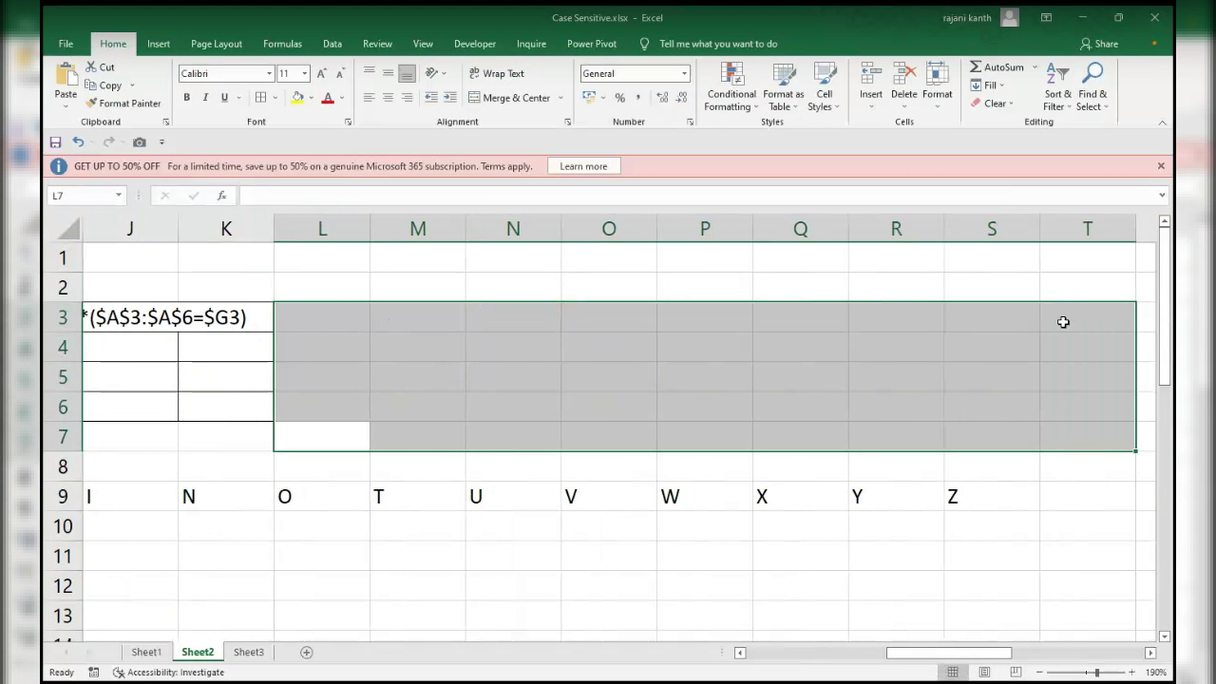
pyautogui.press('Left')
pyautogui.press('Left')
pyautogui.press('Home')
pyautogui.press('Right')
pyautogui.press('Right')
pyautogui.press('Right')
pyautogui.press('Right')
pyautogui.press('Right')
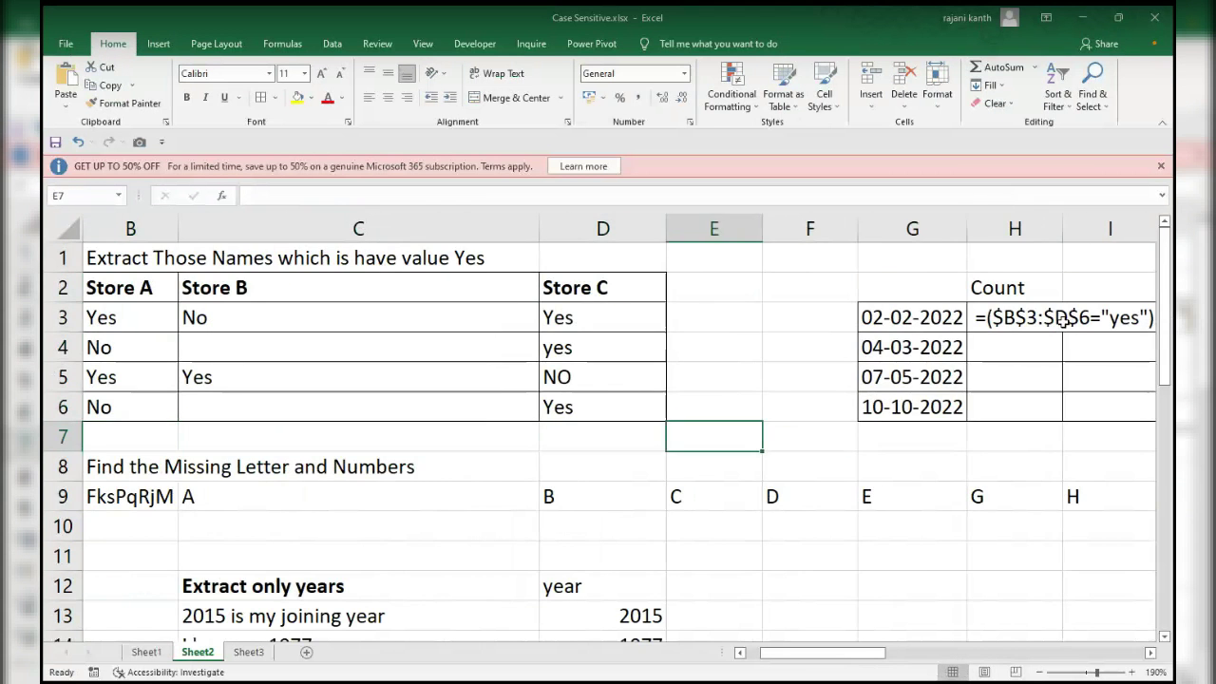
pyautogui.press('Right')
pyautogui.press('Up')
pyautogui.press('Up')
pyautogui.press('Up')
pyautogui.press('Up')
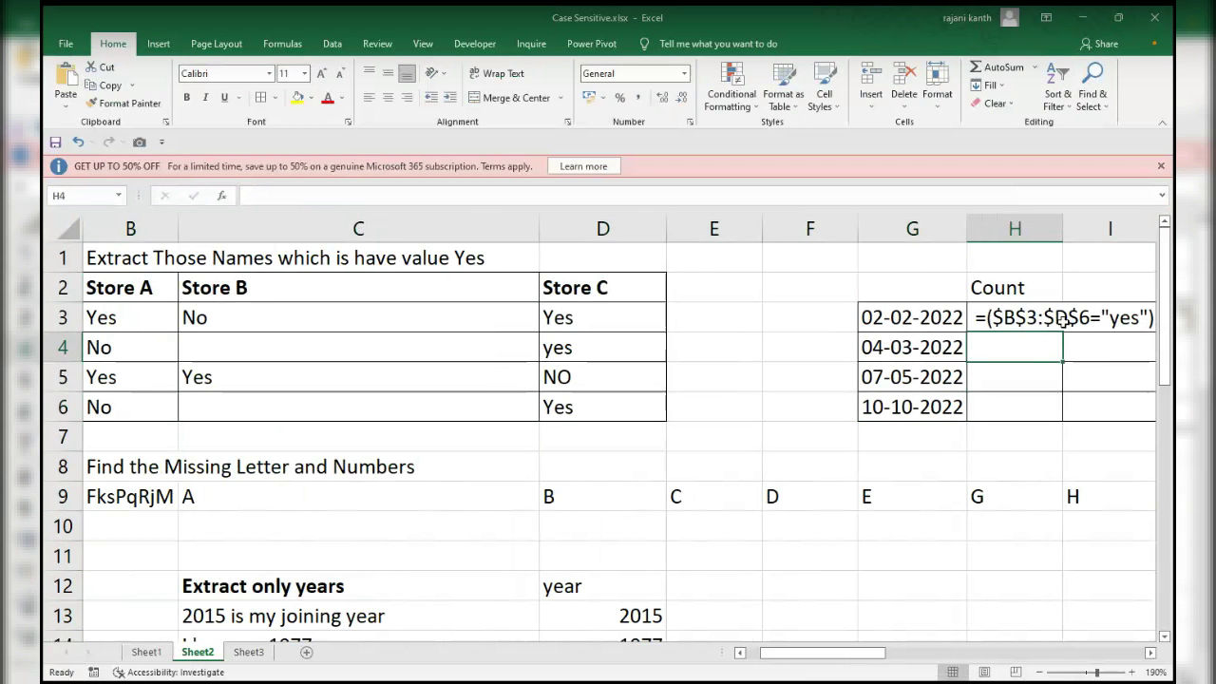
# Remove the blank first line from H3's count formula and confirm it.
pyautogui.press('F2')
pyautogui.press('Up')
pyautogui.press('Left')
pyautogui.press('Left')
pyautogui.hotkey('ctrl', 'Left')
pyautogui.hotkey('ctrl', 'Left')
pyautogui.hotkey('ctrl', 'Left')
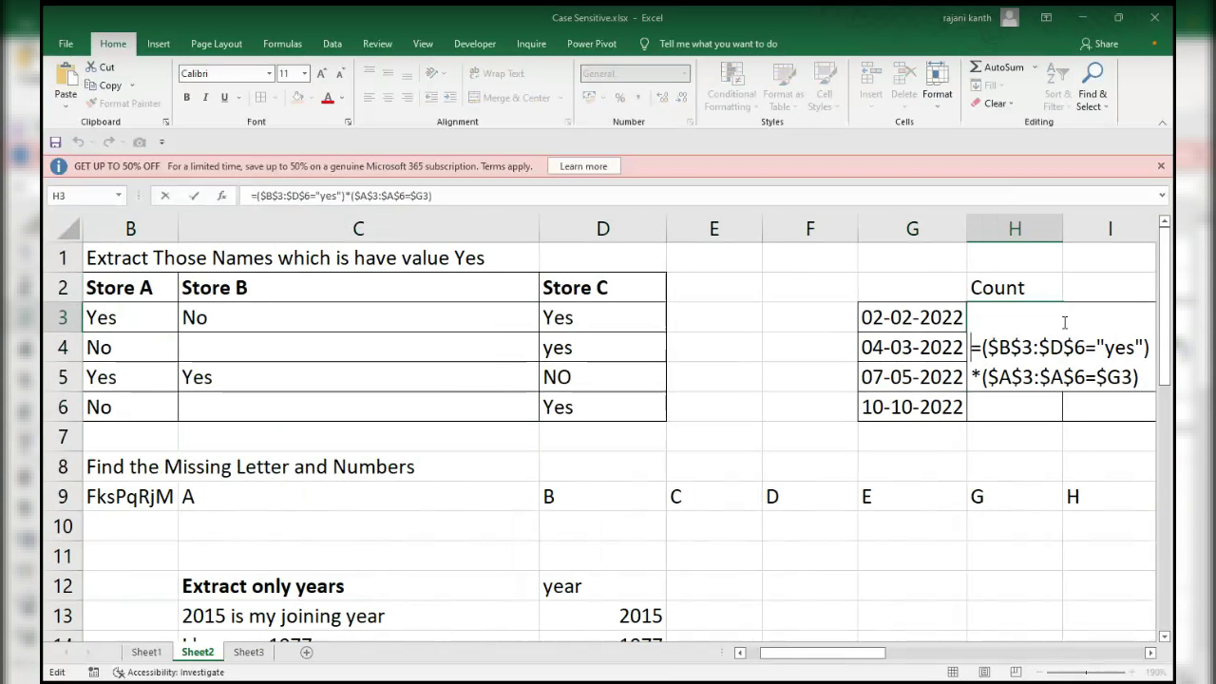
pyautogui.press('BackSpace')
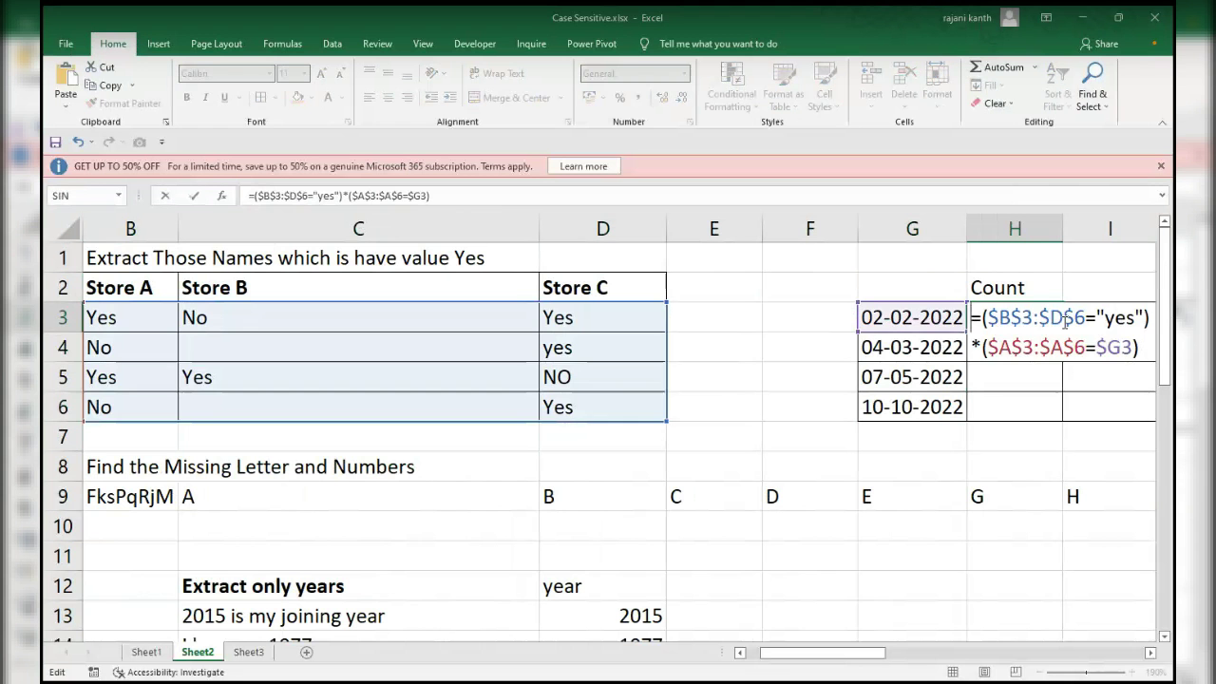
pyautogui.press('Return')
# Reopen H3's count formula for editing and select part of its text.
pyautogui.click(1064, 321)
pyautogui.press('F2')
pyautogui.moveTo(843, 653); pyautogui.dragTo(919, 655)
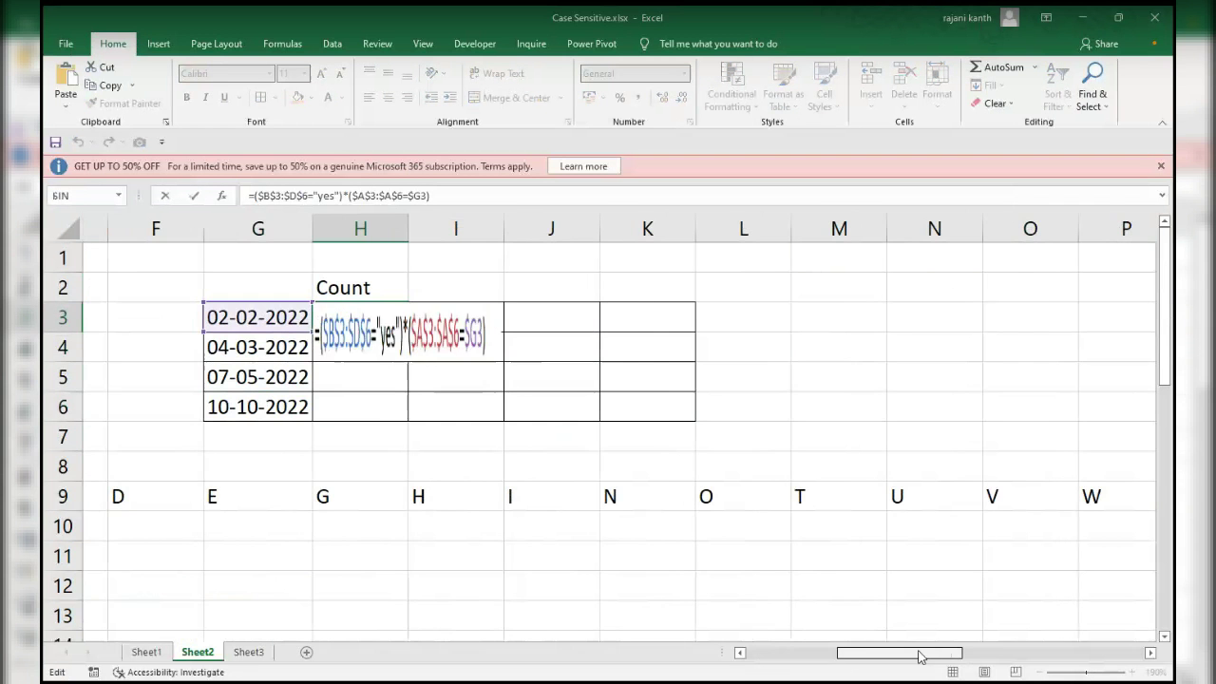
pyautogui.moveTo(384, 319)
pyautogui.mouseDown()
pyautogui.moveTo(440, 321)
pyautogui.moveTo(401, 319)
pyautogui.mouseUp()
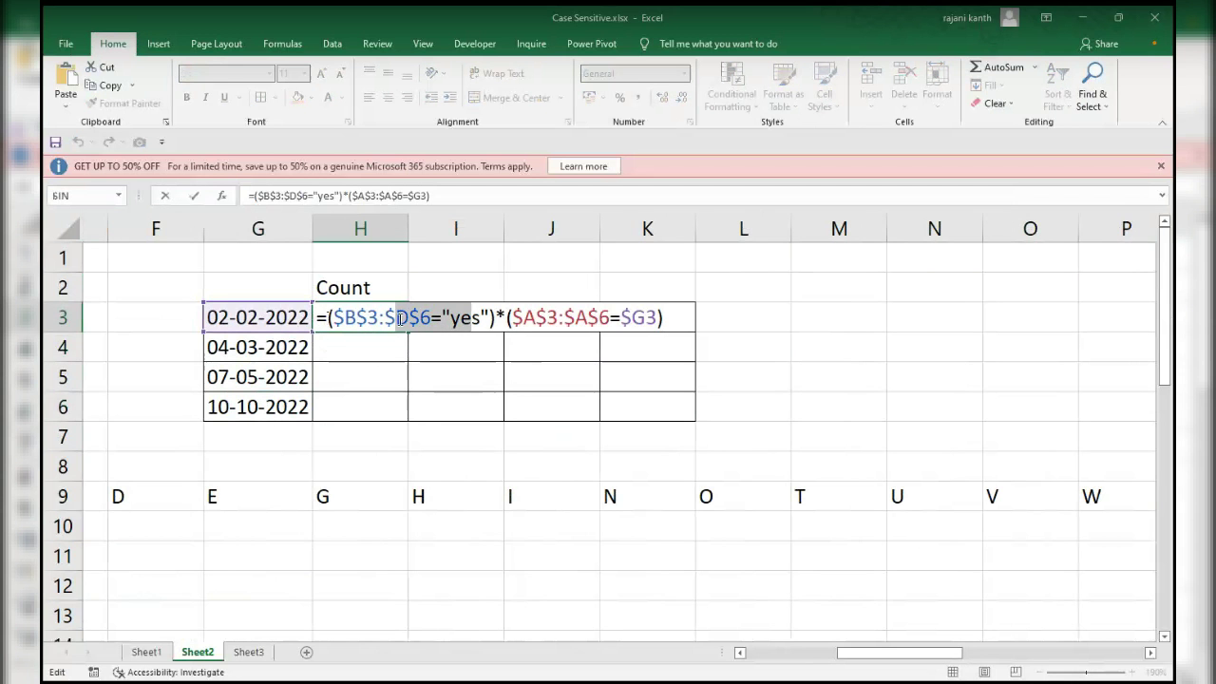
pyautogui.click(349, 321)
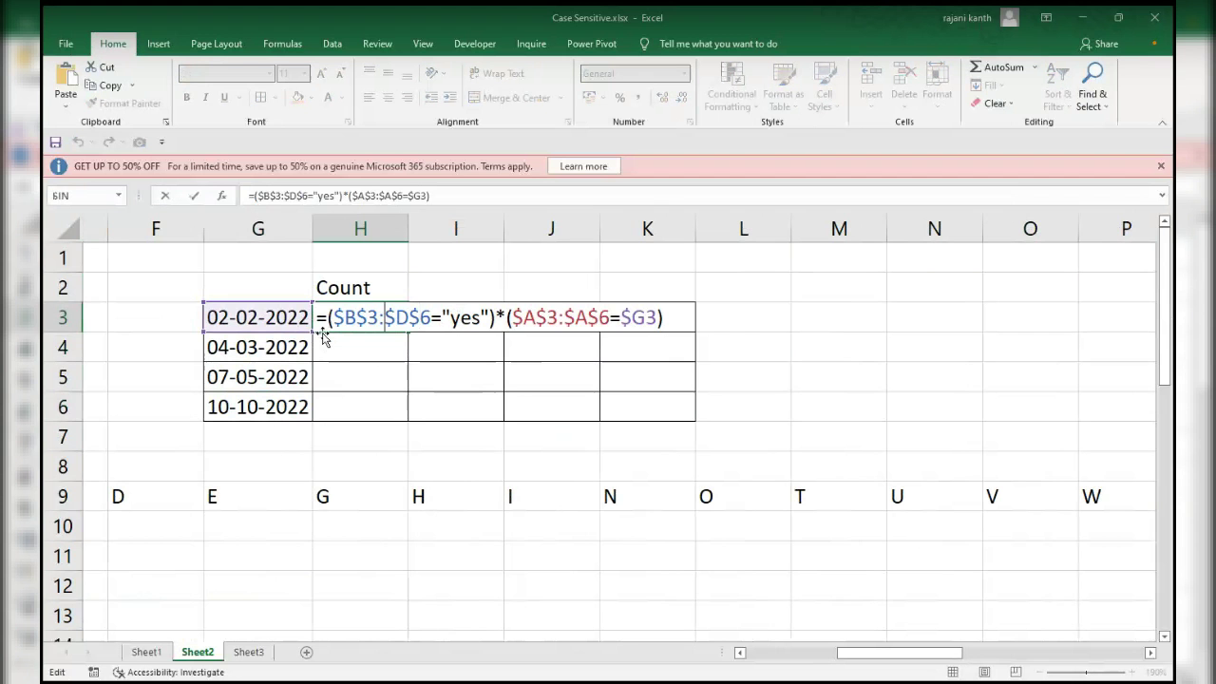
pyautogui.press('Home')
pyautogui.press('Right')
pyautogui.hotkey('shift', 'Right')
pyautogui.hotkey('shift', 'Right')
pyautogui.hotkey('shift', 'Right')
pyautogui.hotkey('shift', 'Right')
pyautogui.hotkey('shift', 'Right')
pyautogui.hotkey('shift', 'Right')
pyautogui.hotkey('shift', 'Right')
pyautogui.hotkey('shift', 'Right')
pyautogui.hotkey('shift', 'Right')
pyautogui.hotkey('shift', 'Right')
pyautogui.hotkey('shift', 'Right')
pyautogui.hotkey('shift', 'Right')
pyautogui.hotkey('shift', 'Right')
pyautogui.hotkey('shift', 'Right')
pyautogui.hotkey('shift', 'Right')
pyautogui.hotkey('shift', 'Right')
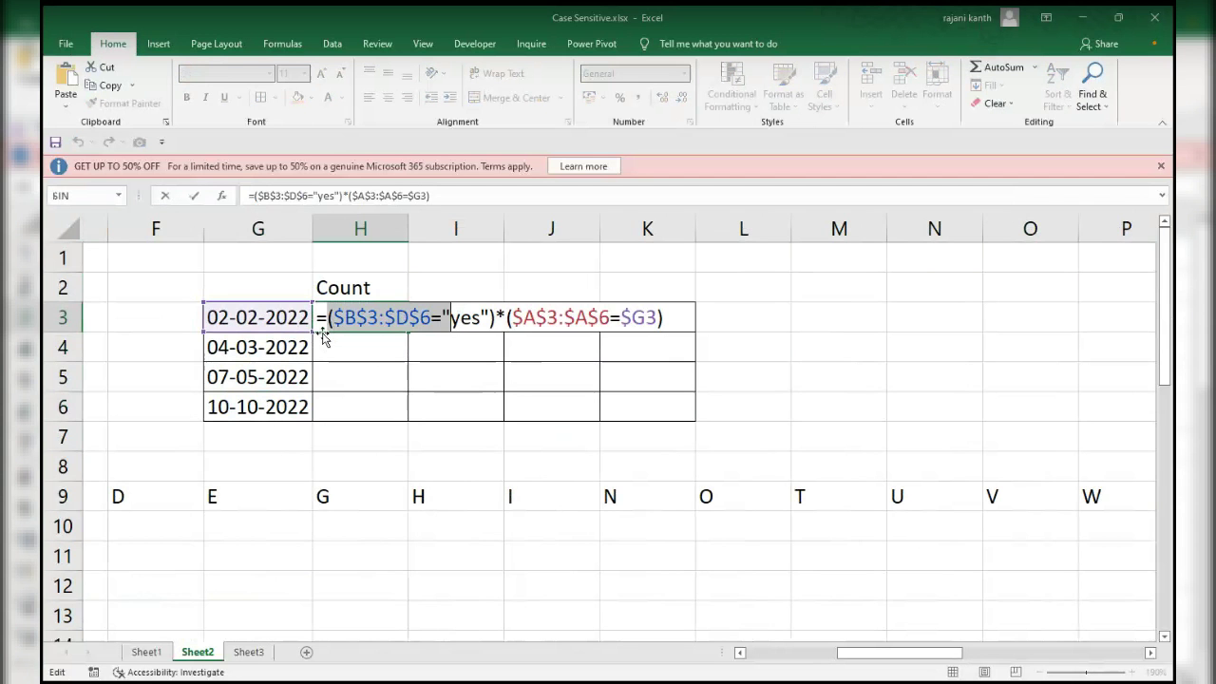
pyautogui.hotkey('shift', 'Right')
pyautogui.press('F9')
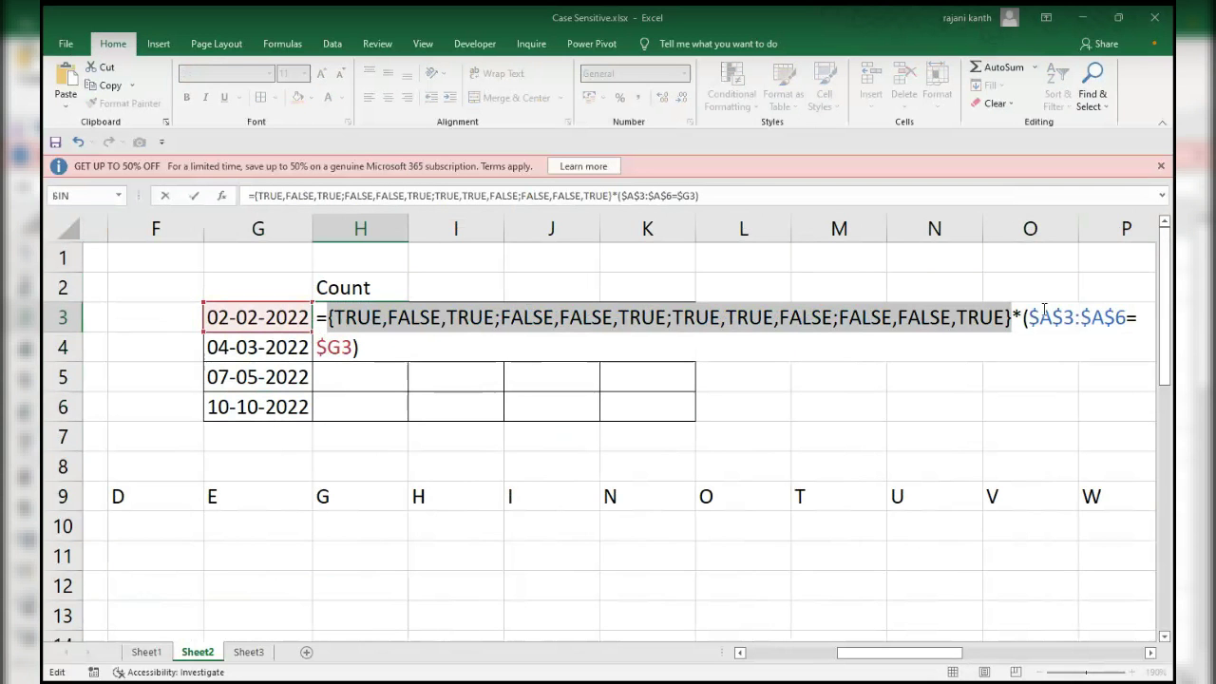
pyautogui.click(1020, 332)
pyautogui.press('Left')
pyautogui.press('Left')
pyautogui.press('Left')
pyautogui.press('Left')
pyautogui.press('Left')
pyautogui.press('Left')
pyautogui.press('Left')
pyautogui.hotkey('shift', 'End')
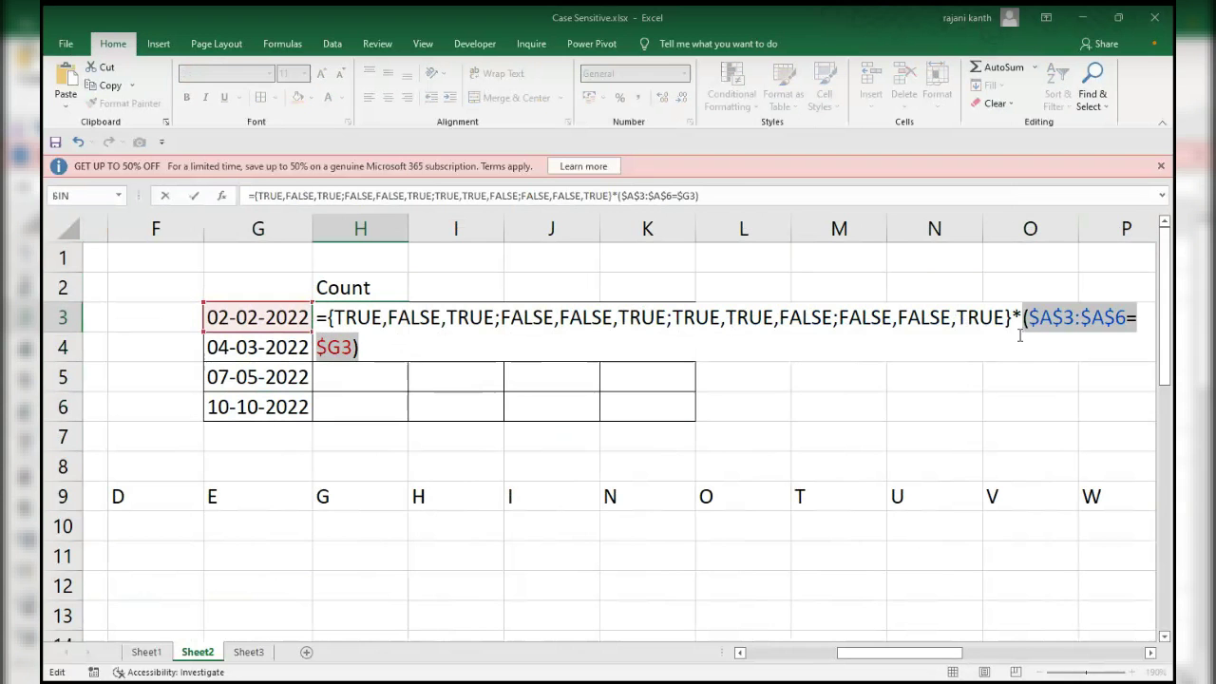
pyautogui.press('F9')
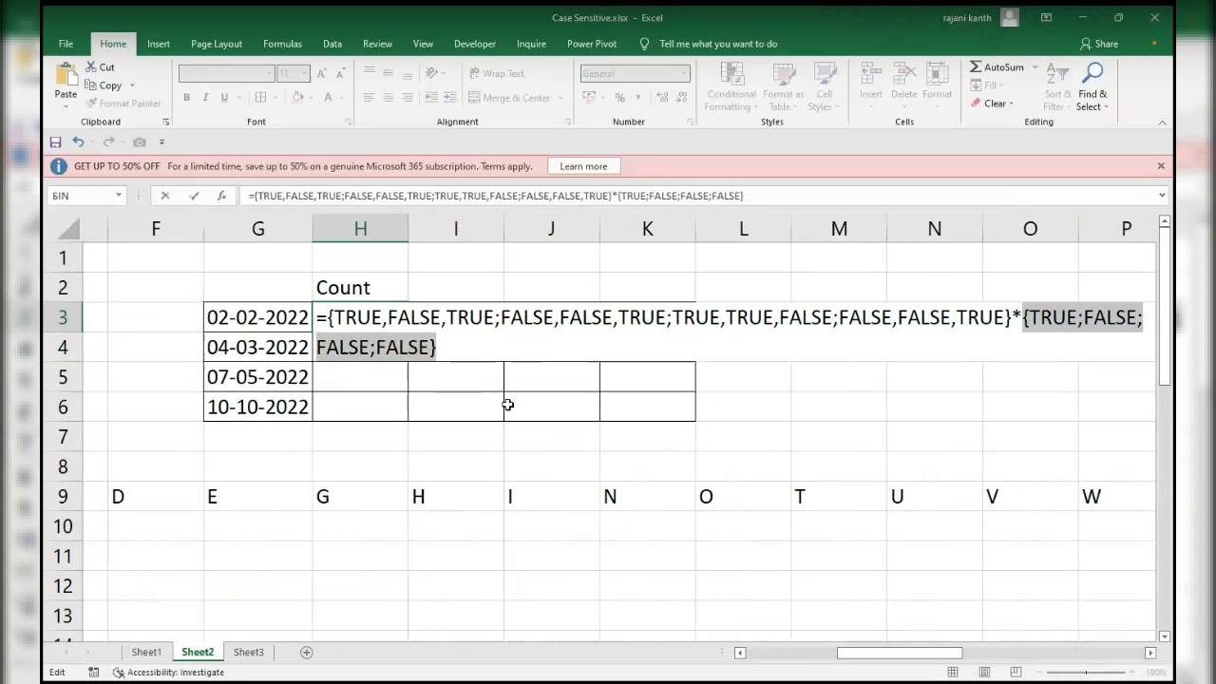
pyautogui.press('Escape')
pyautogui.doubleClick(386, 318)
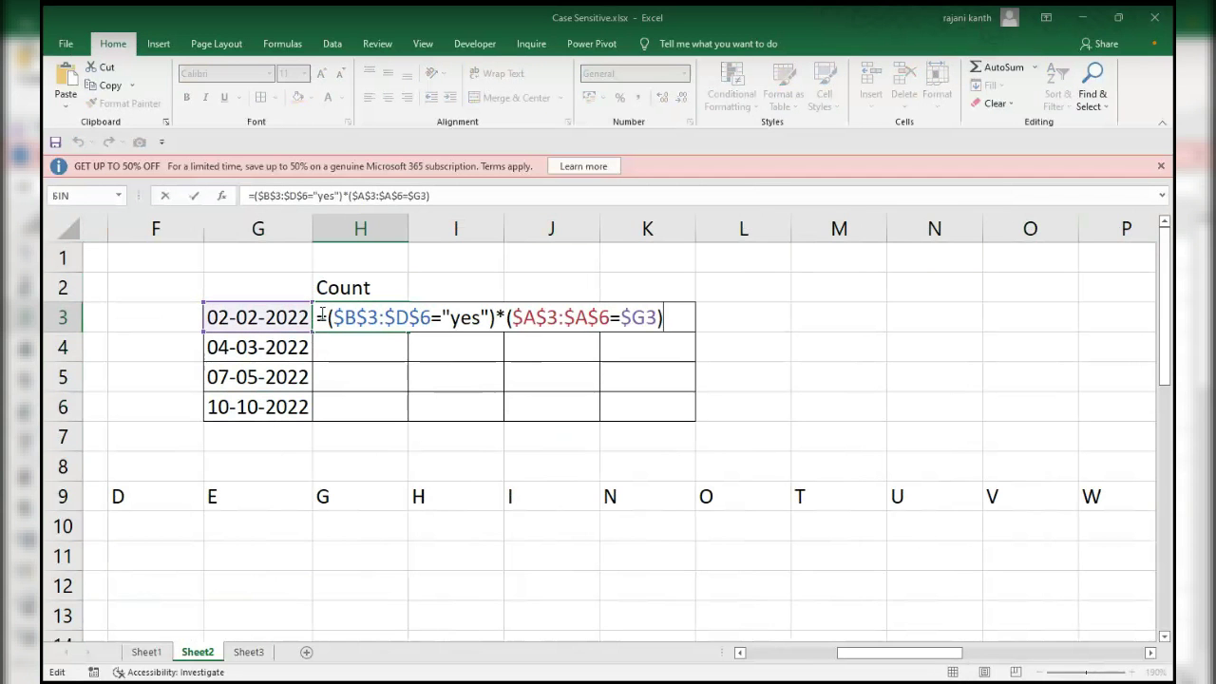
# Insert SMALL( right after the equals sign in H3's formula.
pyautogui.doubleClick(362, 318)
pyautogui.click(323, 317)
pyautogui.press('Home')
pyautogui.press('Right')
pyautogui.write('small')
pyautogui.press('Tab')
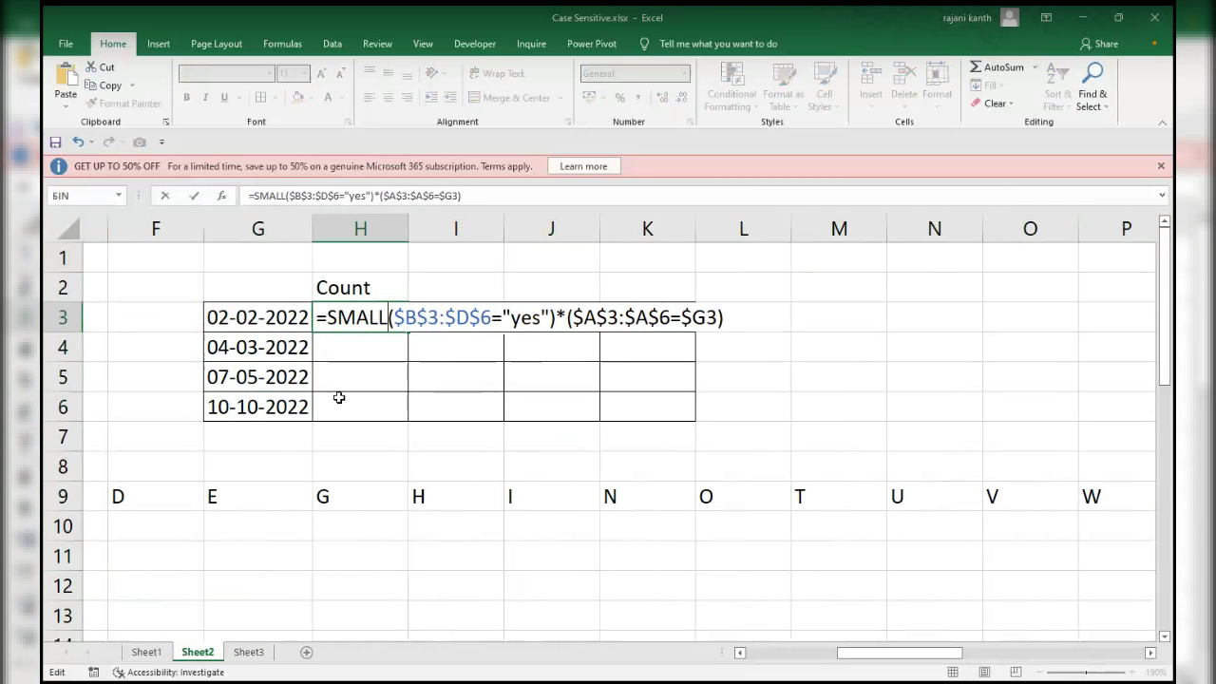
pyautogui.write('(')
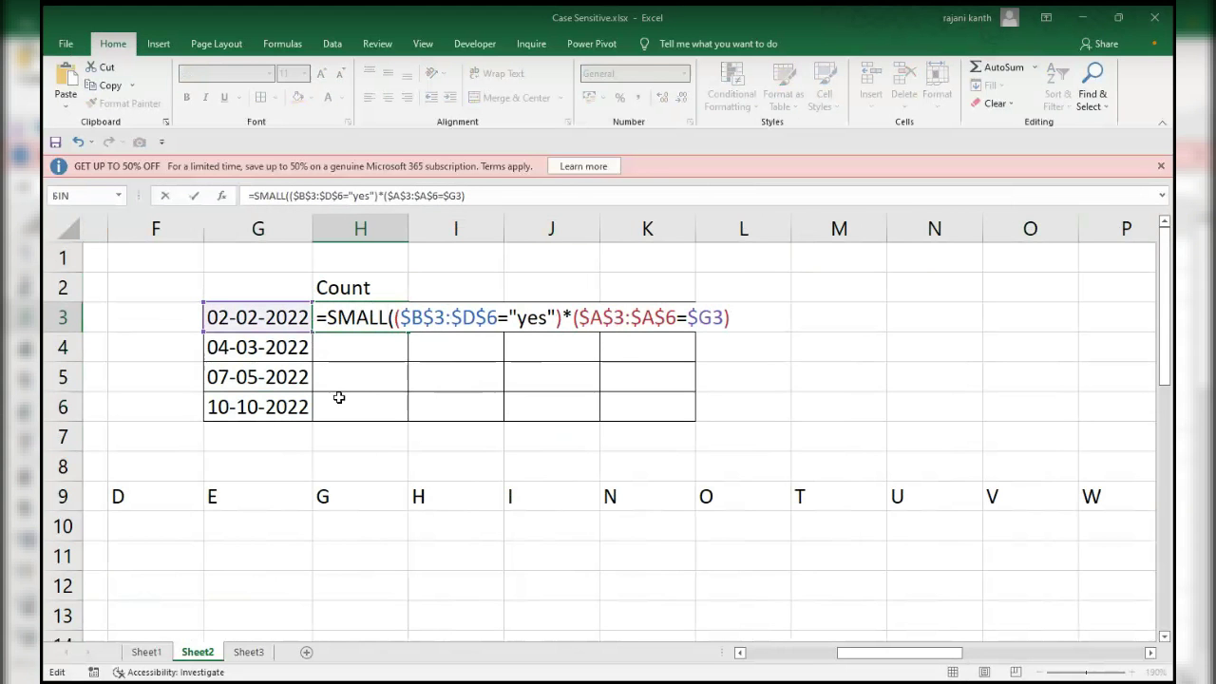
# Insert IF( before the condition, preview it as a 1/0 array, then undo.
pyautogui.press('Left')
pyautogui.press('Left')
pyautogui.press('Left')
pyautogui.press('Left')
pyautogui.press('Left')
pyautogui.press('Left')
pyautogui.press('Left')
pyautogui.press('Left')
pyautogui.press('Left')
pyautogui.press('Left')
pyautogui.press('Left')
pyautogui.press('Left')
pyautogui.press('Left')
pyautogui.press('Left')
pyautogui.press('Left')
pyautogui.press('Left')
pyautogui.press('Left')
pyautogui.press('Left')
pyautogui.press('Left')
pyautogui.press('Left')
pyautogui.press('Left')
pyautogui.press('Left')
pyautogui.press('Left')
pyautogui.press('Left')
pyautogui.press('Left')
pyautogui.press('Left')
pyautogui.press('Left')
pyautogui.press('Right')
pyautogui.write('if')
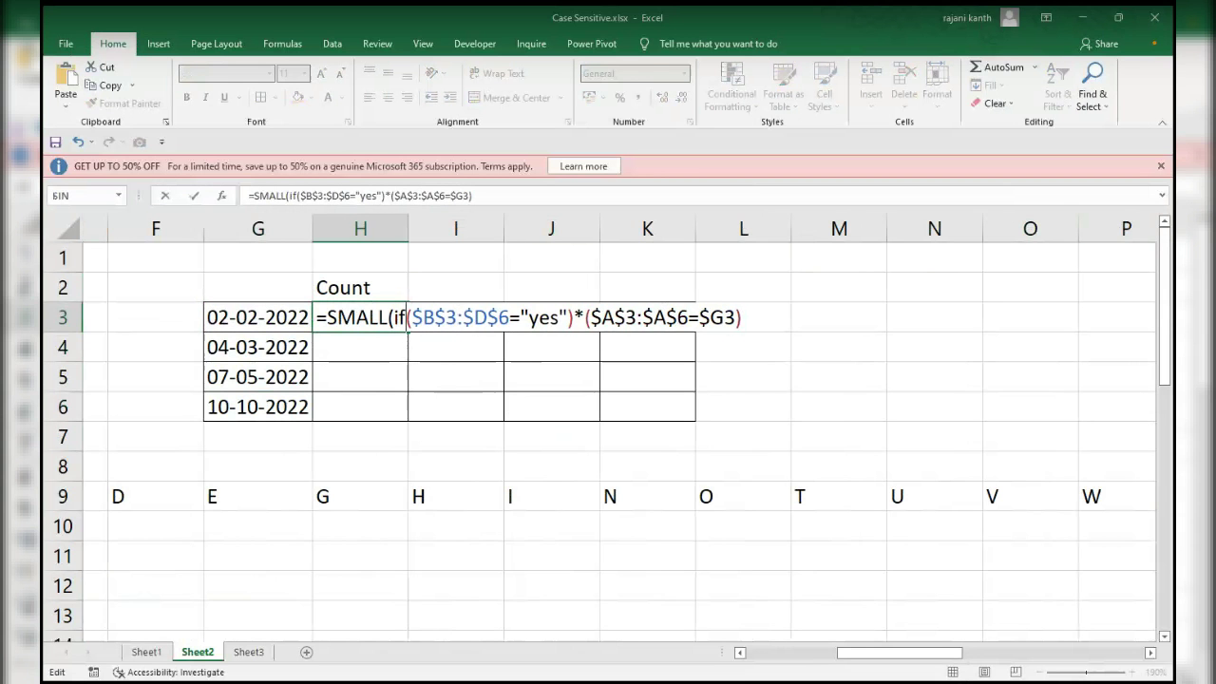
pyautogui.write('(')
pyautogui.hotkey('shift', 'End')
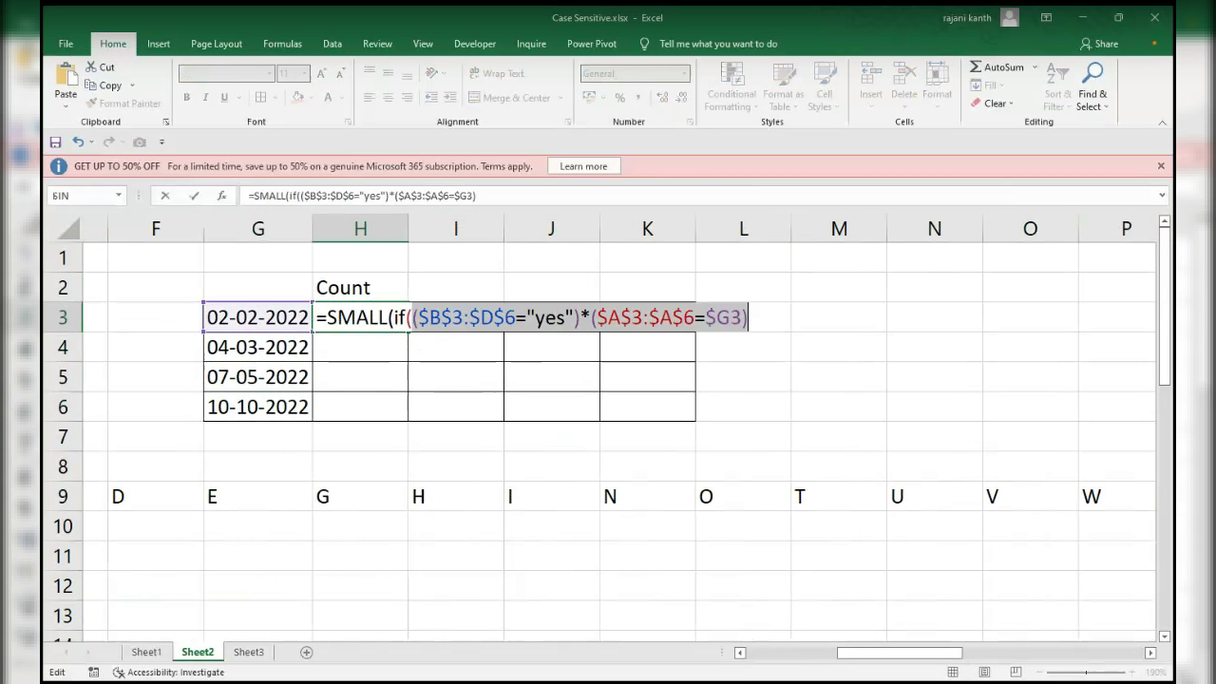
pyautogui.press('F9')
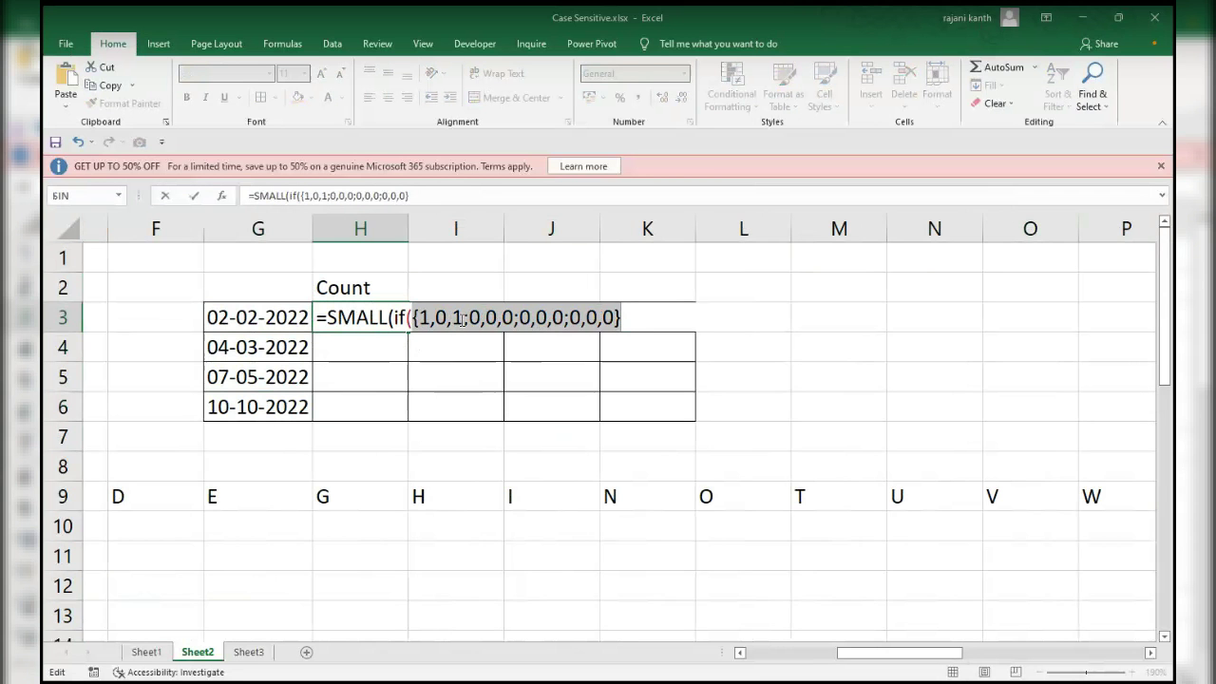
pyautogui.hotkey('ctrl', 'z')
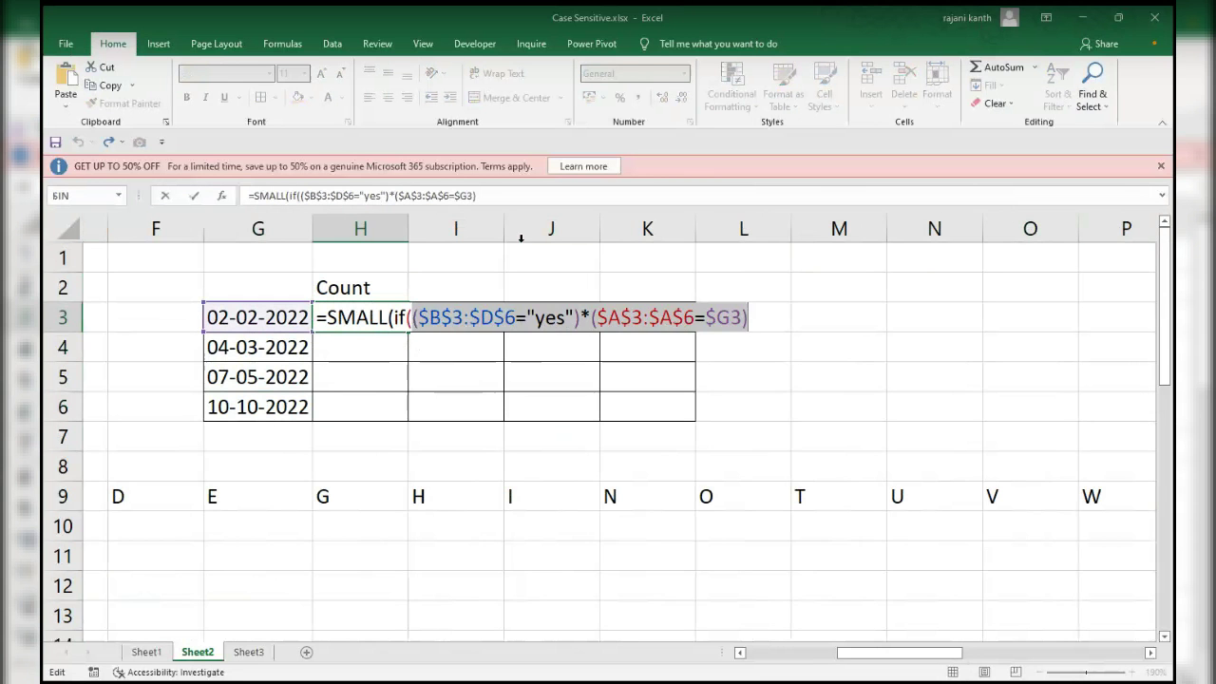
# Add COLUMN($A$3:$A$6) as the IF value, copying the range from the formula.
pyautogui.write(',')
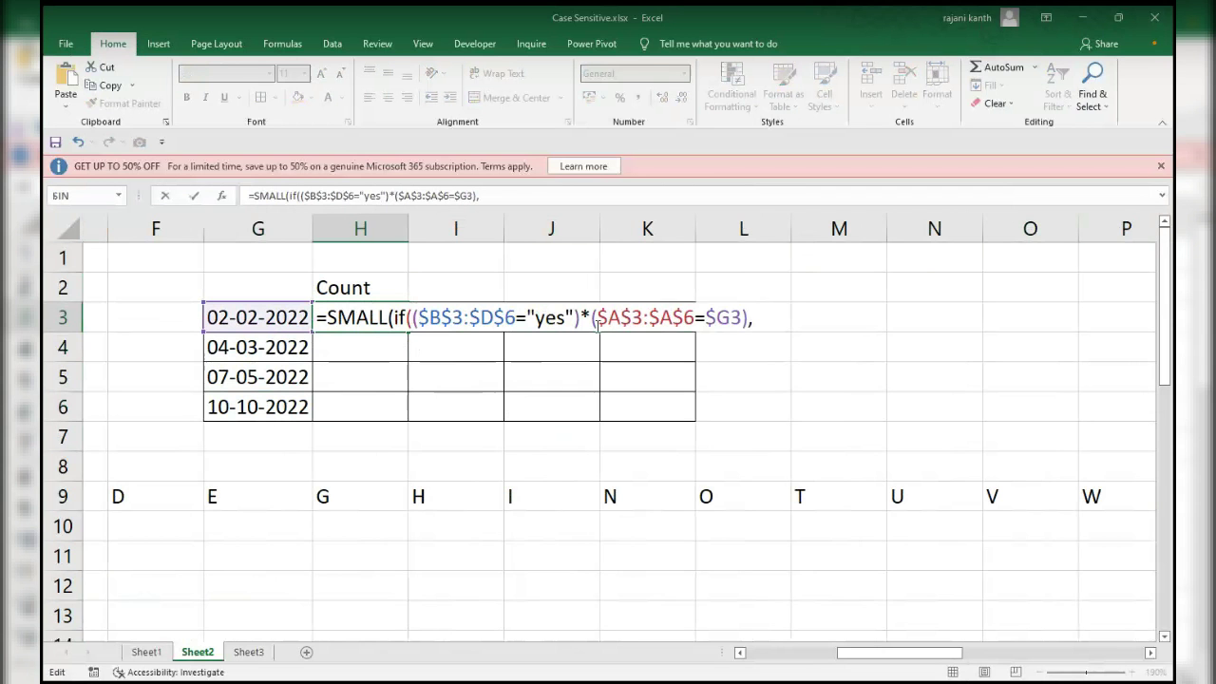
pyautogui.moveTo(670, 317); pyautogui.dragTo(731, 317)
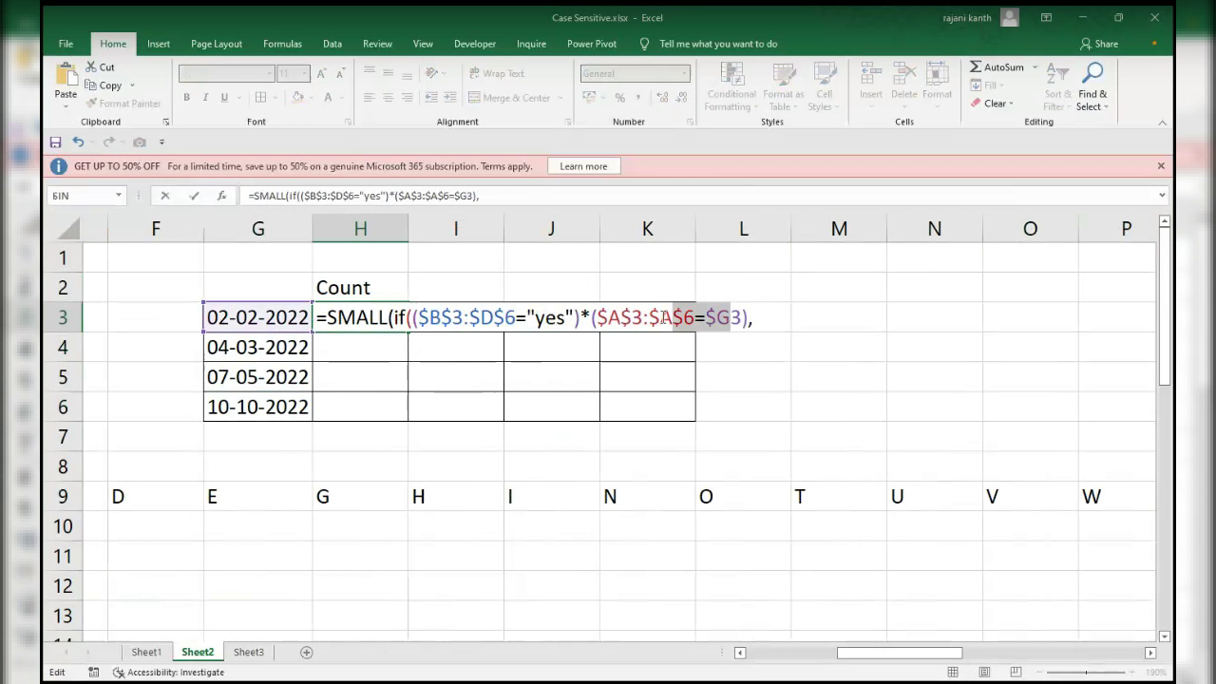
pyautogui.press('Left')
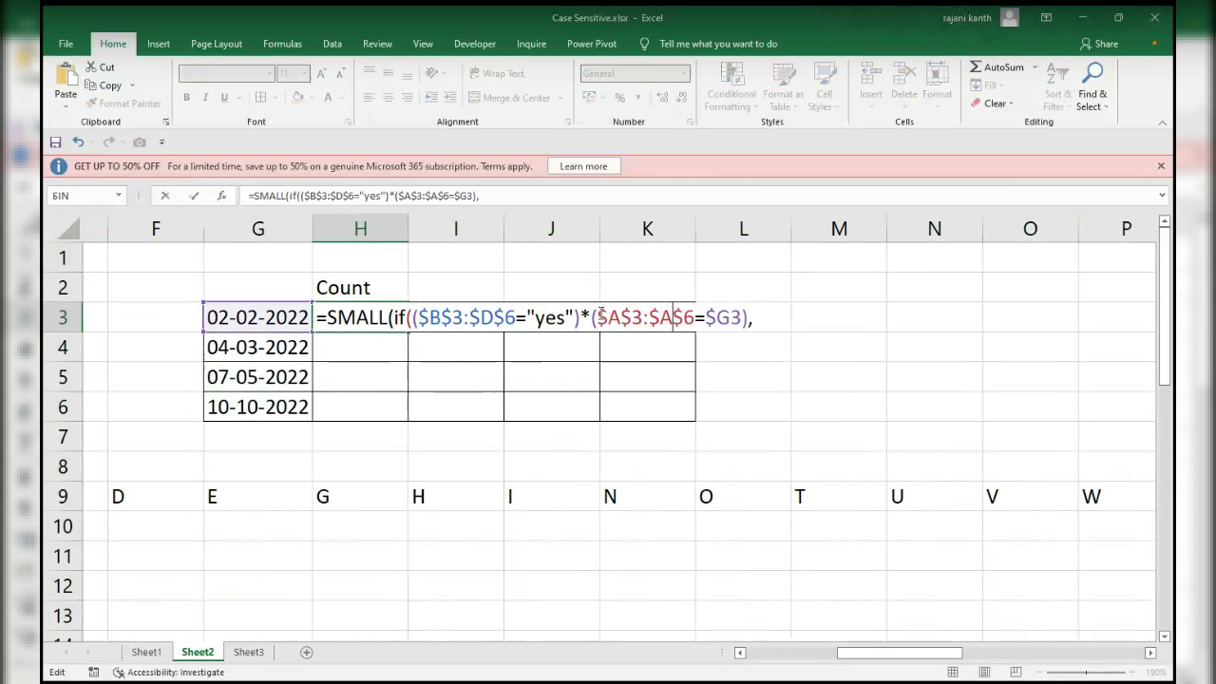
pyautogui.press('Left')
pyautogui.press('Left')
pyautogui.press('Left')
pyautogui.press('Left')
pyautogui.hotkey('shift', 'Right')
pyautogui.hotkey('shift', 'Right')
pyautogui.hotkey('shift', 'Right')
pyautogui.hotkey('shift', 'Right')
pyautogui.hotkey('shift', 'Right')
pyautogui.hotkey('shift', 'Right')
pyautogui.hotkey('shift', 'Right')
pyautogui.hotkey('shift', 'Right')
pyautogui.hotkey('shift', 'Right')
pyautogui.hotkey('ctrl', 'c')
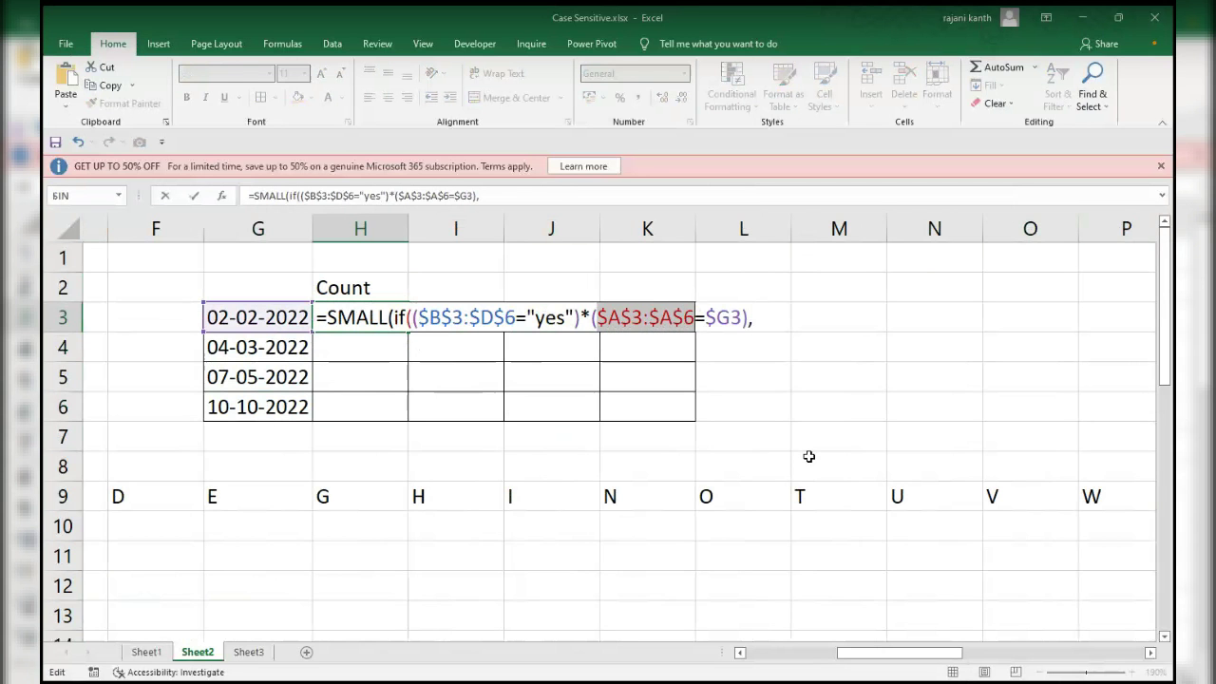
pyautogui.click(764, 317)
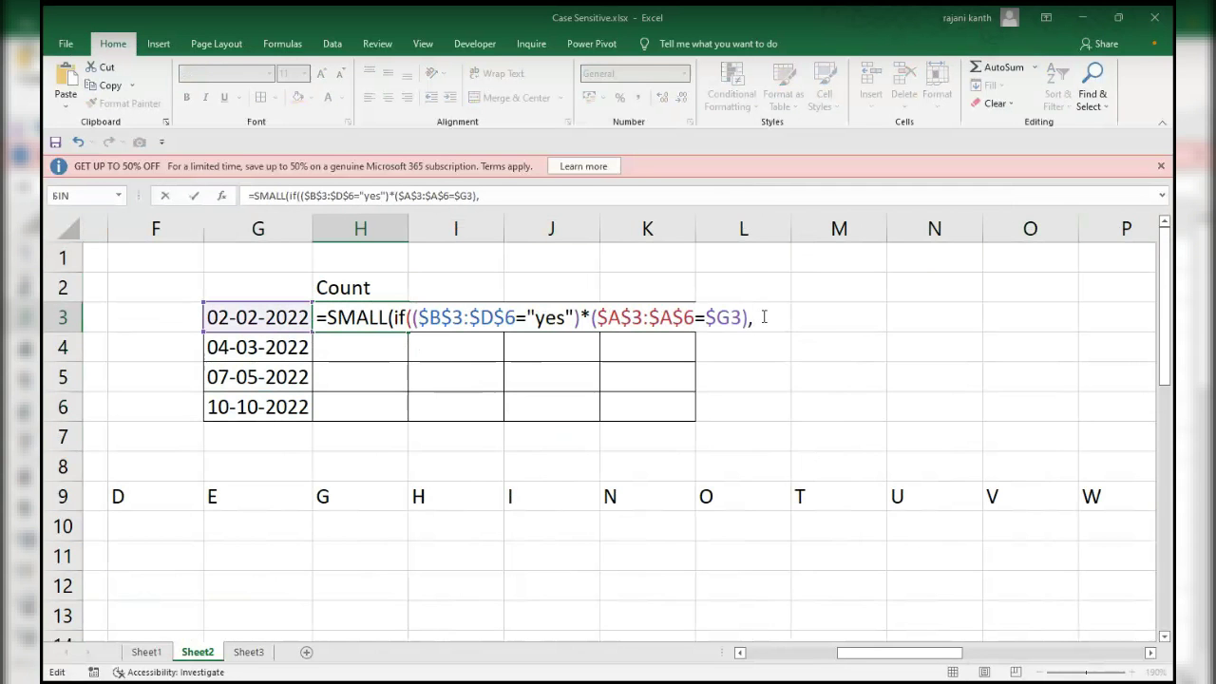
pyautogui.write('COLUMN(')
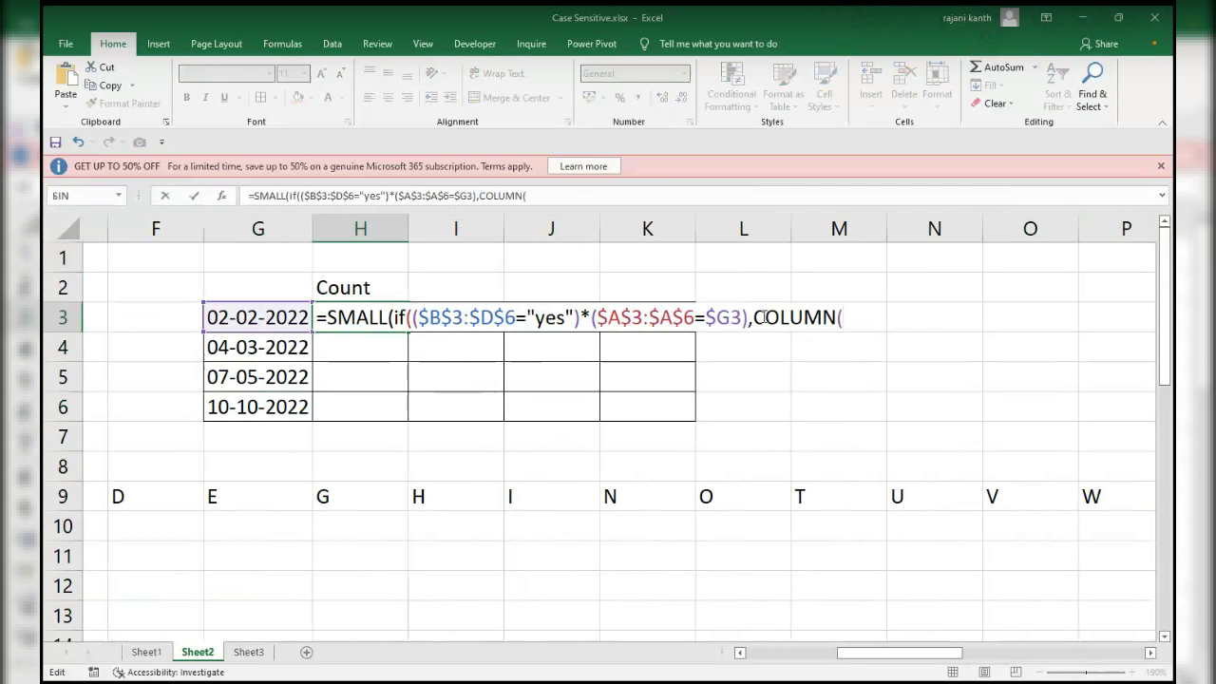
pyautogui.hotkey('ctrl', 'v')
pyautogui.write(')')
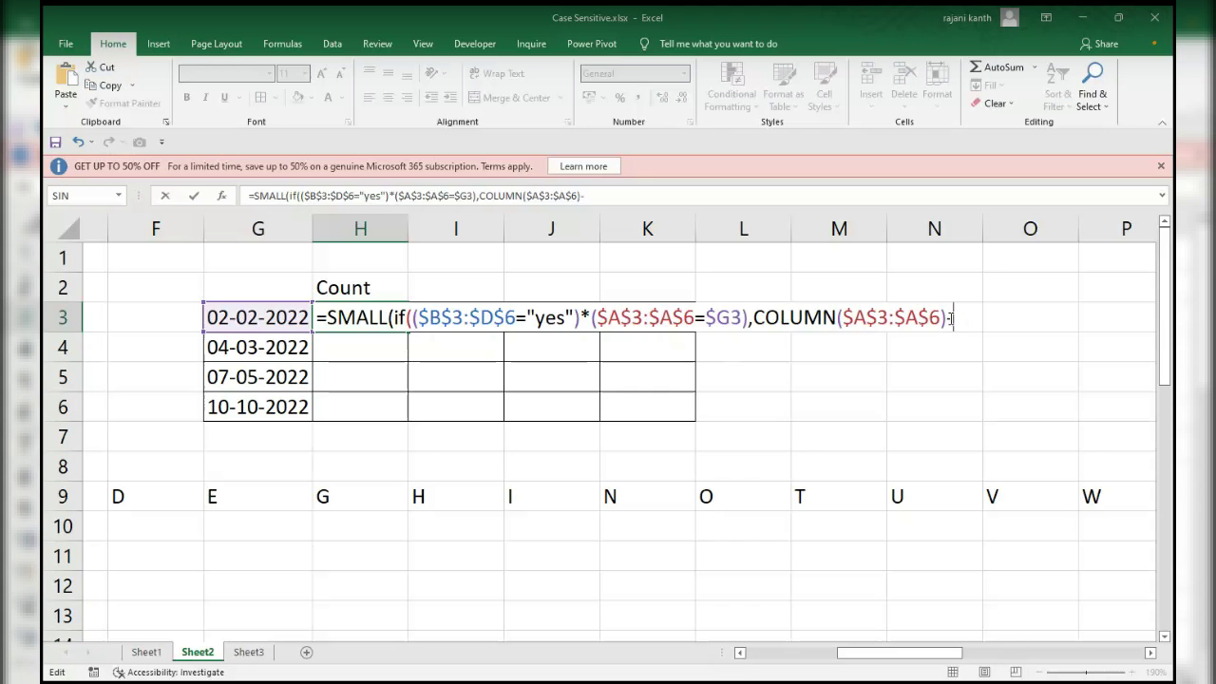
# Subtract COLUMN($A$3) from the column positions.
pyautogui.write('-col')
pyautogui.press('Tab')
pyautogui.write('a3')
pyautogui.press('F4')
pyautogui.write(')')
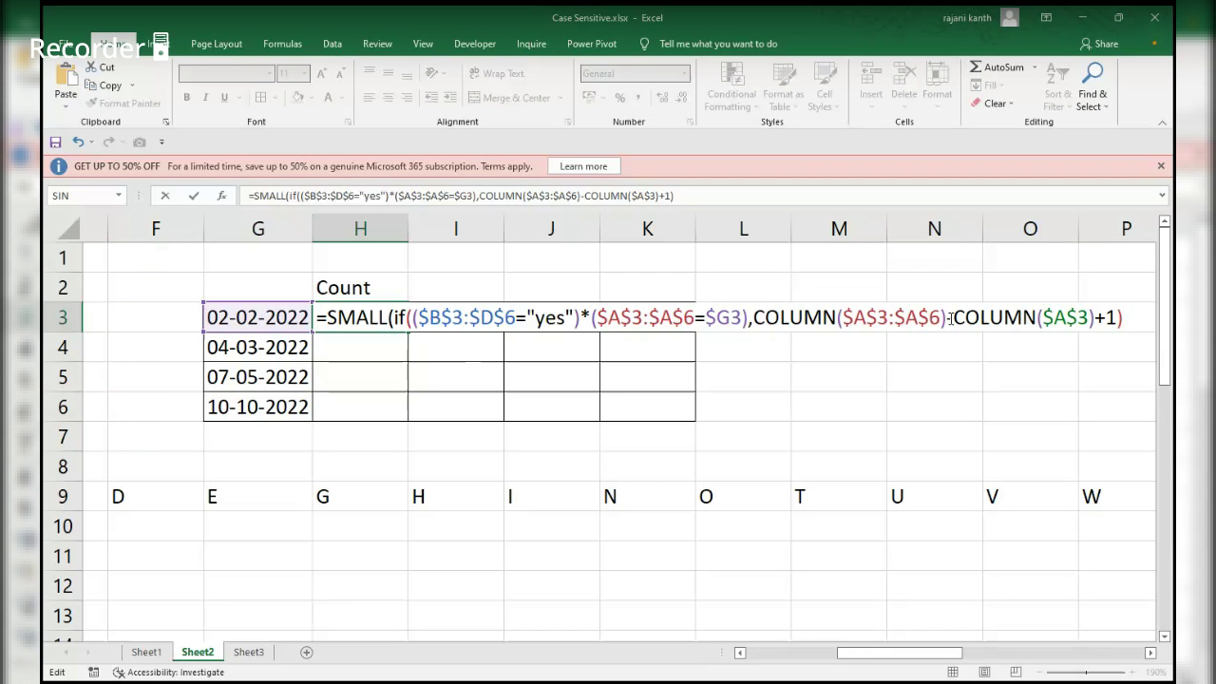
# Add COLUMNS($h3:h3) as SMALL's k argument, close it, and preview with F9.
pyautogui.write(',columns')
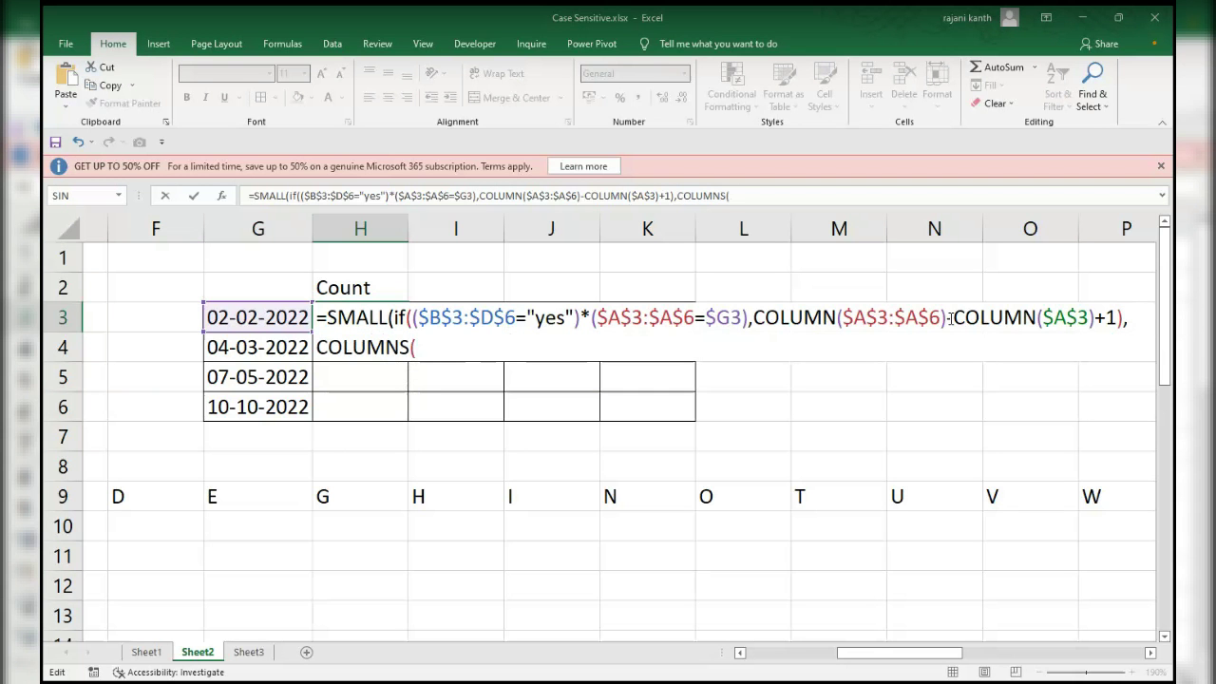
pyautogui.write('#')
pyautogui.press('BackSpace')
pyautogui.write('$h3:h3))')
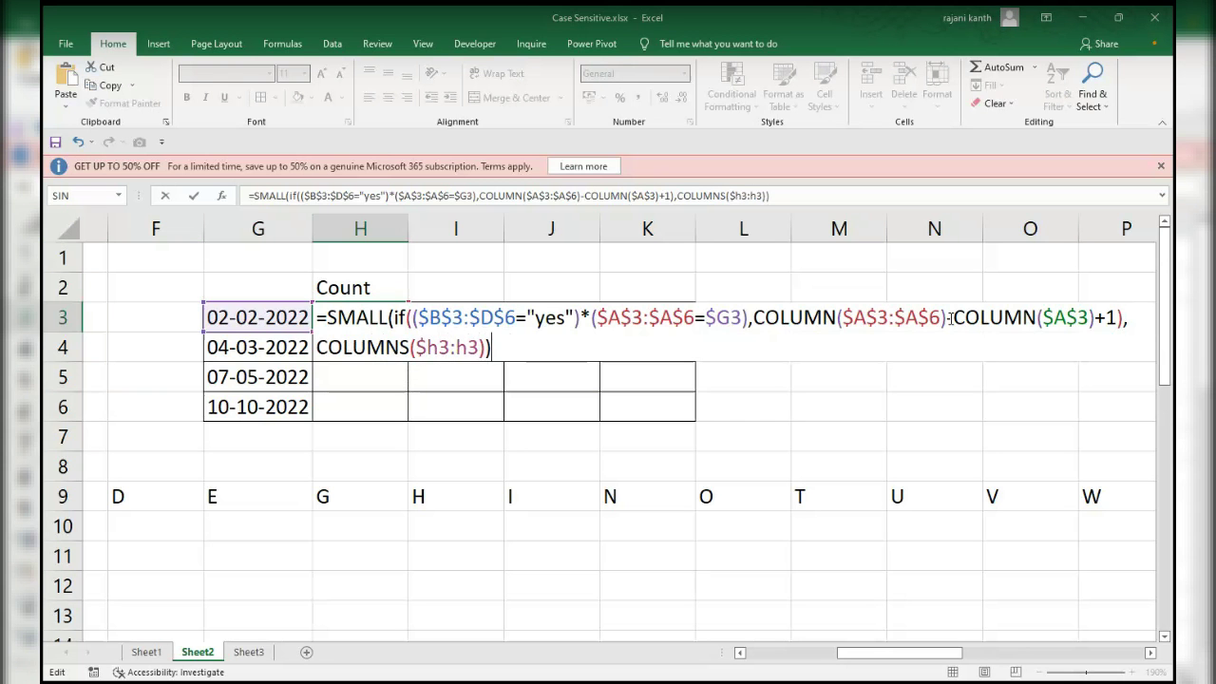
pyautogui.press('F9')
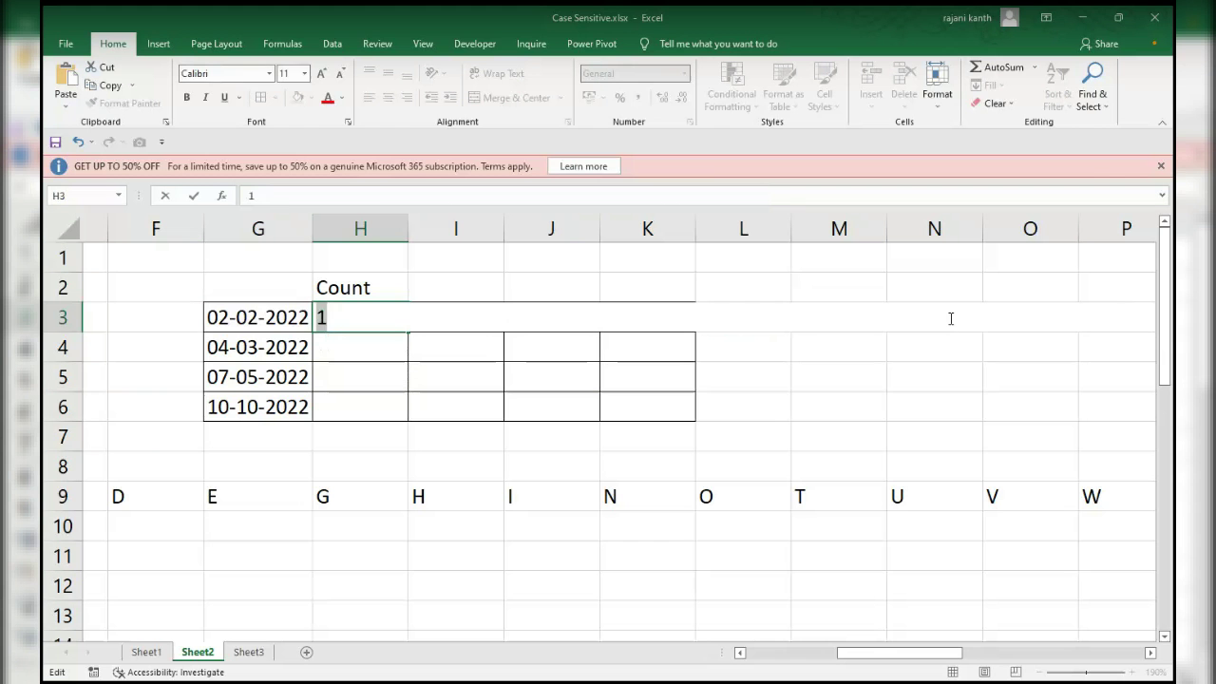
# Undo the preview and enter =COLUMNS($h1:h1) in H1.
pyautogui.hotkey('ctrl', 'z')
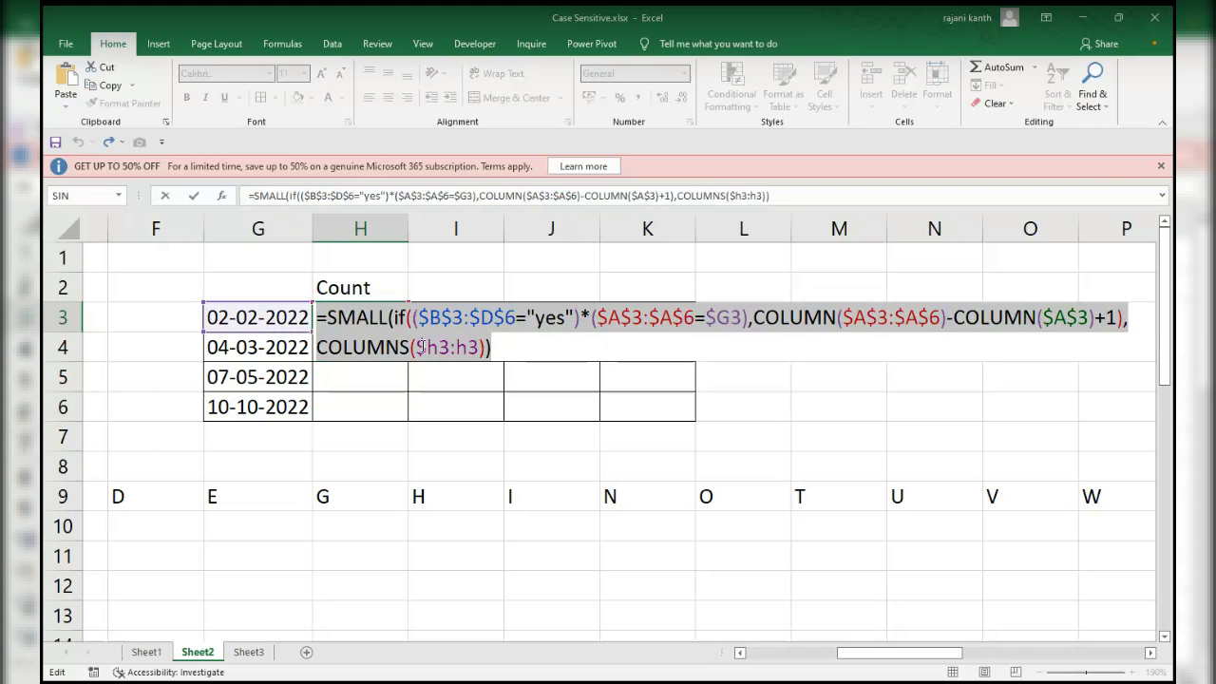
pyautogui.click(321, 328)
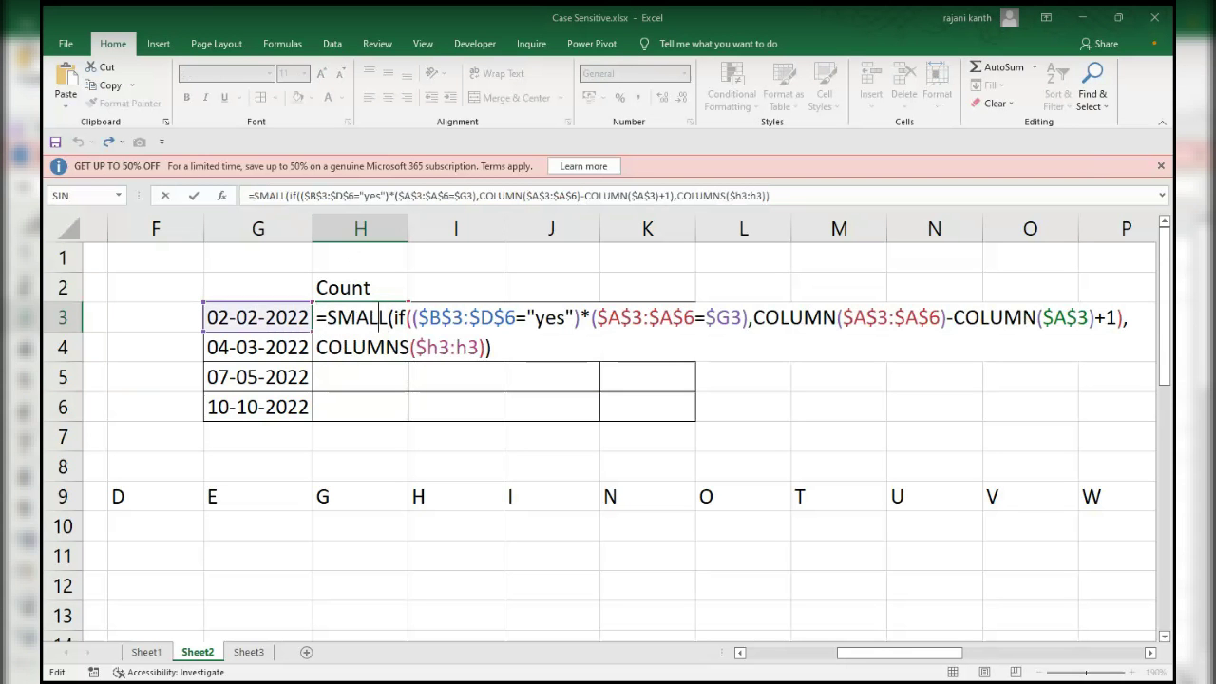
pyautogui.click(379, 267)
pyautogui.write('=')
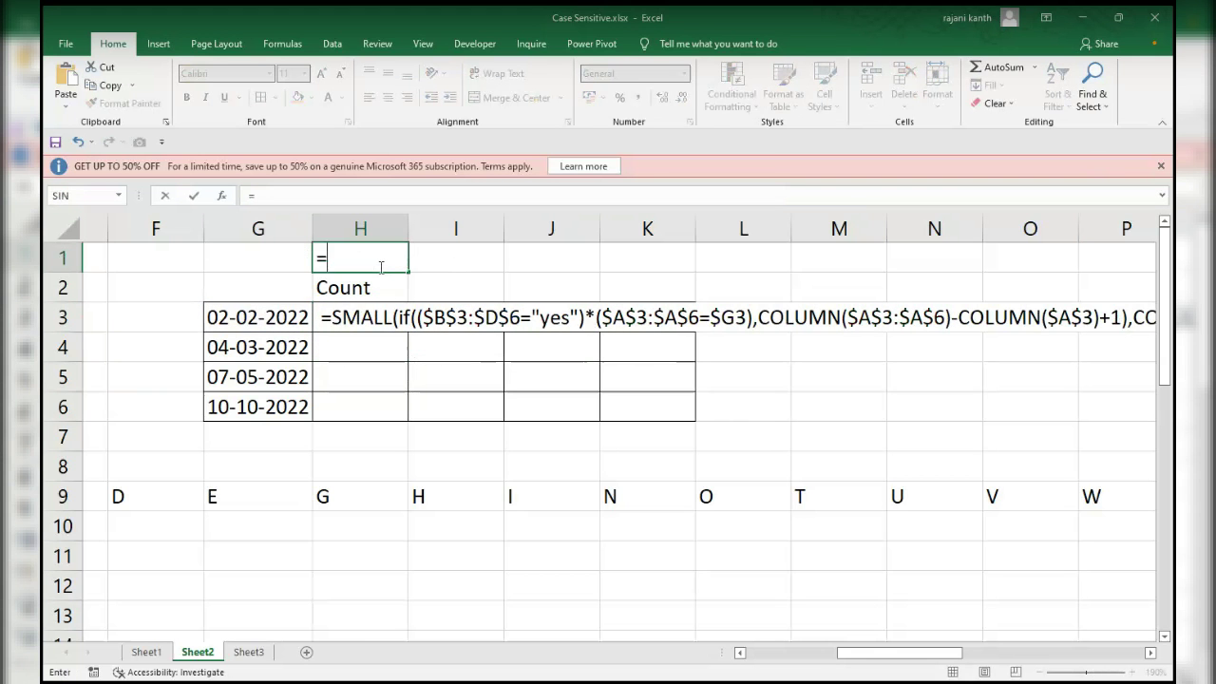
pyautogui.write('columns')
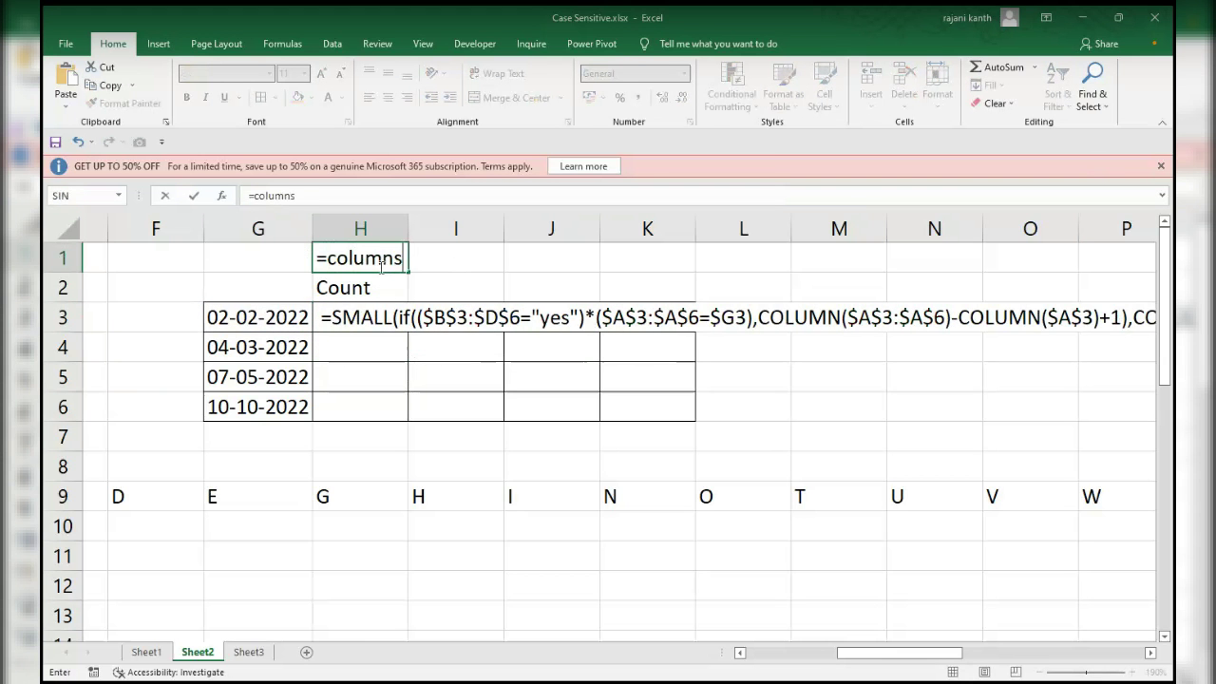
pyautogui.press('Tab')
pyautogui.write('$')
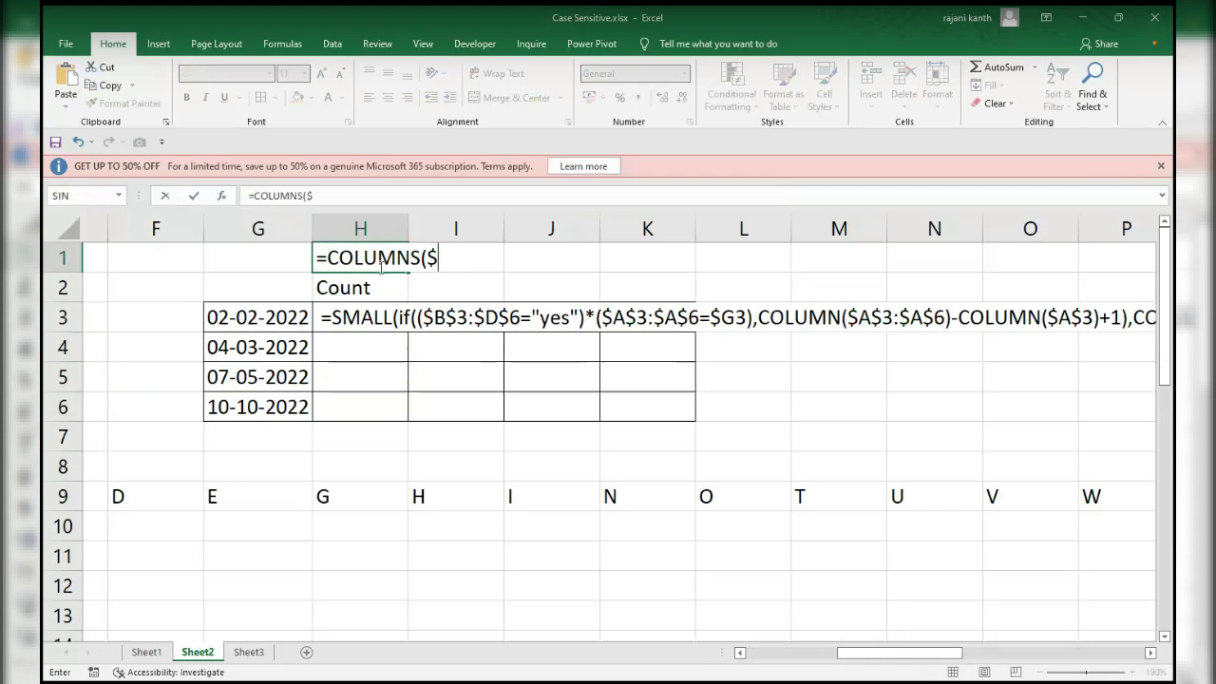
pyautogui.write('h1:h1)')
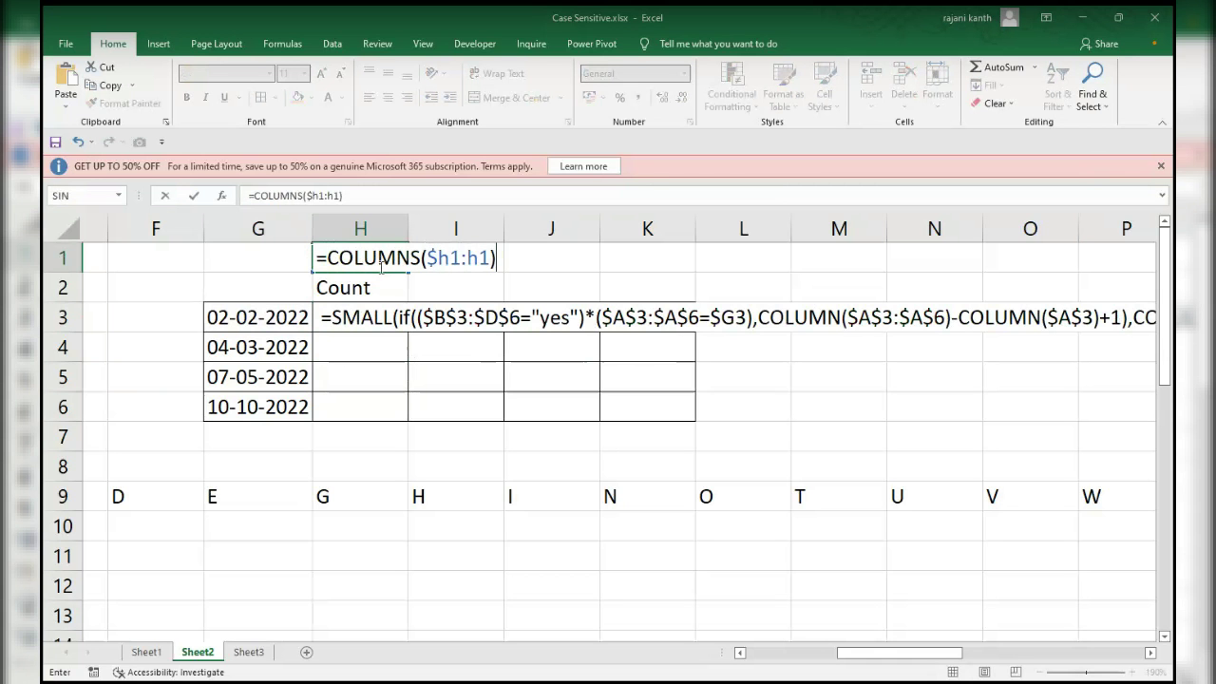
pyautogui.press('Return')
# Fill the H1 counter across to M1, showing 1 to 6, then reopen H3.
pyautogui.click(389, 257)
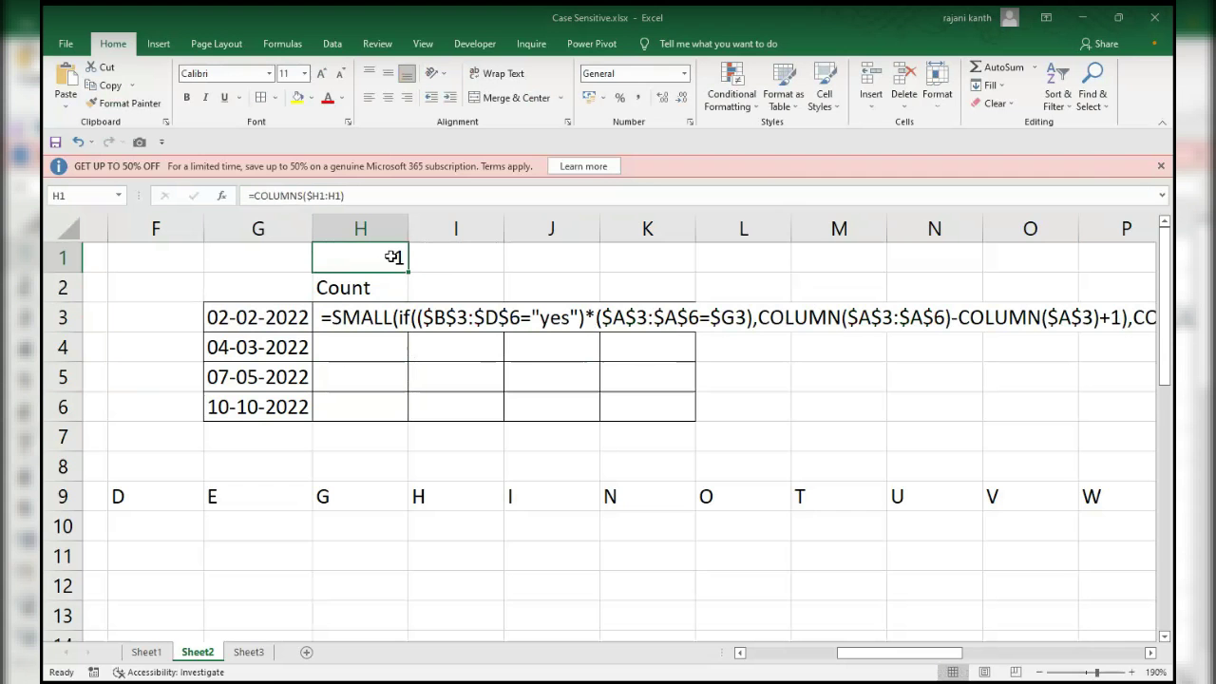
pyautogui.moveTo(407, 272); pyautogui.dragTo(879, 258)
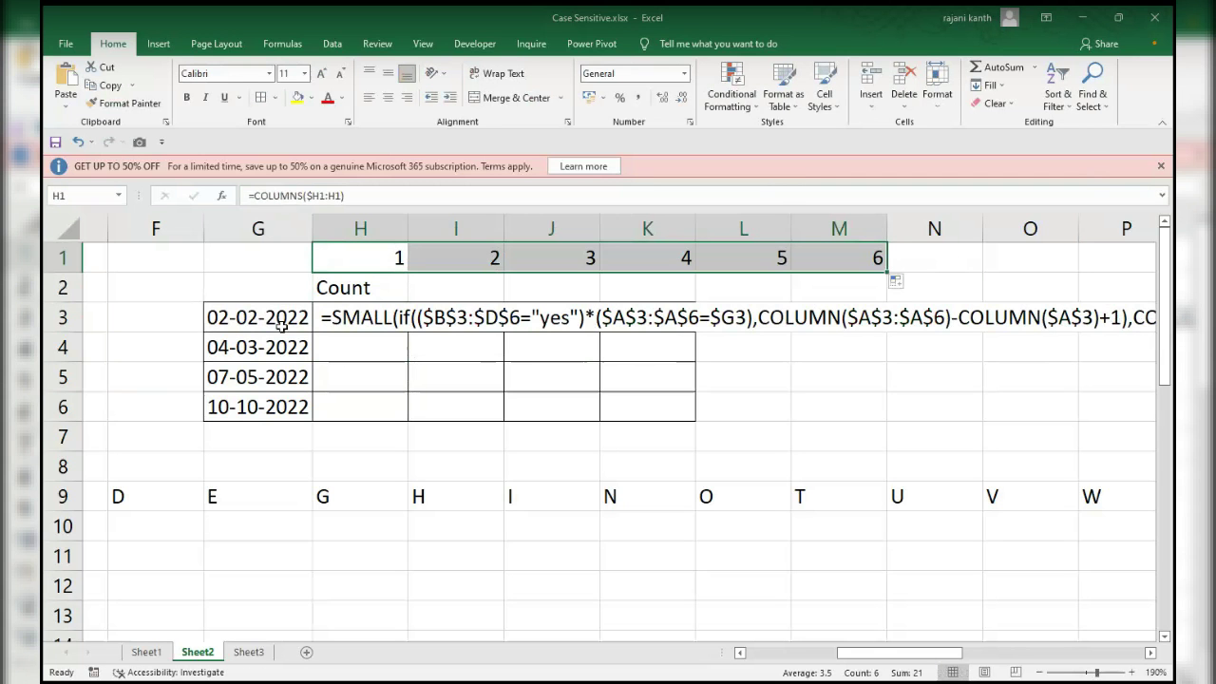
pyautogui.click(338, 319)
pyautogui.doubleClick(338, 320)
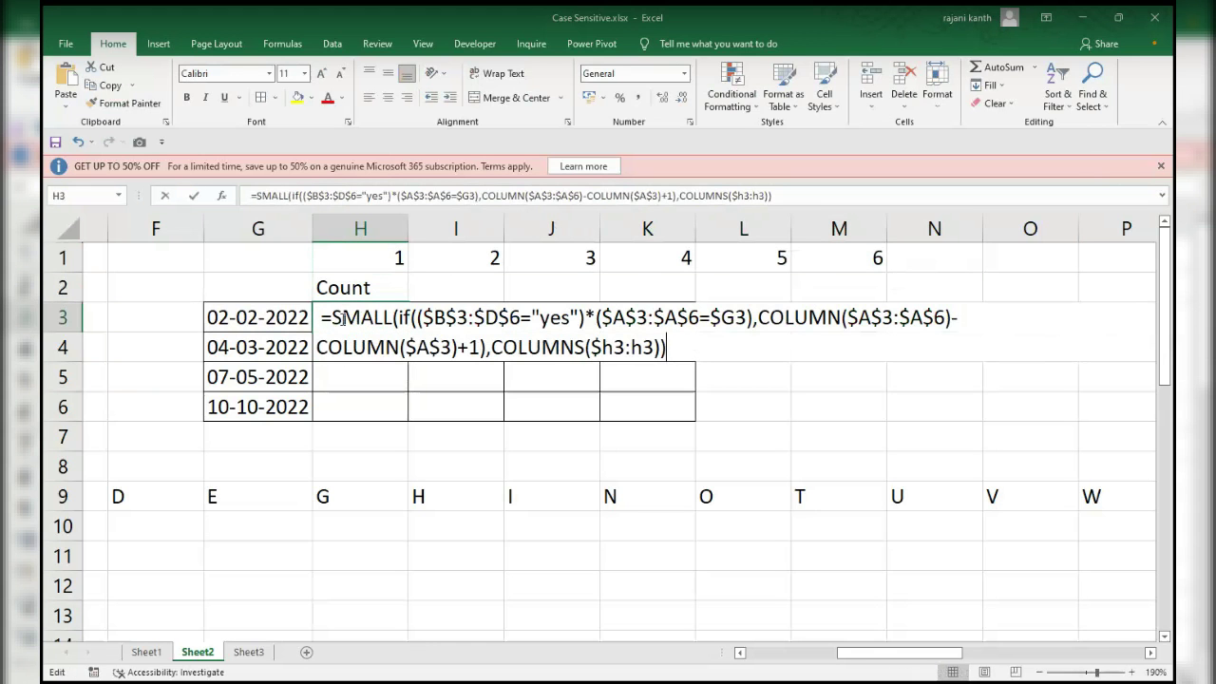
# Insert INDEX( right after the equals sign at the start of H3's formula.
pyautogui.press('Left')
pyautogui.press('Home')
pyautogui.press('Right')
pyautogui.press('Right')
pyautogui.press('Right')
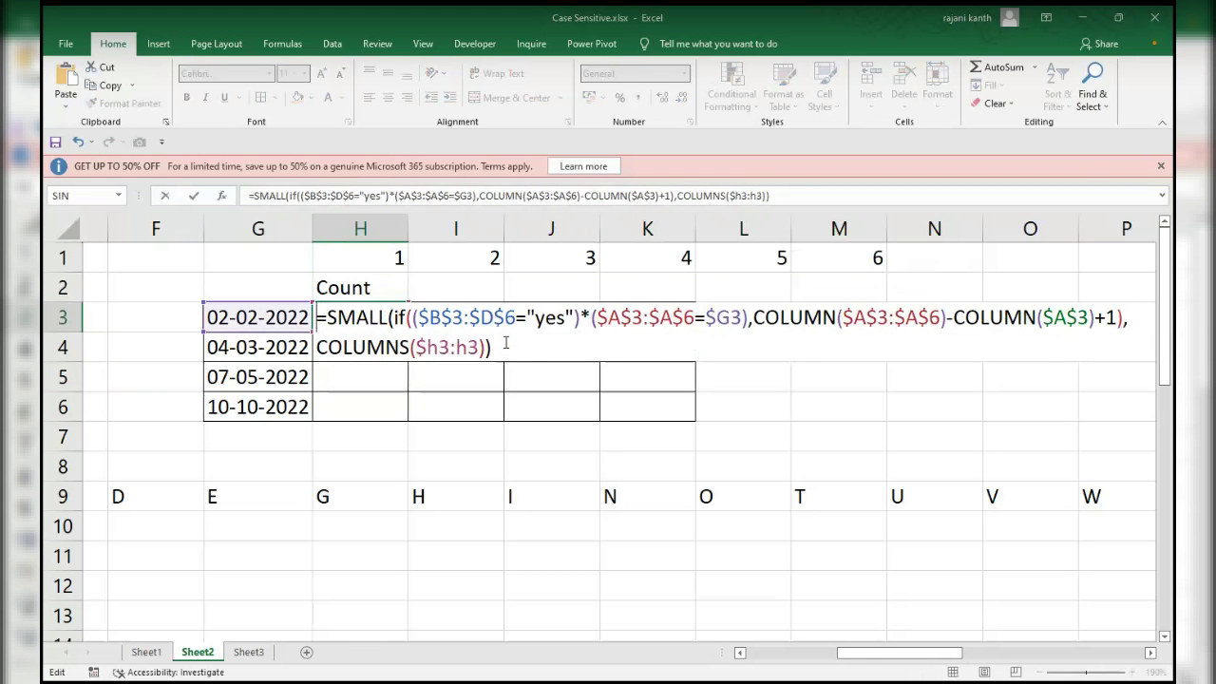
pyautogui.press('Right')
pyautogui.press('Right')
pyautogui.press('Right')
pyautogui.press('Right')
pyautogui.press('Right')
pyautogui.press('Right')
pyautogui.press('Right')
pyautogui.press('Right')
pyautogui.press('Right')
pyautogui.press('Left')
pyautogui.press('Home')
pyautogui.press('Right')
pyautogui.write('inde')
pyautogui.press('Tab')
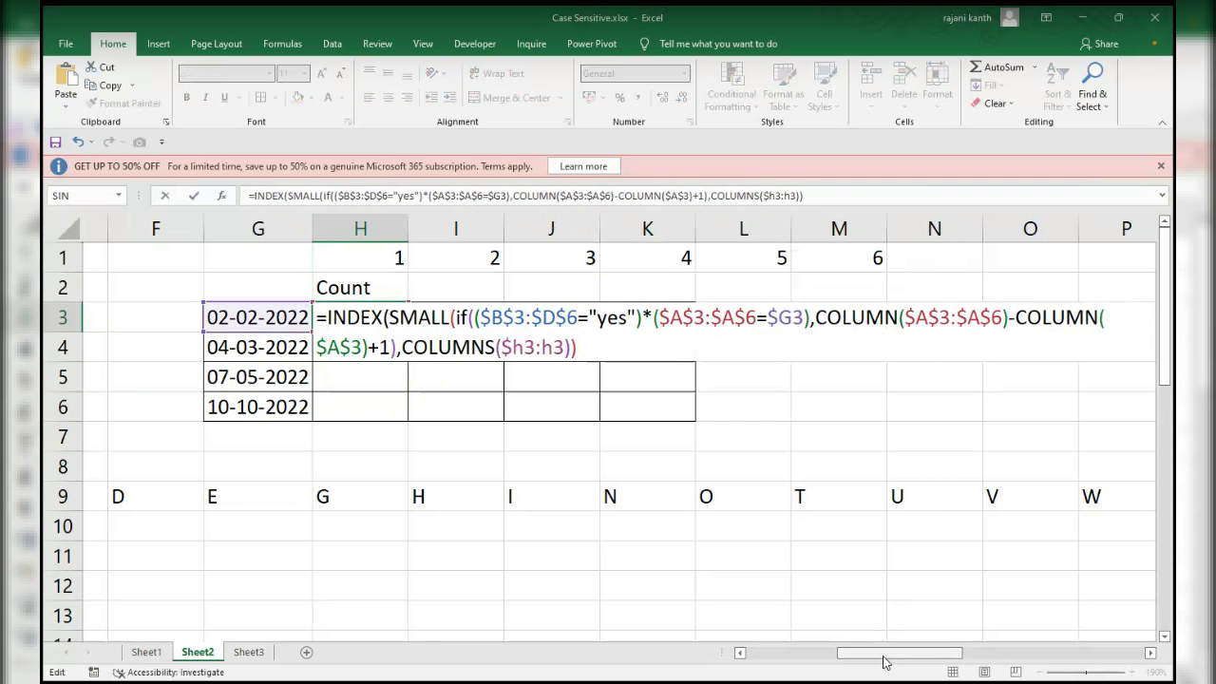
# Finish INDEX over $B$2:$D$2, enter it as an array formula, and fill it through H3:K6.
pyautogui.moveTo(883, 662); pyautogui.dragTo(793, 662)
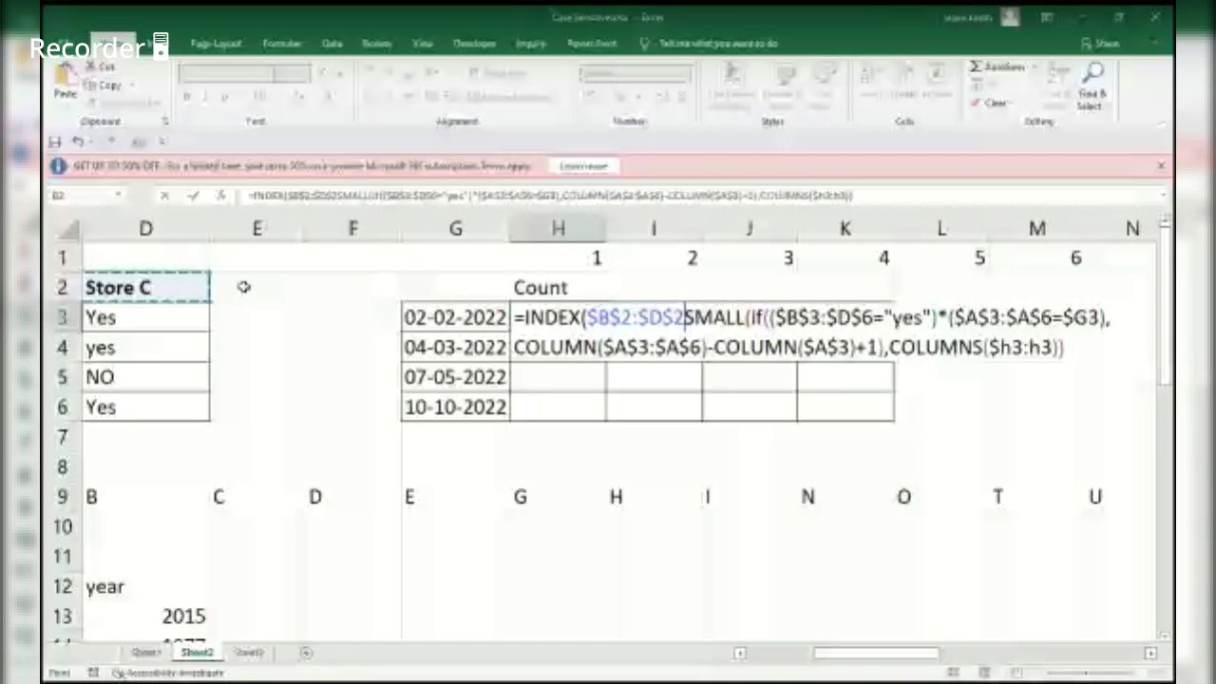
pyautogui.write(',')
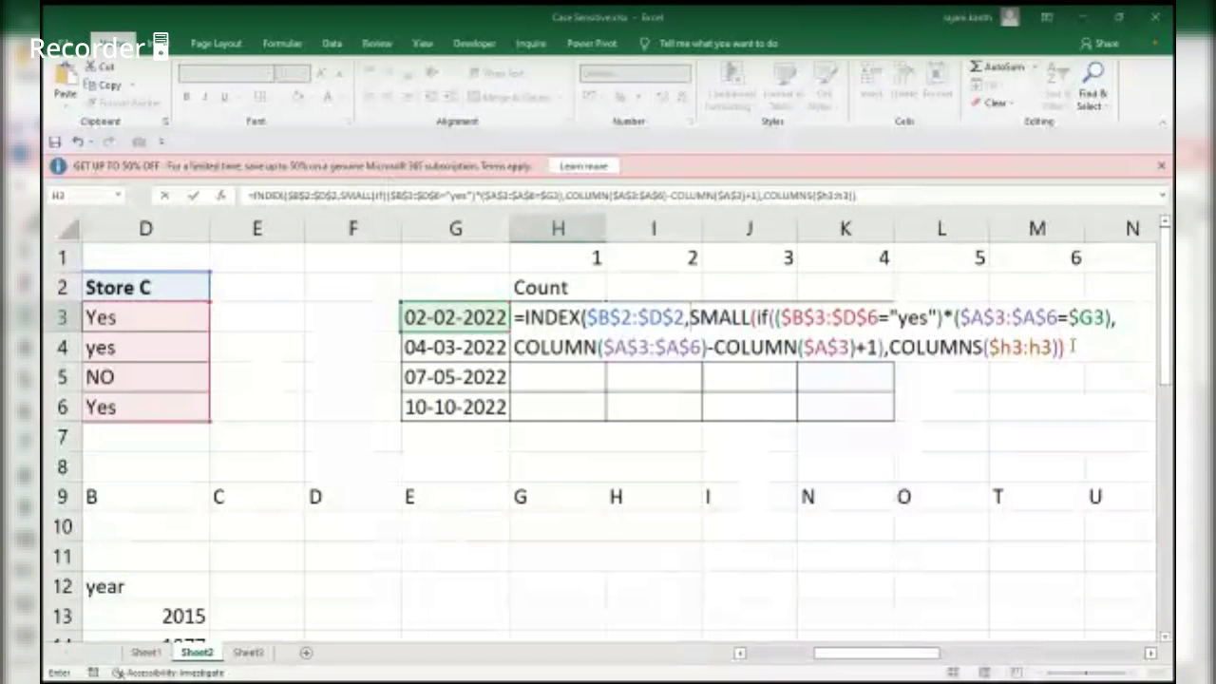
pyautogui.write(')')
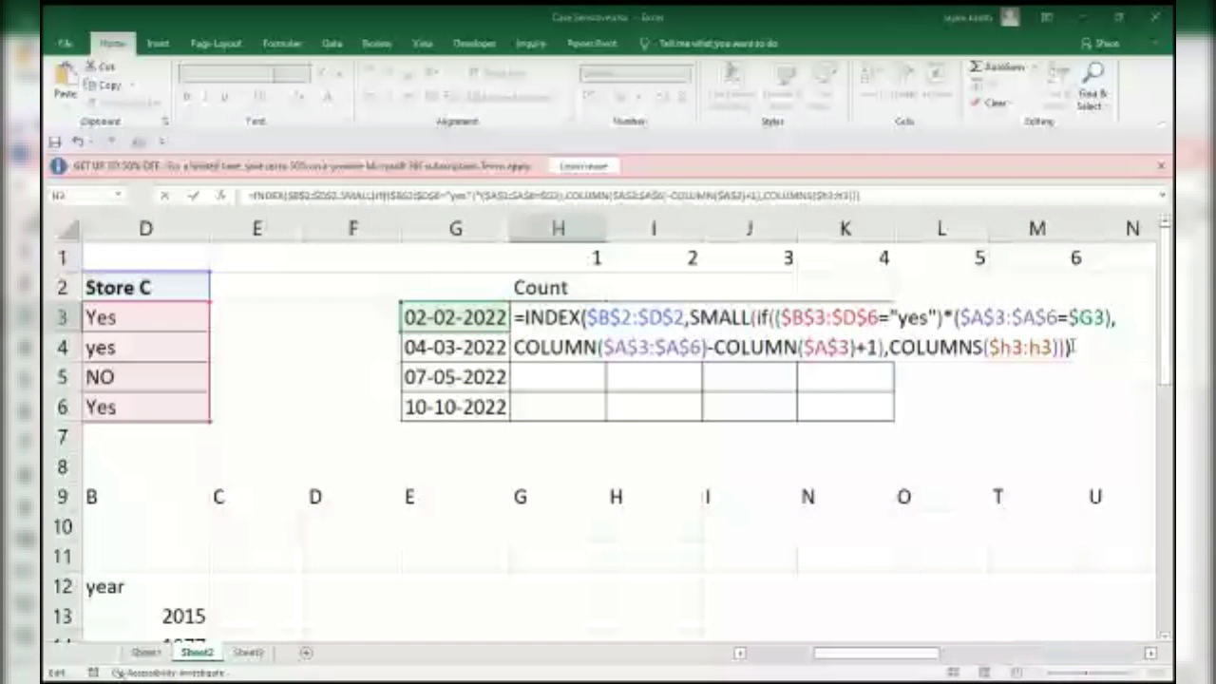
pyautogui.hotkey('ctrl', 'shift', 'Return')
pyautogui.moveTo(605, 332); pyautogui.dragTo(893, 419)
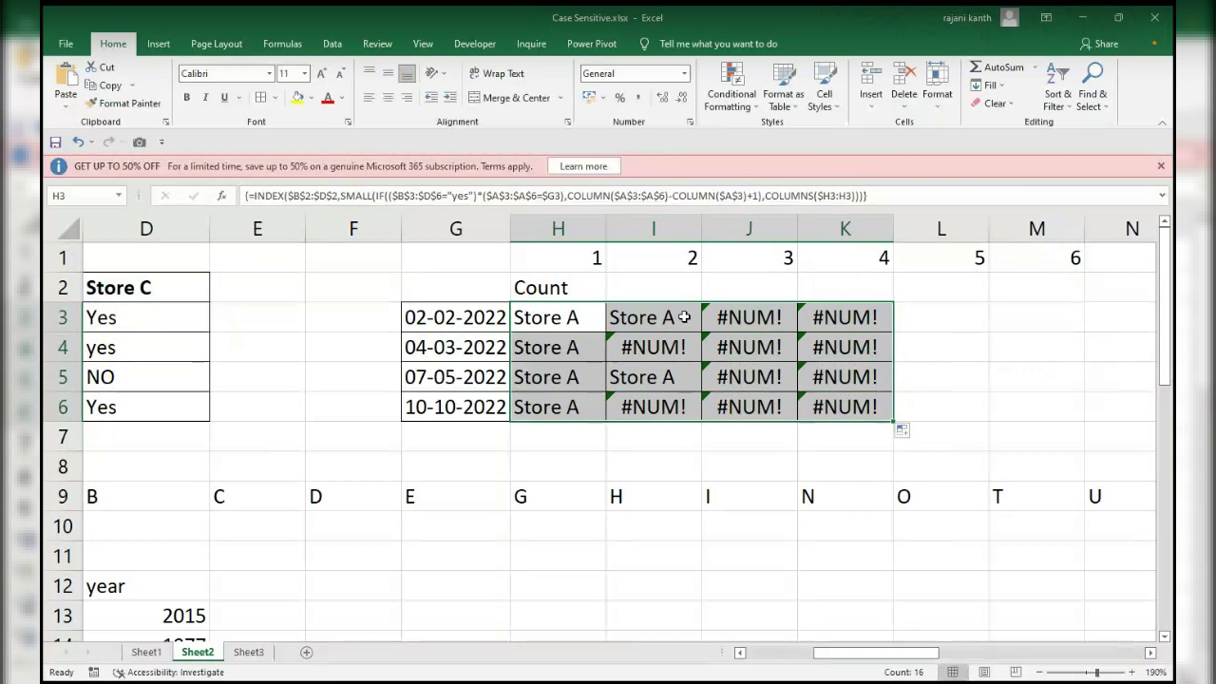
pyautogui.click(565, 317)
# Wrap H3's array formula in IFERROR(…,"") so errors display as blanks.
pyautogui.doubleClick(564, 318)
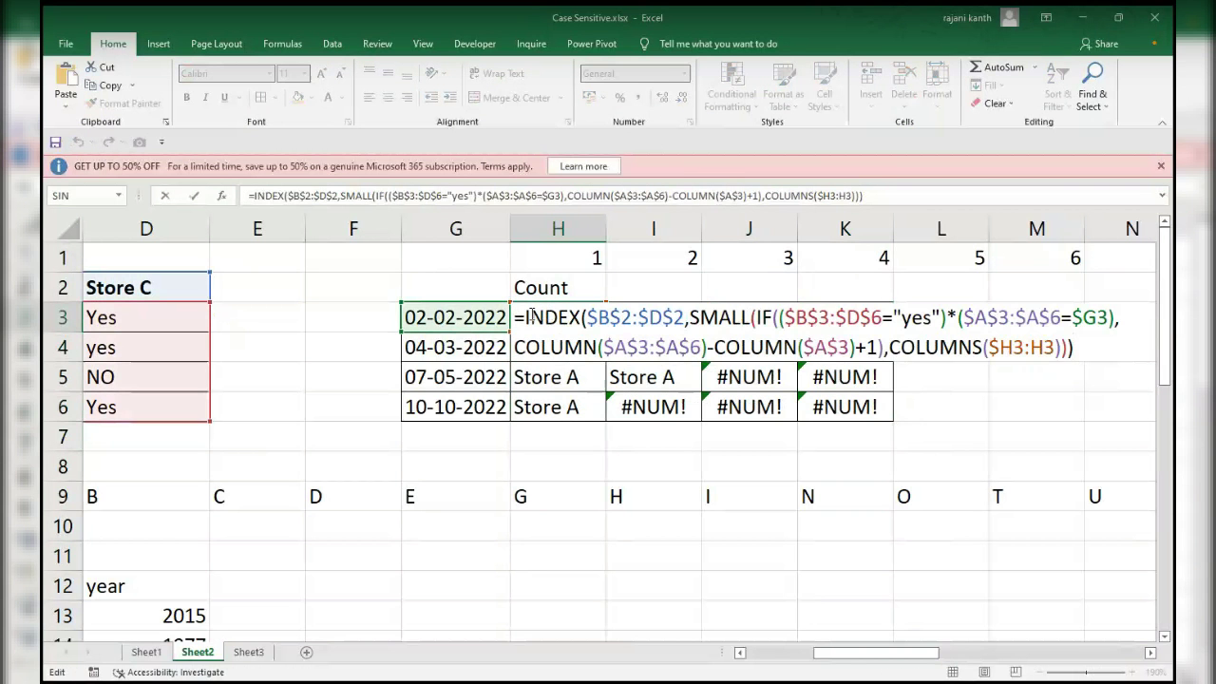
pyautogui.write('if')
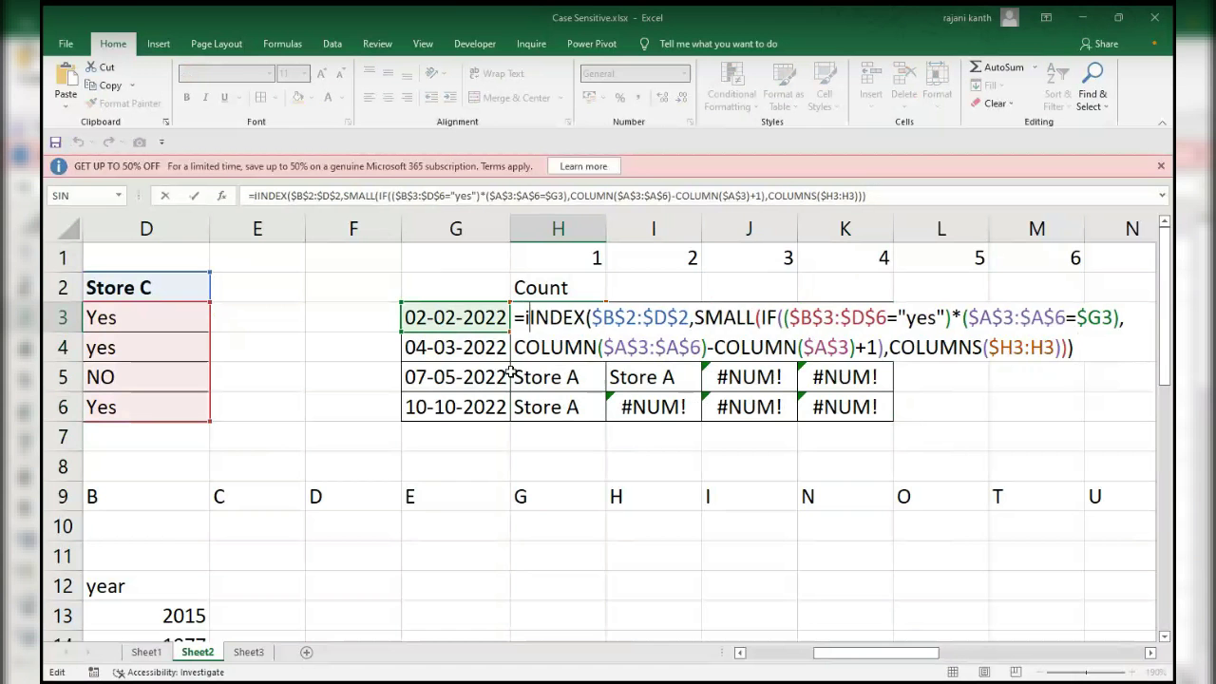
pyautogui.write('error(')
pyautogui.click(1134, 351)
pyautogui.write(',"")')
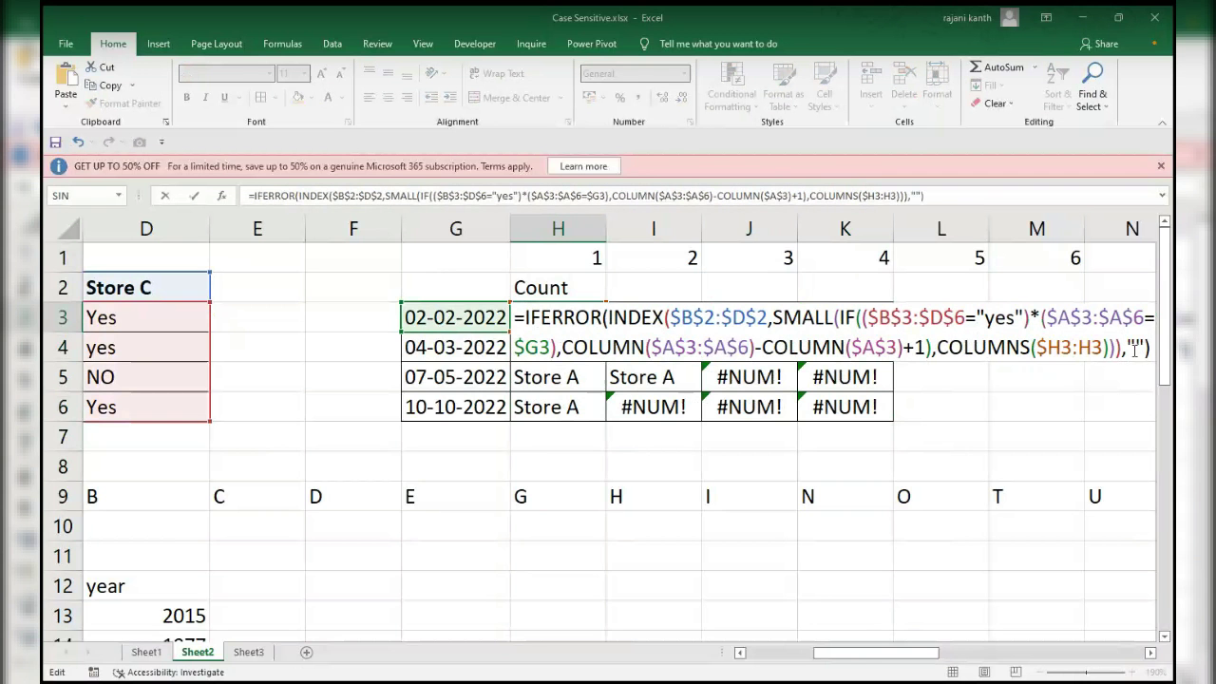
pyautogui.hotkey('ctrl', 'shift', 'Return')
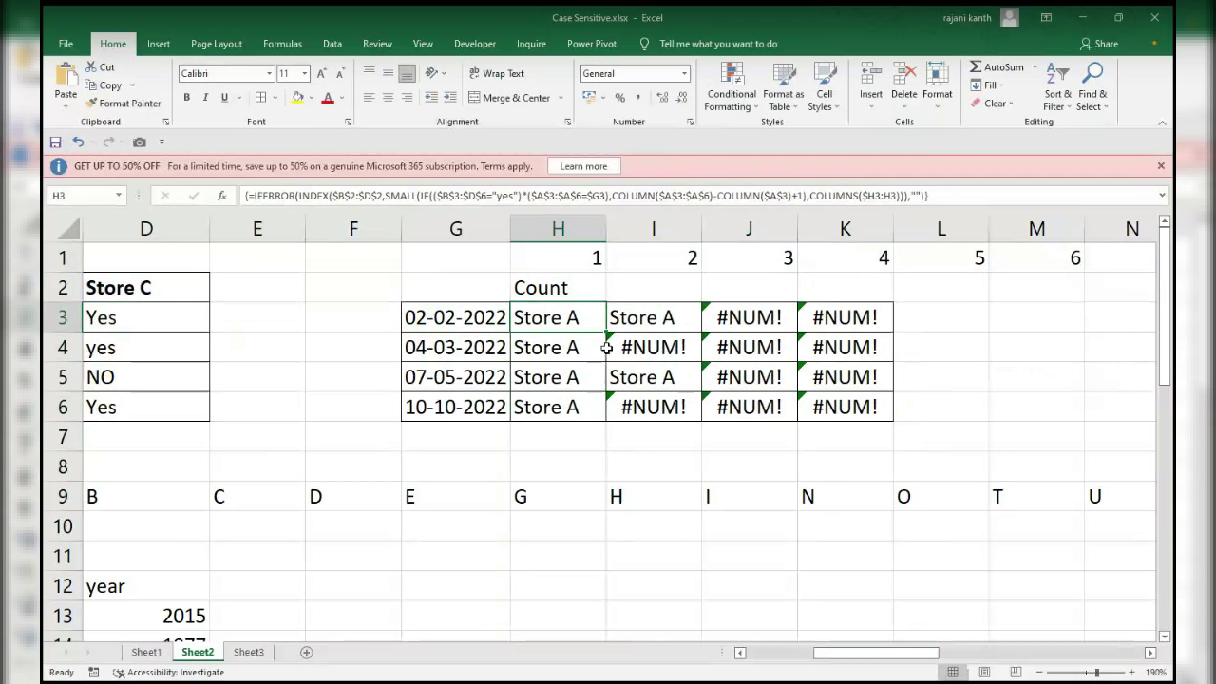
# Fill the IFERROR formula across to K3 and down to row 6, then reopen H3's formula.
pyautogui.moveTo(608, 333); pyautogui.dragTo(895, 332)
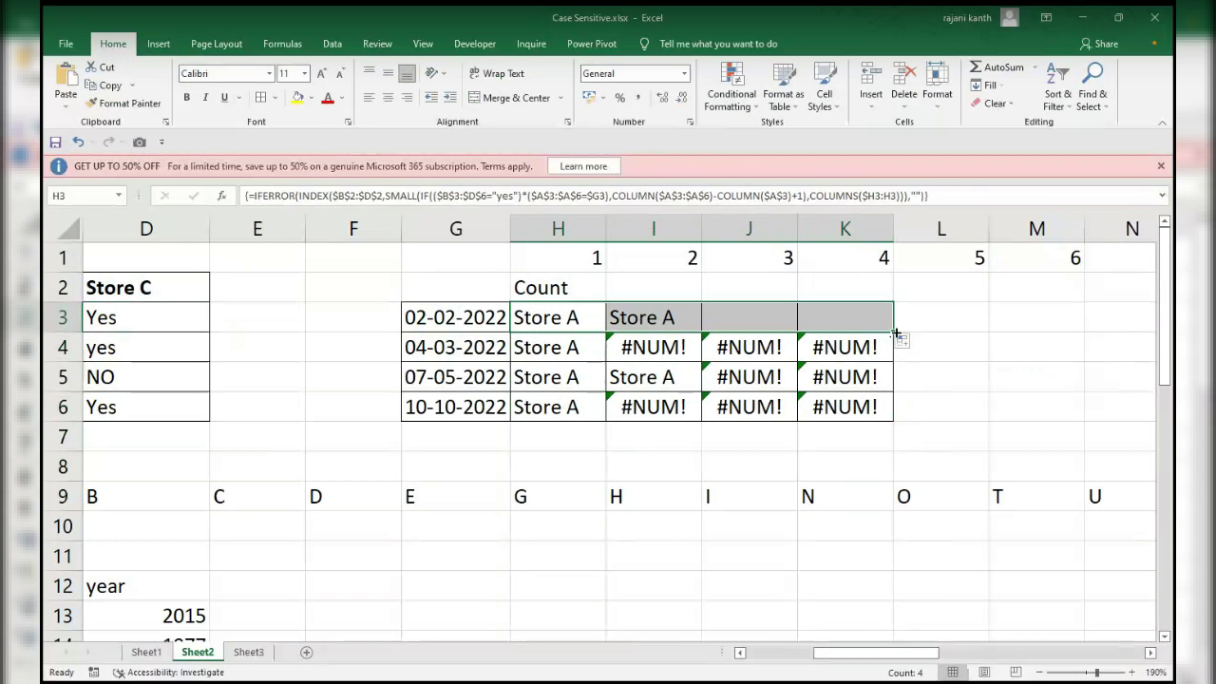
pyautogui.doubleClick(895, 331)
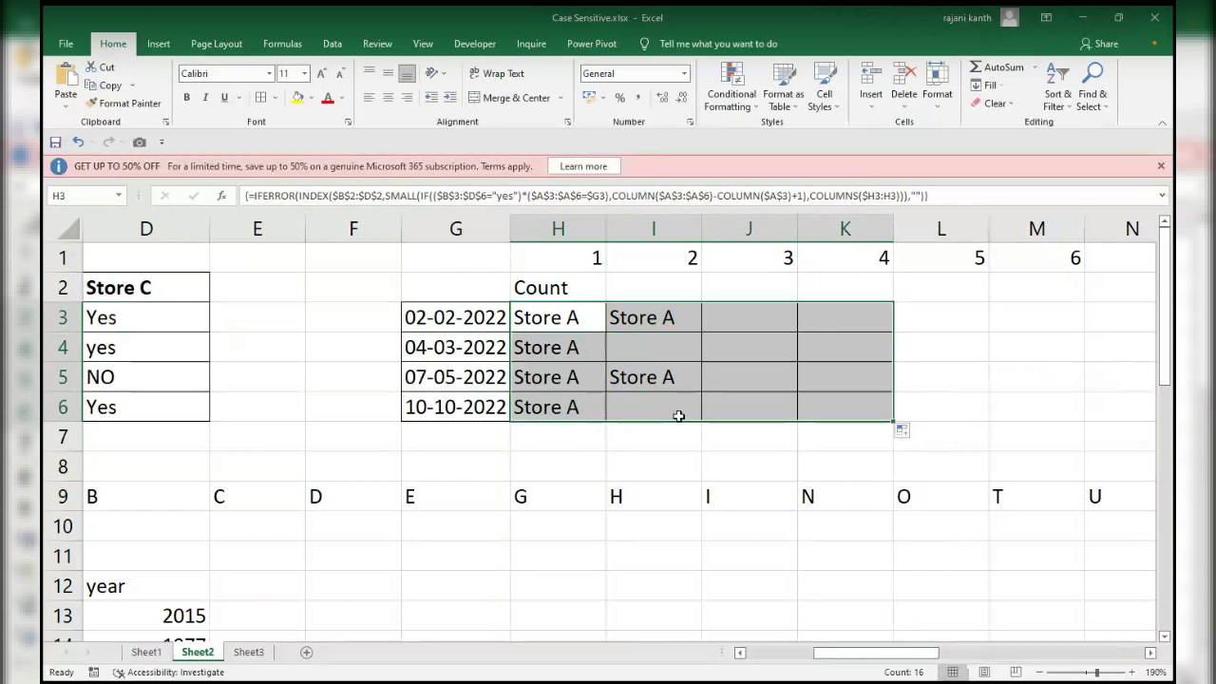
pyautogui.click(576, 320)
pyautogui.press('F2')
# Replace both COLUMN functions in H3's formula with ROW and re-enter it as an array formula.
pyautogui.moveTo(562, 347); pyautogui.dragTo(646, 347)
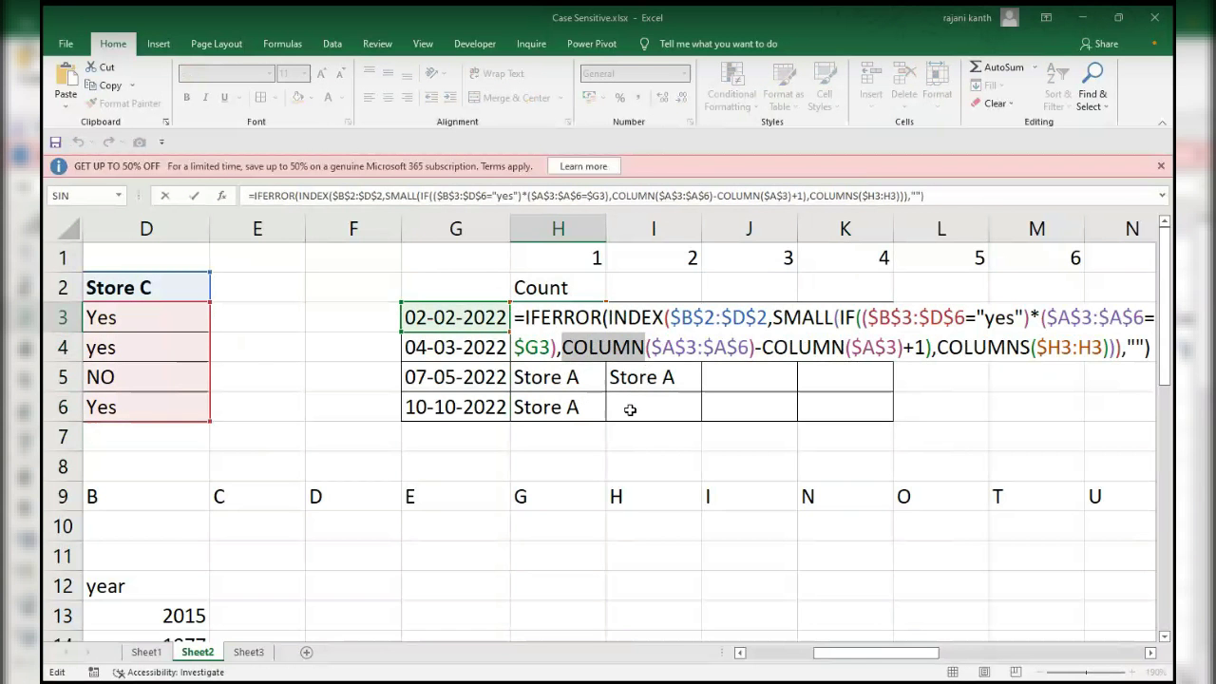
pyautogui.write('row')
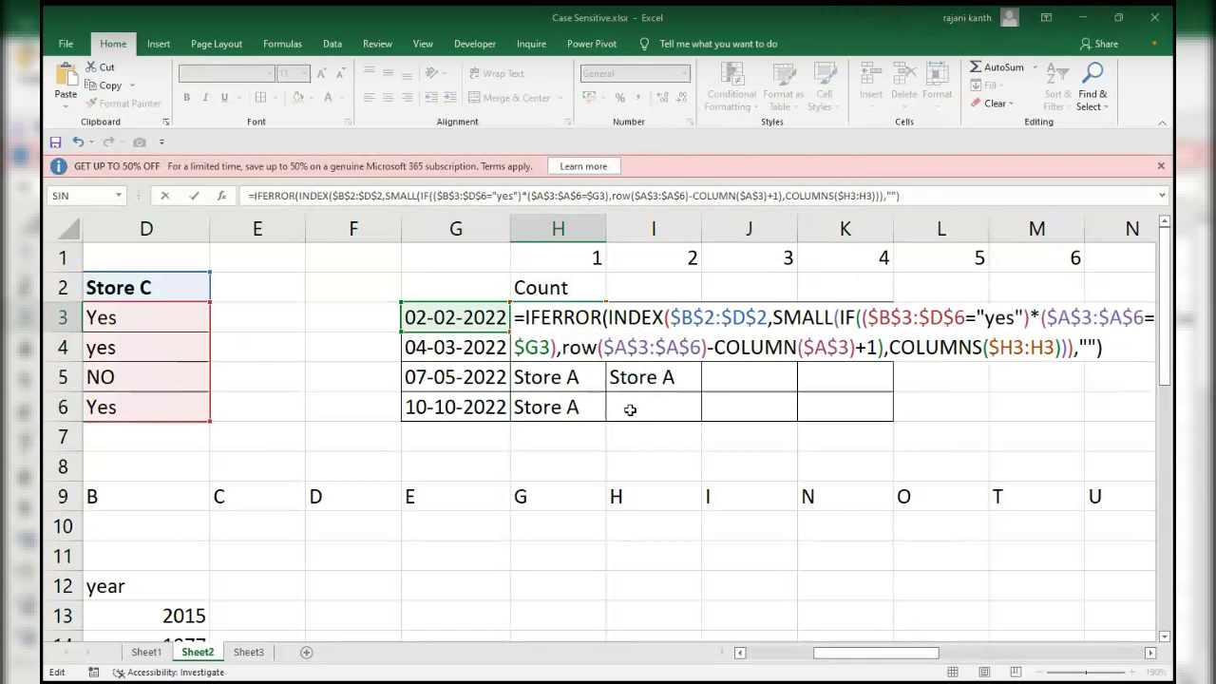
pyautogui.doubleClick(763, 347)
pyautogui.write('row')
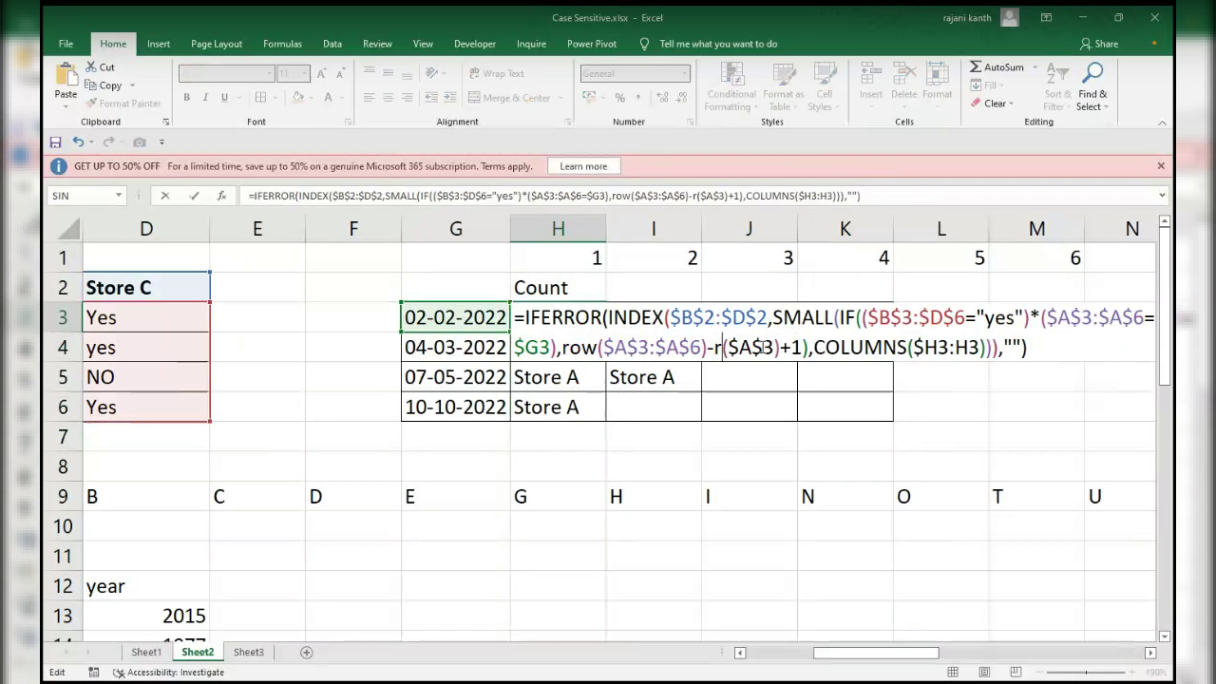
pyautogui.hotkey('ctrl', 'shift', 'Return')
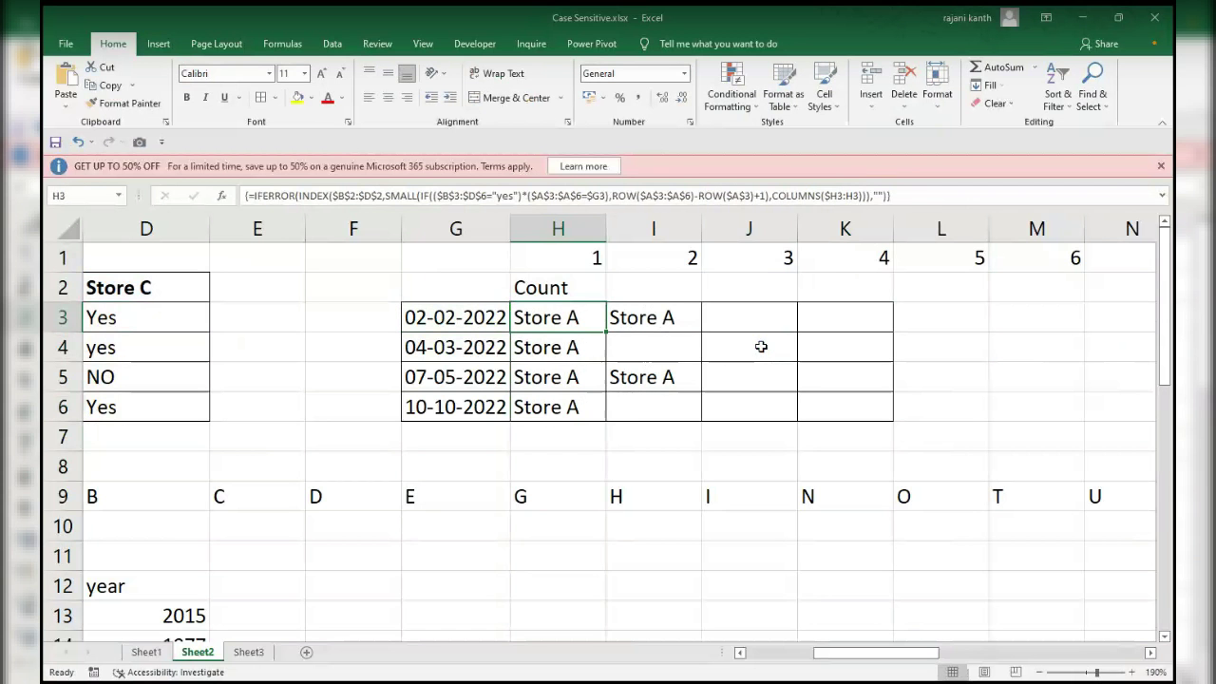
# Copy the ROW-based formula down to row 6 and across to column K.
pyautogui.doubleClick(605, 332)
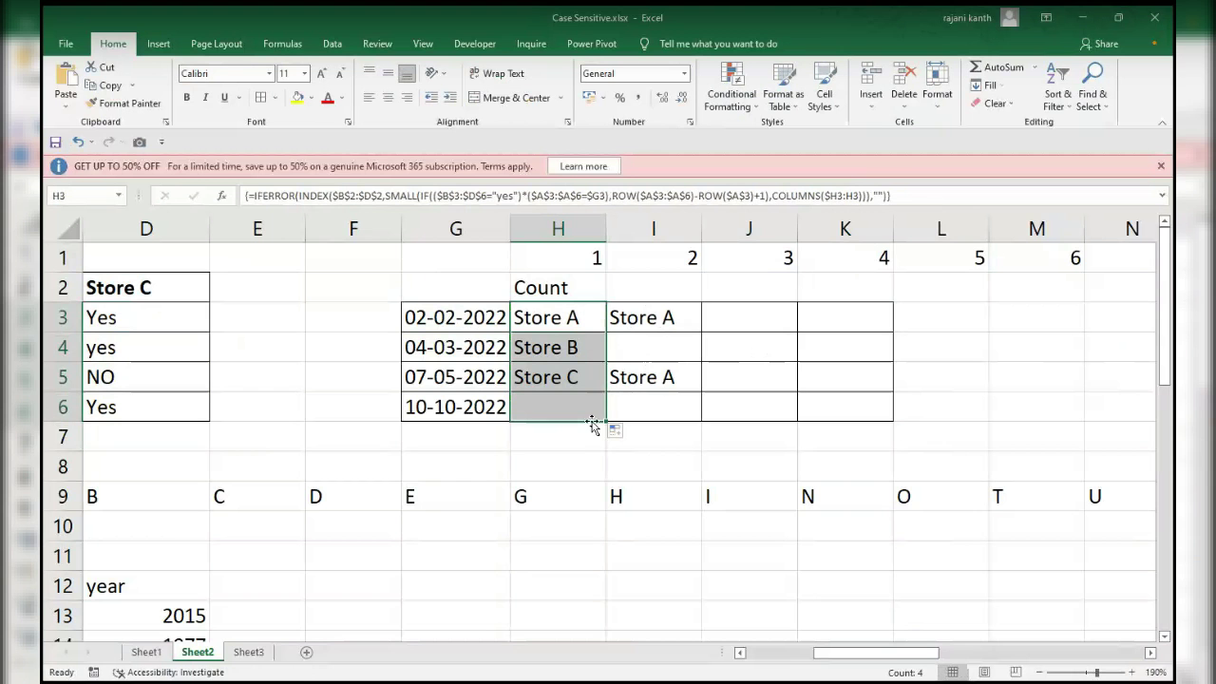
pyautogui.moveTo(605, 421); pyautogui.dragTo(861, 428)
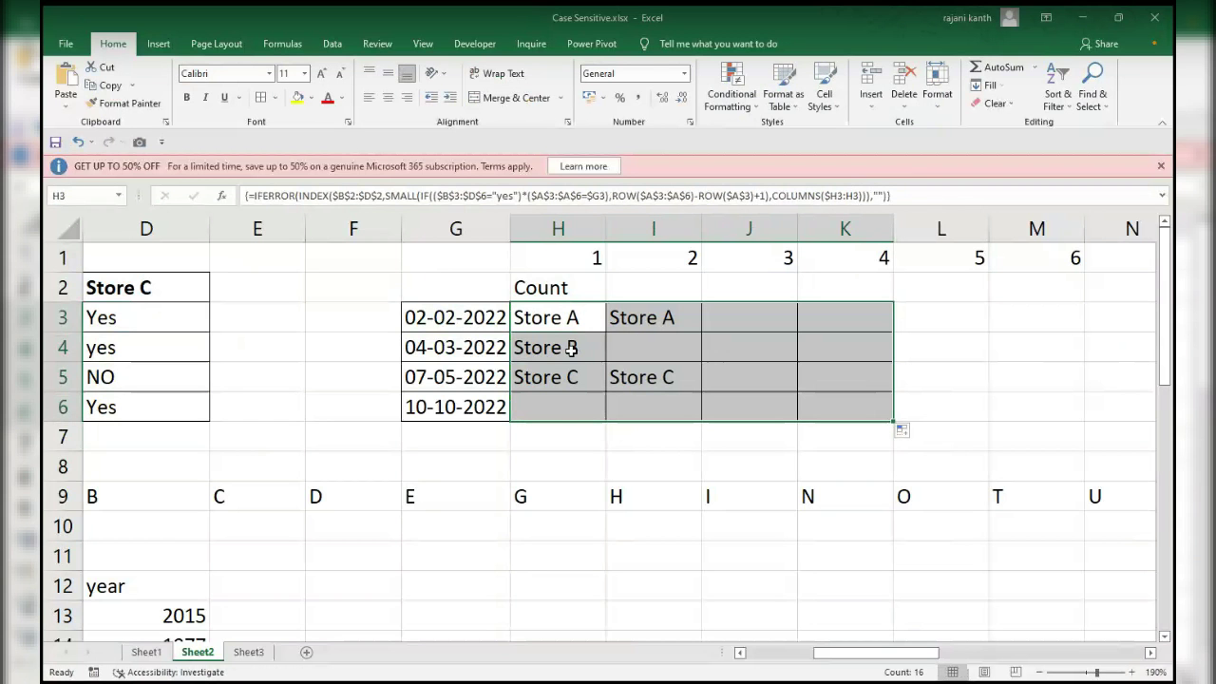
pyautogui.moveTo(896, 656); pyautogui.dragTo(782, 659)
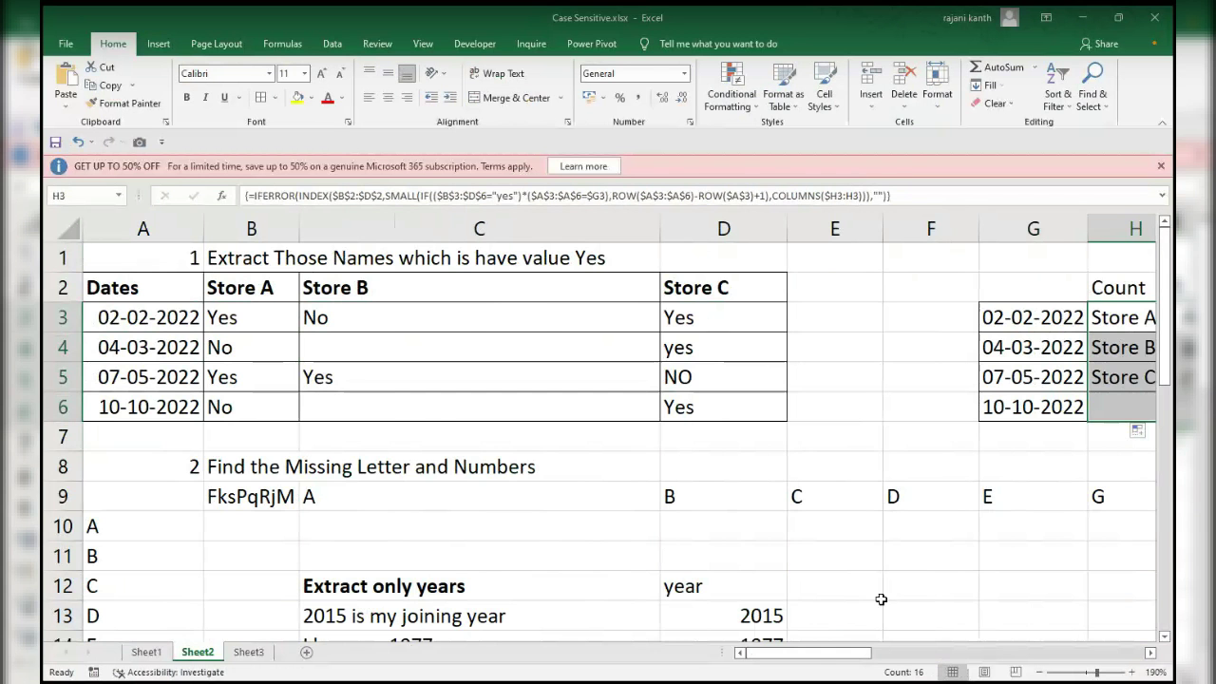
pyautogui.moveTo(812, 653); pyautogui.dragTo(885, 653)
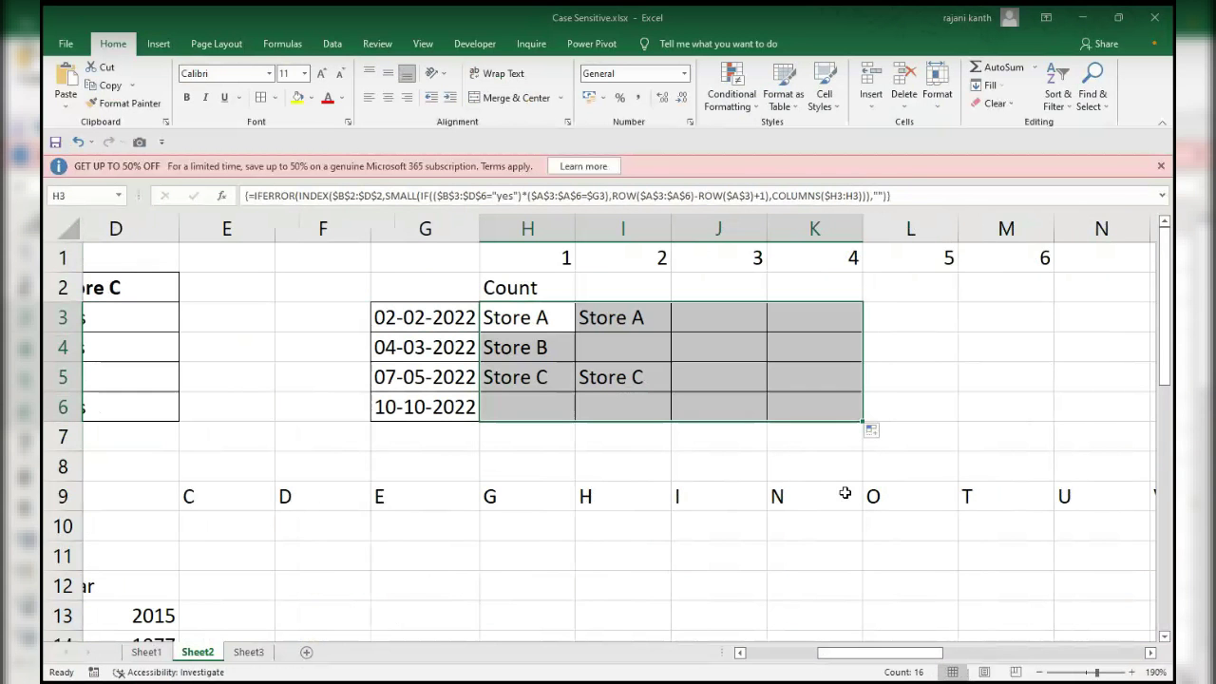
# Make the range inside ROW absolute as $A$3:$A$6 and re-enter H3's array formula.
pyautogui.click(533, 319)
pyautogui.doubleClick(539, 319)
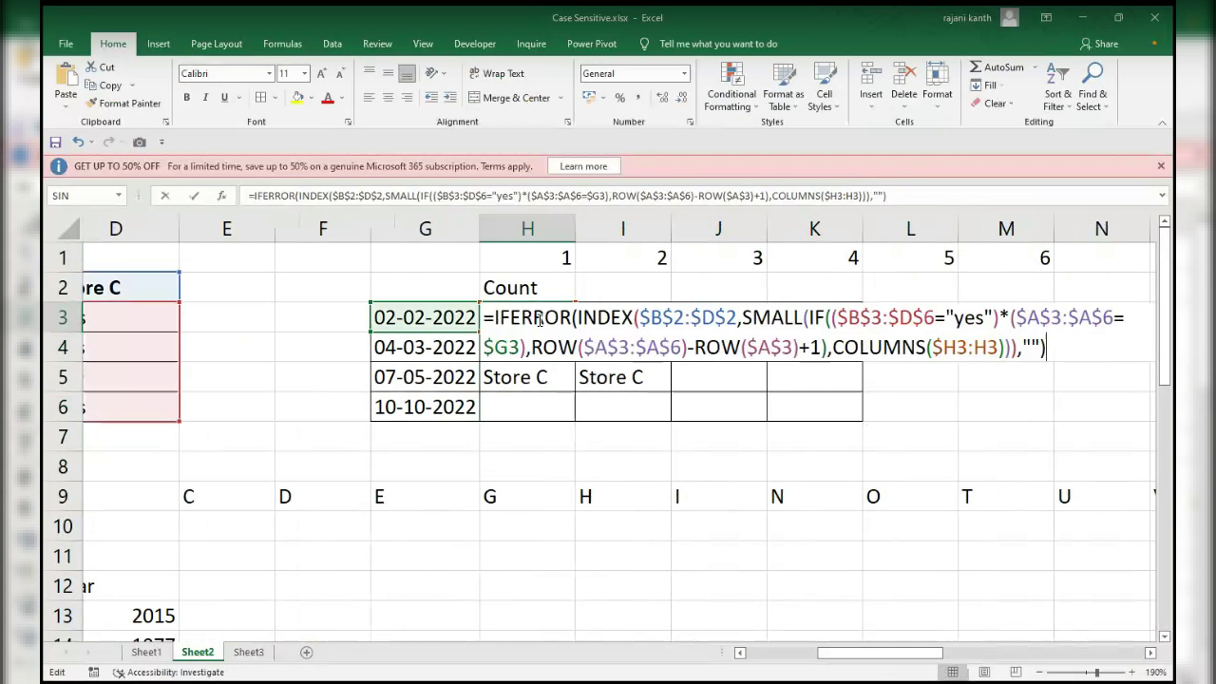
pyautogui.moveTo(618, 348); pyautogui.dragTo(670, 347)
pyautogui.click(606, 348)
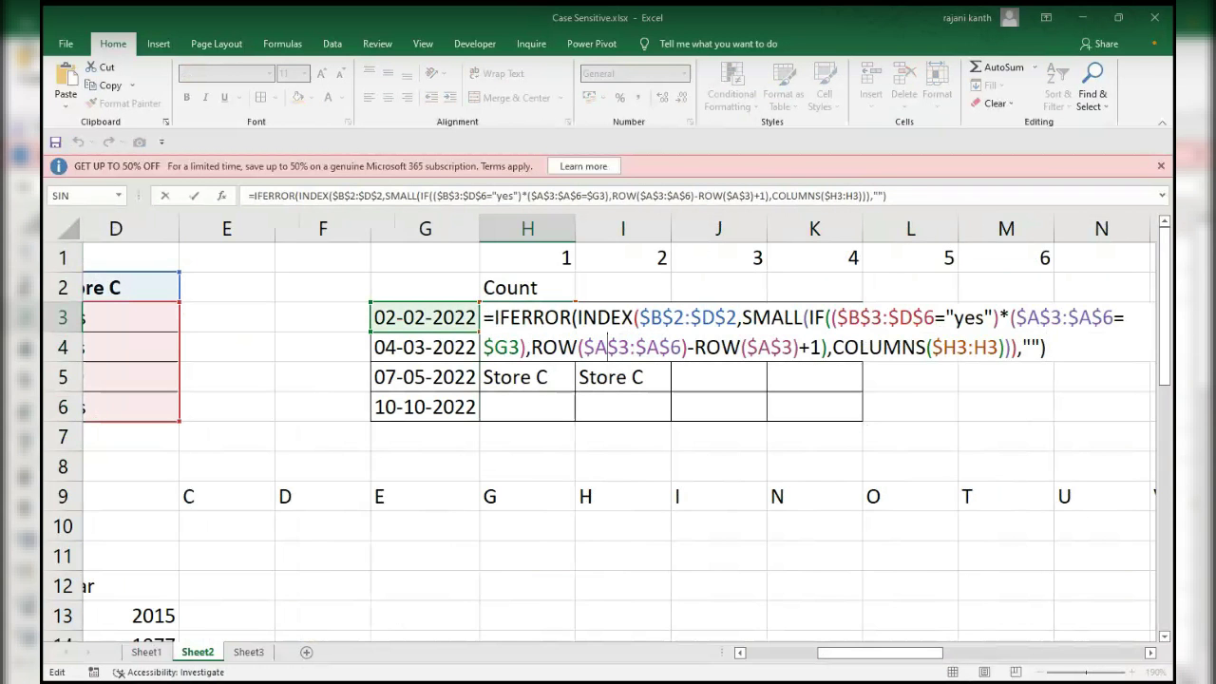
pyautogui.moveTo(584, 348); pyautogui.dragTo(682, 348)
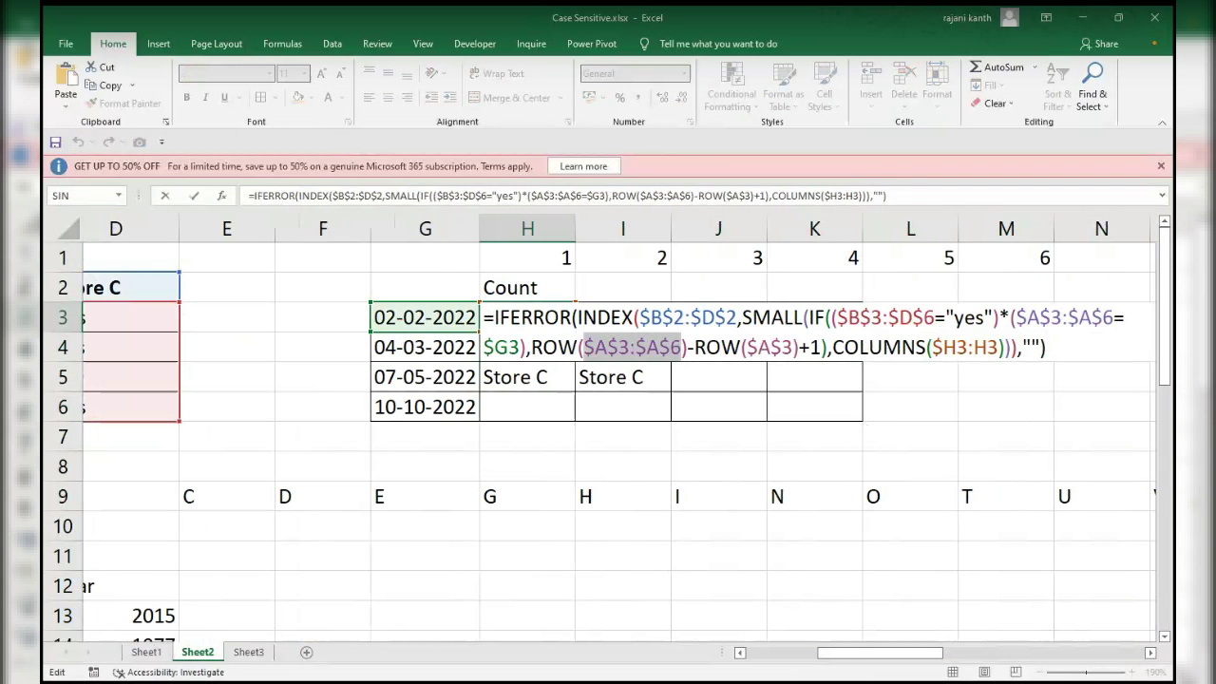
pyautogui.moveTo(821, 654); pyautogui.dragTo(680, 655)
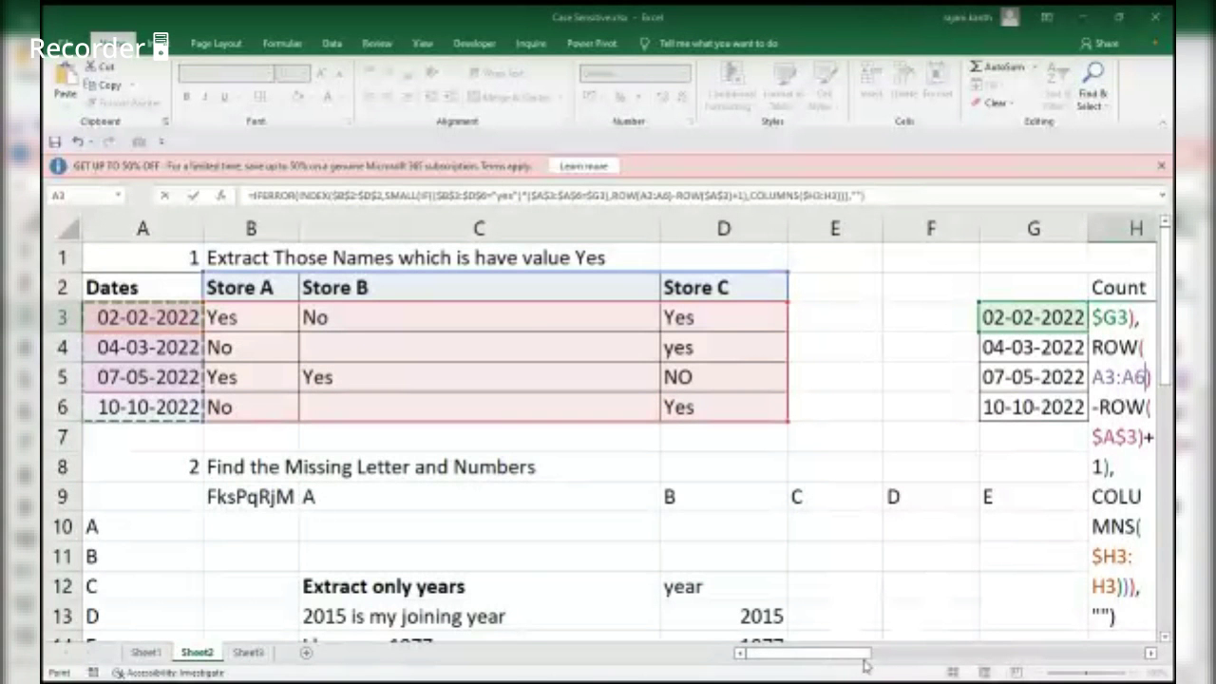
pyautogui.moveTo(854, 653); pyautogui.dragTo(980, 652)
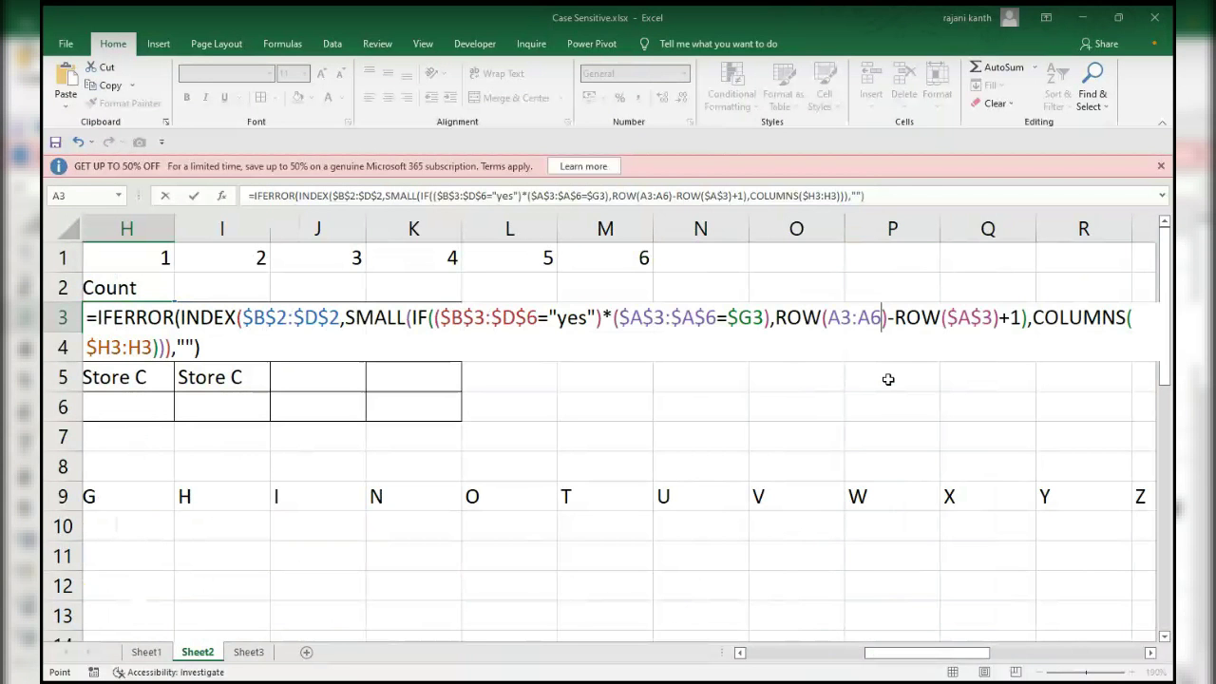
pyautogui.press('F4')
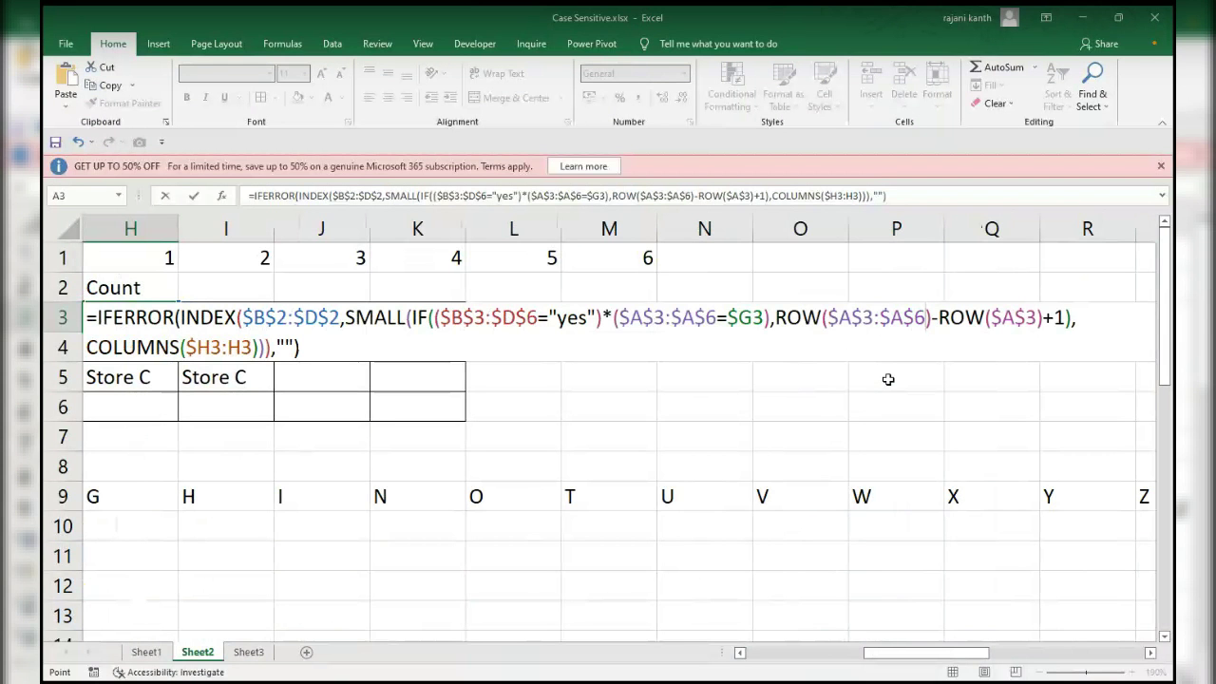
pyautogui.hotkey('ctrl', 'shift', 'Return')
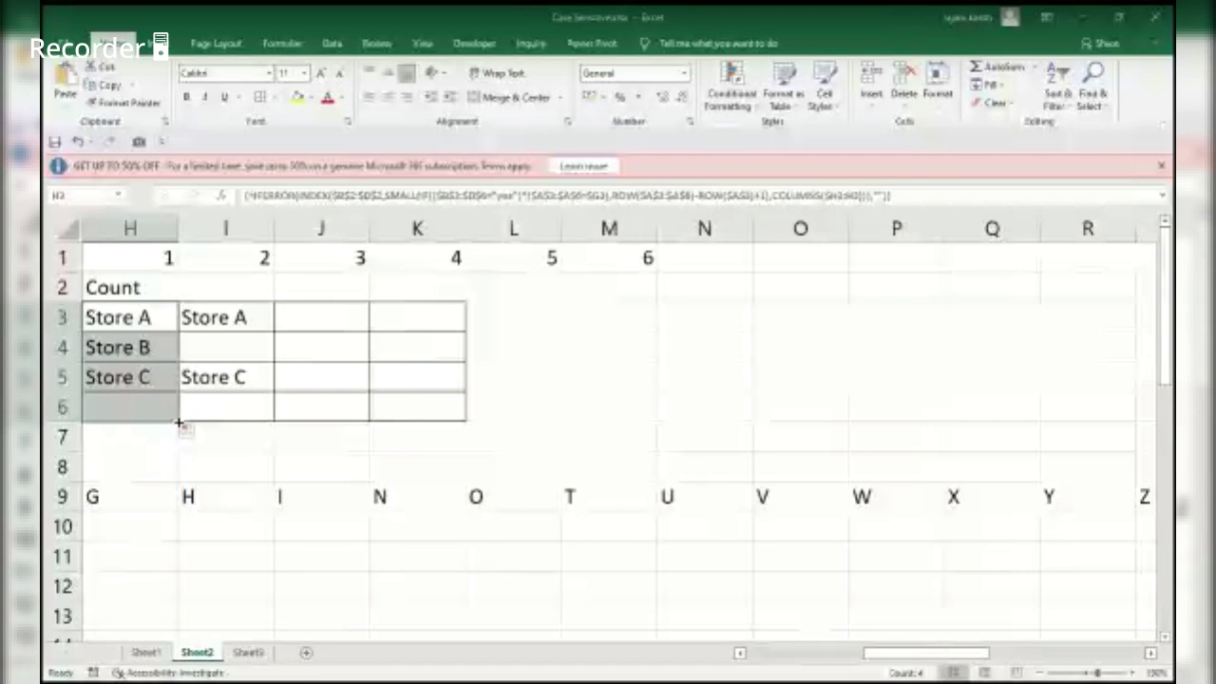
# Copy the updated formula across to column K and reopen H3's formula.
pyautogui.moveTo(180, 423); pyautogui.dragTo(475, 430)
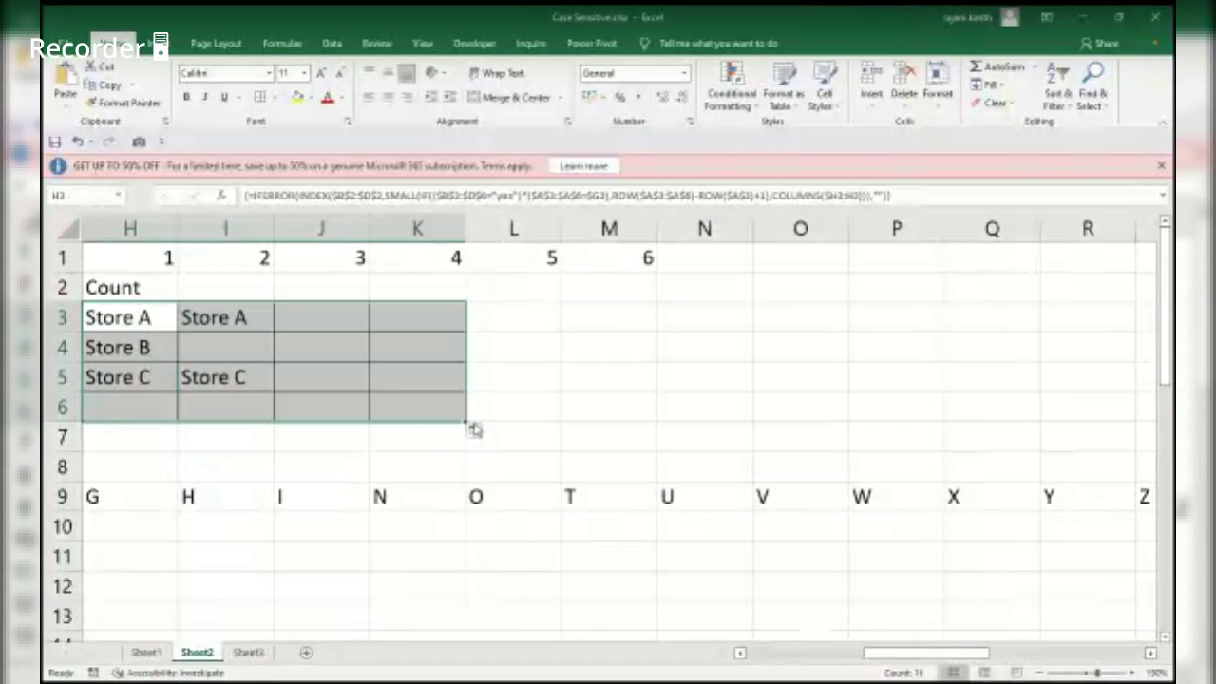
pyautogui.click(133, 320)
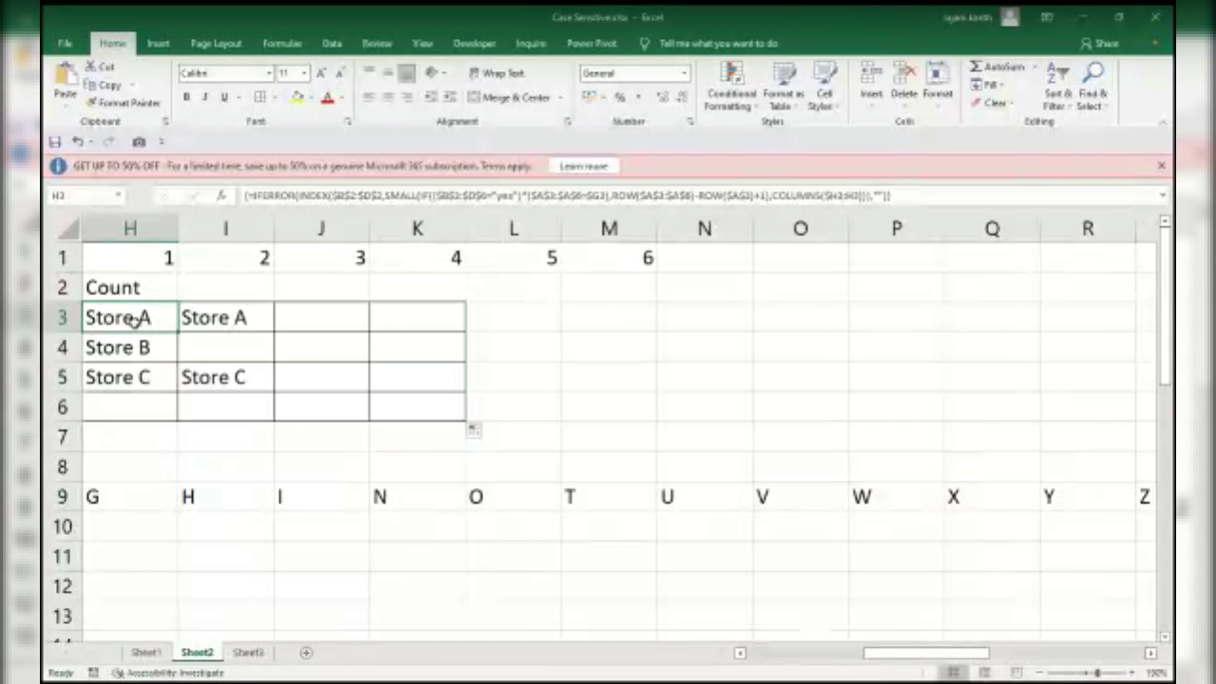
pyautogui.press('F2')
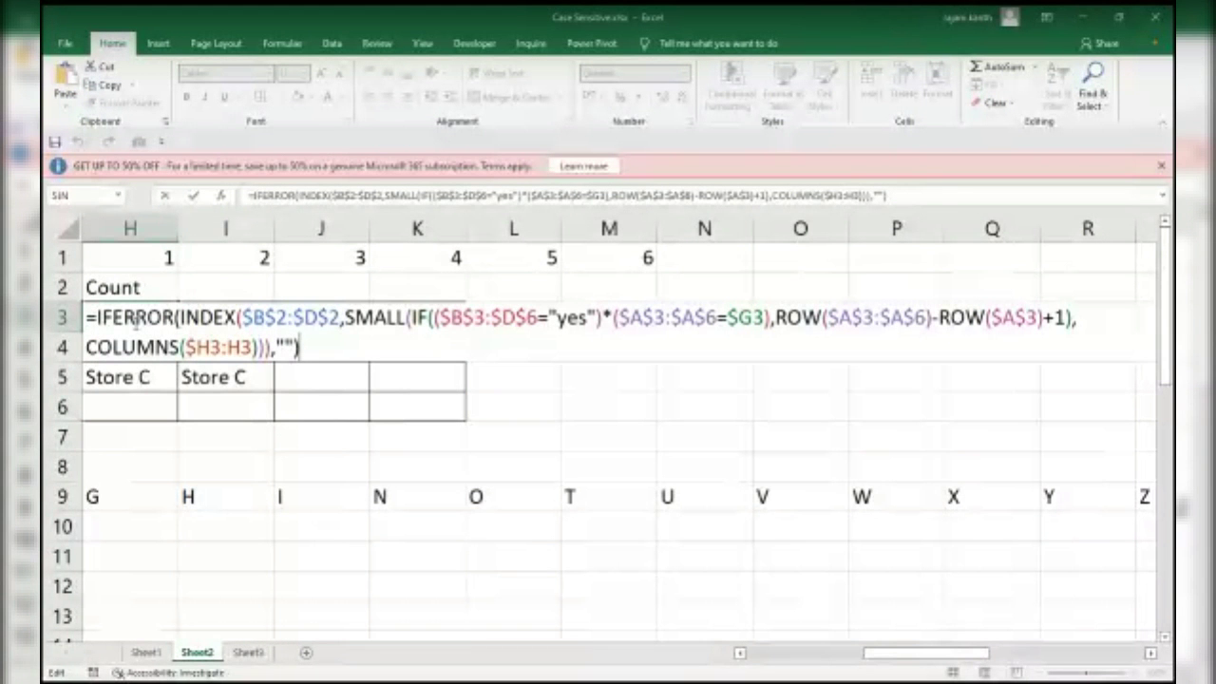
pyautogui.click(428, 317)
pyautogui.moveTo(411, 317); pyautogui.dragTo(1071, 318)
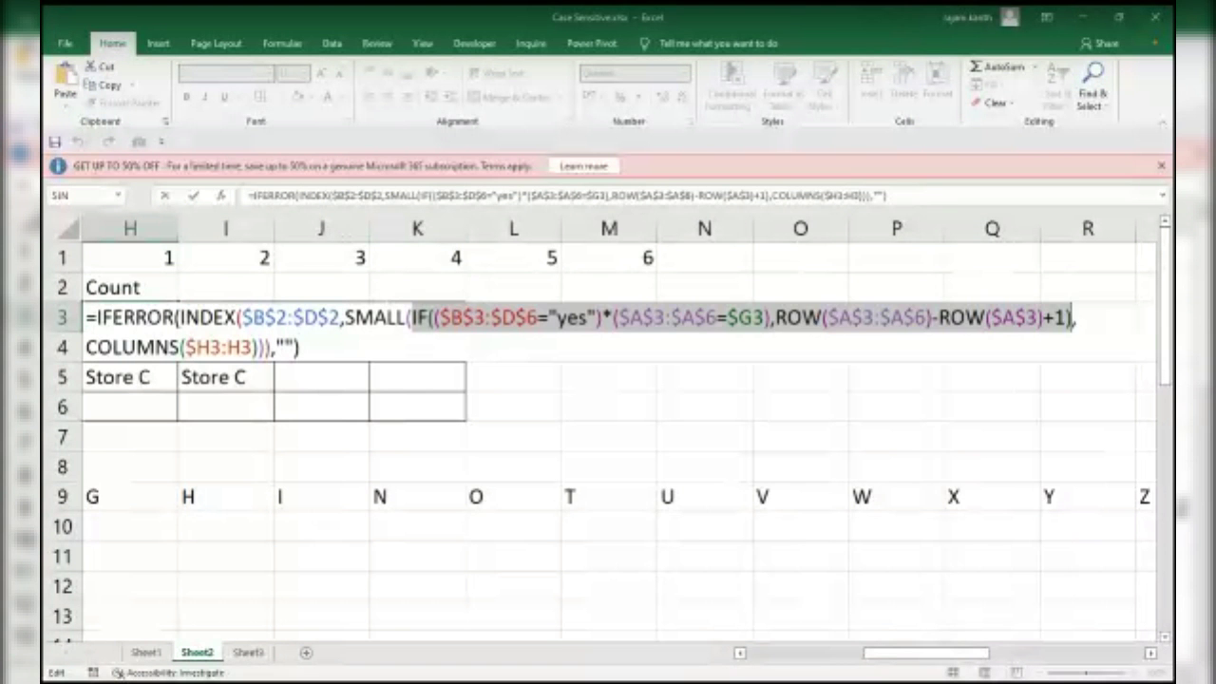
pyautogui.moveTo(85, 347); pyautogui.dragTo(259, 346)
pyautogui.click(435, 317)
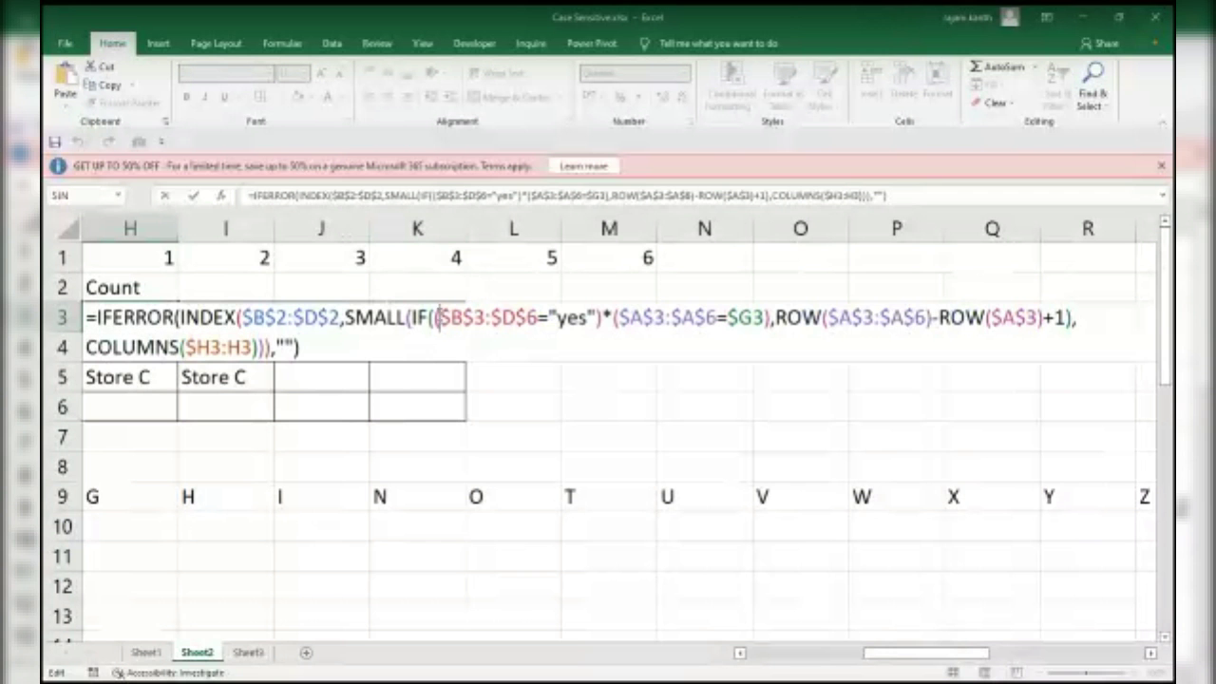
pyautogui.moveTo(435, 317); pyautogui.dragTo(772, 317)
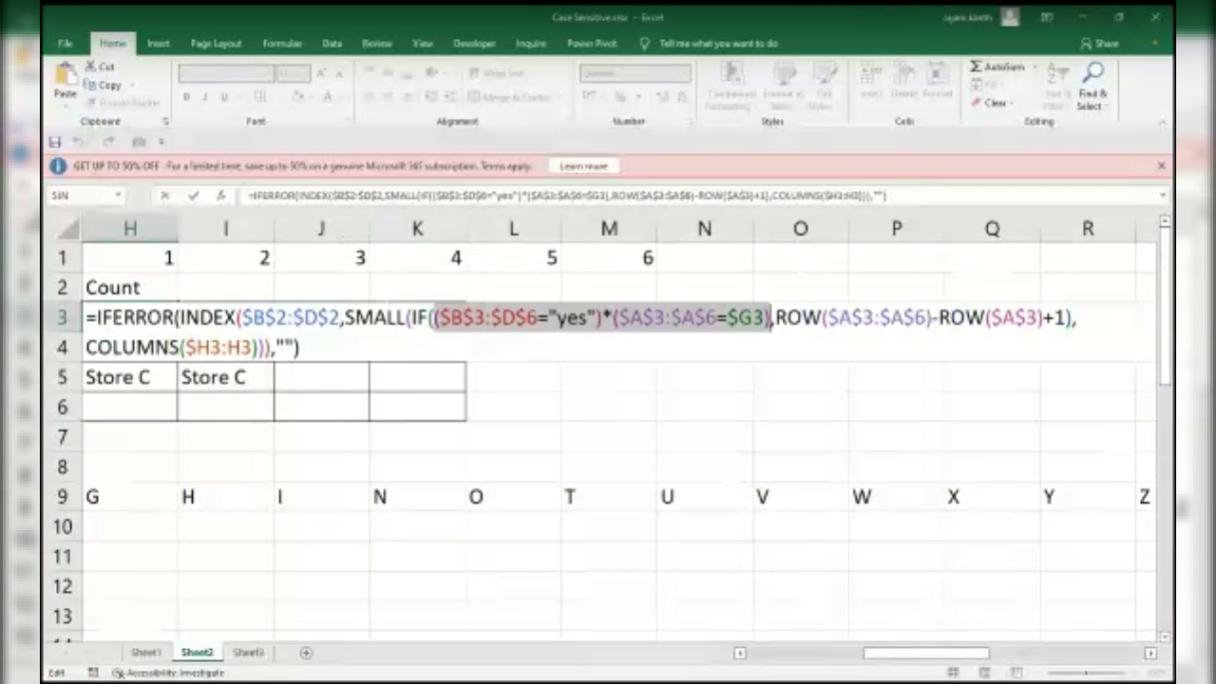
pyautogui.press('F9')
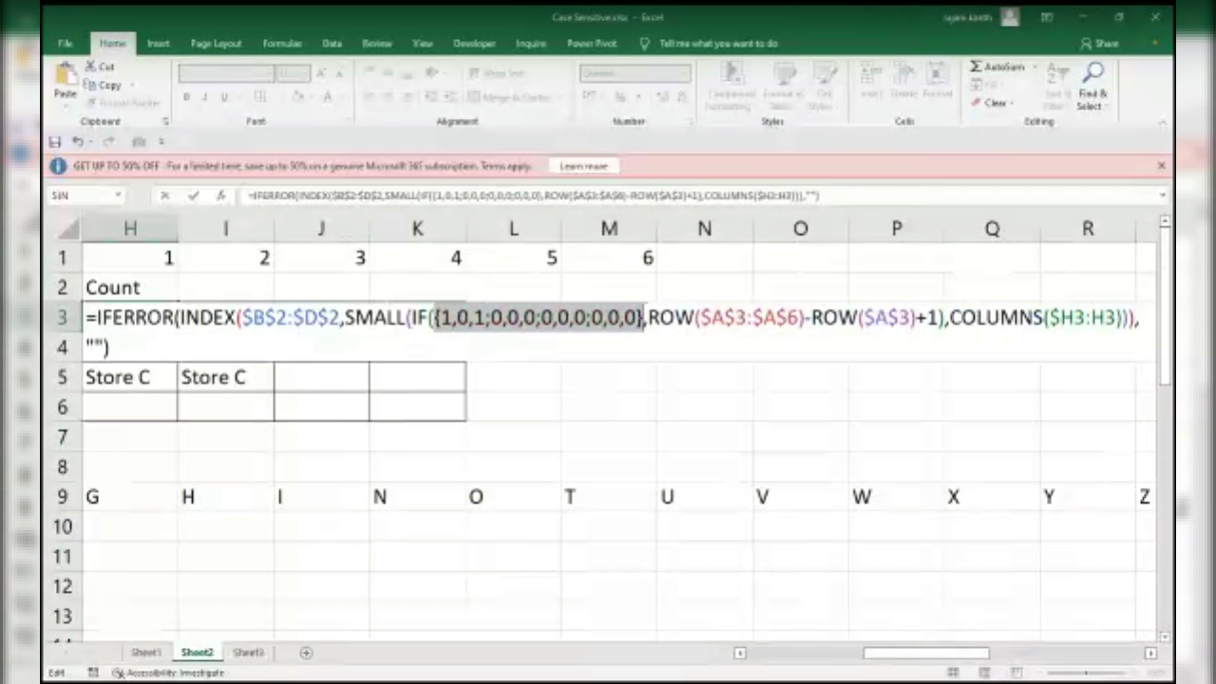
pyautogui.hotkey('ctrl', 'z')
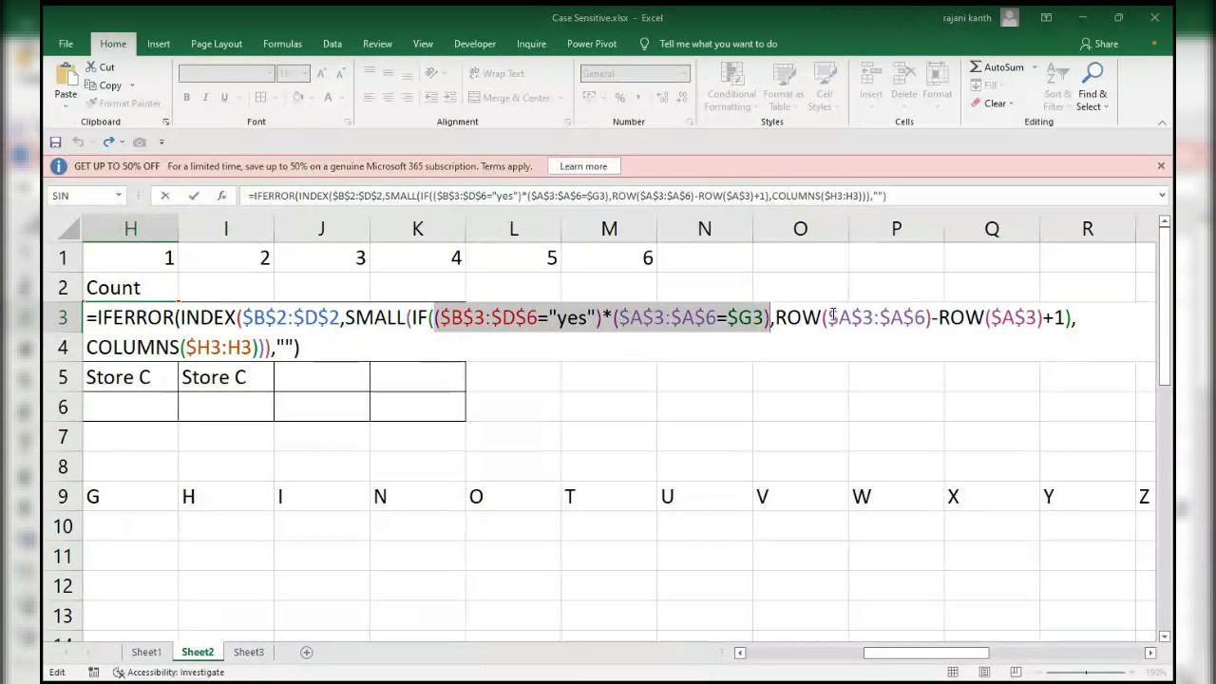
pyautogui.click(776, 317)
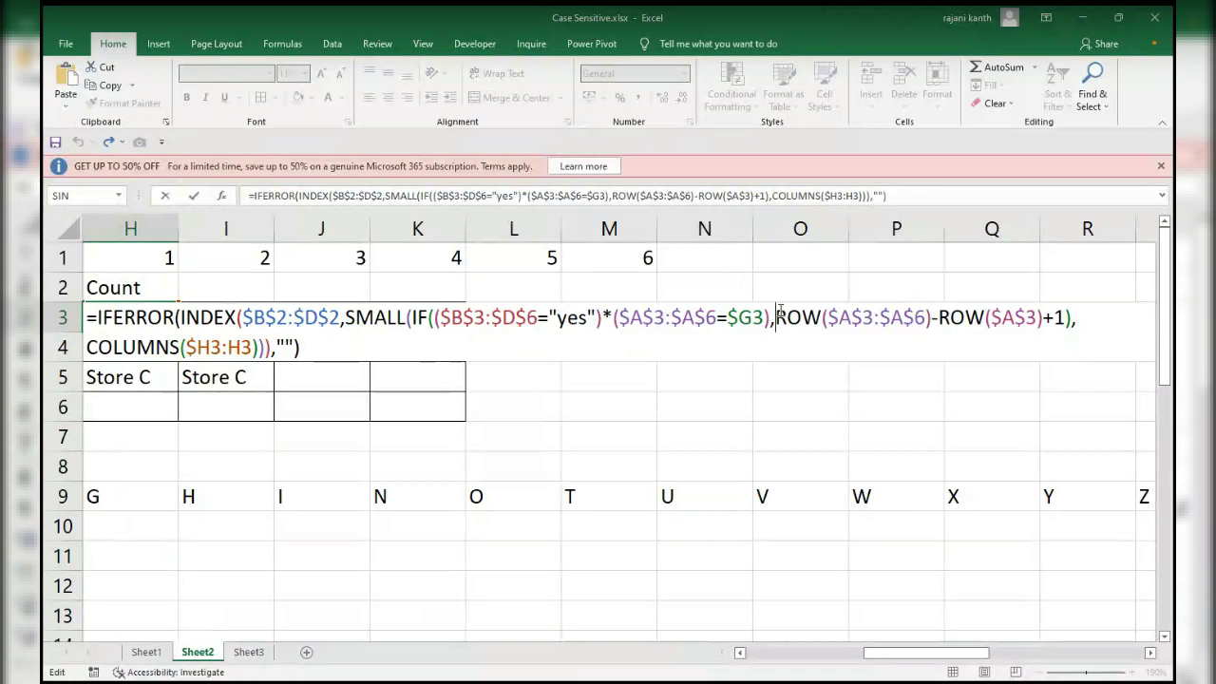
pyautogui.moveTo(776, 318); pyautogui.dragTo(1064, 318)
pyautogui.press('F9')
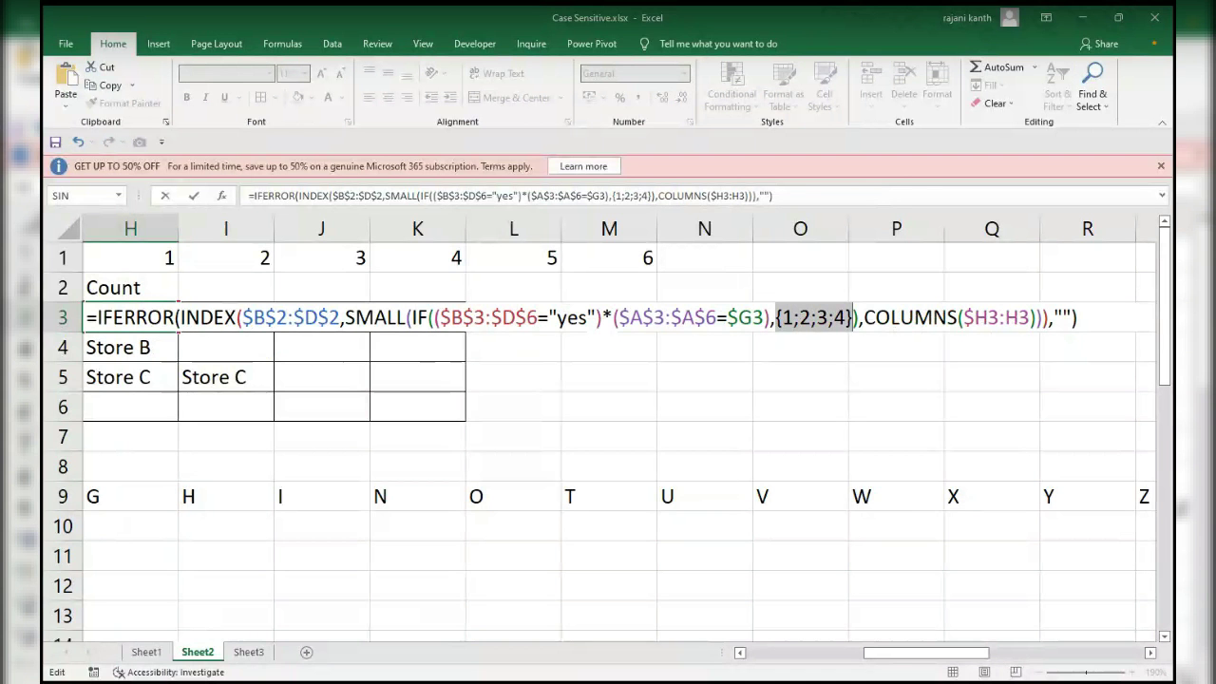
pyautogui.hotkey('ctrl', 'z')
pyautogui.click(434, 317)
pyautogui.moveTo(434, 318); pyautogui.dragTo(770, 319)
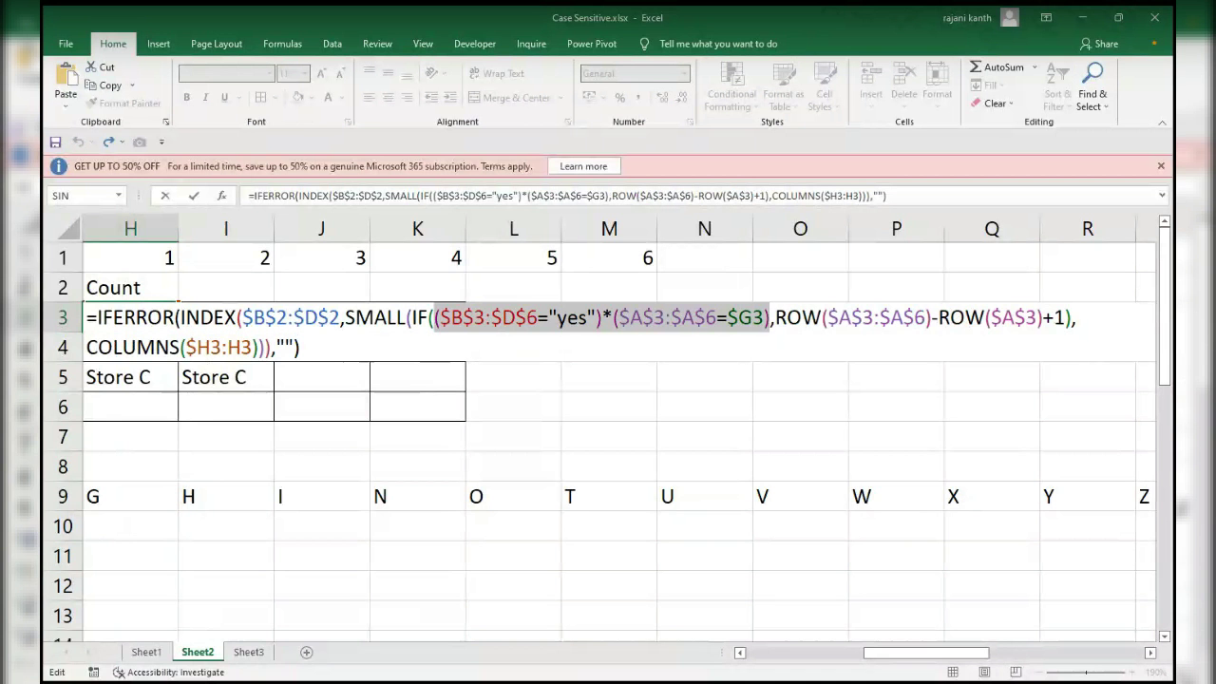
pyautogui.press('F9')
pyautogui.hotkey('ctrl', 'z')
pyautogui.click(828, 318)
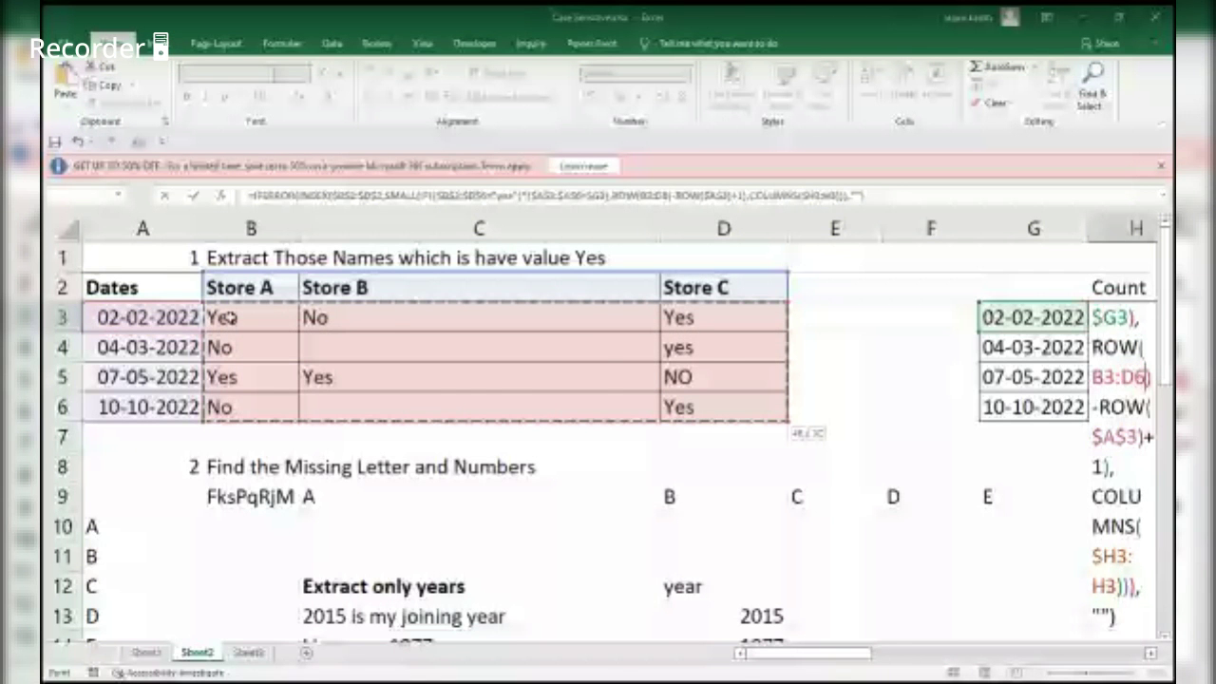
# Change the row counter to ROW($B$3:$D$6)-ROW($B$3)+1 and fill the array formula over H3:K6.
pyautogui.press('F4')
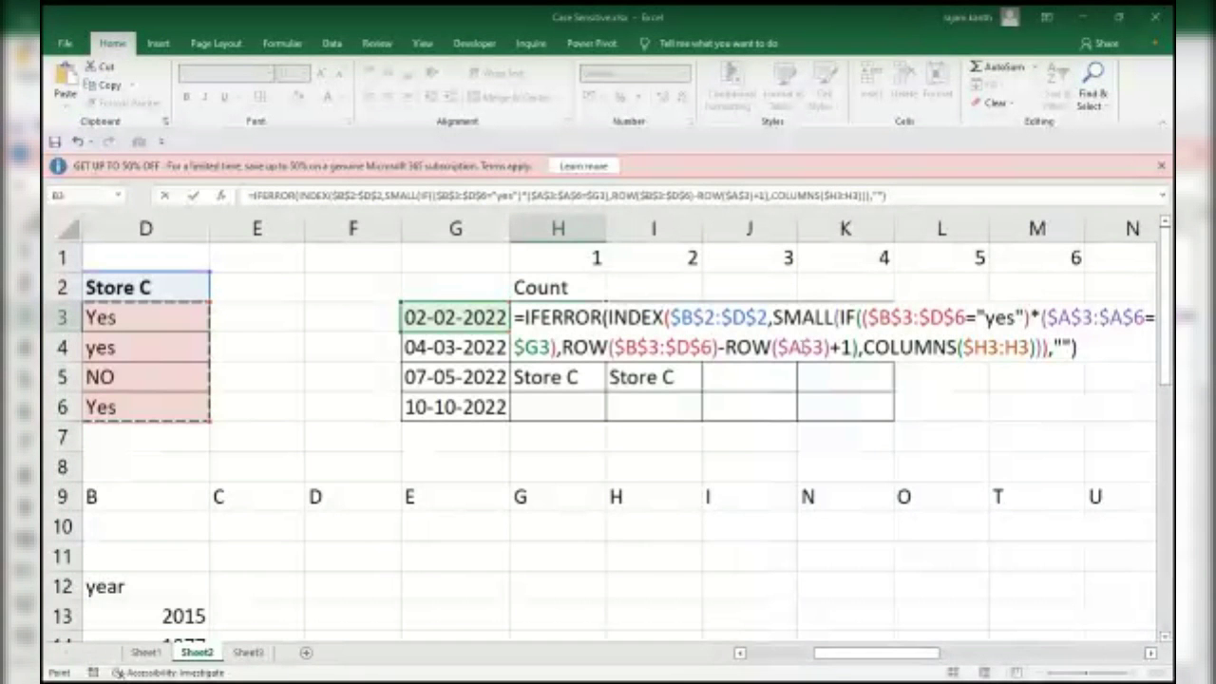
pyautogui.press('F2')
pyautogui.press('Right')
pyautogui.press('Right')
pyautogui.press('Right')
pyautogui.press('Right')
pyautogui.press('Right')
pyautogui.press('Right')
pyautogui.press('Right')
pyautogui.press('Right')
pyautogui.press('BackSpace')
pyautogui.write('b')
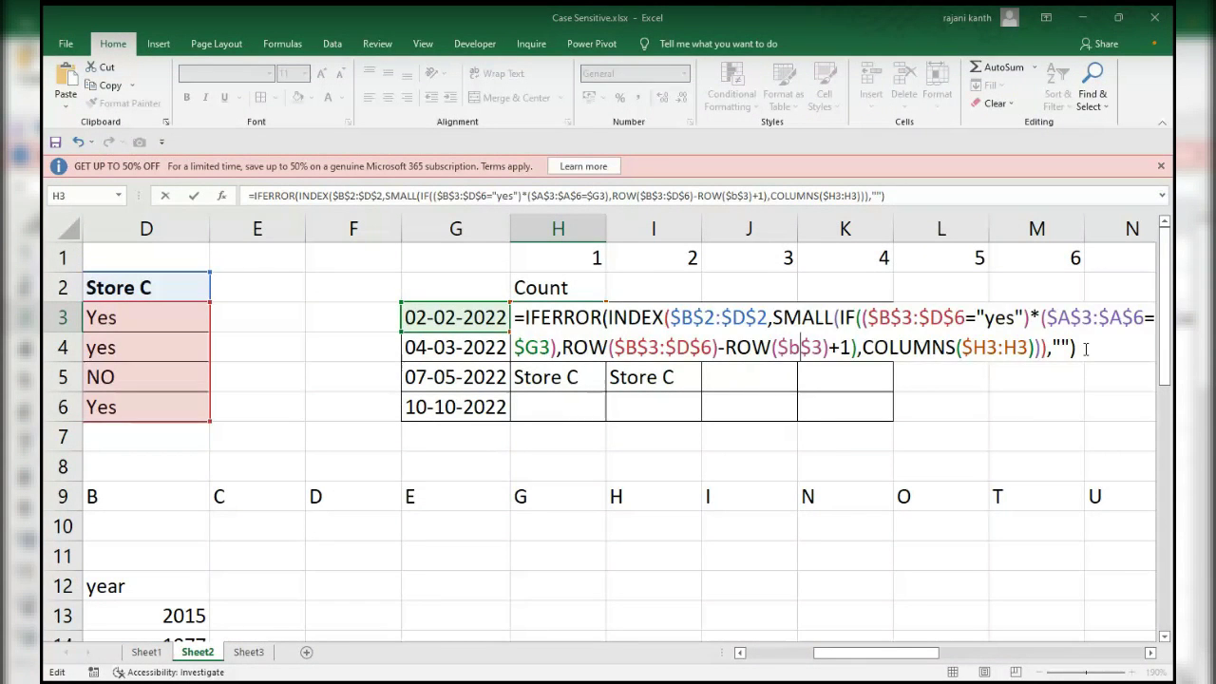
pyautogui.hotkey('ctrl', 'shift', 'Return')
pyautogui.moveTo(606, 331); pyautogui.dragTo(880, 422)
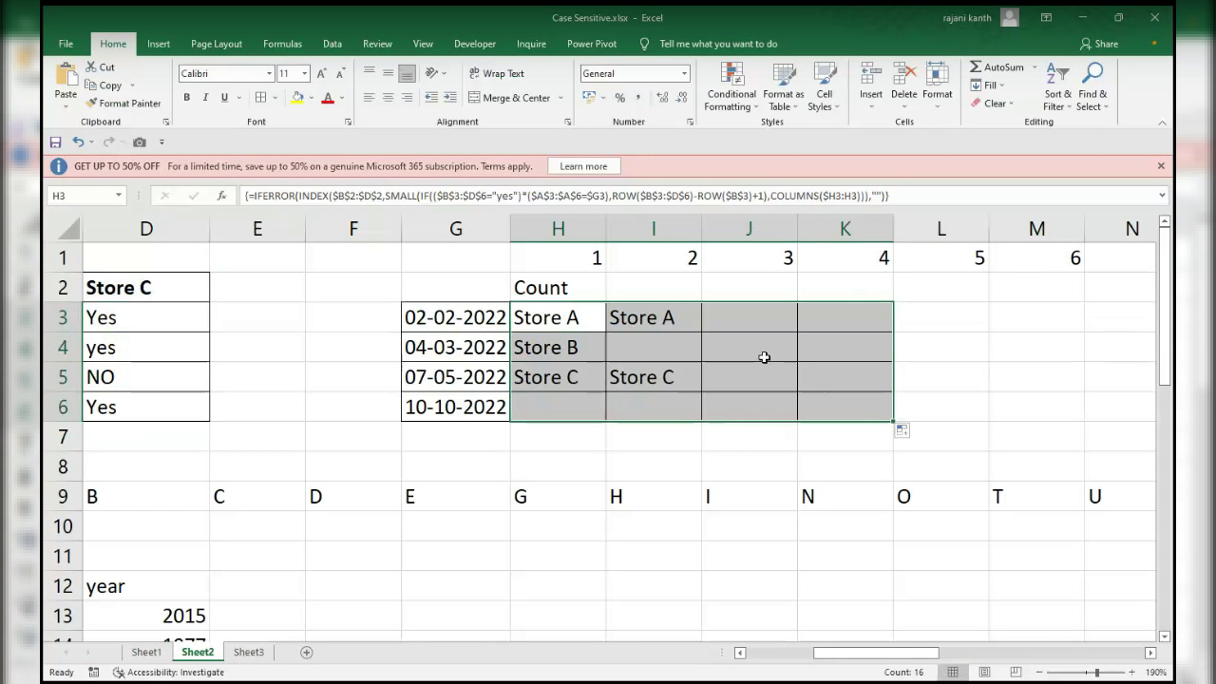
# Evaluate H3's Yes-and-date condition and its row-number part {1;2;3;4} with F9, undoing each evaluation.
pyautogui.doubleClick(552, 316)
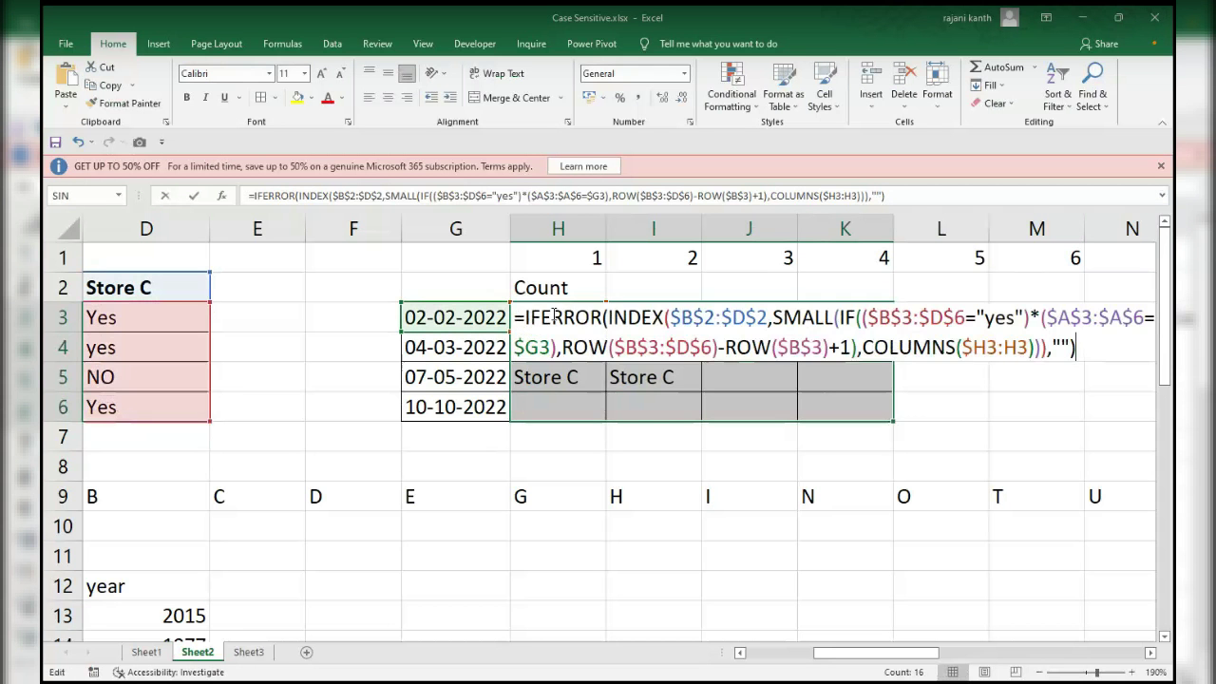
pyautogui.press('Escape')
pyautogui.click(672, 320)
pyautogui.click(563, 320)
pyautogui.doubleClick(563, 320)
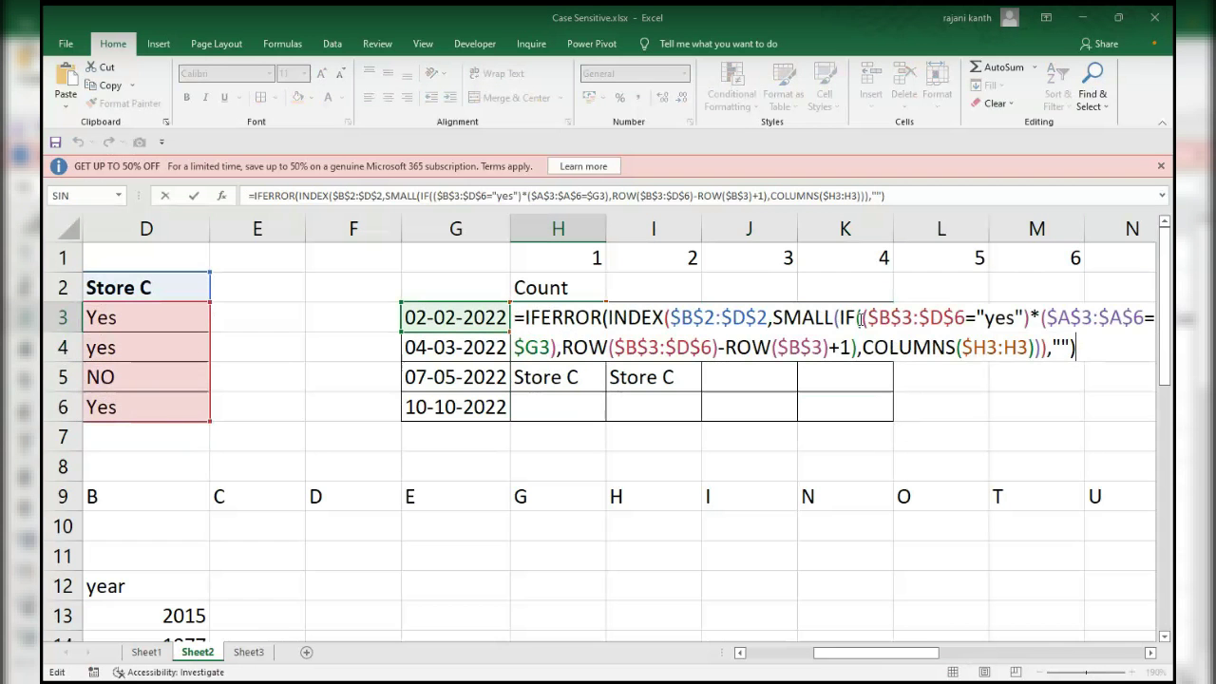
pyautogui.moveTo(860, 318); pyautogui.dragTo(559, 348)
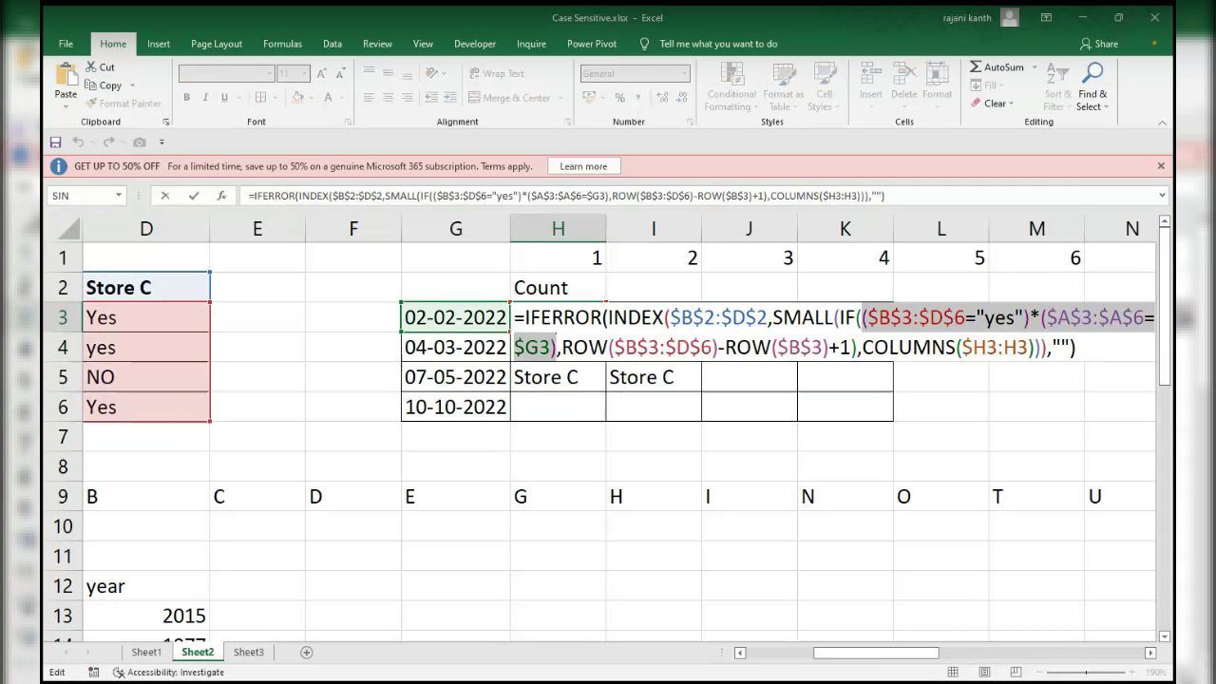
pyautogui.press('F9')
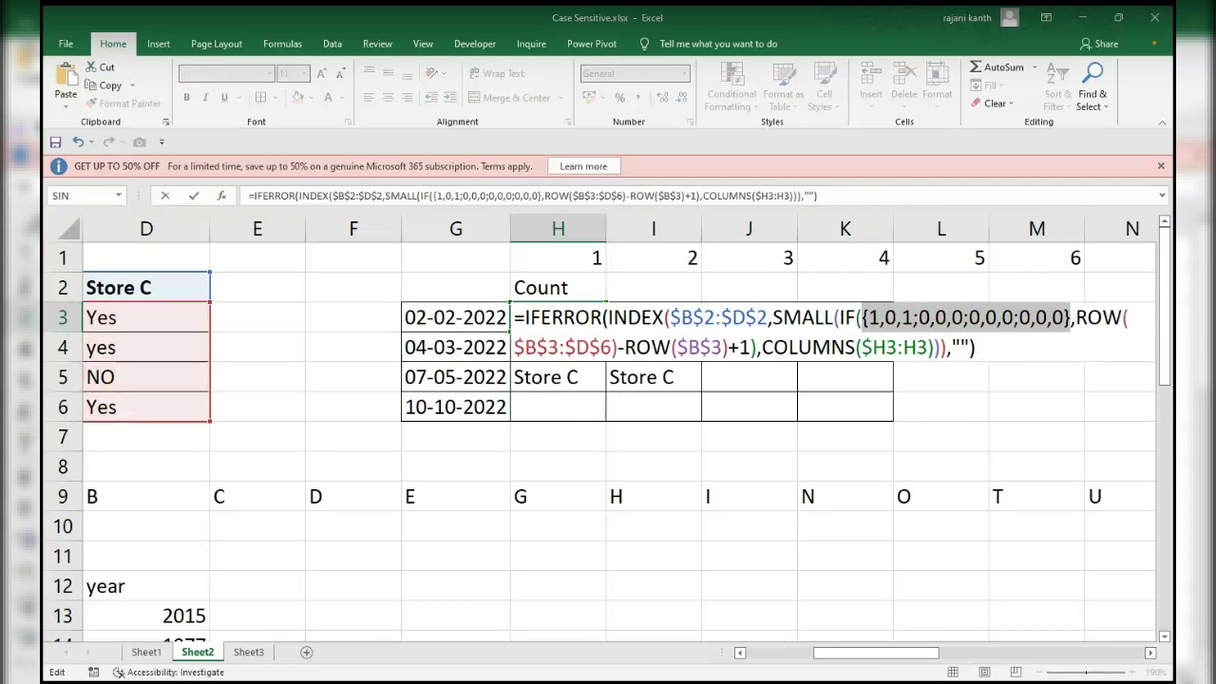
pyautogui.hotkey('ctrl', 'z')
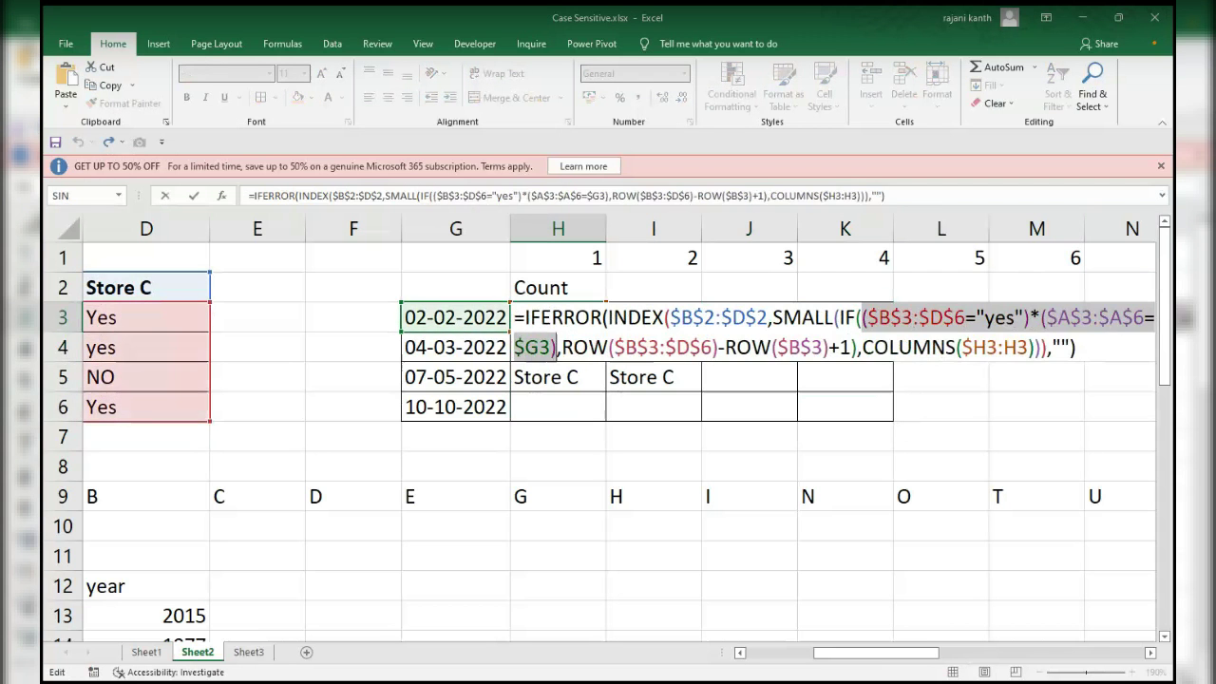
pyautogui.click(562, 348)
pyautogui.keyDown('shift'); pyautogui.click(851, 348); pyautogui.keyUp('shift')
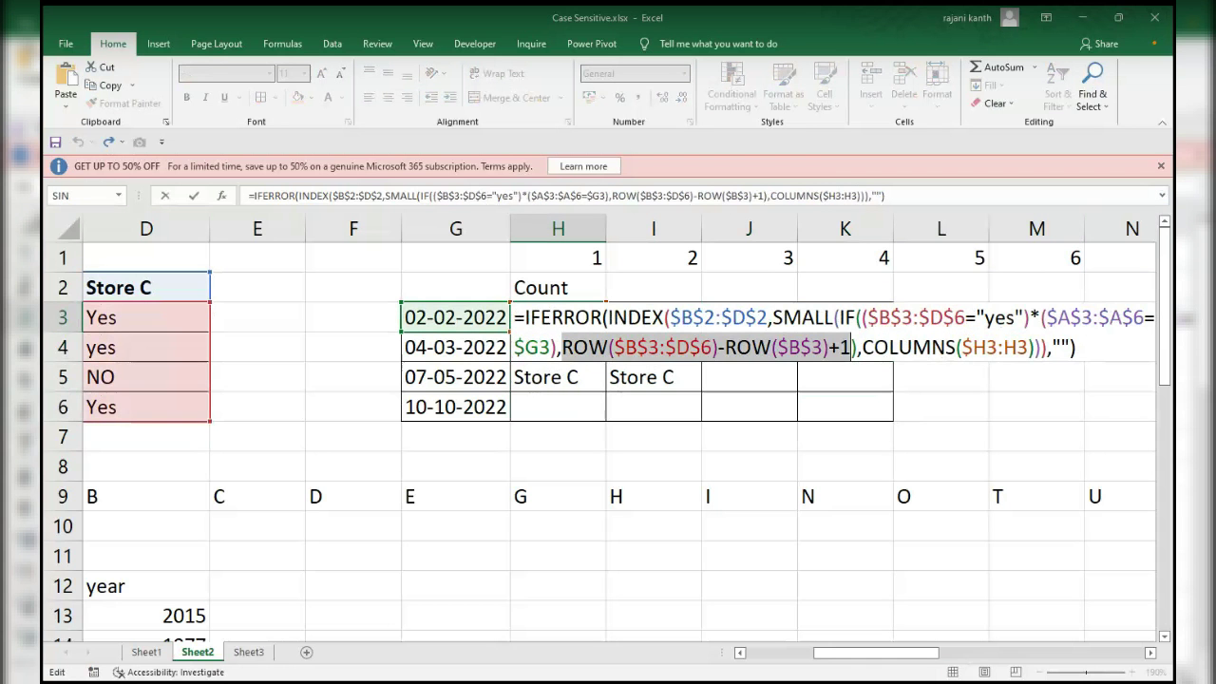
pyautogui.press('F9')
pyautogui.hotkey('ctrl', 'z')
# Re-enter H3's array formula and open K6's copy to check its references.
pyautogui.hotkey('ctrl', 'shift', 'Return')
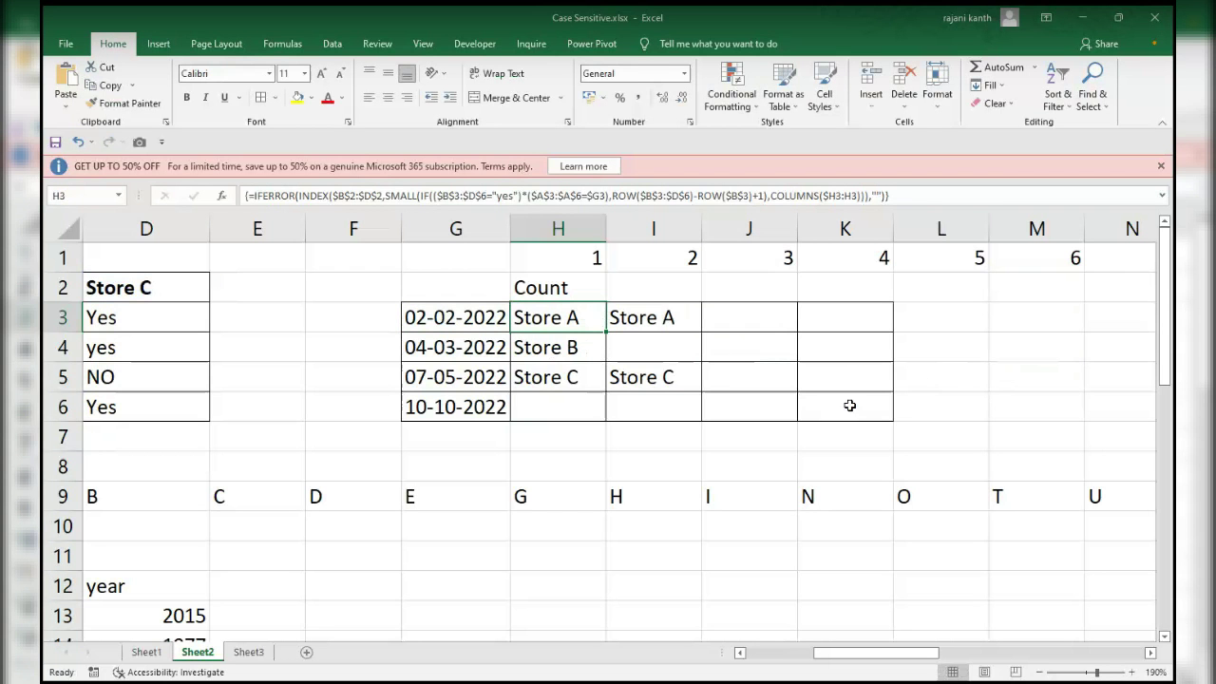
pyautogui.click(850, 406)
pyautogui.doubleClick(850, 406)
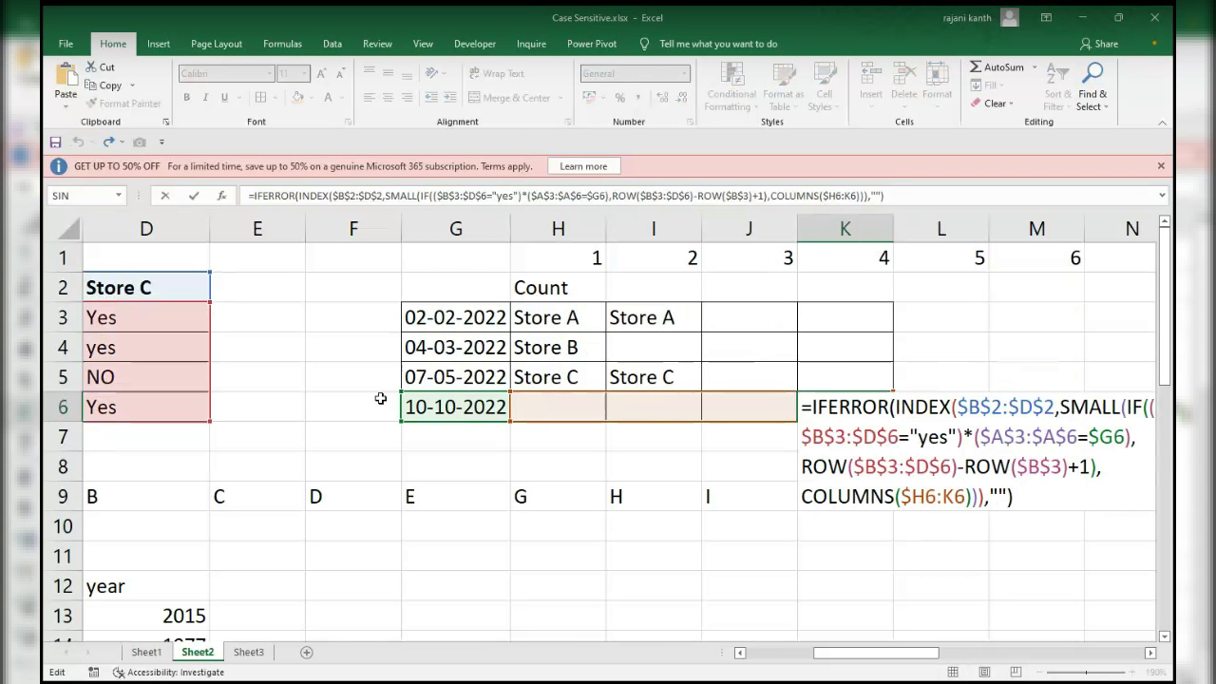
pyautogui.press('Escape')
pyautogui.click(589, 320)
pyautogui.moveTo(891, 662); pyautogui.dragTo(796, 665)
pyautogui.click(708, 536)
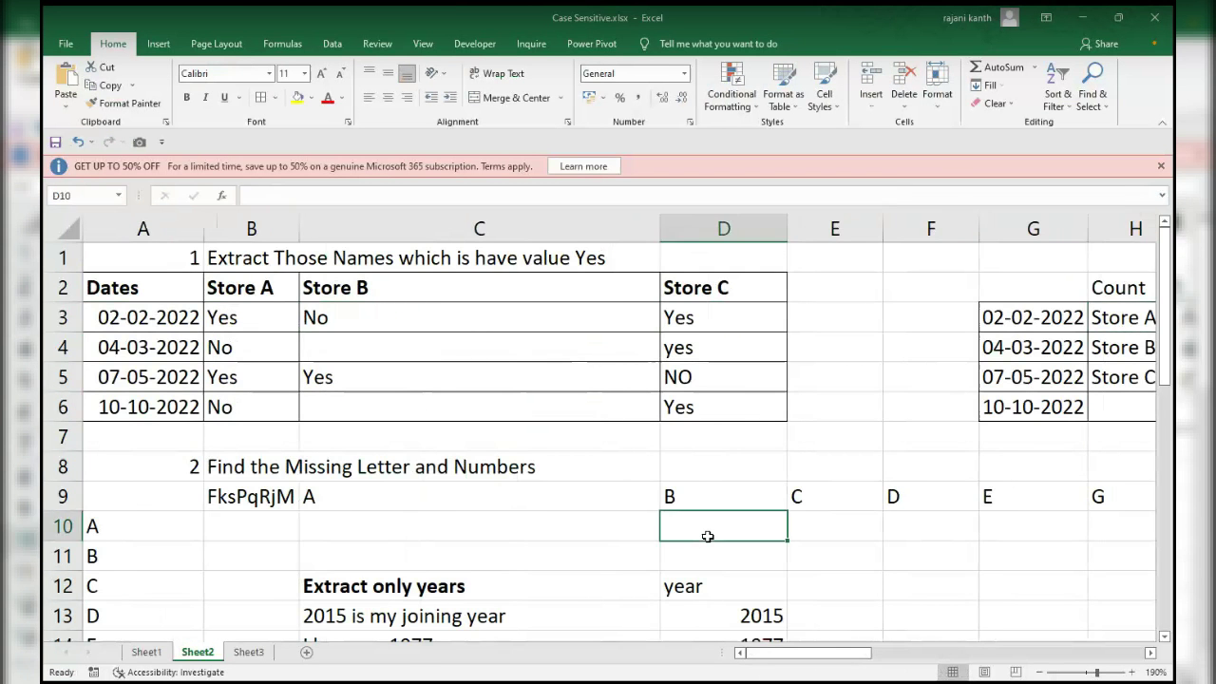
pyautogui.press('Left')
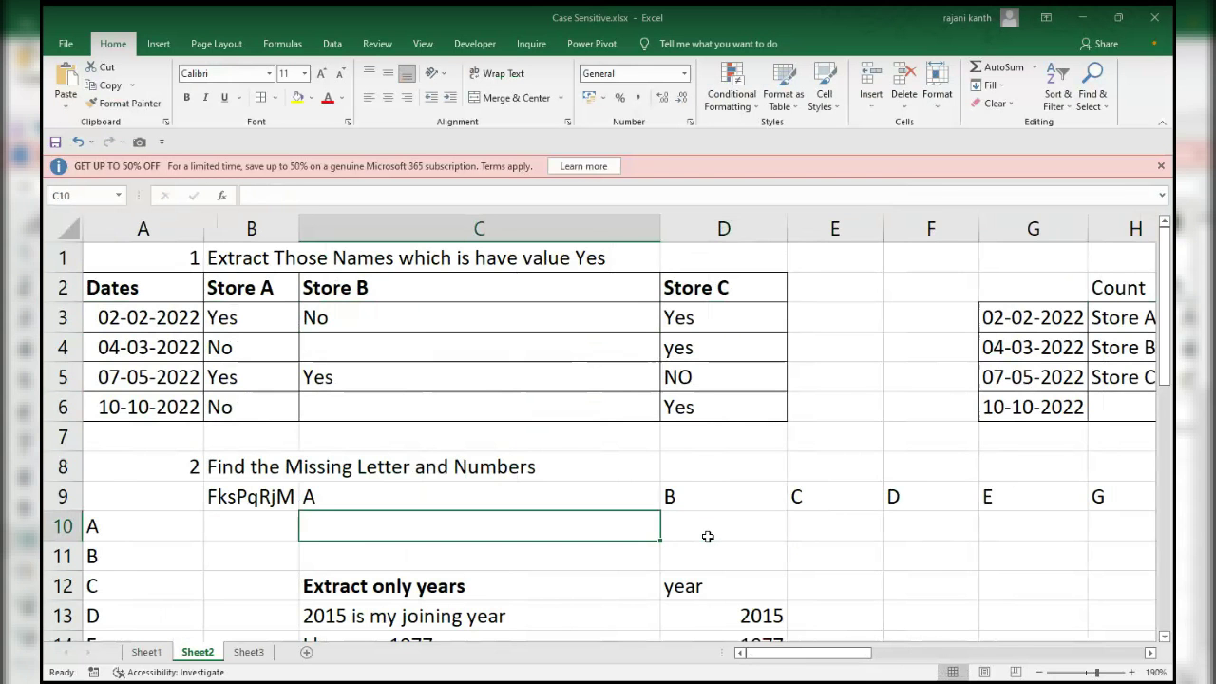
pyautogui.hotkey('shift', 'Up')
pyautogui.hotkey('ctrl', 'shift', 'Right')
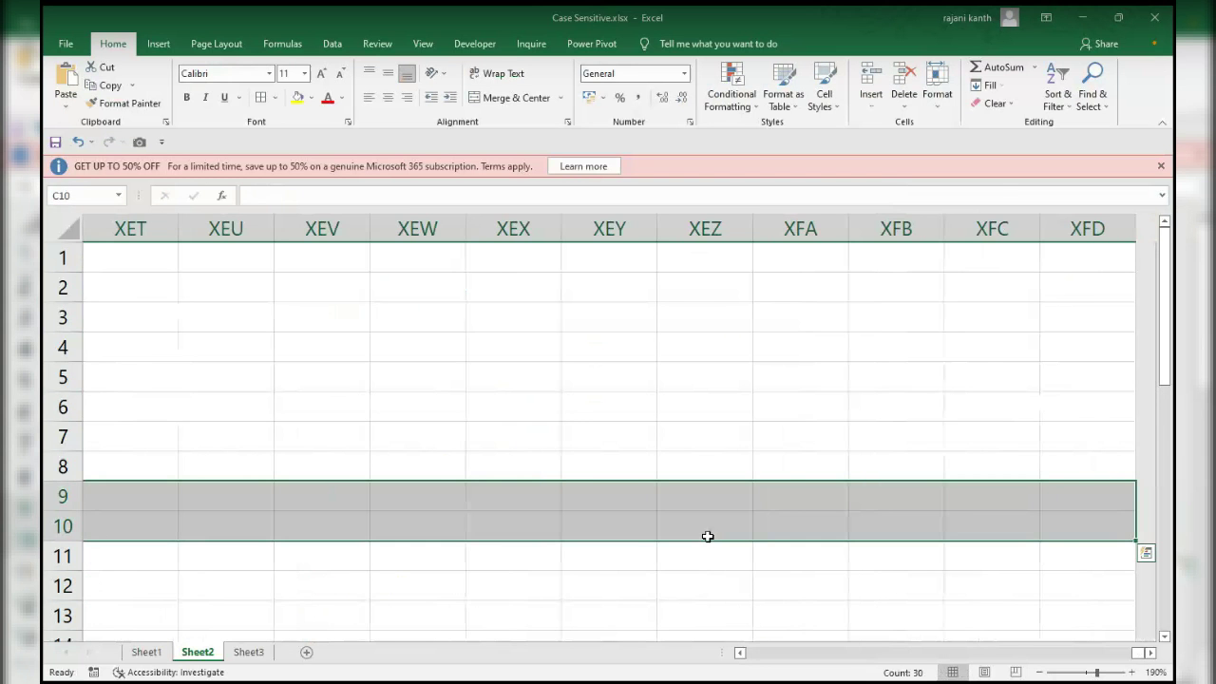
pyautogui.press('Left')
pyautogui.press('Up')
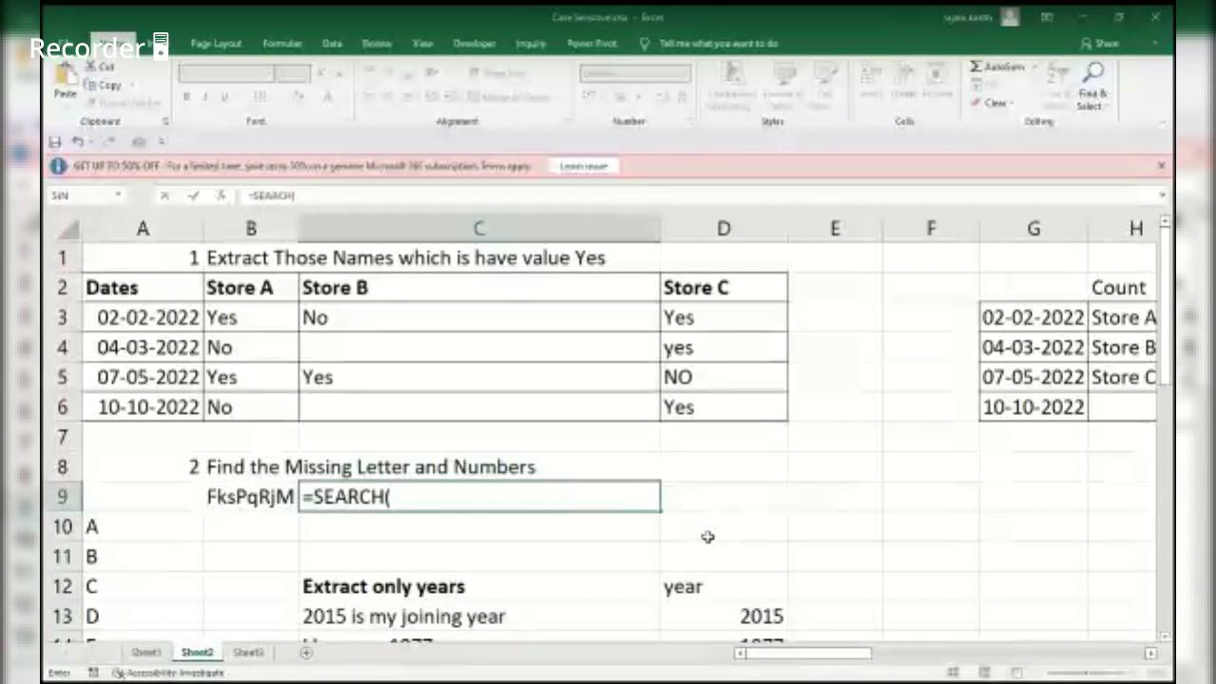
# Build SEARCH($A$10:$A$34,$B$9) in C9 and preview its result with F9.
pyautogui.press('Left')
pyautogui.press('Left')
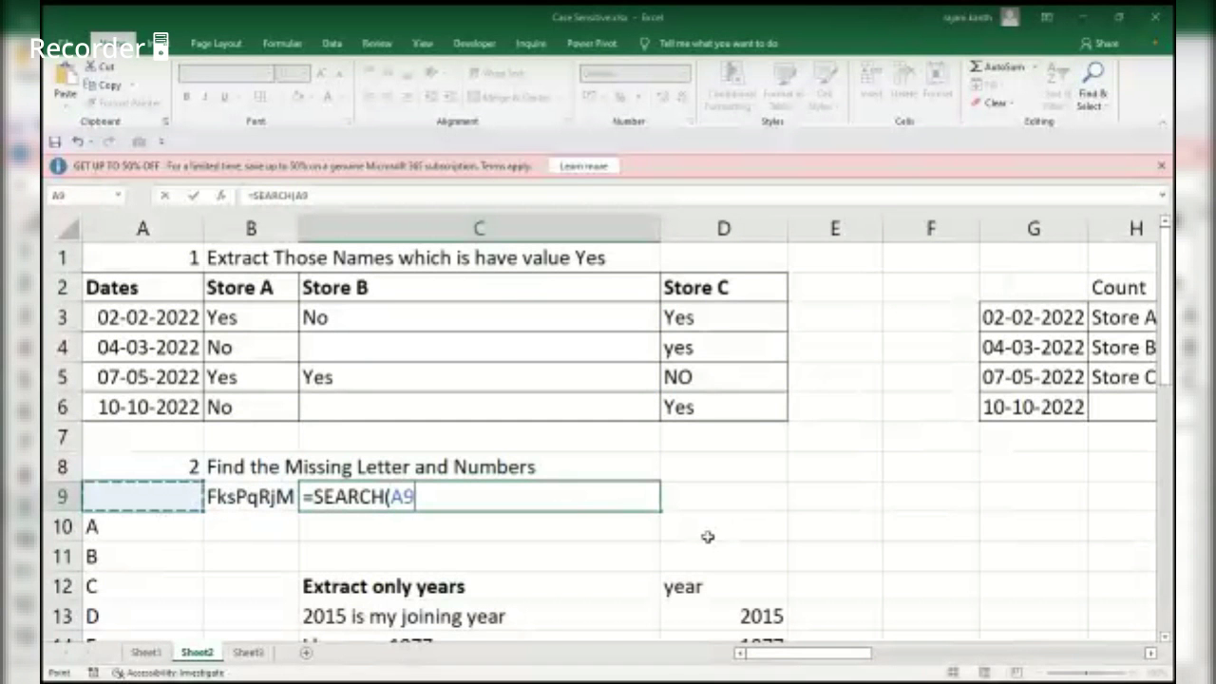
pyautogui.press('Down')
pyautogui.hotkey('ctrl', 'shift', 'Down')
pyautogui.press('F4')
pyautogui.write(',')
pyautogui.press('Left')
pyautogui.press('F4')
pyautogui.write(')')
pyautogui.press('F9')
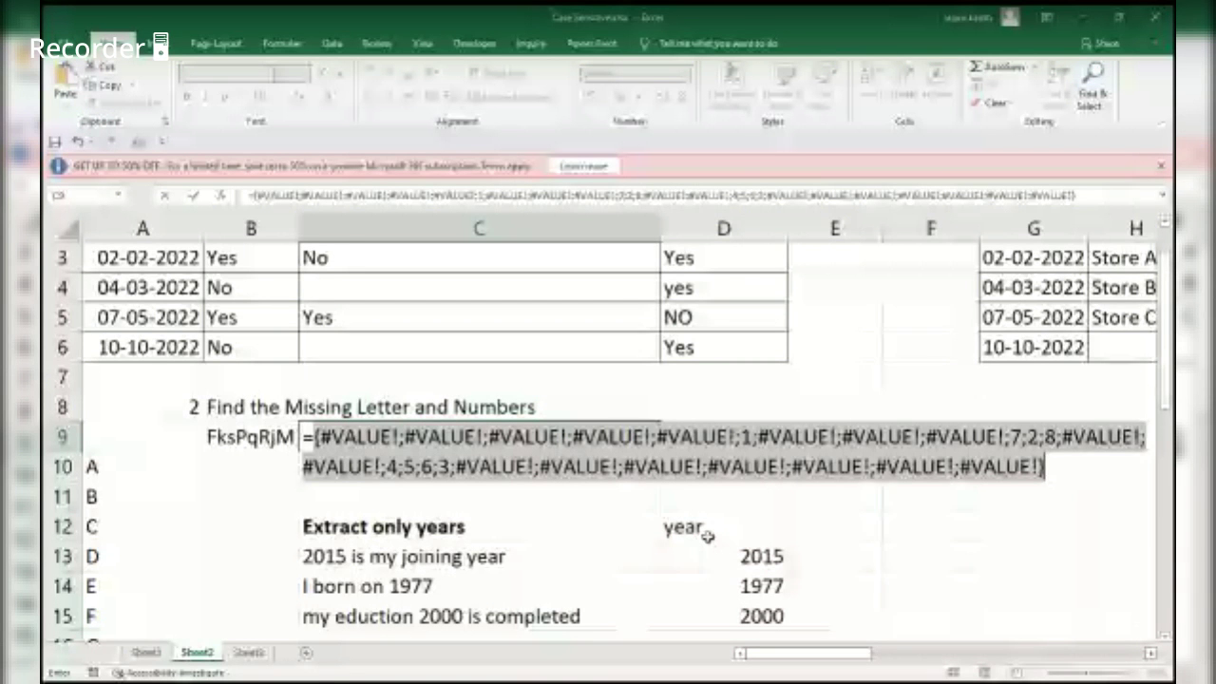
pyautogui.hotkey('ctrl', 'z')
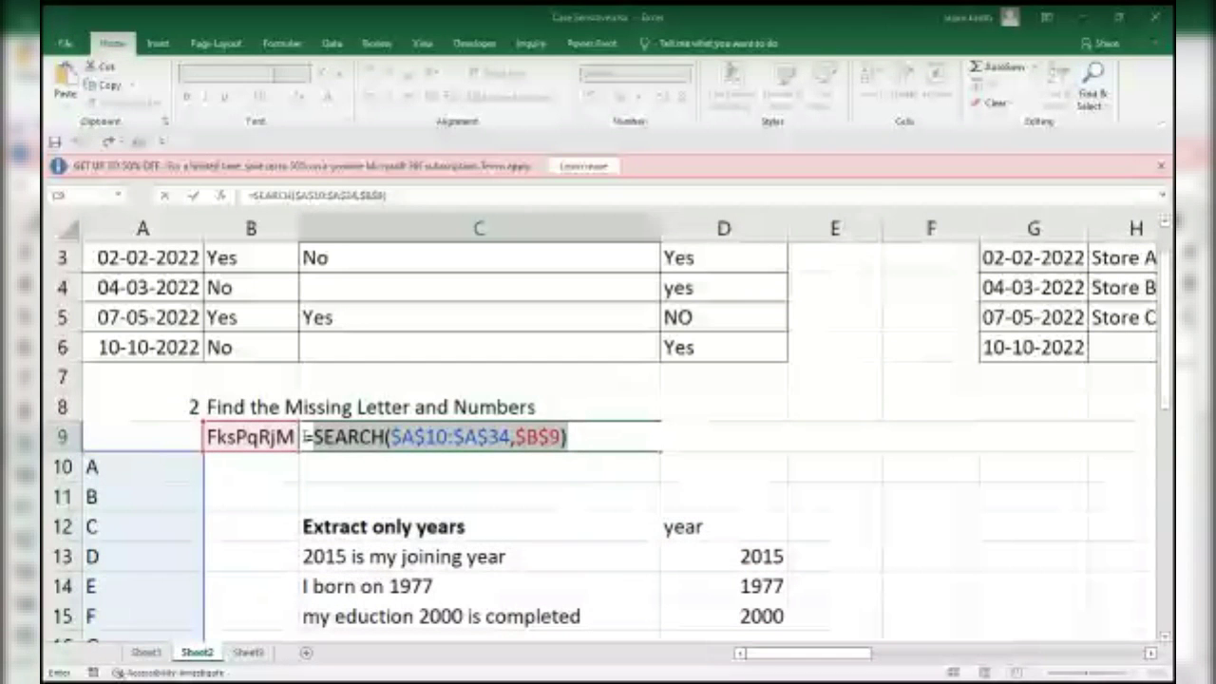
# Wrap the SEARCH in ISERROR, leaving C9 showing TRUE.
pyautogui.press('Left')
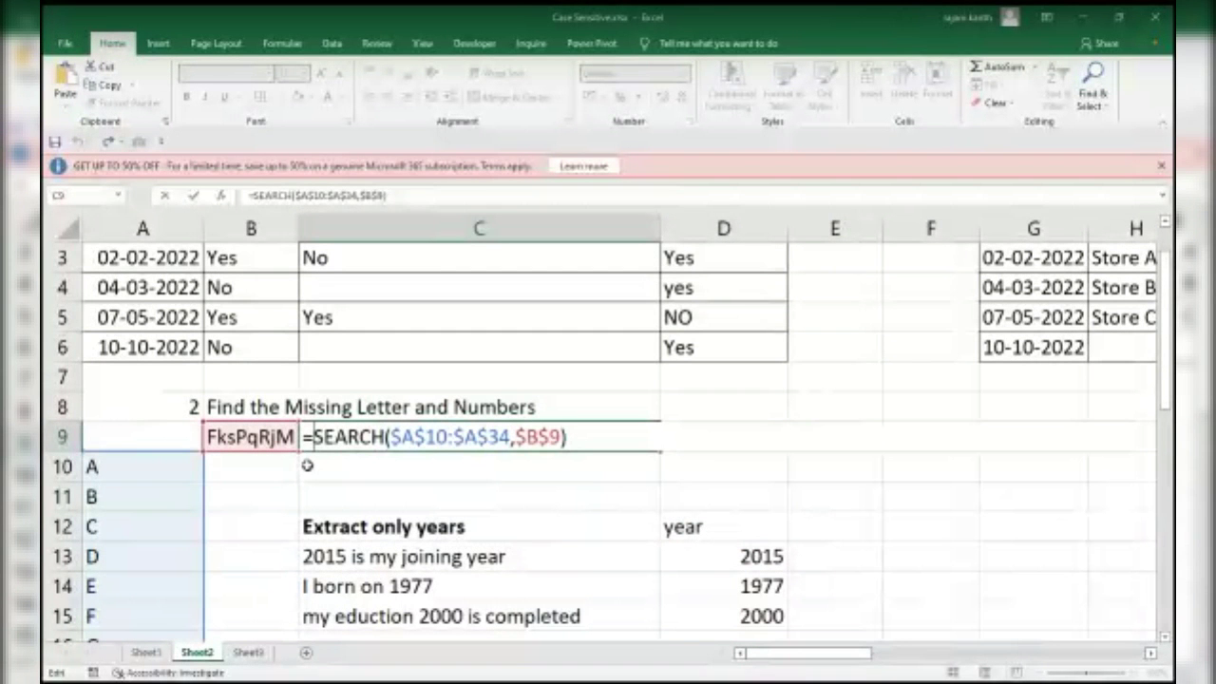
pyautogui.write('iserror')
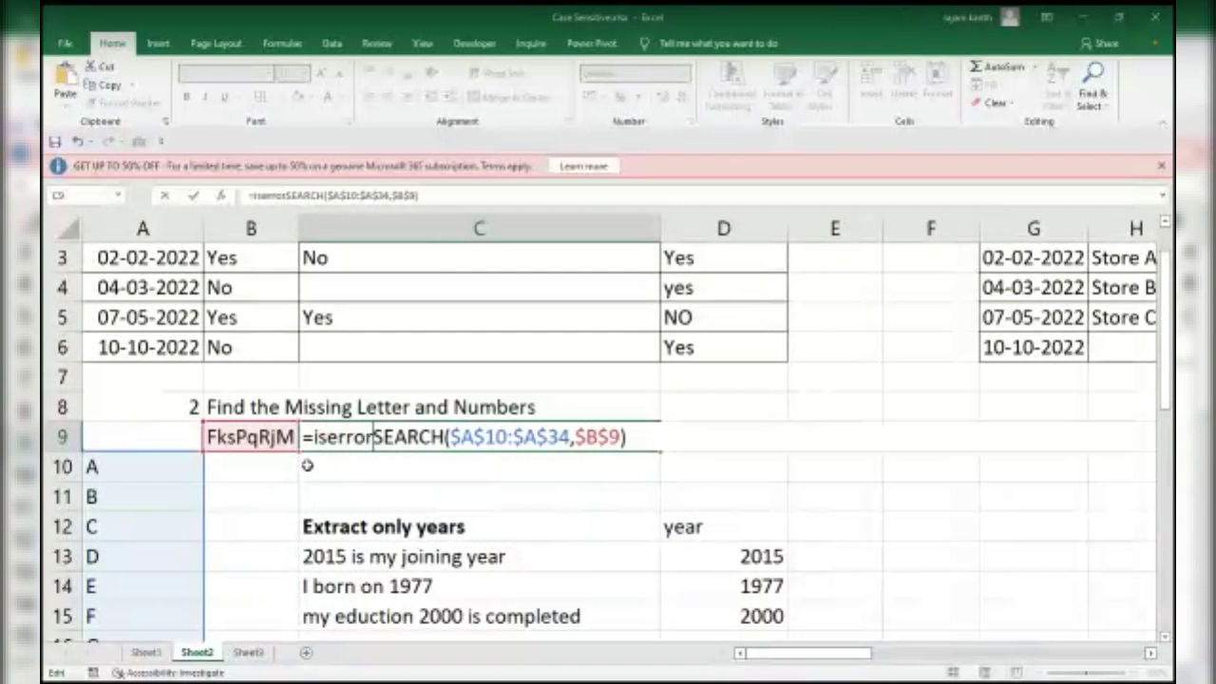
pyautogui.press('Tab')
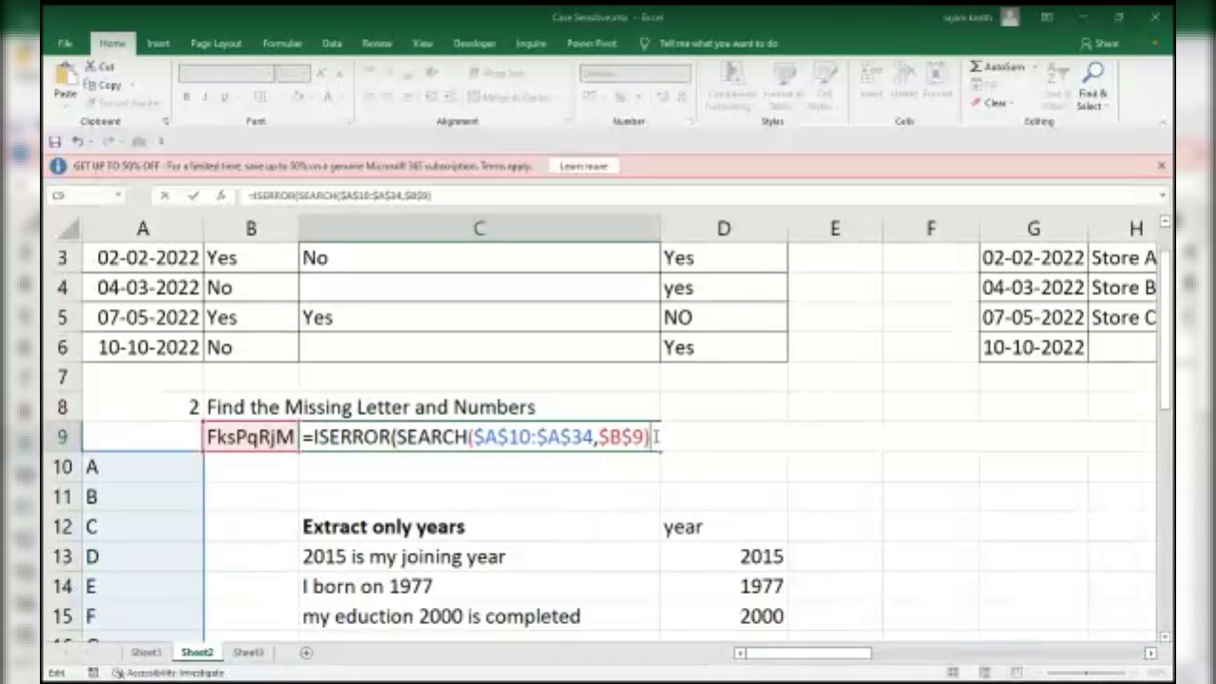
pyautogui.write(')')
pyautogui.click(473, 436)
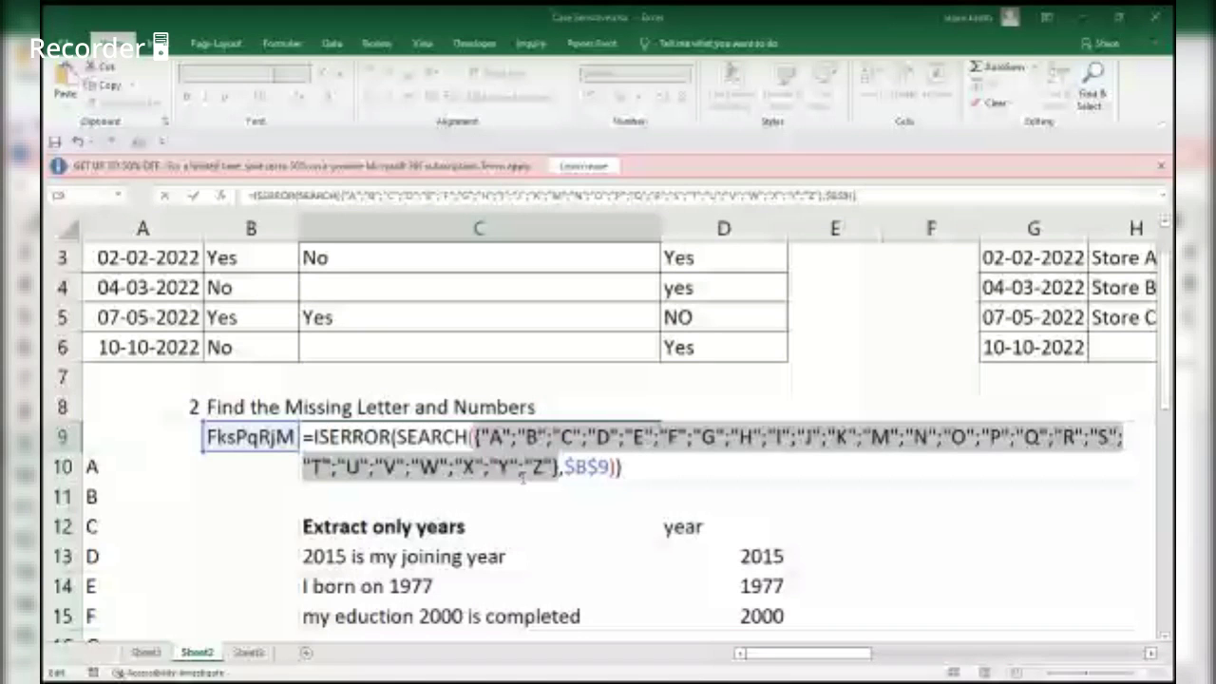
pyautogui.hotkey('ctrl', 'z')
pyautogui.press('Escape')
# Evaluate the letter range, B9's text FksPqRjM and the SEARCH part with F9.
pyautogui.press('F2')
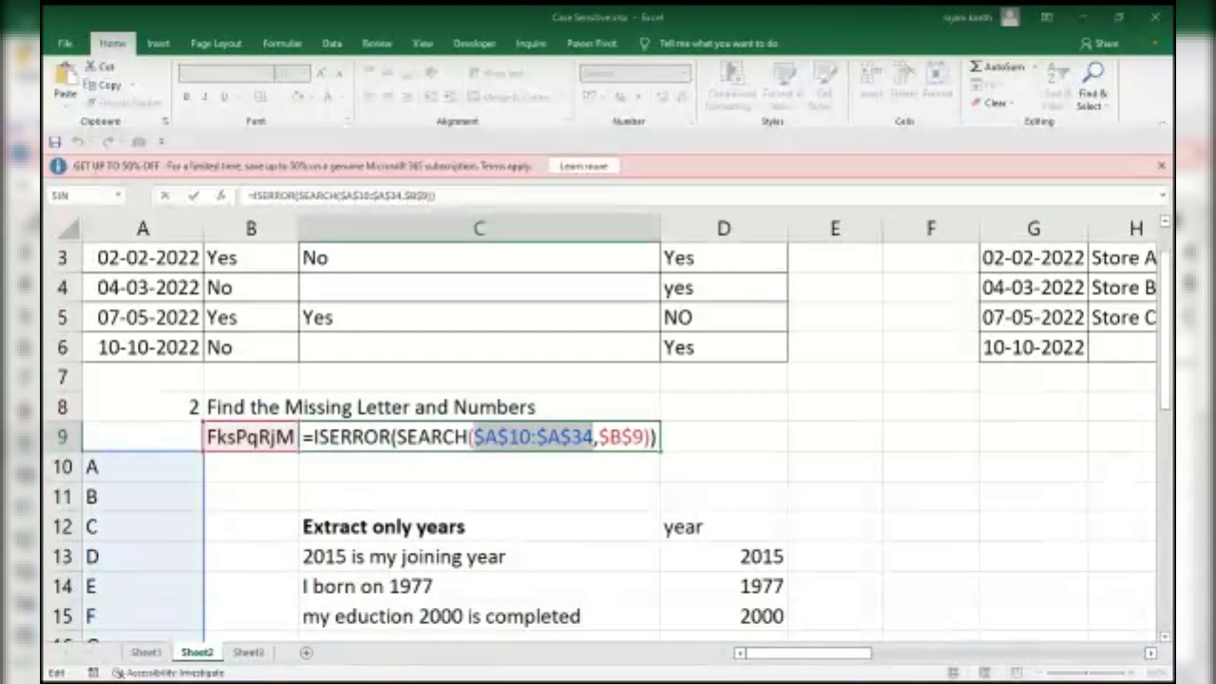
pyautogui.press('F9')
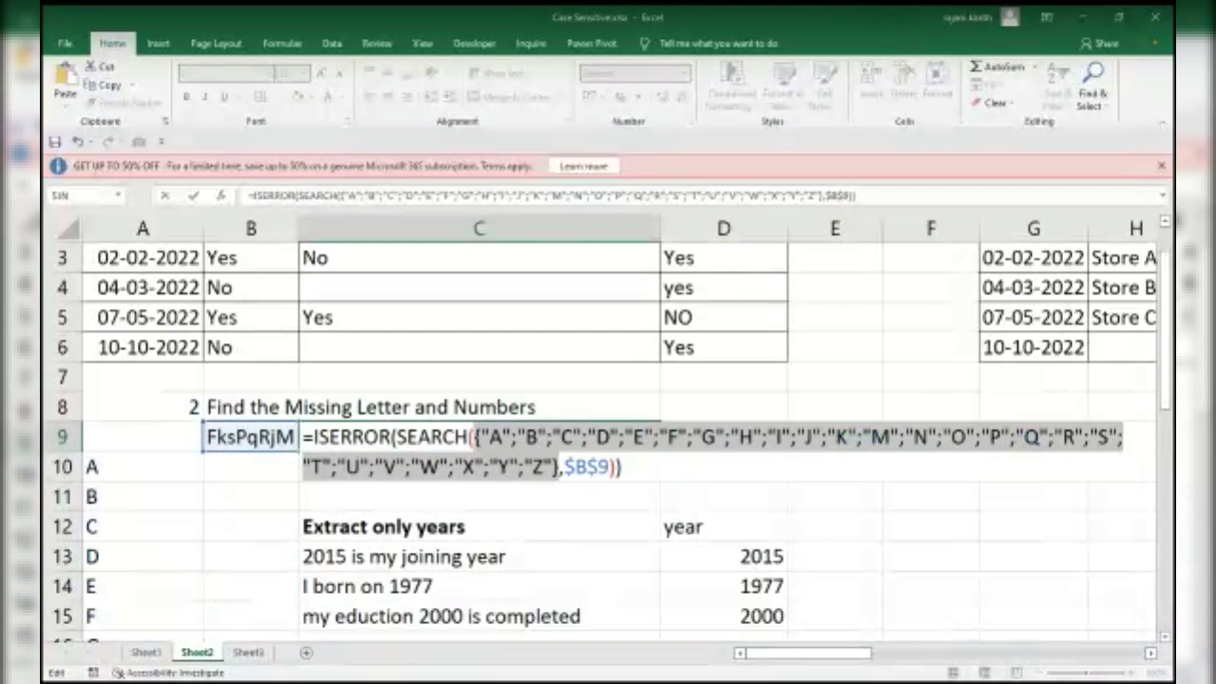
pyautogui.doubleClick(586, 466)
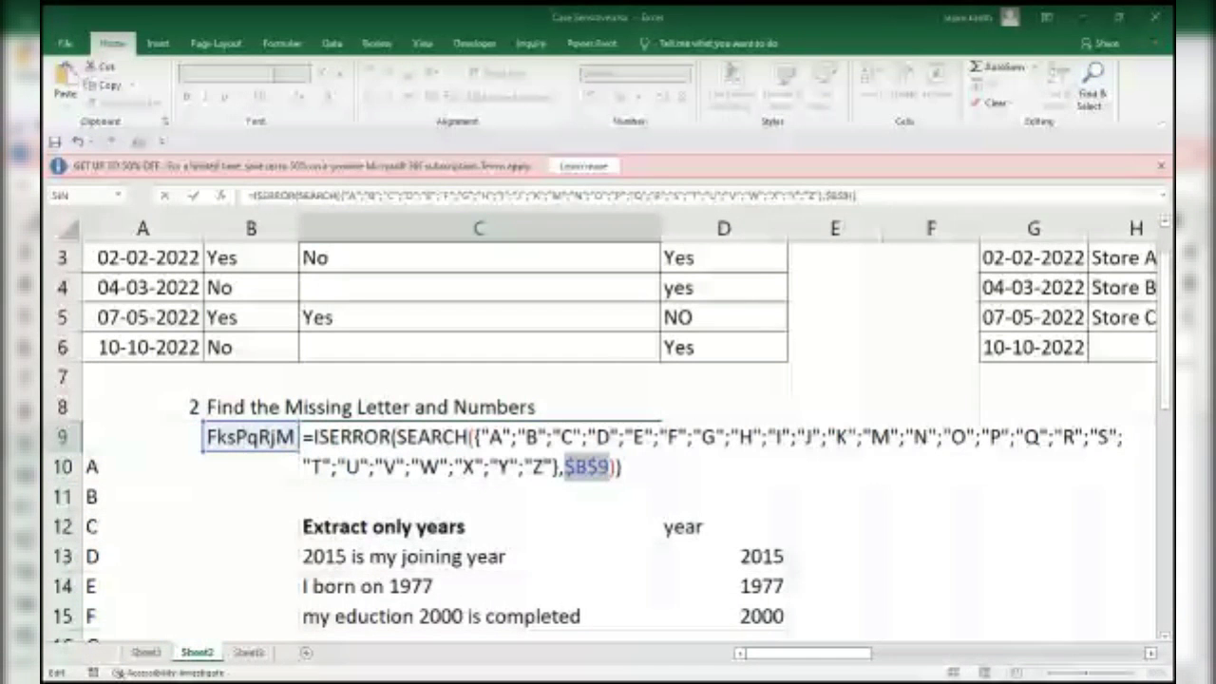
pyautogui.press('F9')
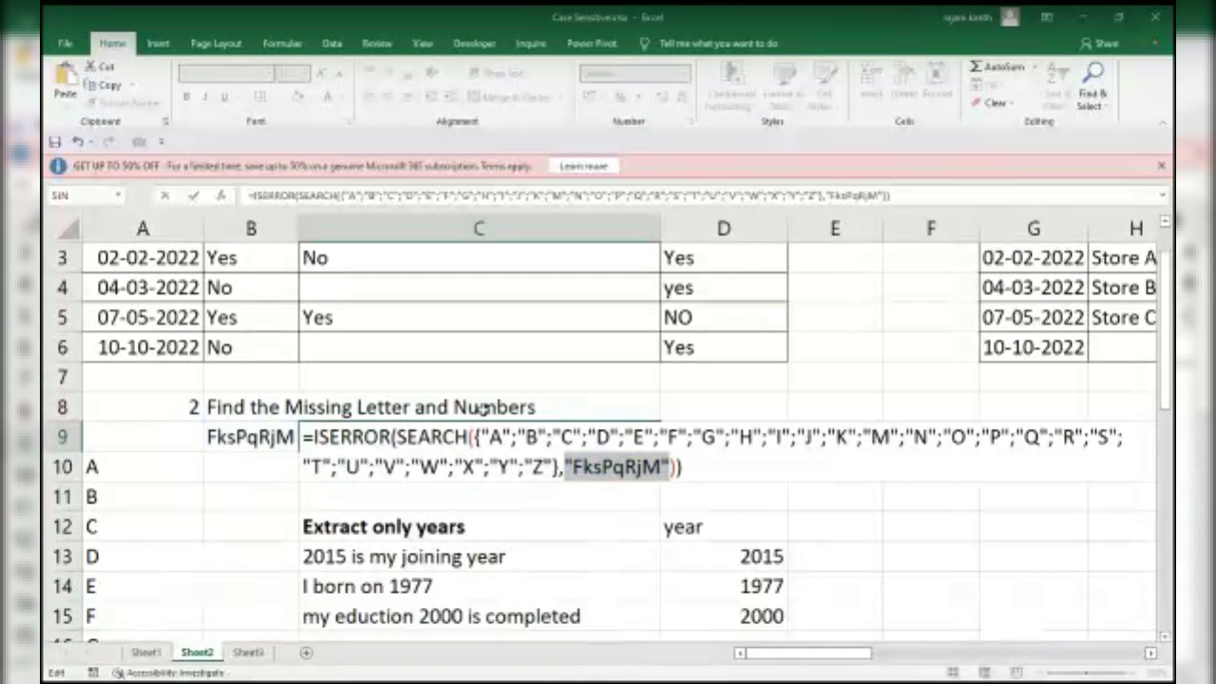
pyautogui.press('Right')
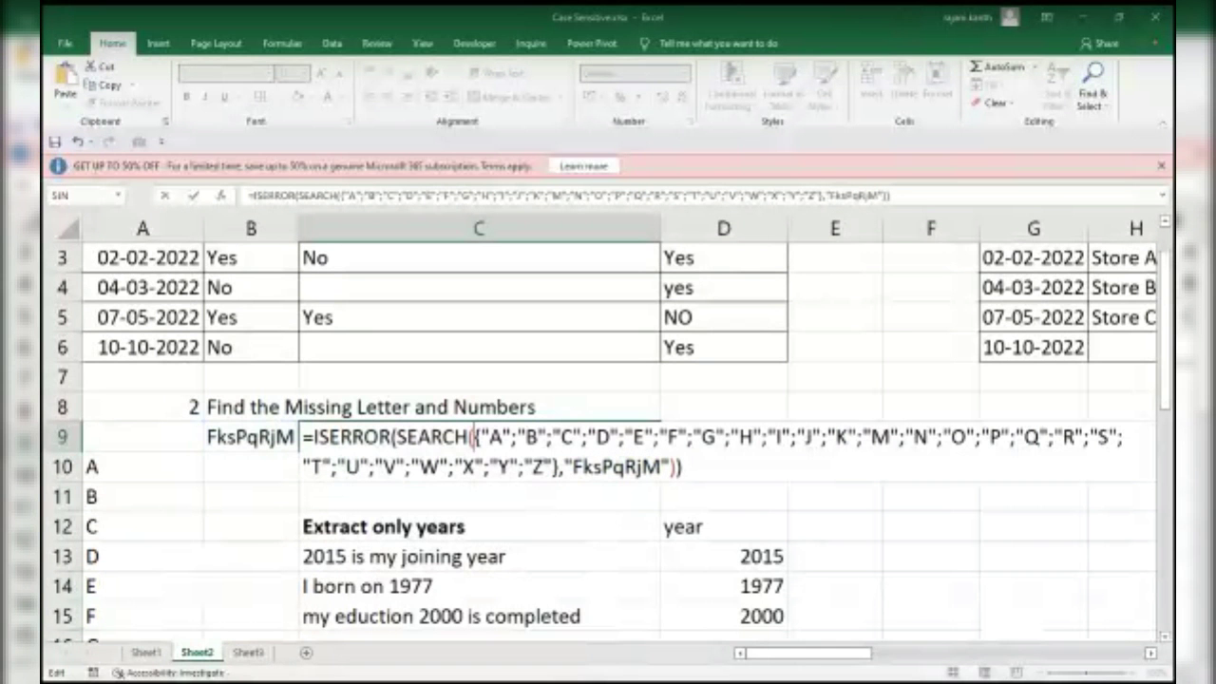
pyautogui.click(396, 439)
pyautogui.hotkey('shift', 'End')
pyautogui.press('F9')
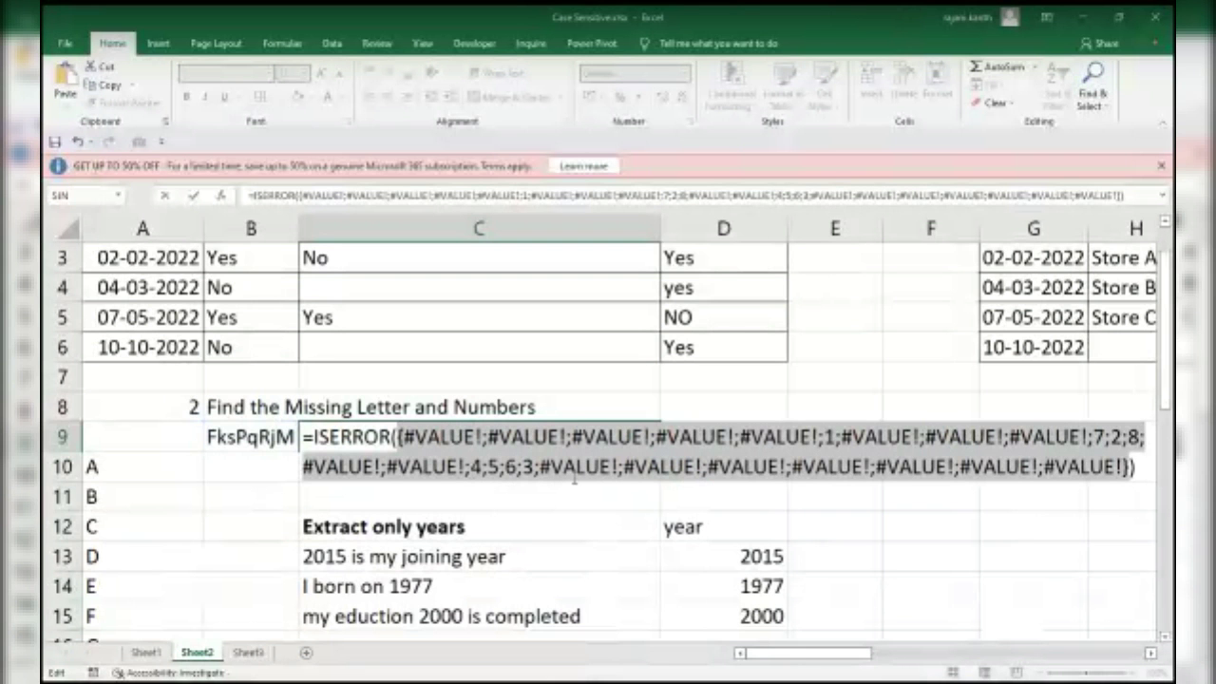
pyautogui.hotkey('ctrl', 'z')
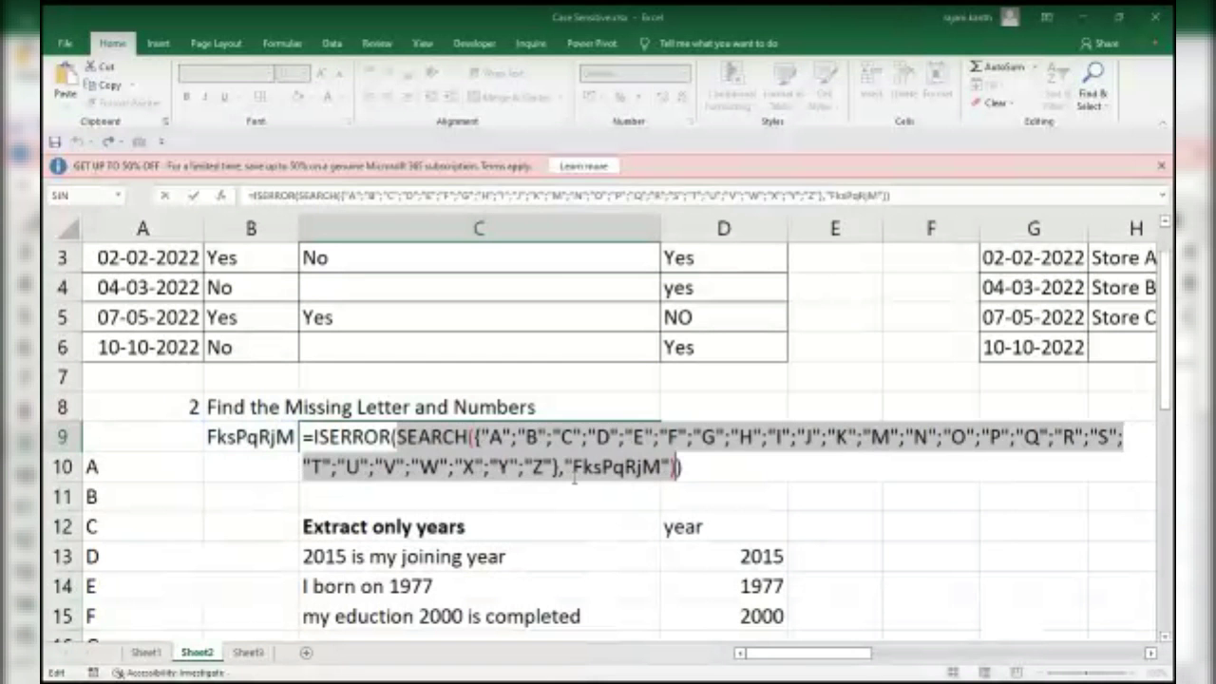
pyautogui.press('Escape')
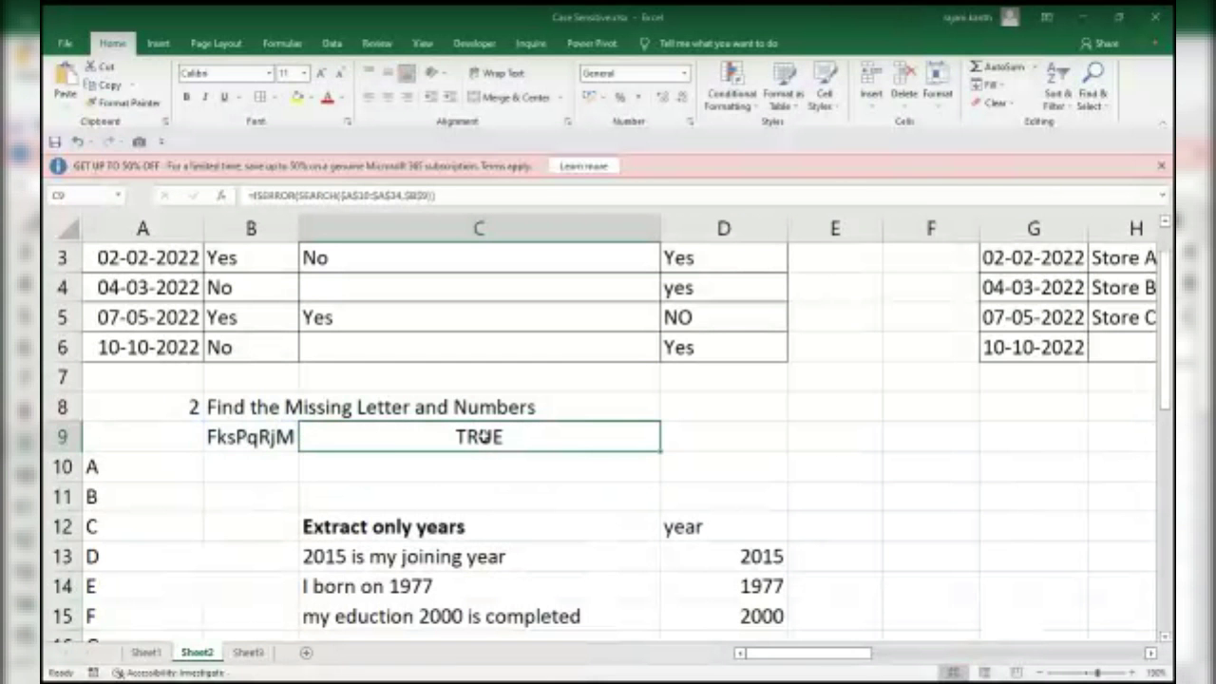
# Evaluate the ISERROR part into its TRUE/FALSE array, then restore the formula.
pyautogui.doubleClick(485, 435)
pyautogui.moveTo(658, 437); pyautogui.dragTo(296, 443)
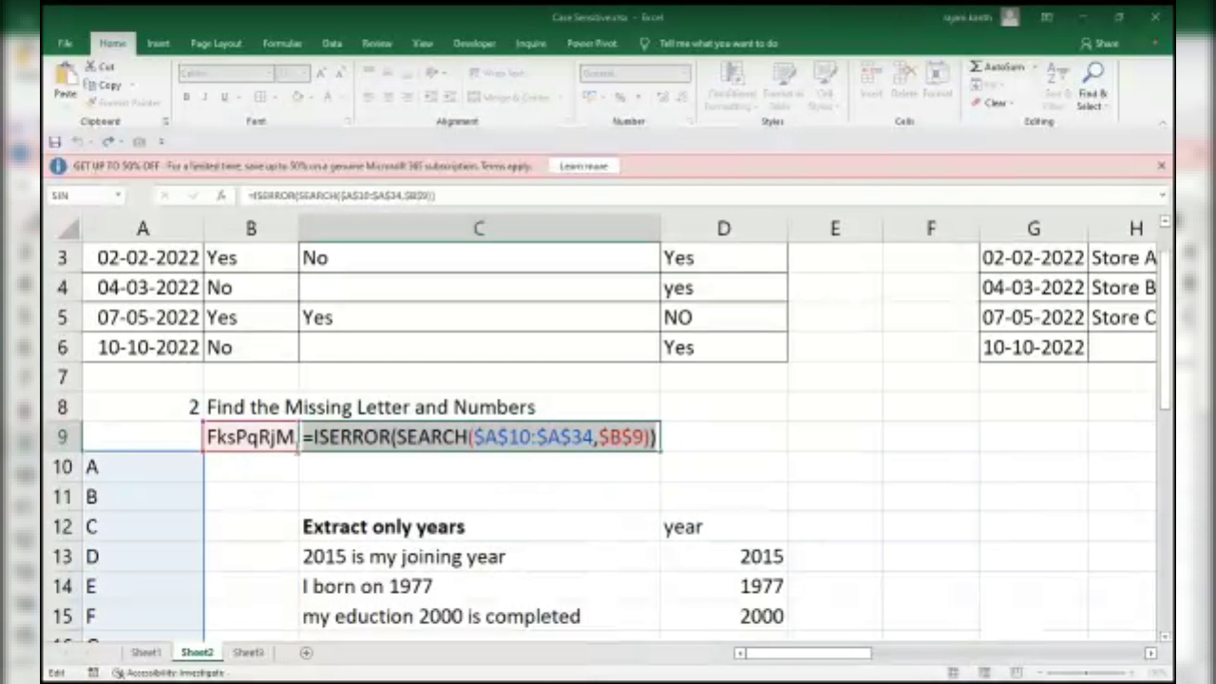
pyautogui.press('F9')
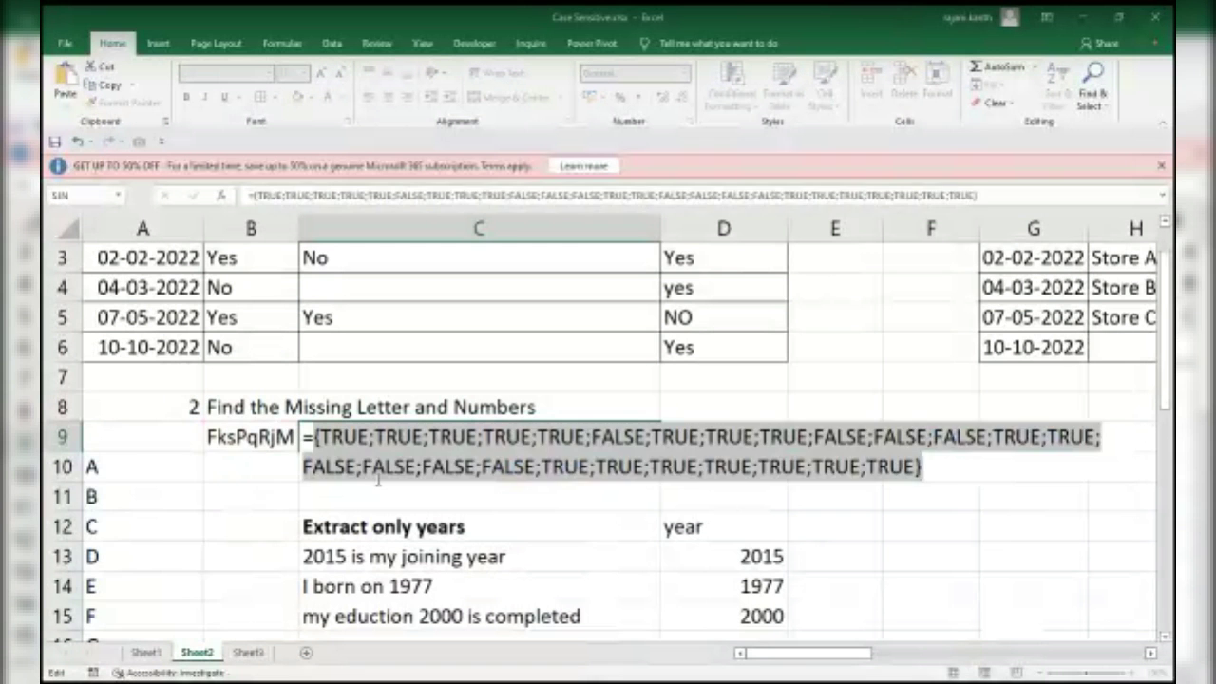
pyautogui.hotkey('ctrl', 'z')
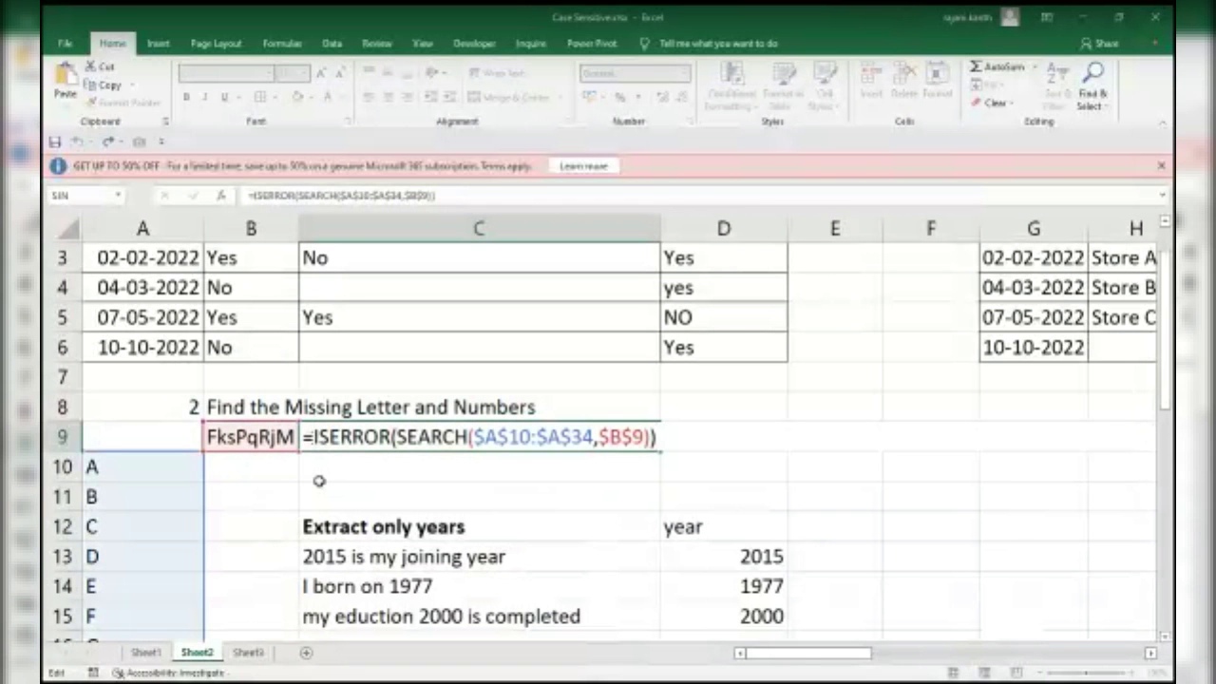
# Give C9's IF the value ROW($A$10:$A$34)-ROW($B$9)+1 and preview the position numbers with F9.
pyautogui.write('inde')
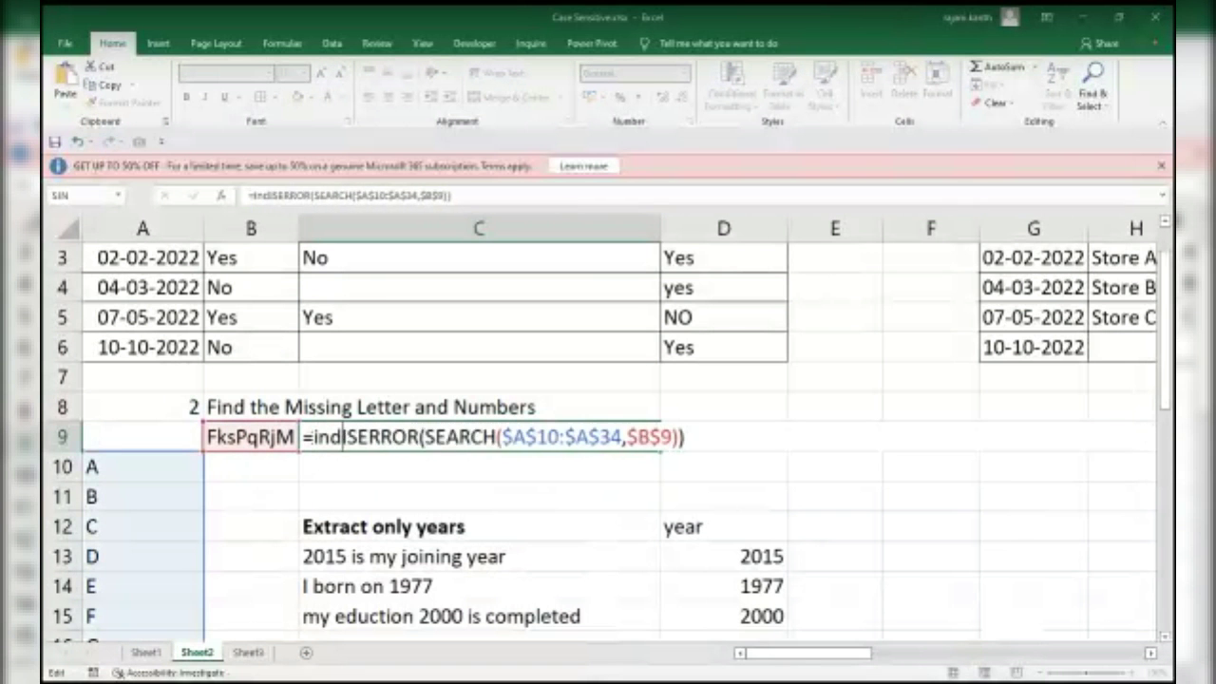
pyautogui.press('Tab')
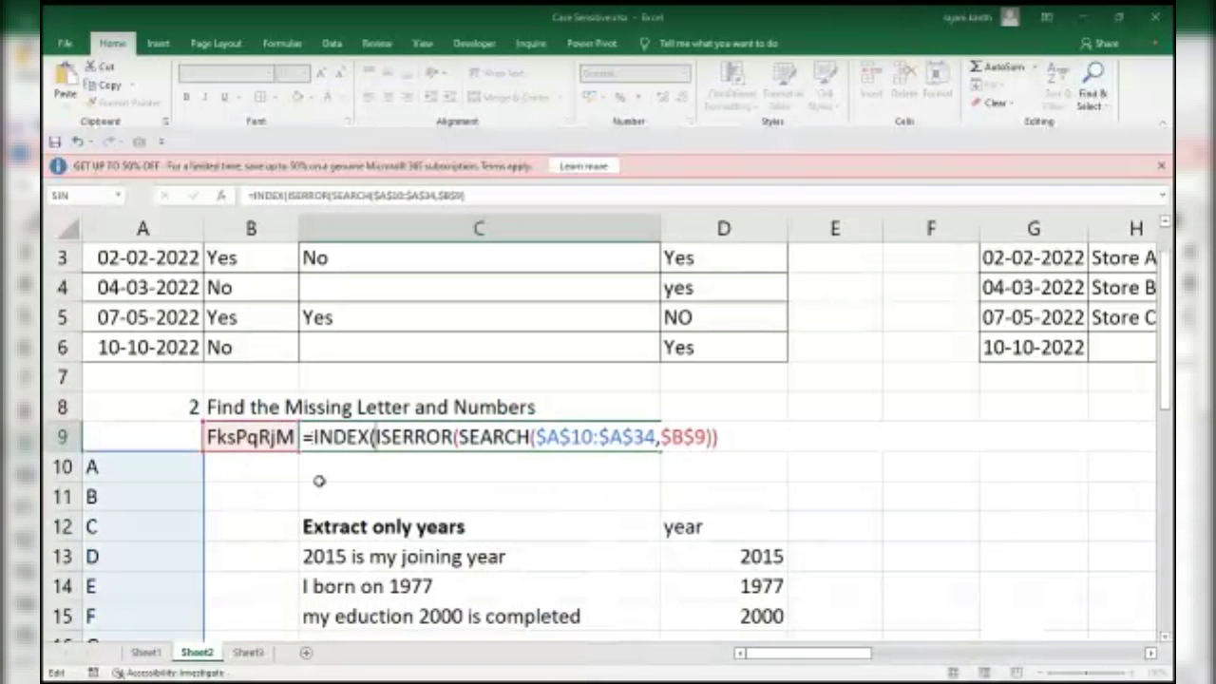
pyautogui.press('BackSpace')
pyautogui.press('BackSpace')
pyautogui.press('BackSpace')
pyautogui.press('BackSpace')
pyautogui.press('BackSpace')
pyautogui.press('BackSpace')
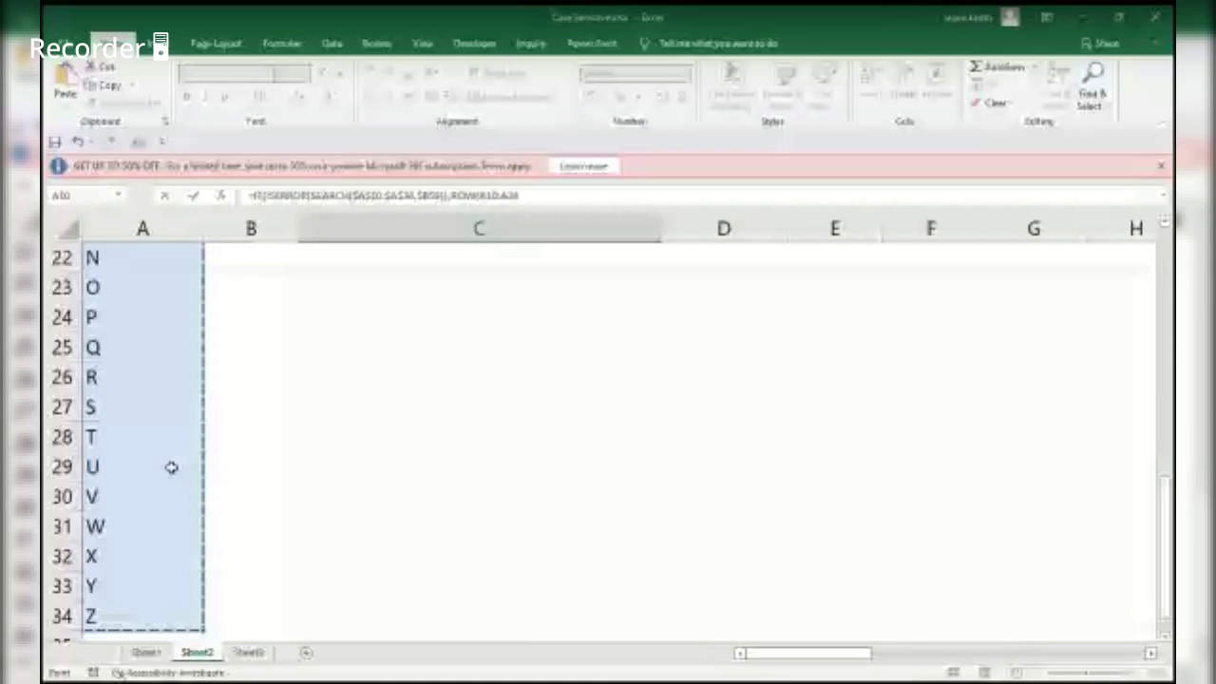
pyautogui.scroll(6, 171, 467)
pyautogui.write(')-row')
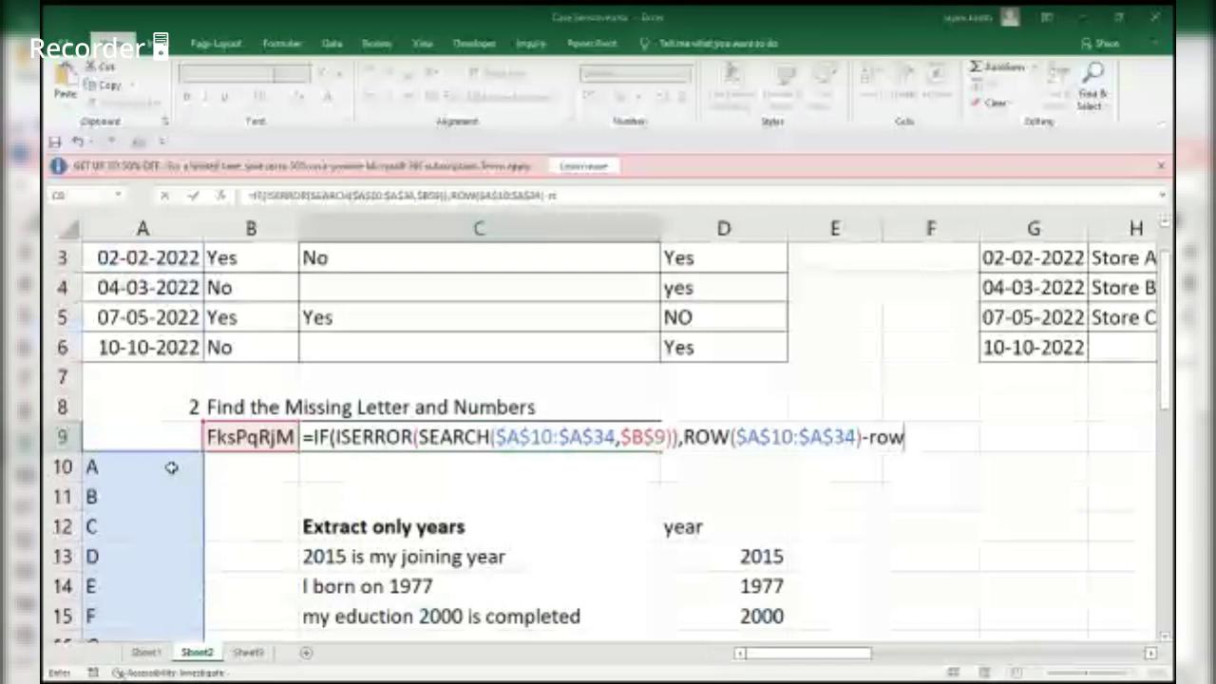
pyautogui.press('Tab')
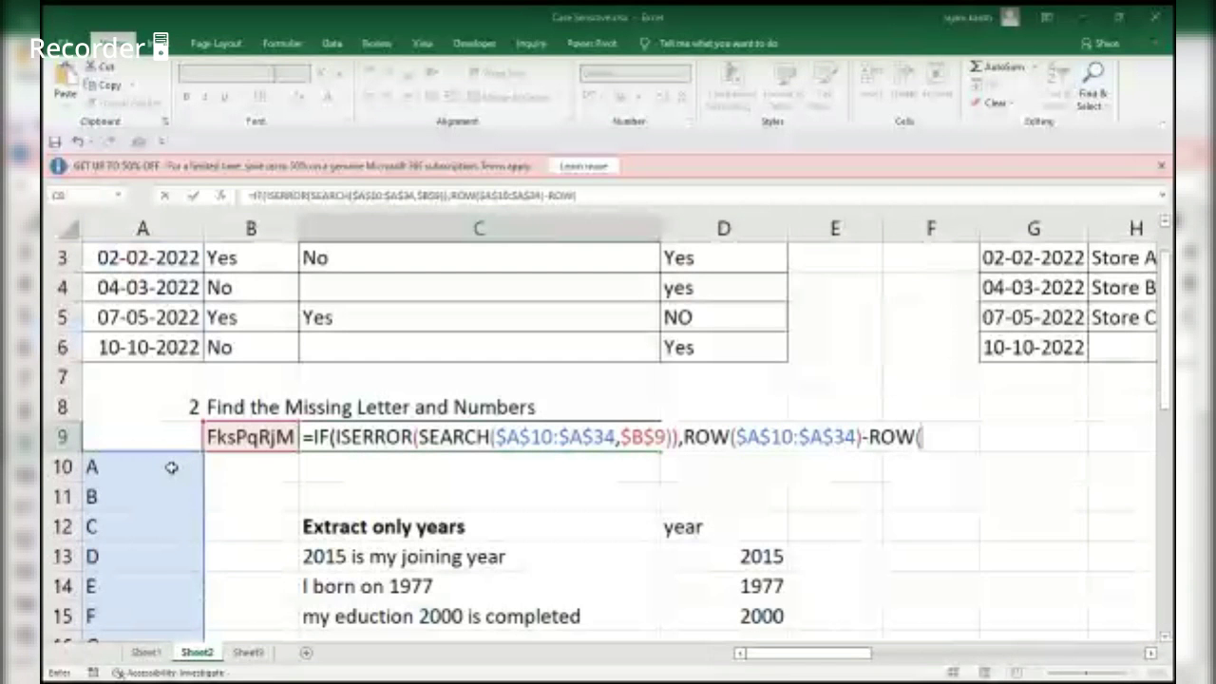
pyautogui.click(265, 436)
pyautogui.press('F4')
pyautogui.write(')+1')
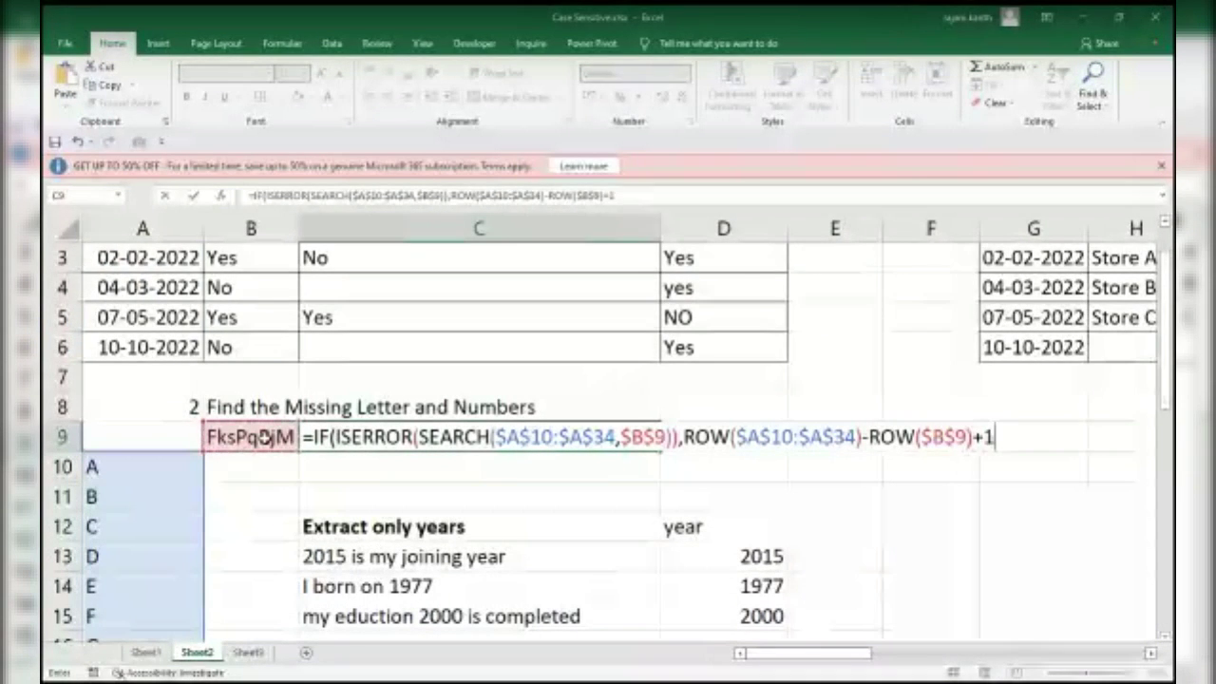
pyautogui.write(')')
pyautogui.press('F9')
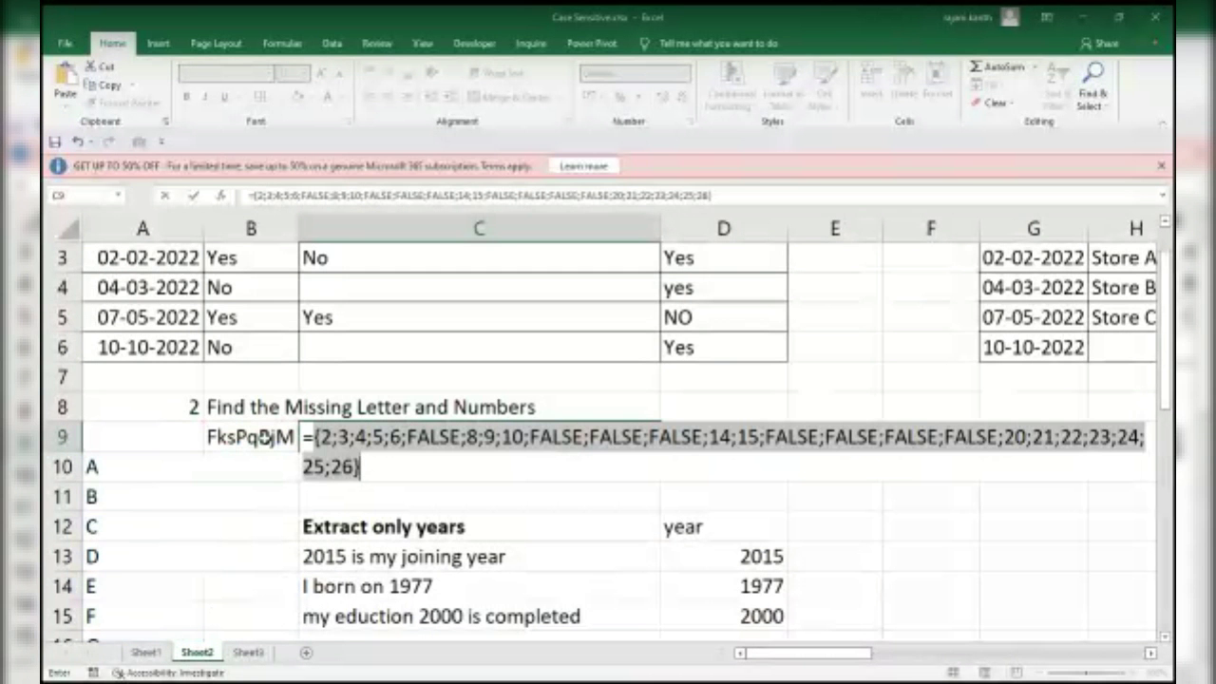
pyautogui.hotkey('ctrl', 'z')
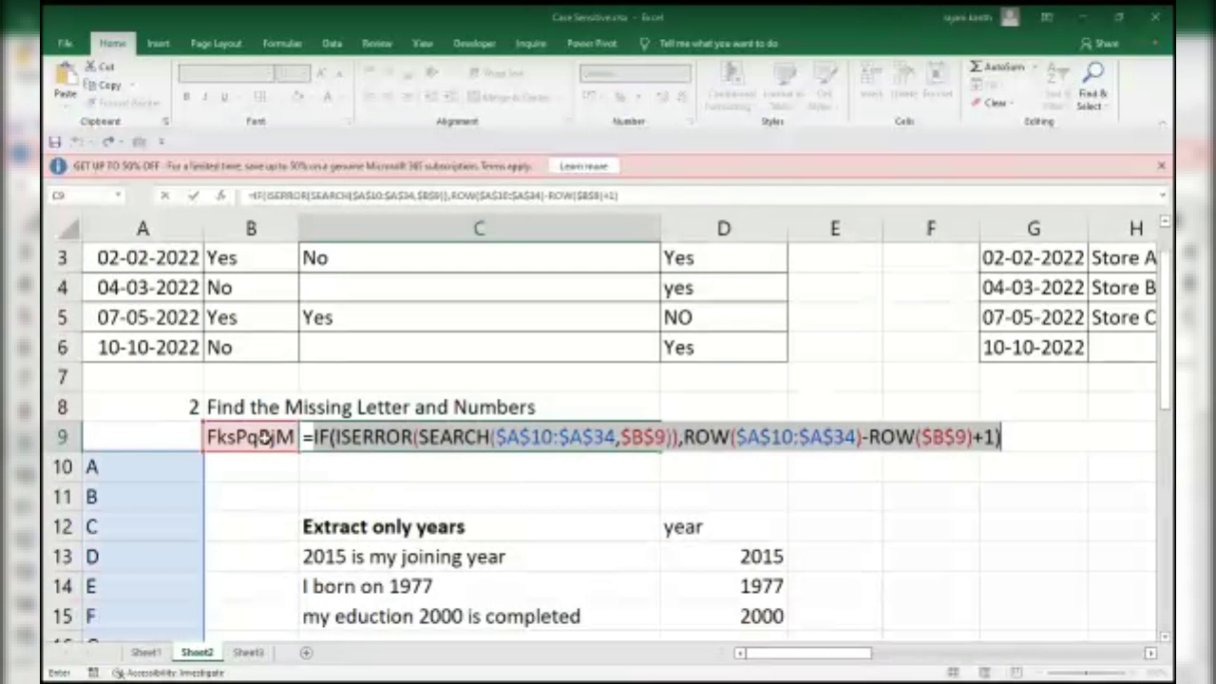
pyautogui.click(317, 438)
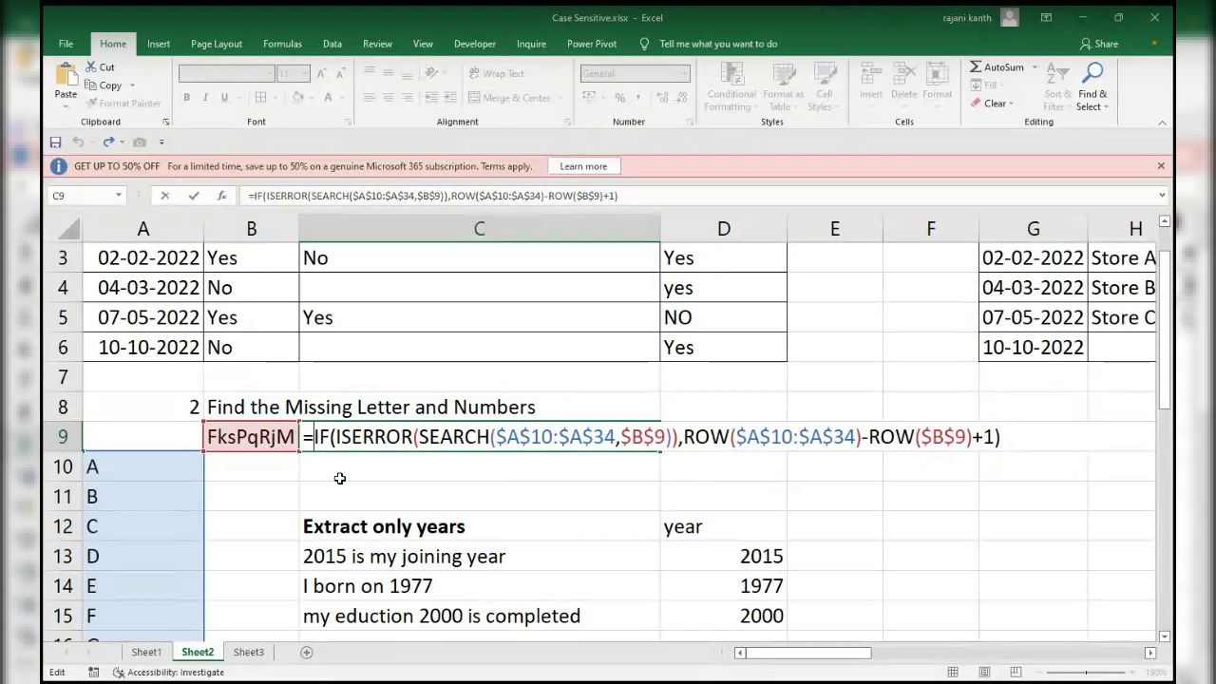
# Wrap C9's formula in SMALL with COLUMNS($C9:C9) as k, enter it as an array formula, and extend it along row 9.
pyautogui.write('sm')
pyautogui.press('BackSpace')
pyautogui.press('BackSpace')
pyautogui.write('small(')
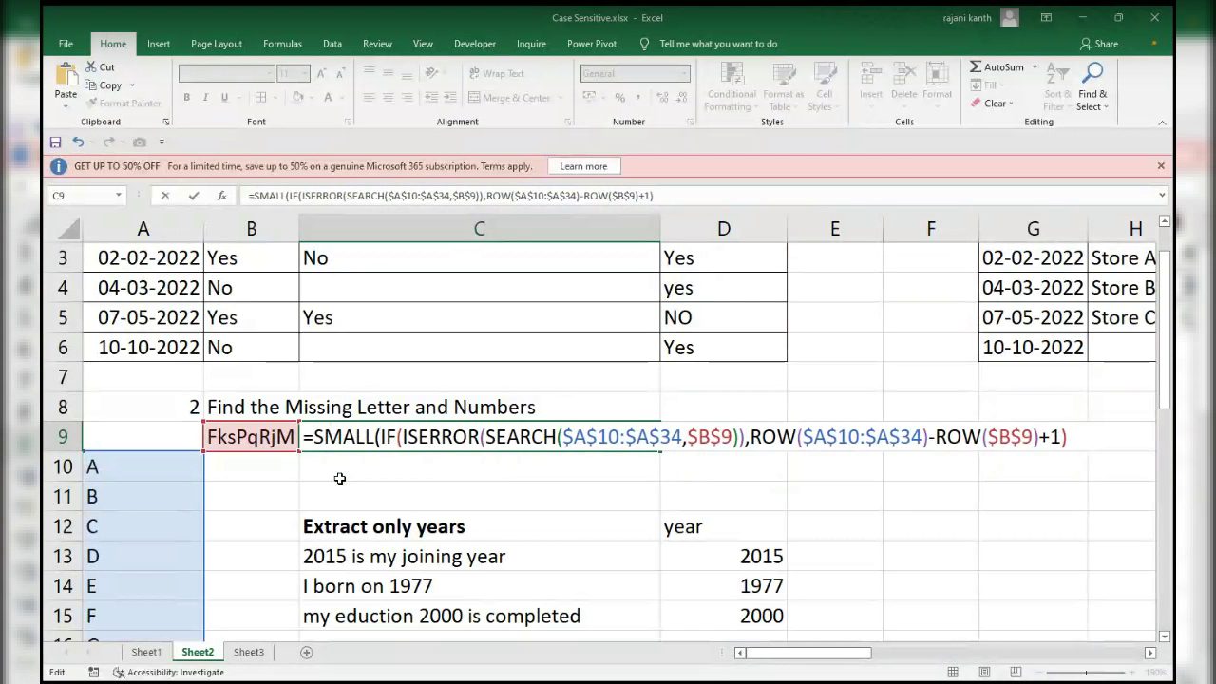
pyautogui.click(1082, 442)
pyautogui.write(',columns')
pyautogui.press('Tab')
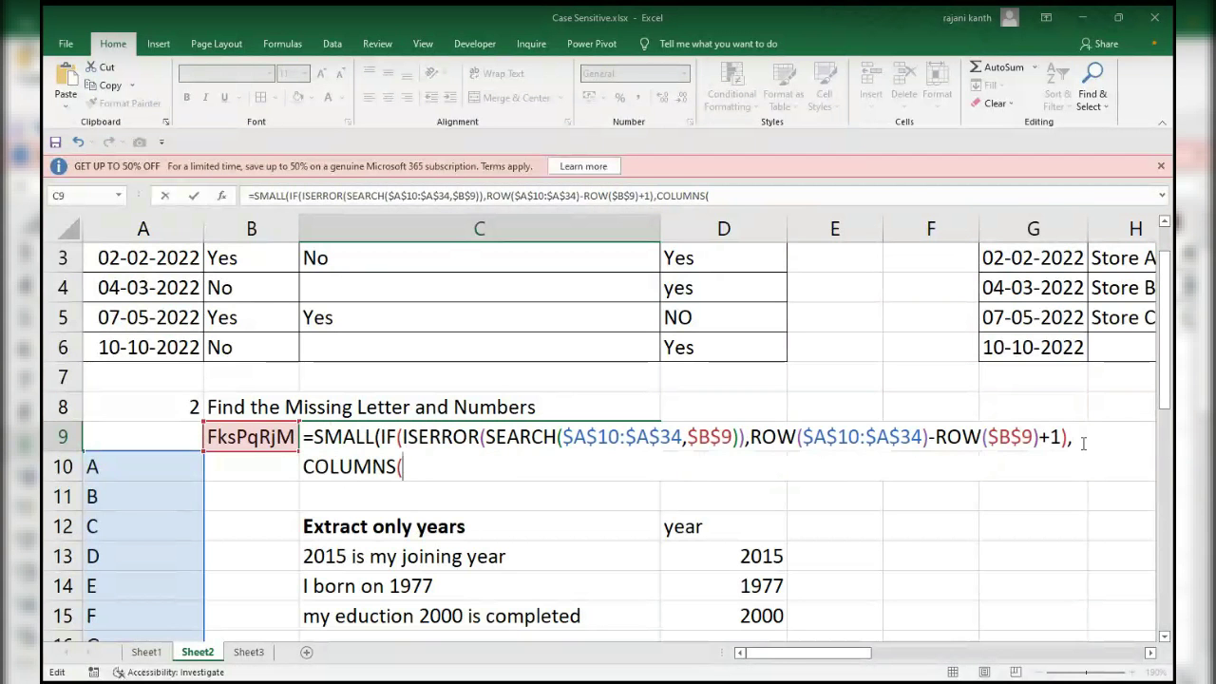
pyautogui.write('$c9:c9')
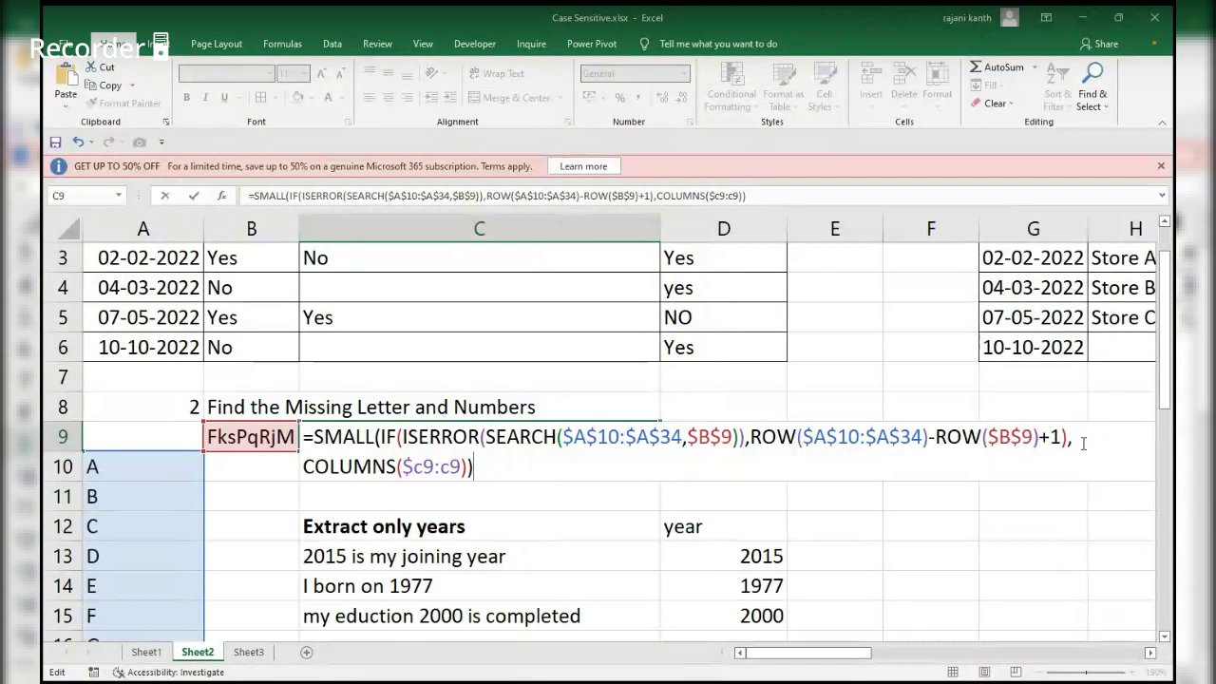
pyautogui.hotkey('ctrl', 'shift', 'Return')
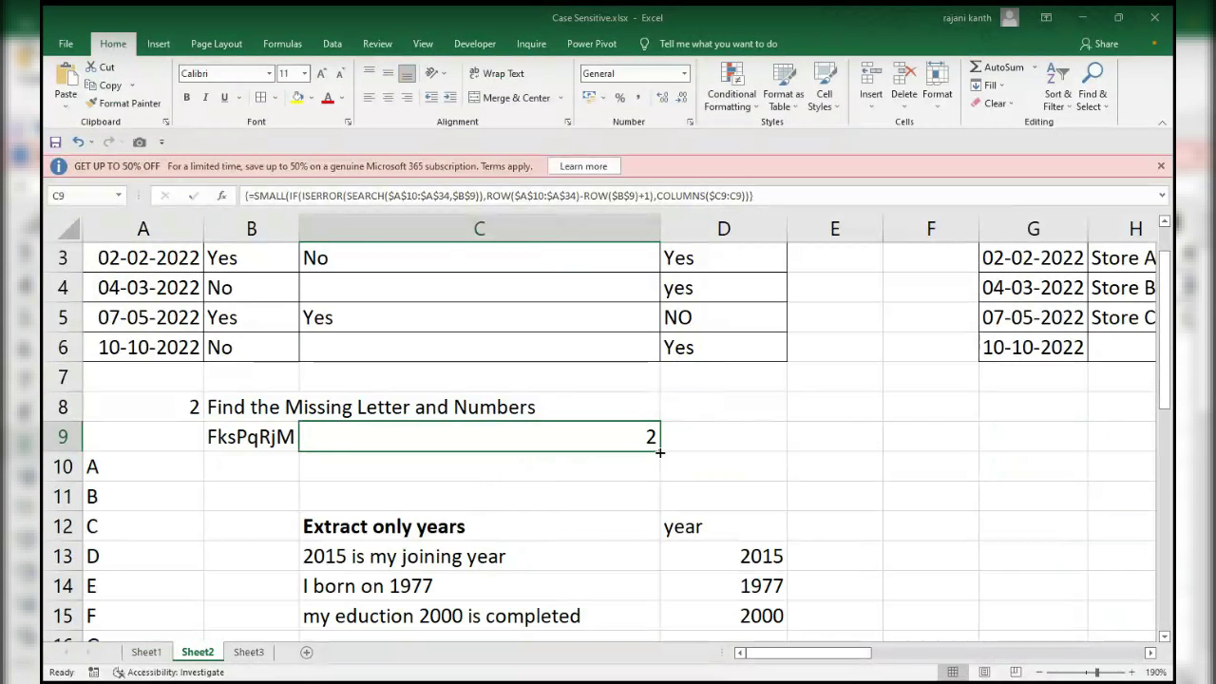
pyautogui.moveTo(659, 452); pyautogui.dragTo(1136, 437)
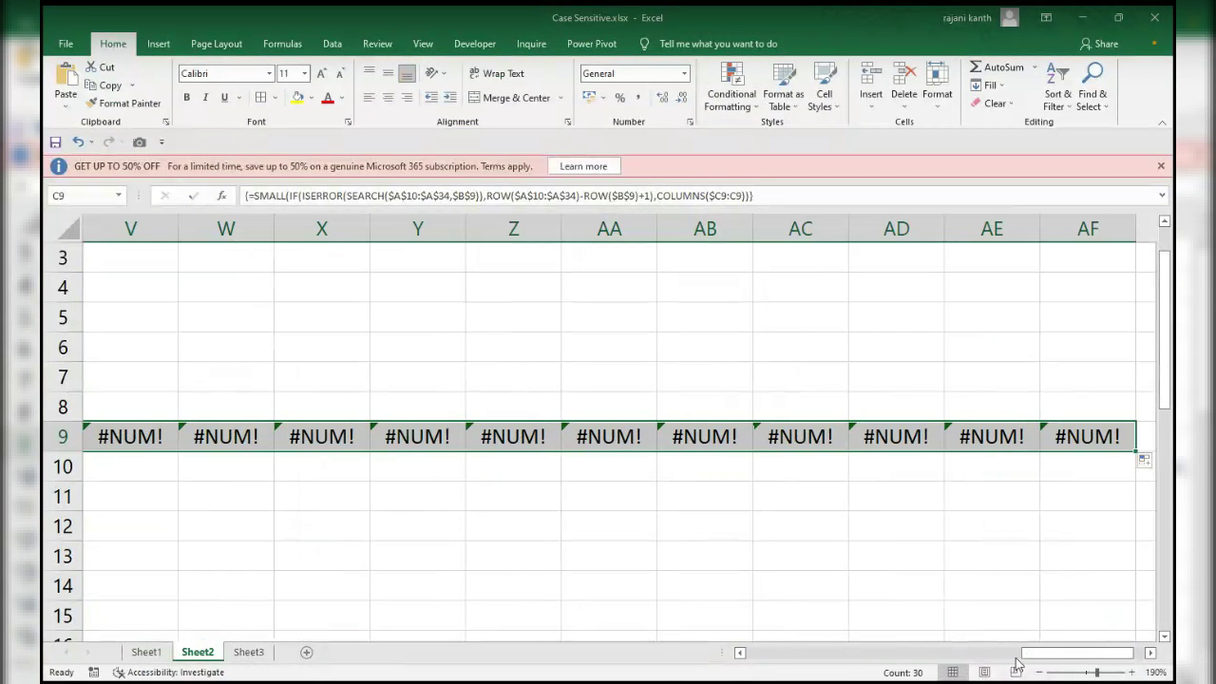
# Change B9's test text to abcfgz so row 9 returns positions 5, 6, 9, 10, 11.
pyautogui.moveTo(1048, 654); pyautogui.dragTo(751, 653)
pyautogui.click(615, 437)
pyautogui.click(267, 437)
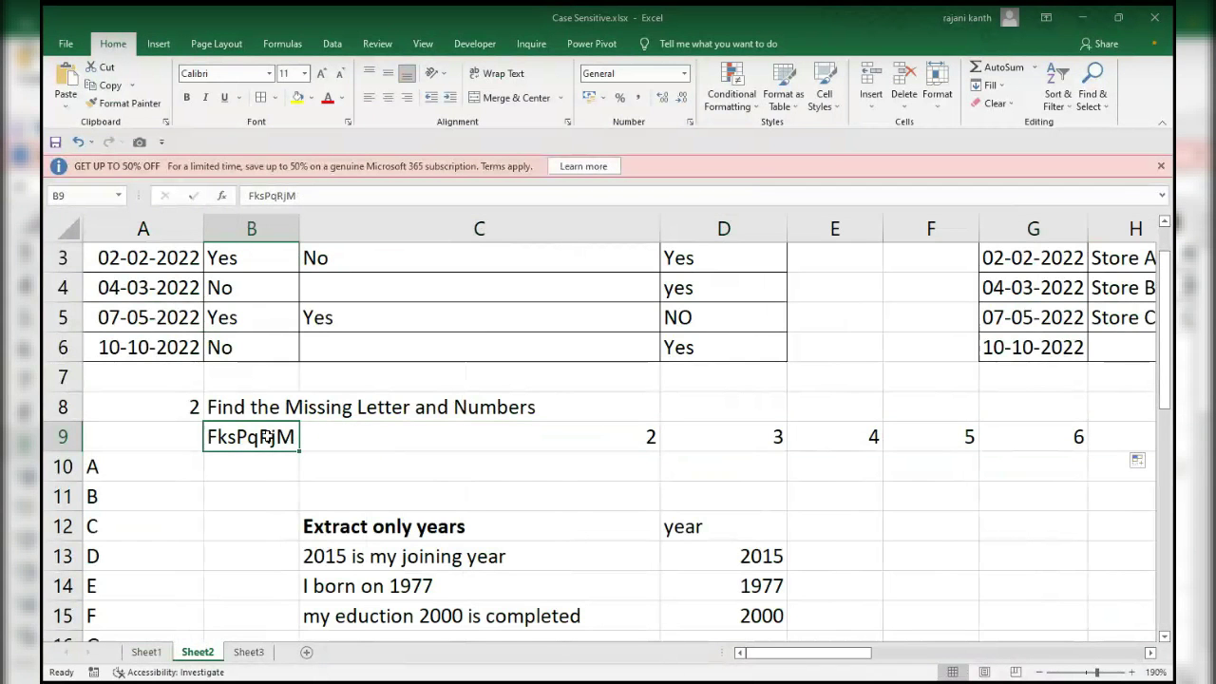
pyautogui.write('abc')
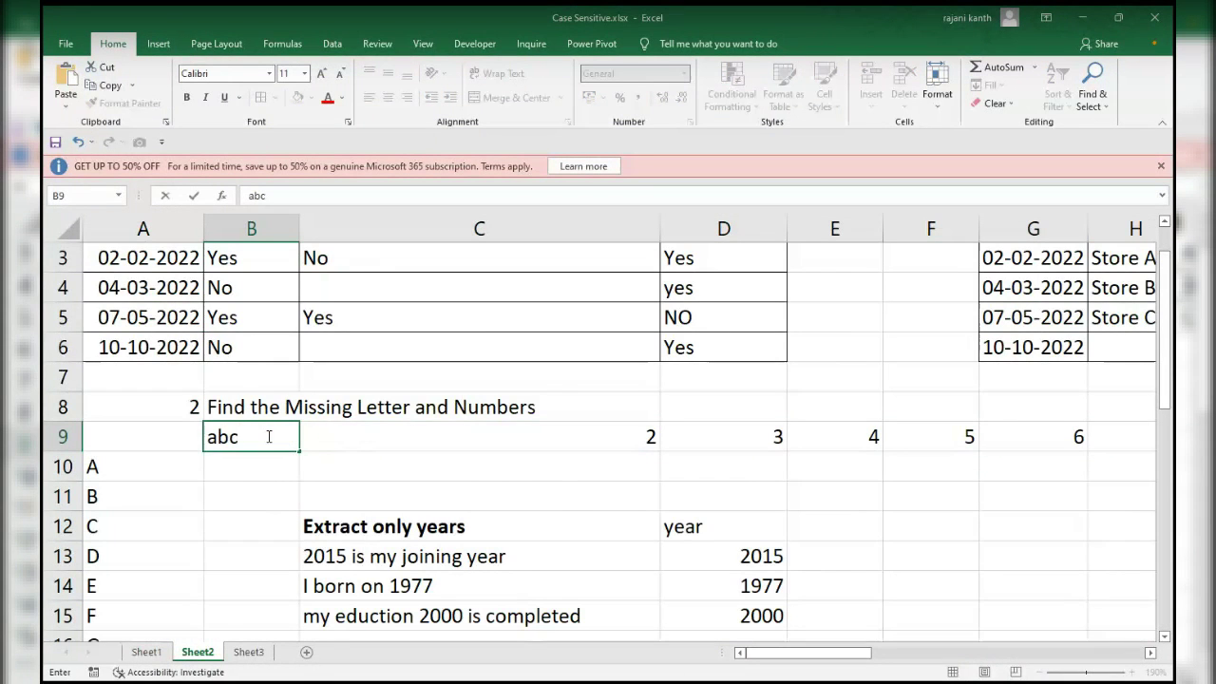
pyautogui.write('fgz')
pyautogui.press('Return')
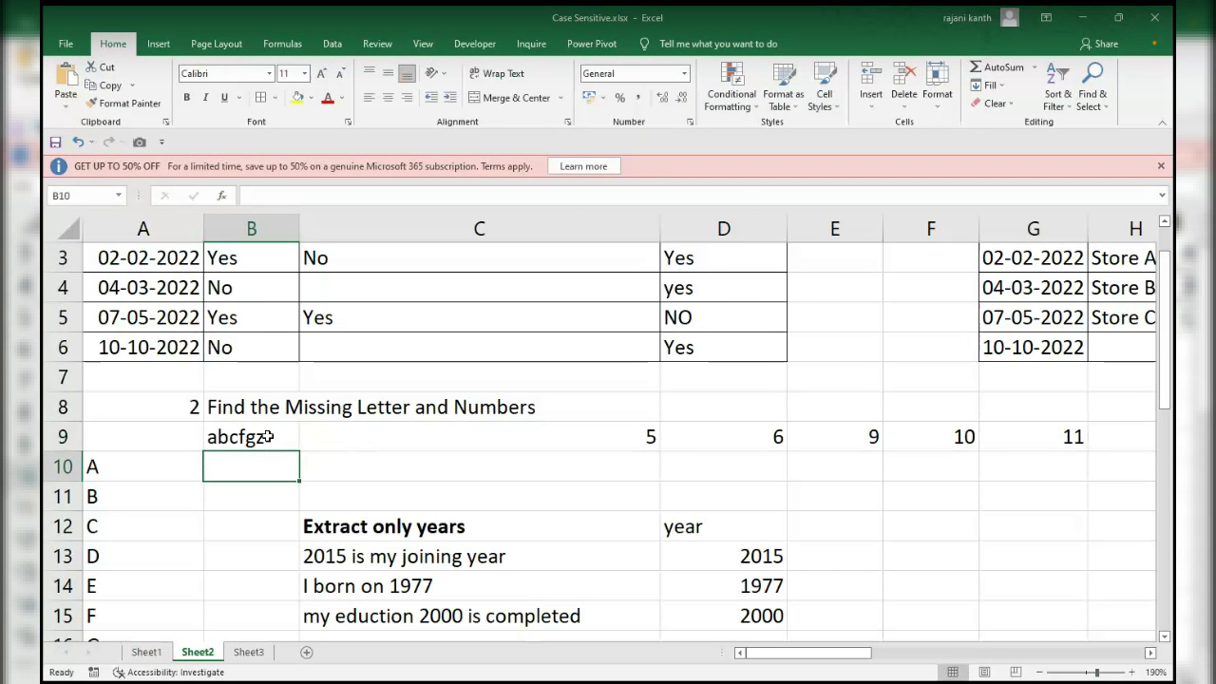
pyautogui.click(599, 443)
# Wrap C9 in INDEX($A$10:$A$34,…) as an array formula and copy it along row 9, showing letters E, F, I, J, K, M.
pyautogui.doubleClick(598, 443)
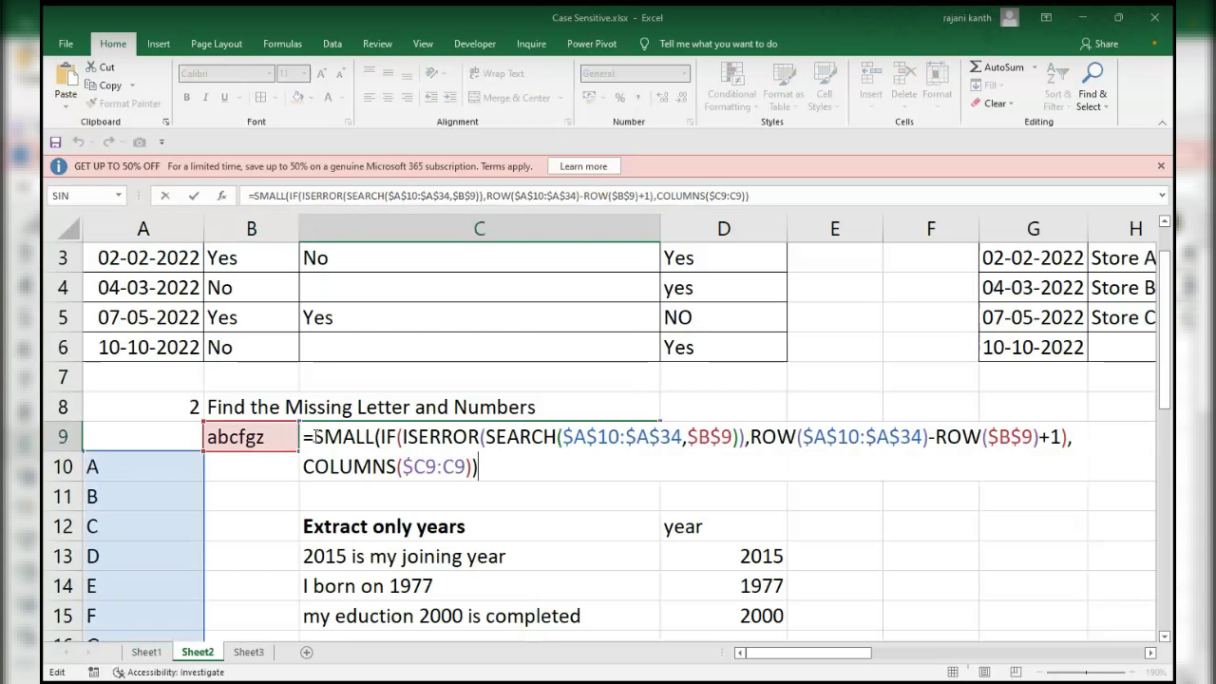
pyautogui.write('index')
pyautogui.press('Tab')
pyautogui.click(173, 466)
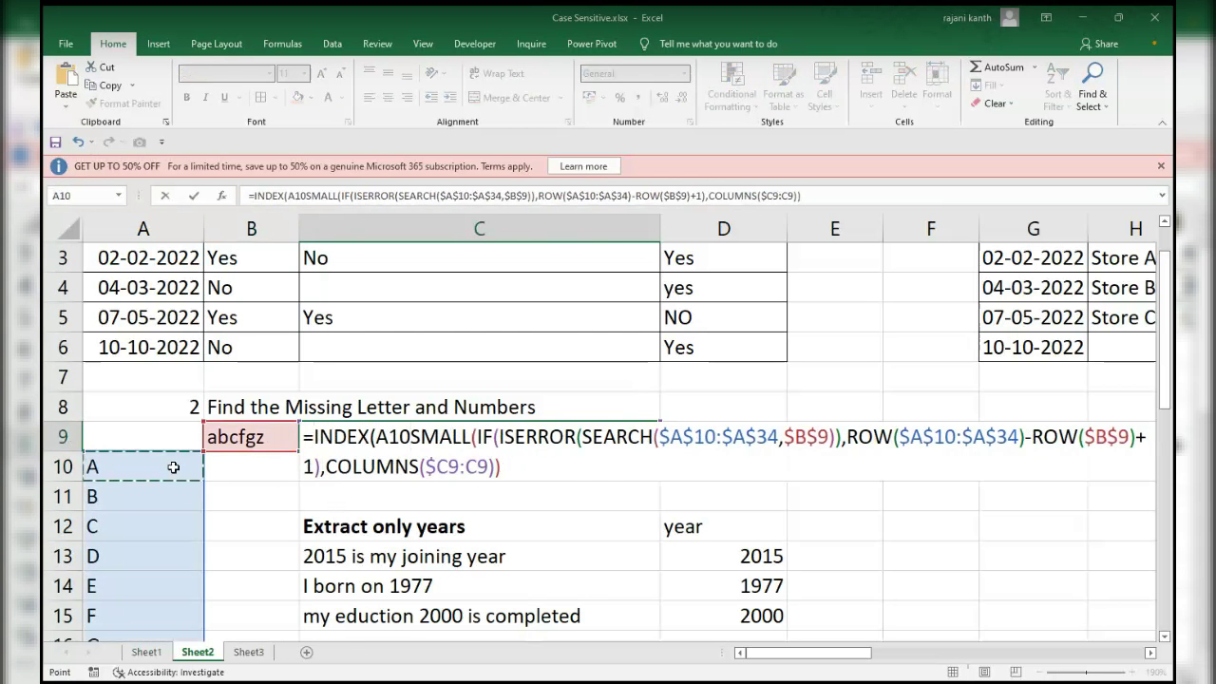
pyautogui.hotkey('ctrl', 'shift', 'Down')
pyautogui.press('F4')
pyautogui.write(',')
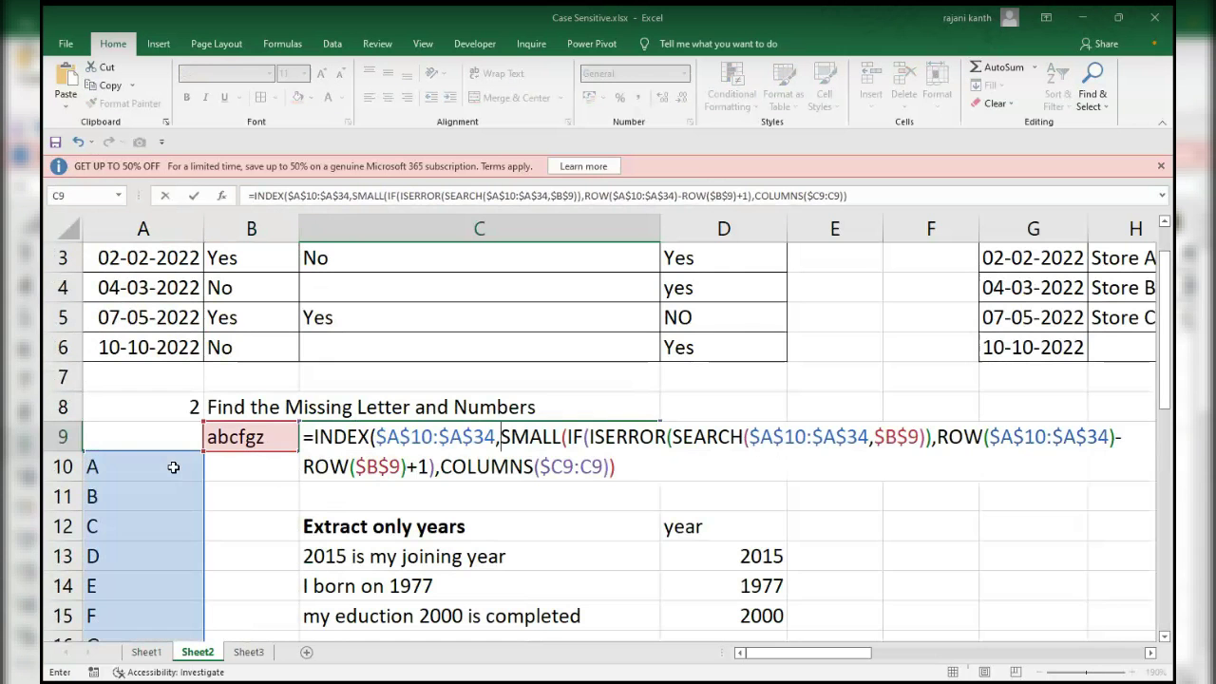
pyautogui.click(634, 475)
pyautogui.write(')')
pyautogui.hotkey('ctrl', 'shift', 'Return')
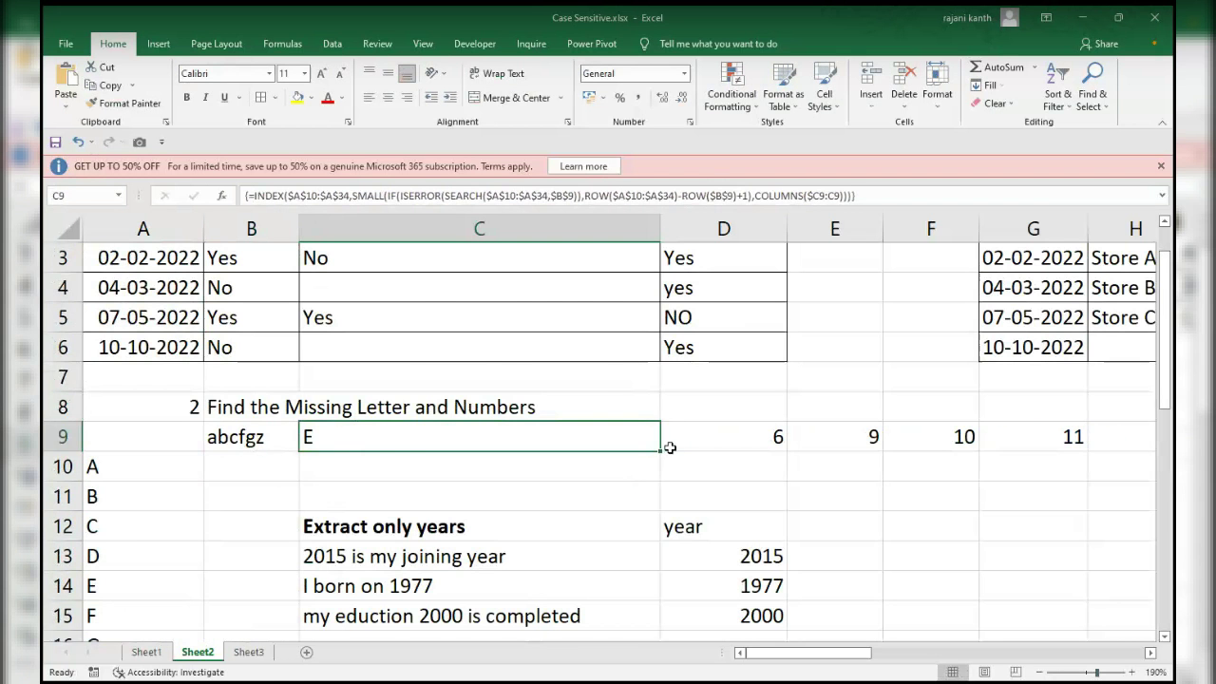
pyautogui.moveTo(659, 453); pyautogui.dragTo(1172, 437)
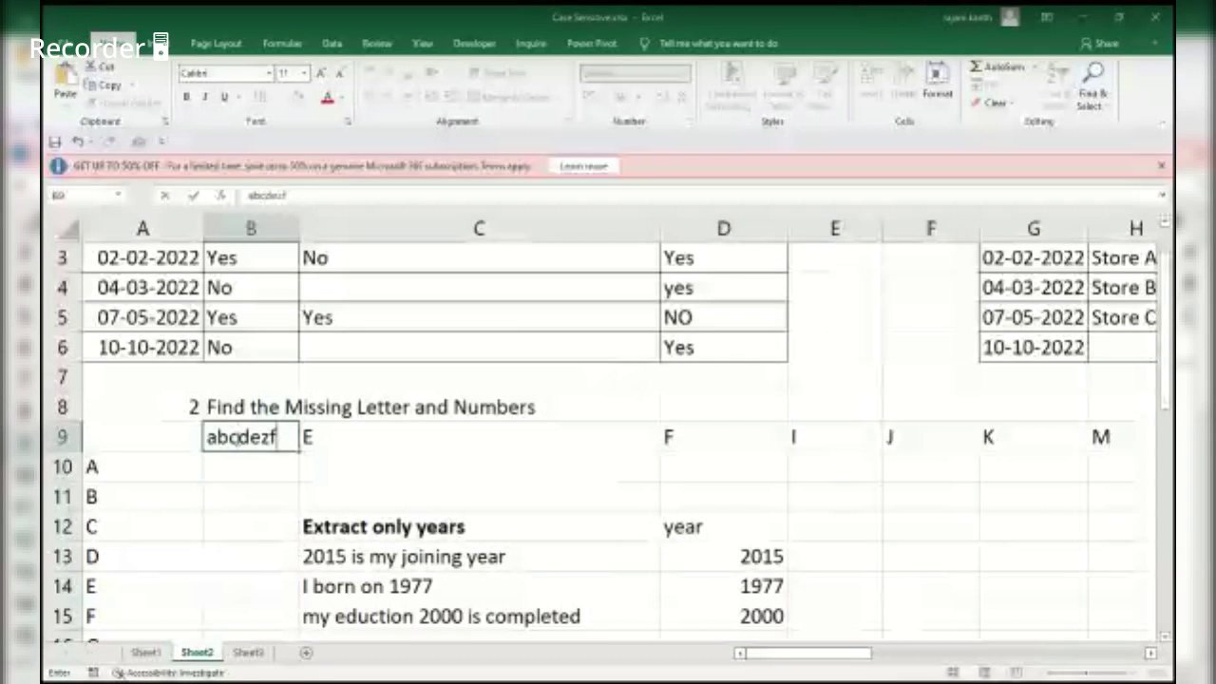
# Finish entering abcdezfm in B9 so row 9 lists the missing letters H, I, J, K, M, O.
pyautogui.write('m')
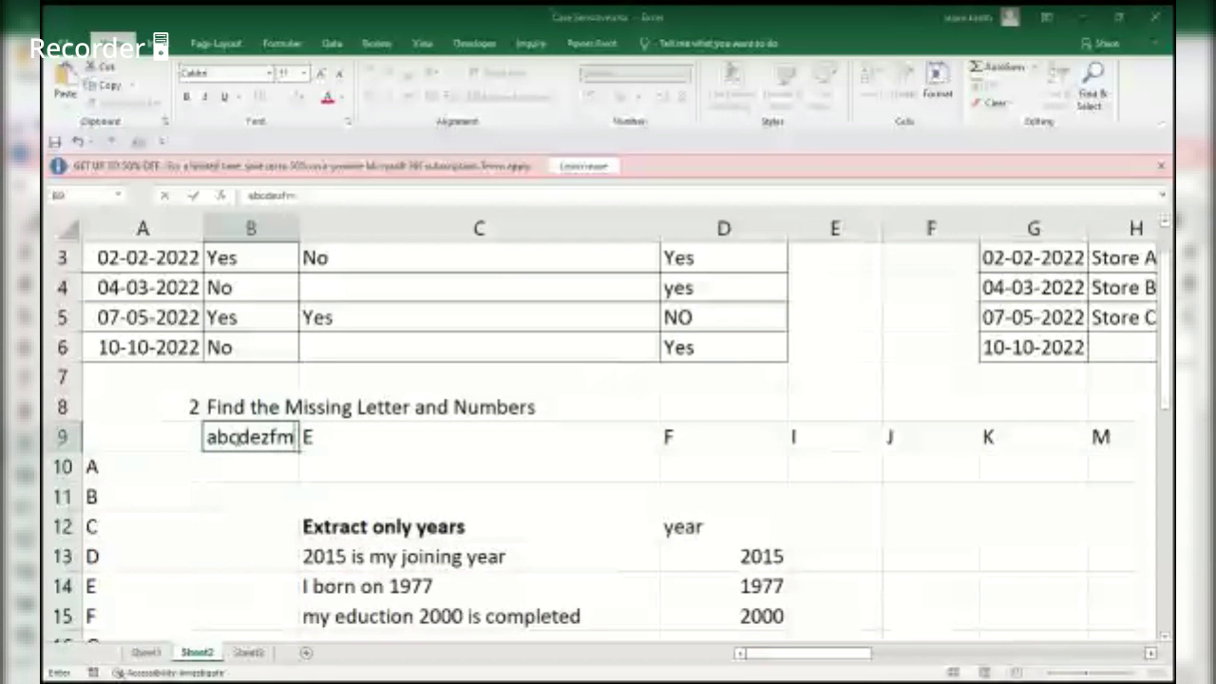
pyautogui.press('Return')
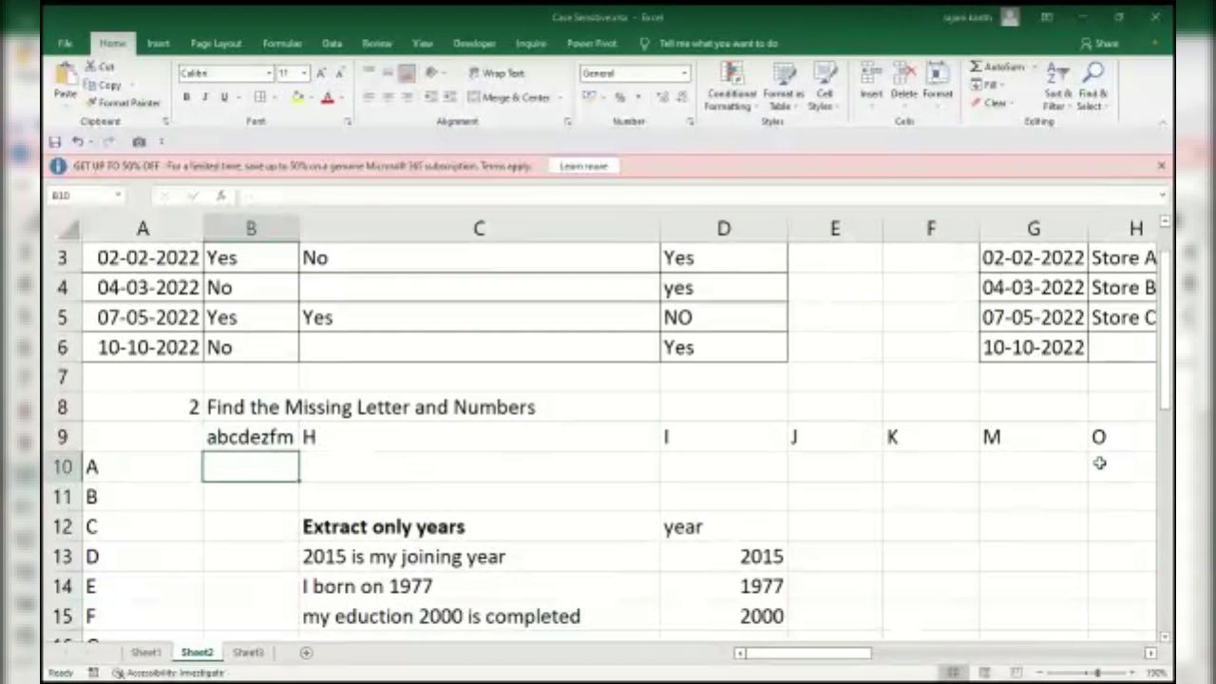
pyautogui.moveTo(1168, 394); pyautogui.dragTo(1170, 445)
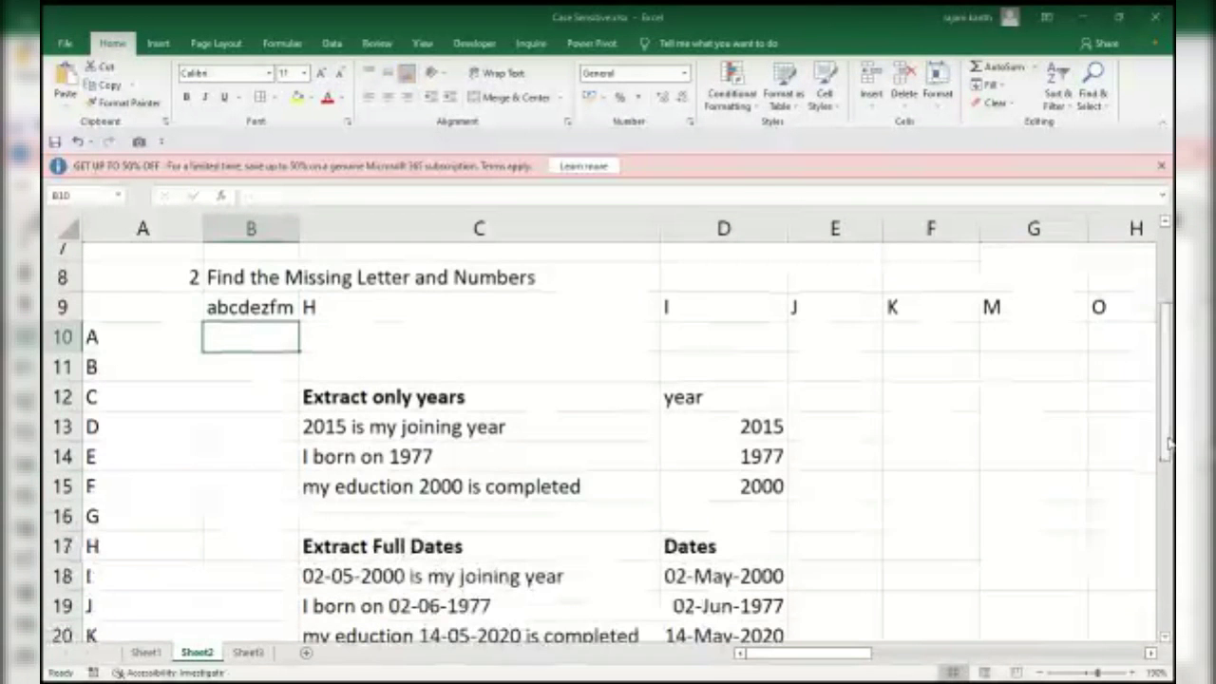
# Remove the previously extracted years from D13:D15 and return to D13.
pyautogui.moveTo(872, 423); pyautogui.dragTo(733, 491)
pyautogui.hotkey('ctrl', 'z')
pyautogui.press('Down')
pyautogui.press('Left')
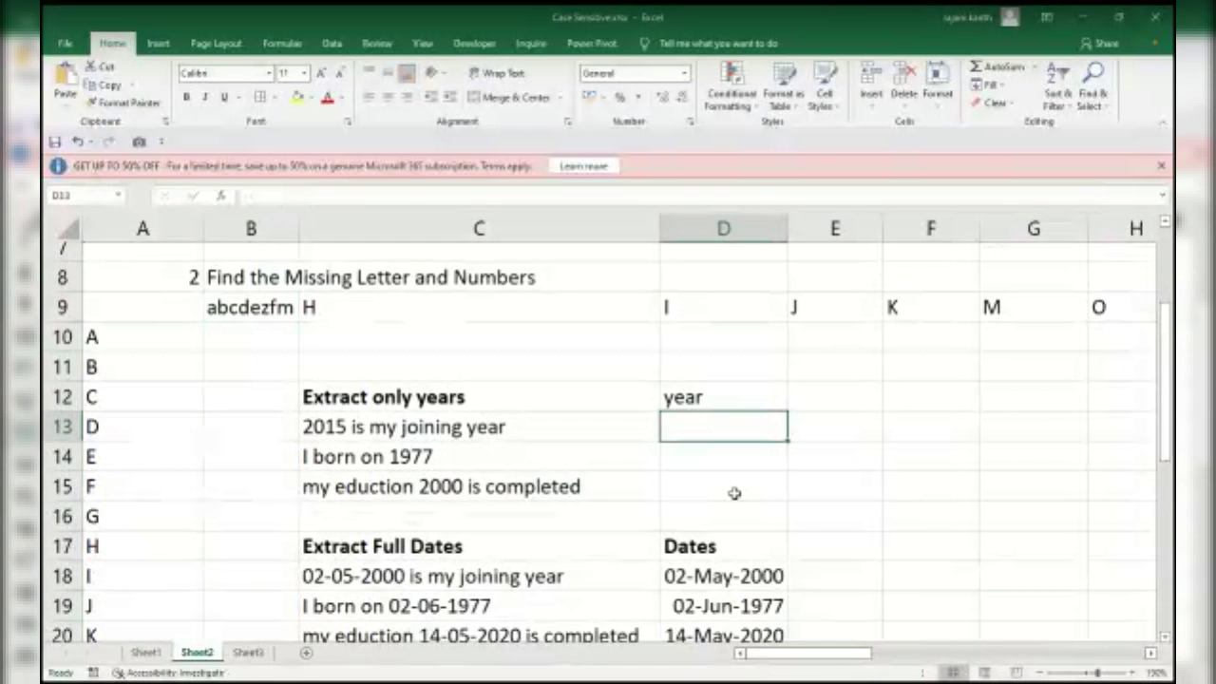
# Enter =MID(C13,ROW(INDIRECT("1:"&LEN(C13))),4) in D13.
pyautogui.write('=')
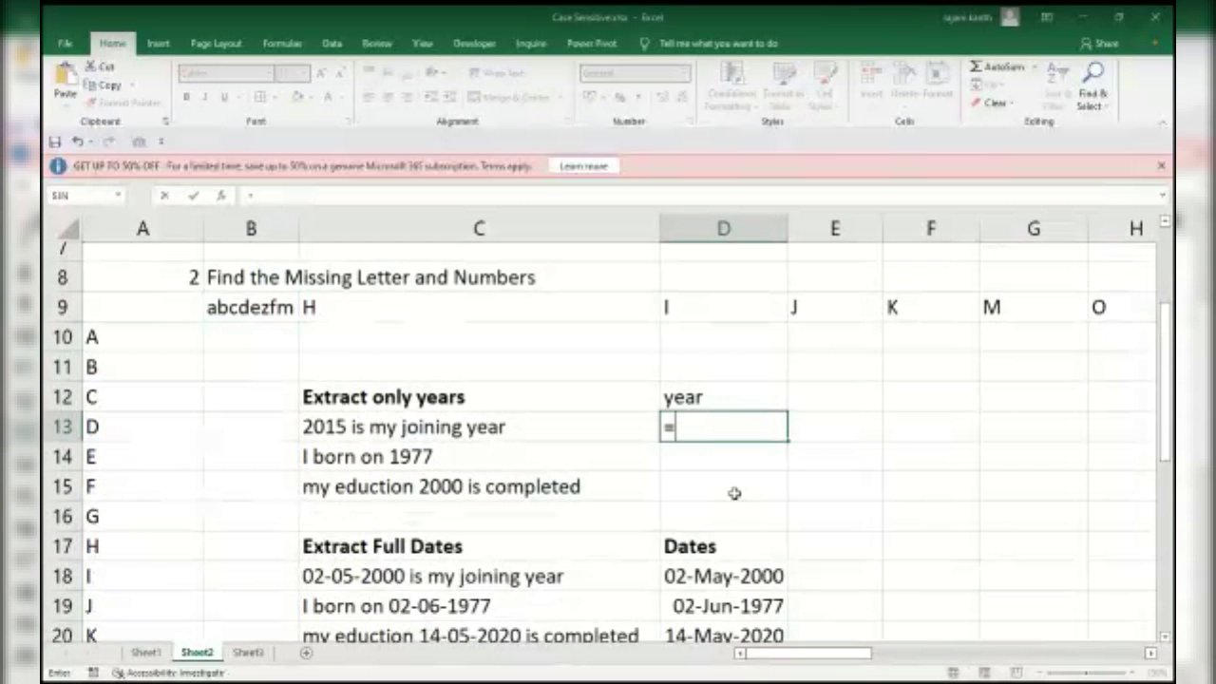
pyautogui.write('mid')
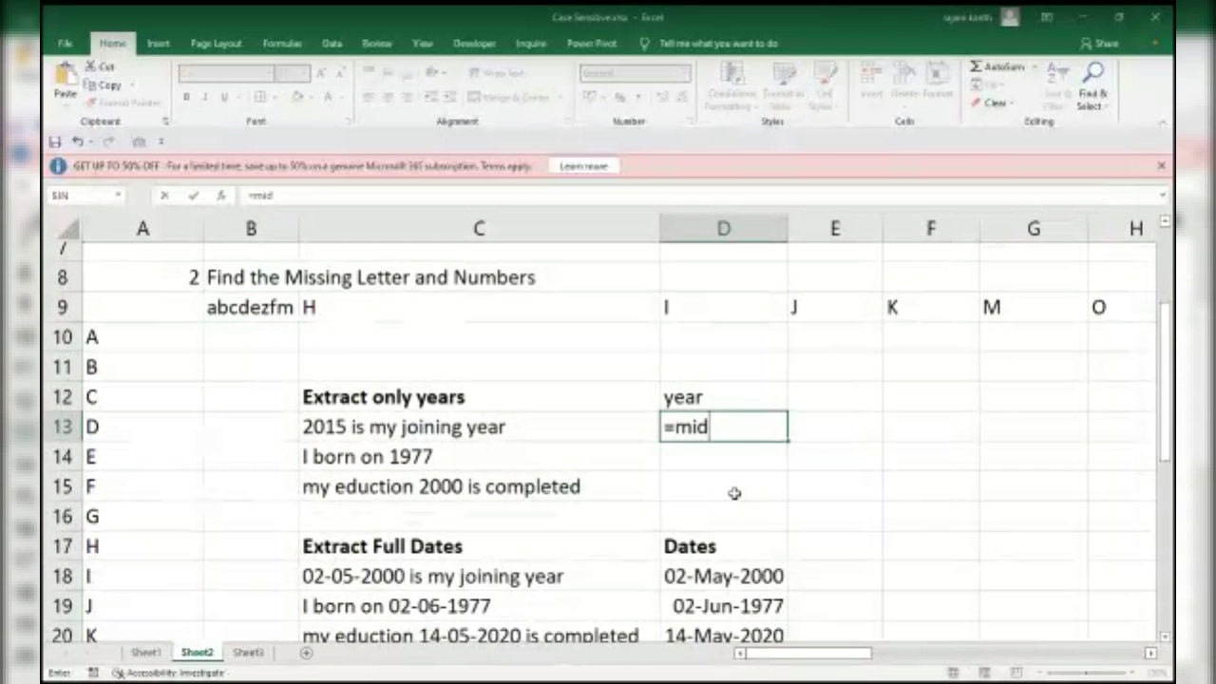
pyautogui.press('Tab')
pyautogui.press('Left')
pyautogui.write(',row')
pyautogui.press('Tab')
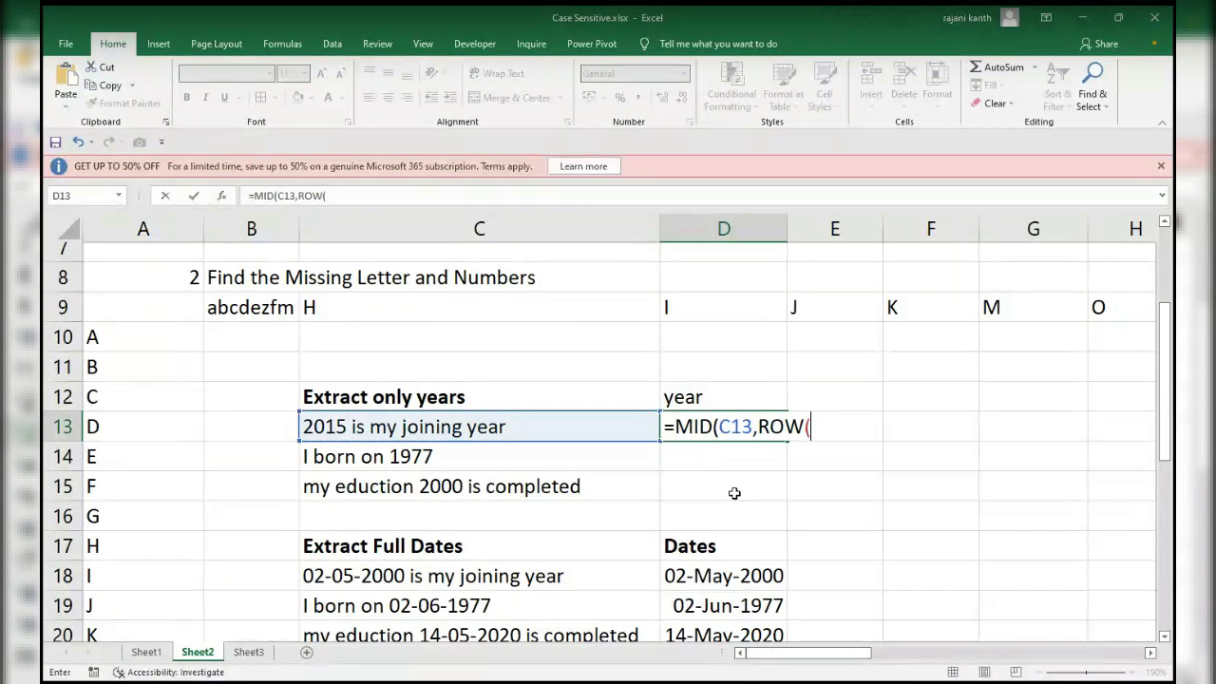
pyautogui.write('indi')
pyautogui.press('Tab')
pyautogui.write('"1:"&')
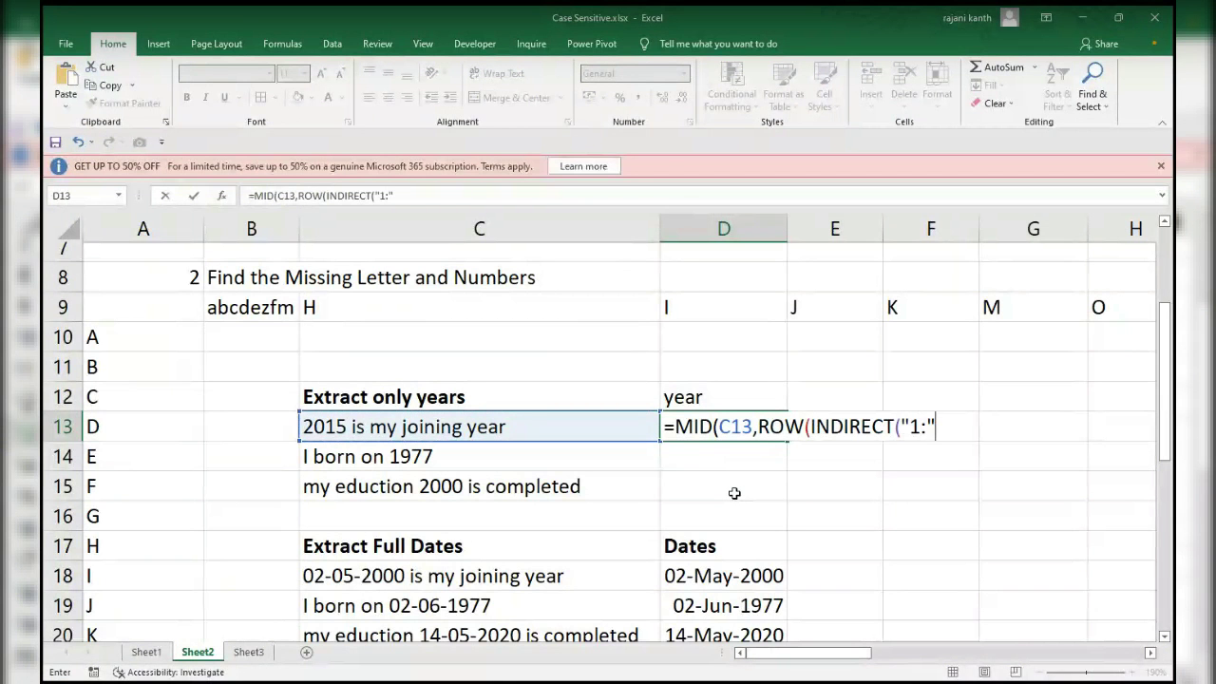
pyautogui.write('len')
pyautogui.press('Tab')
pyautogui.press('Left')
pyautogui.write(')))')
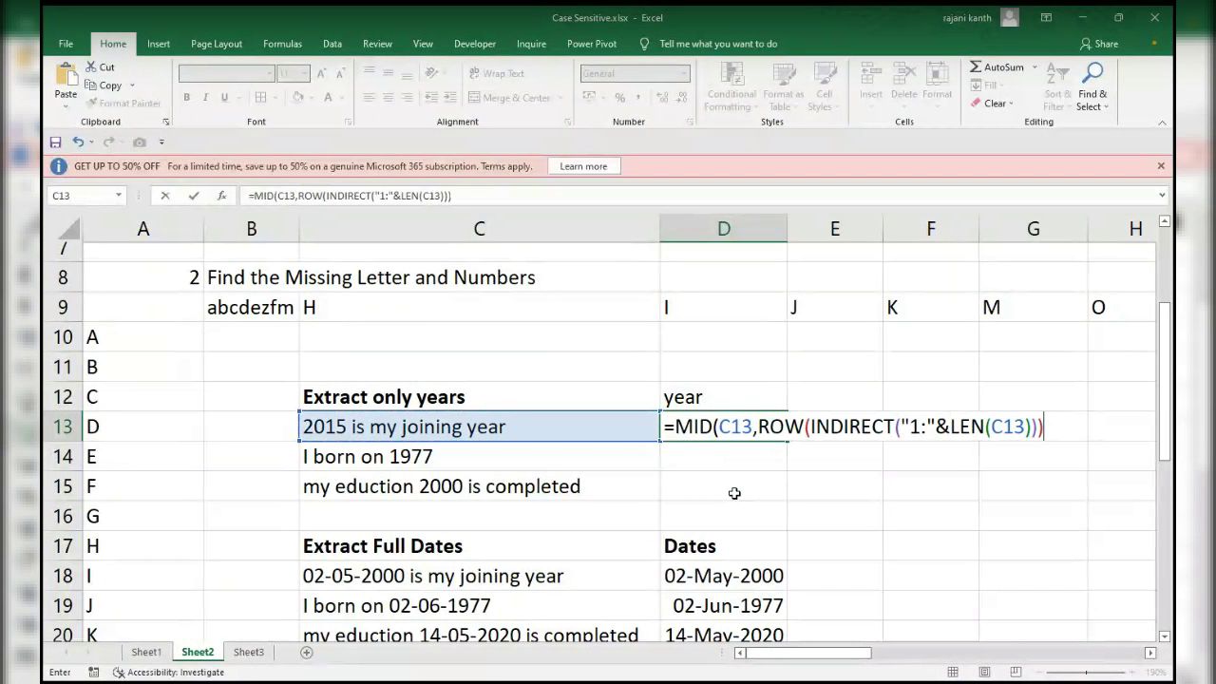
pyautogui.write(',')
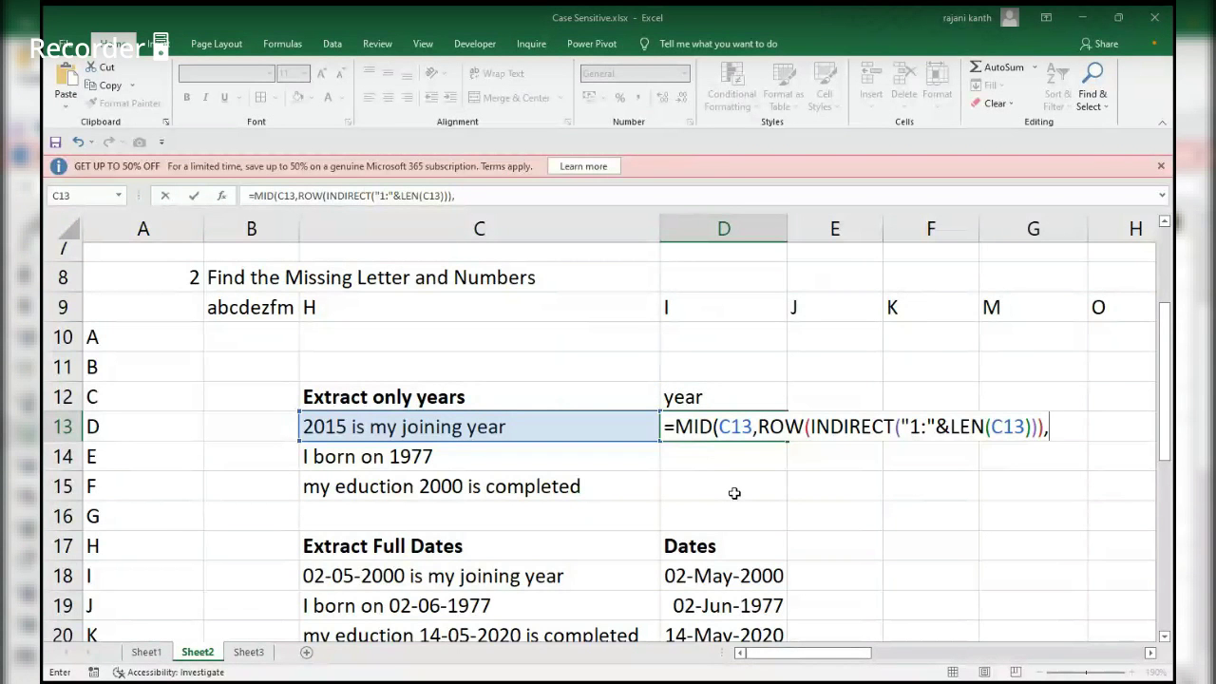
pyautogui.write('4')
# Preview the formula's array of four-character slices with F9, then restore the formula.
pyautogui.press('F9')
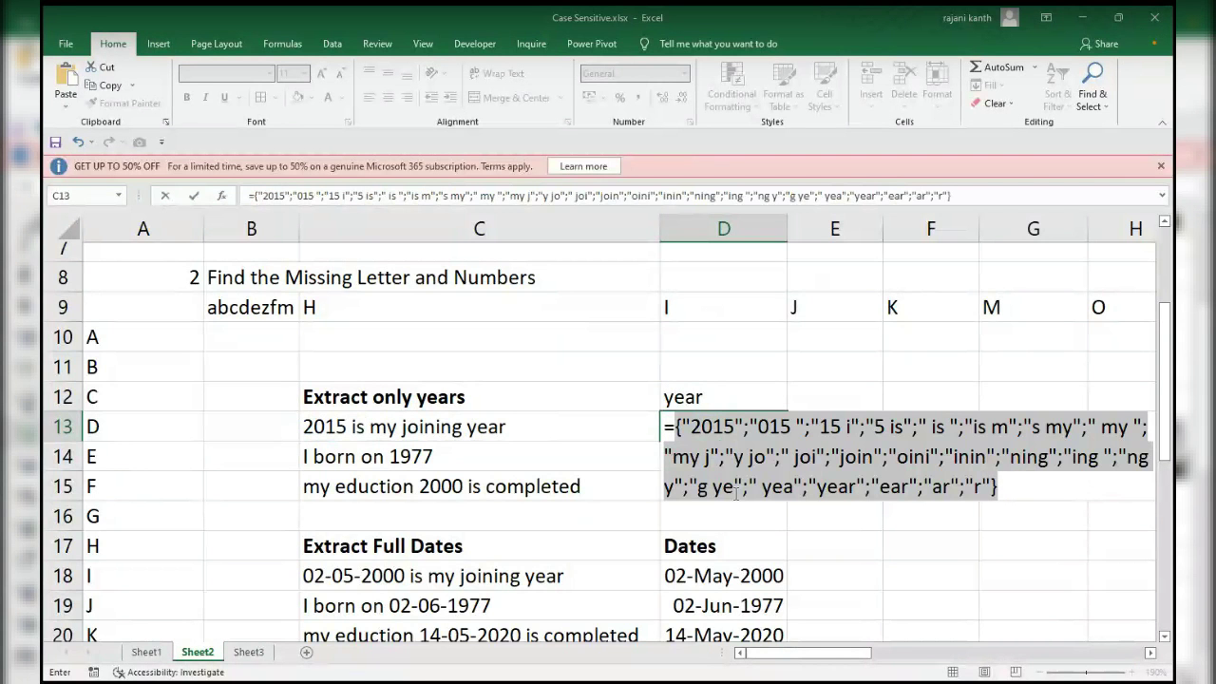
pyautogui.hotkey('ctrl', 'z')
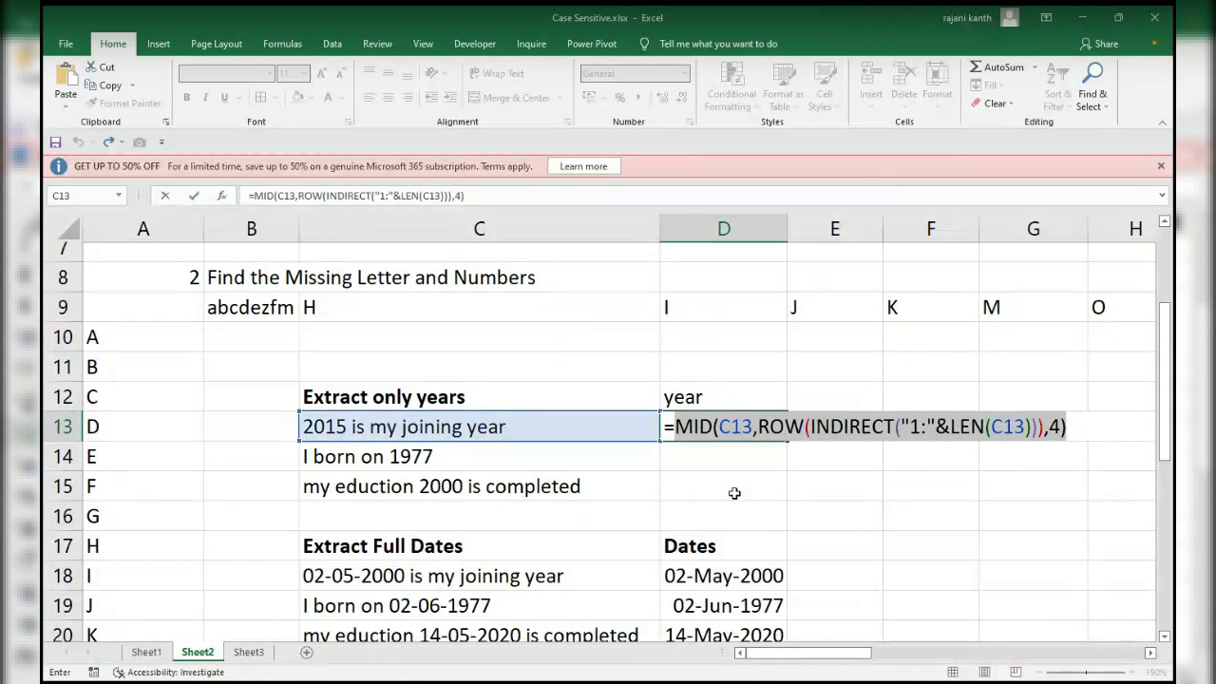
pyautogui.click(675, 428)
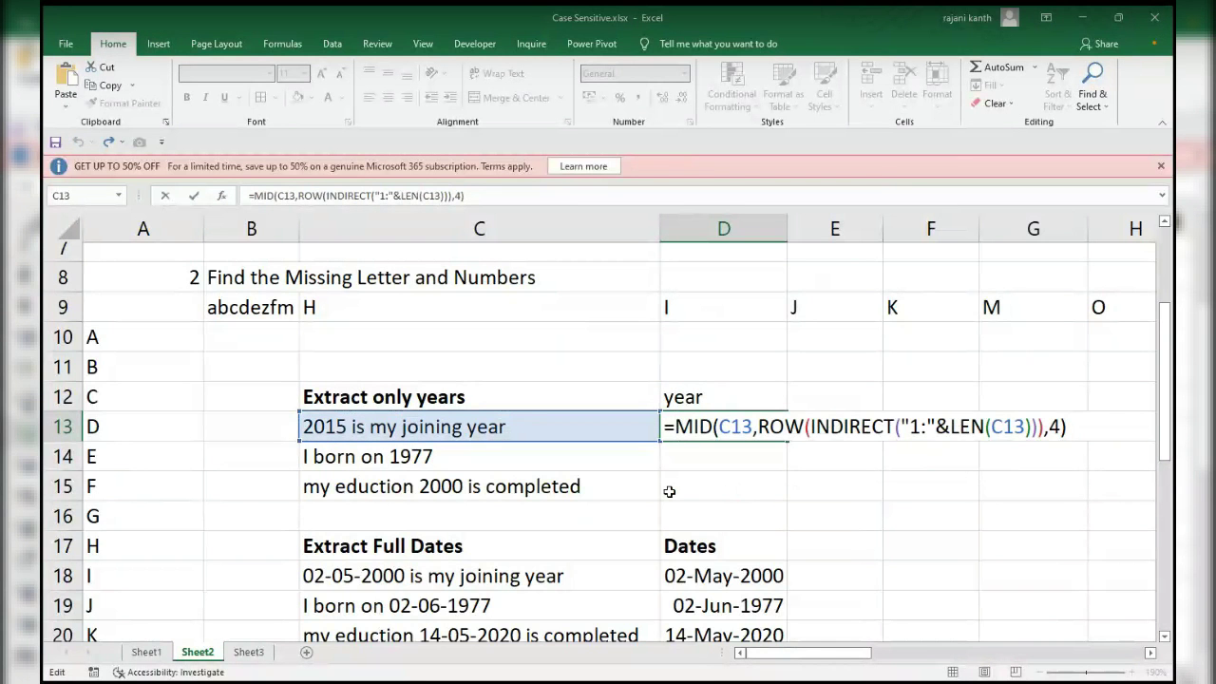
# Put -- before MID in D13's formula and preview the result: 2015, 15 and #VALUE! errors.
pyautogui.write('--')
pyautogui.press('F9')
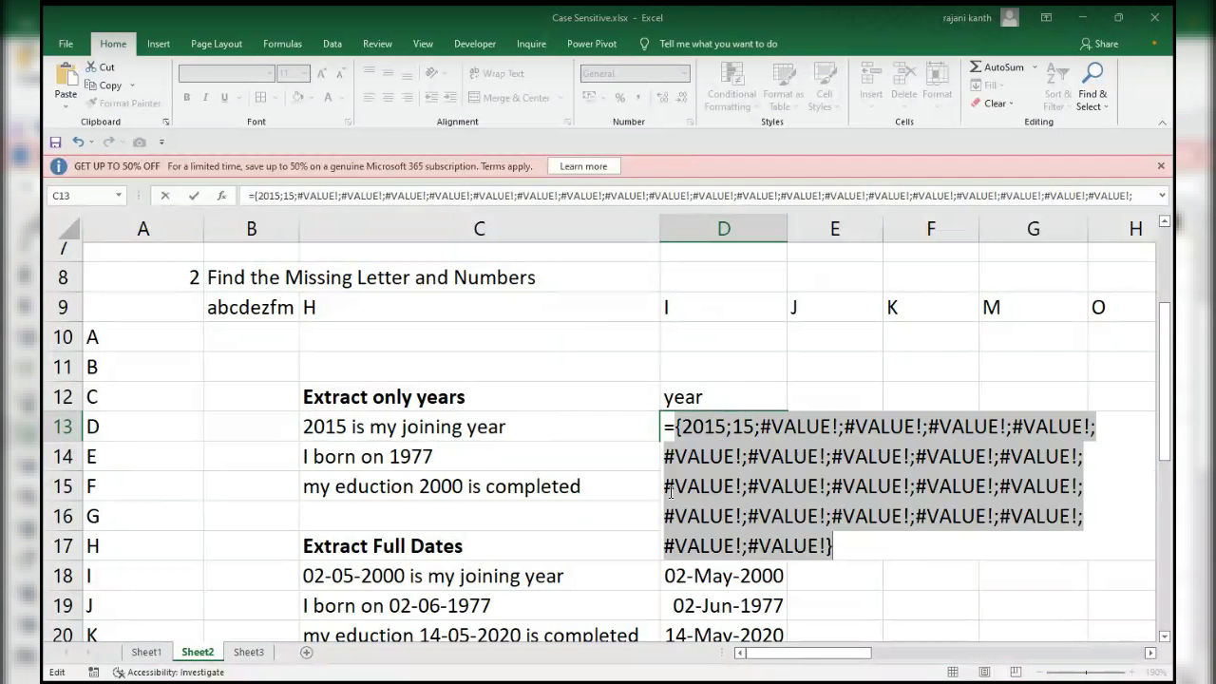
pyautogui.hotkey('ctrl', 'z')
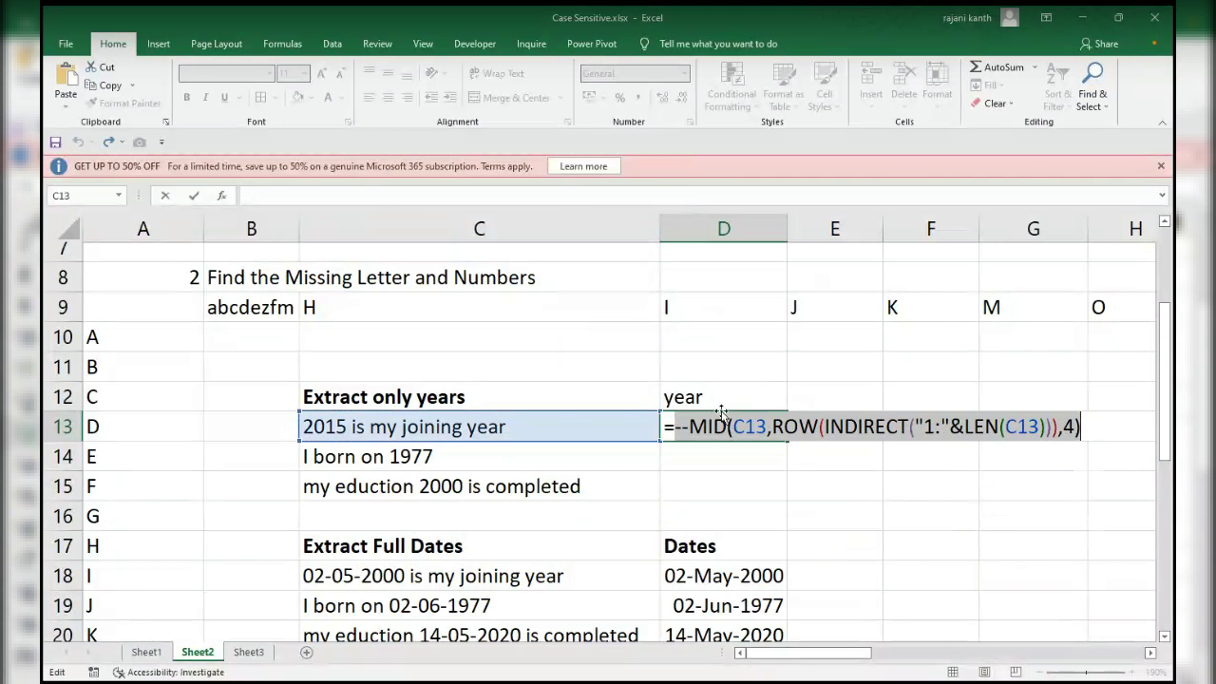
pyautogui.click(677, 426)
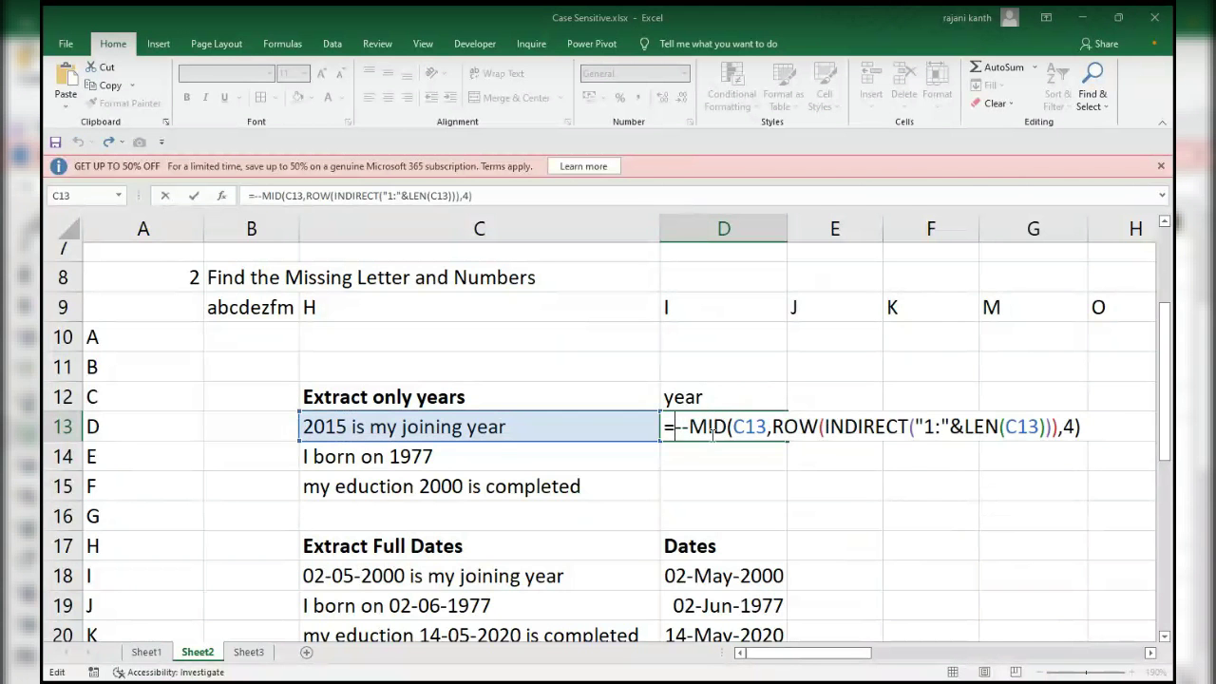
pyautogui.hotkey('shift', 'End')
pyautogui.press('F9')
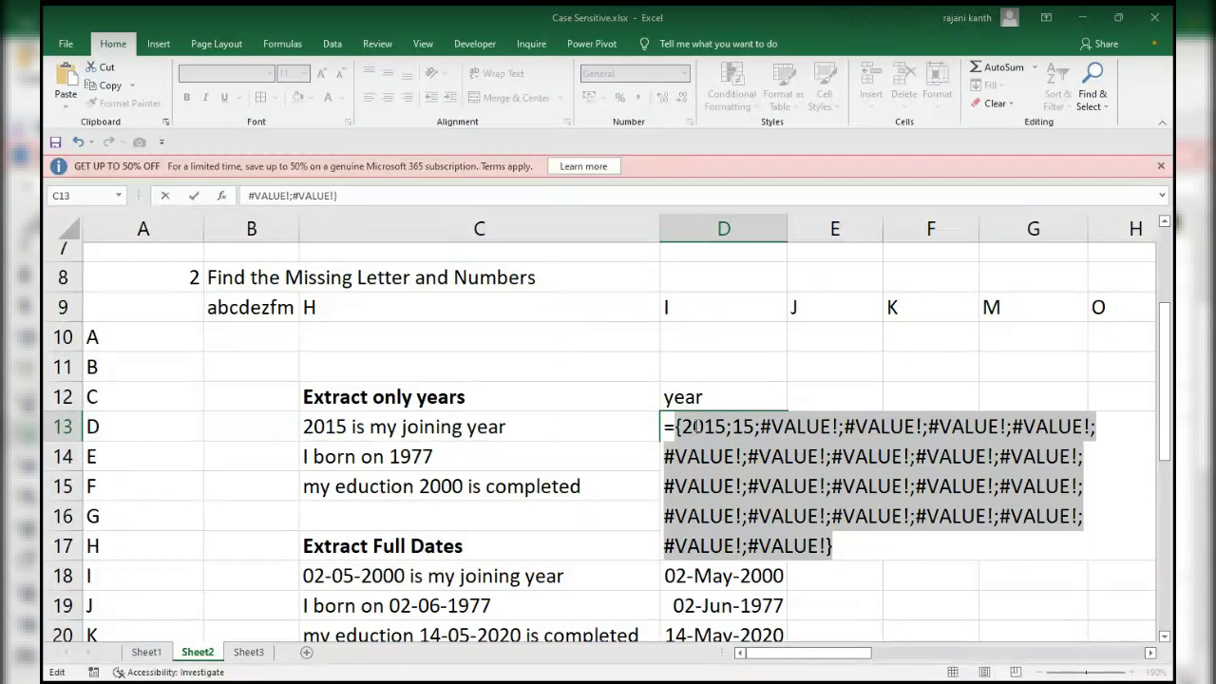
pyautogui.hotkey('ctrl', 'z')
pyautogui.click(675, 426)
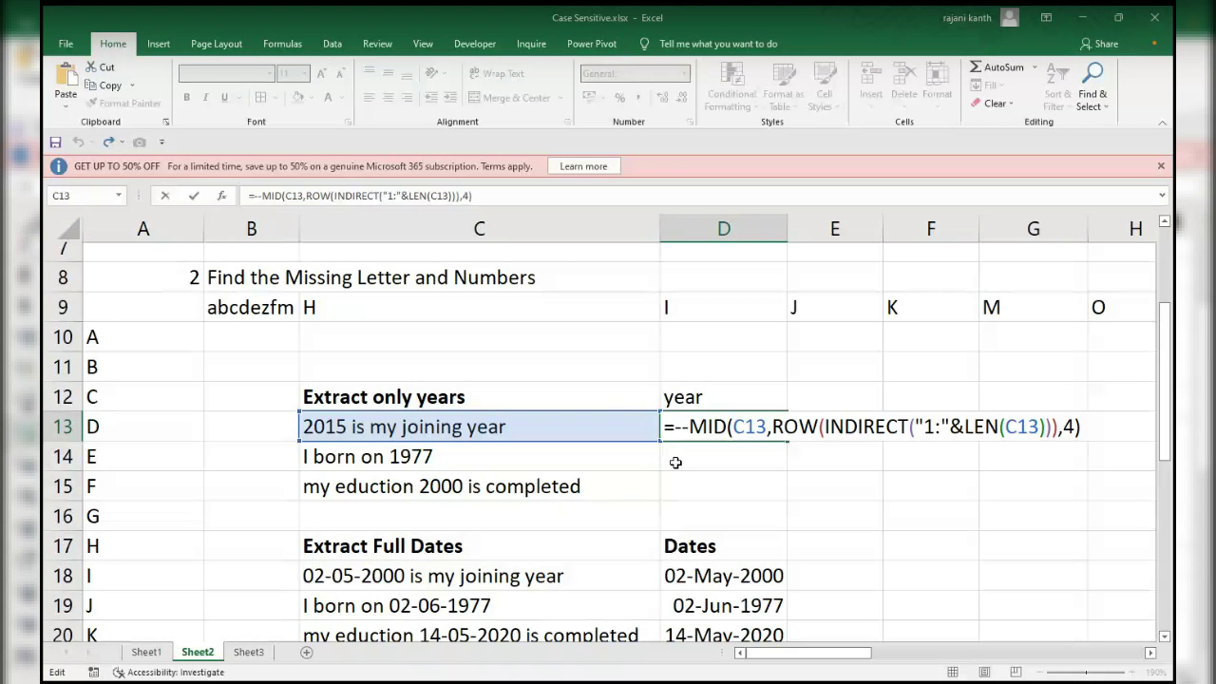
# Wrap D13's formula in IFERROR(...,"") and commit it as an array formula.
pyautogui.write('if')
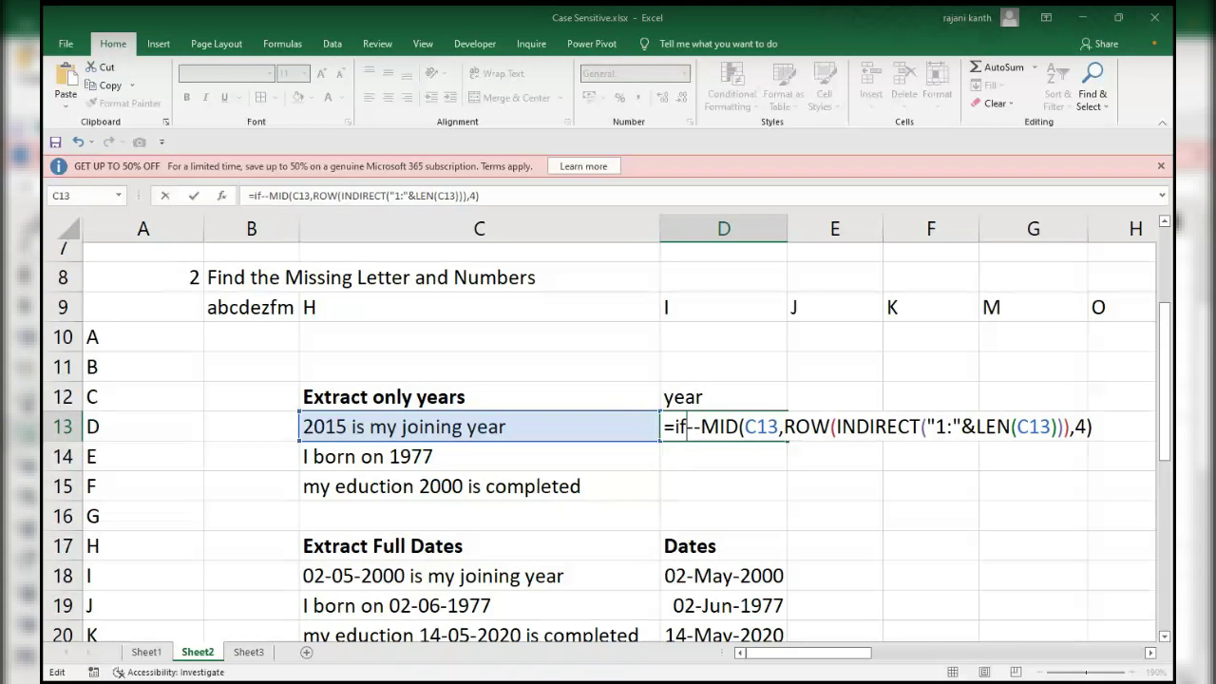
pyautogui.write('e')
pyautogui.press('Tab')
pyautogui.click(692, 456)
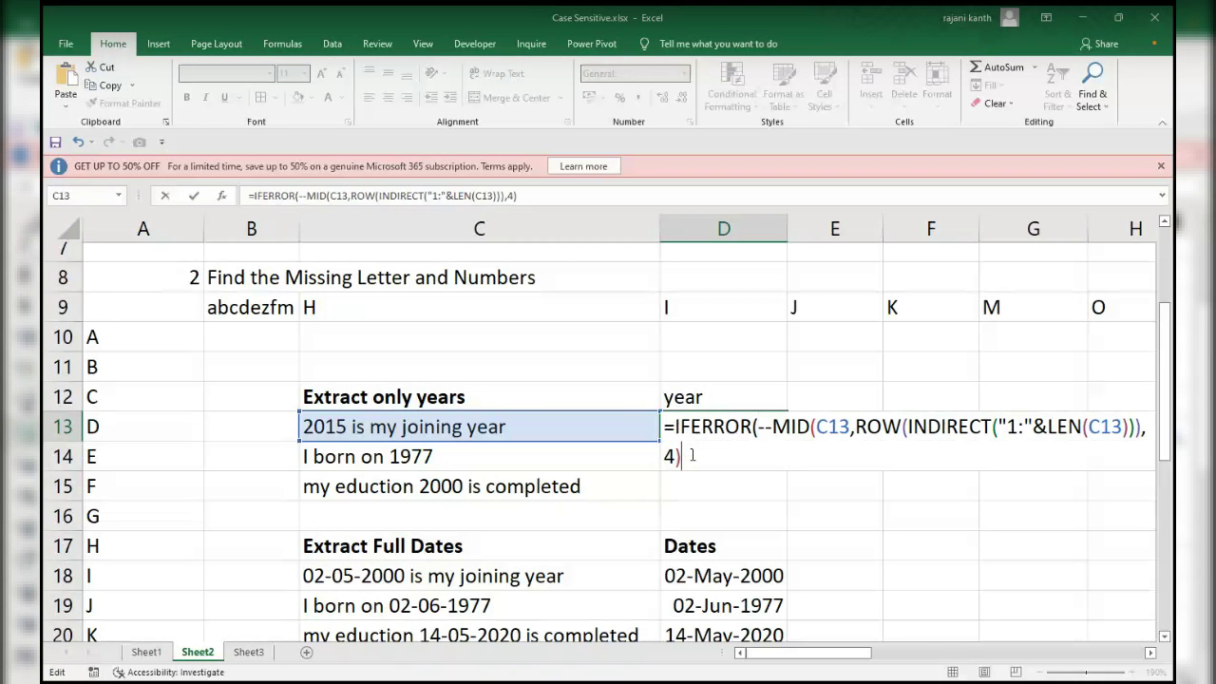
pyautogui.write(',"")')
pyautogui.hotkey('ctrl', 'shift', 'Return')
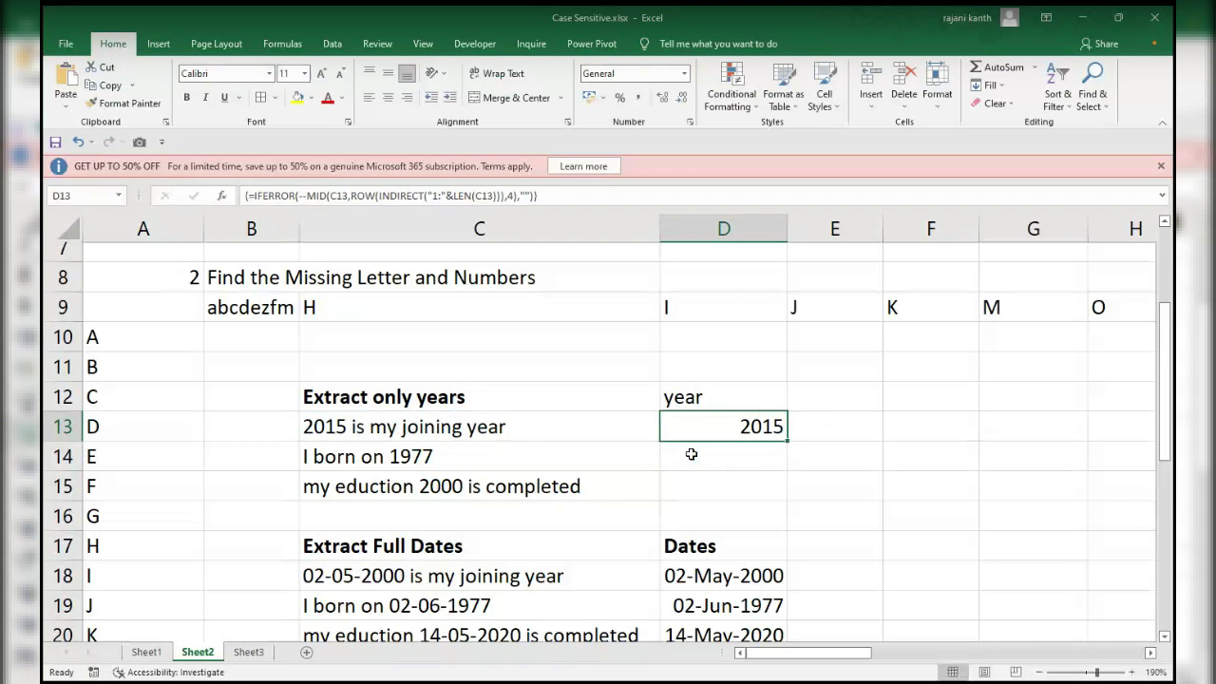
# Wrap the formula in MAX, array-commit it, and fill down to D15 for 2015, 1977, 2000.
pyautogui.doubleClick(747, 425)
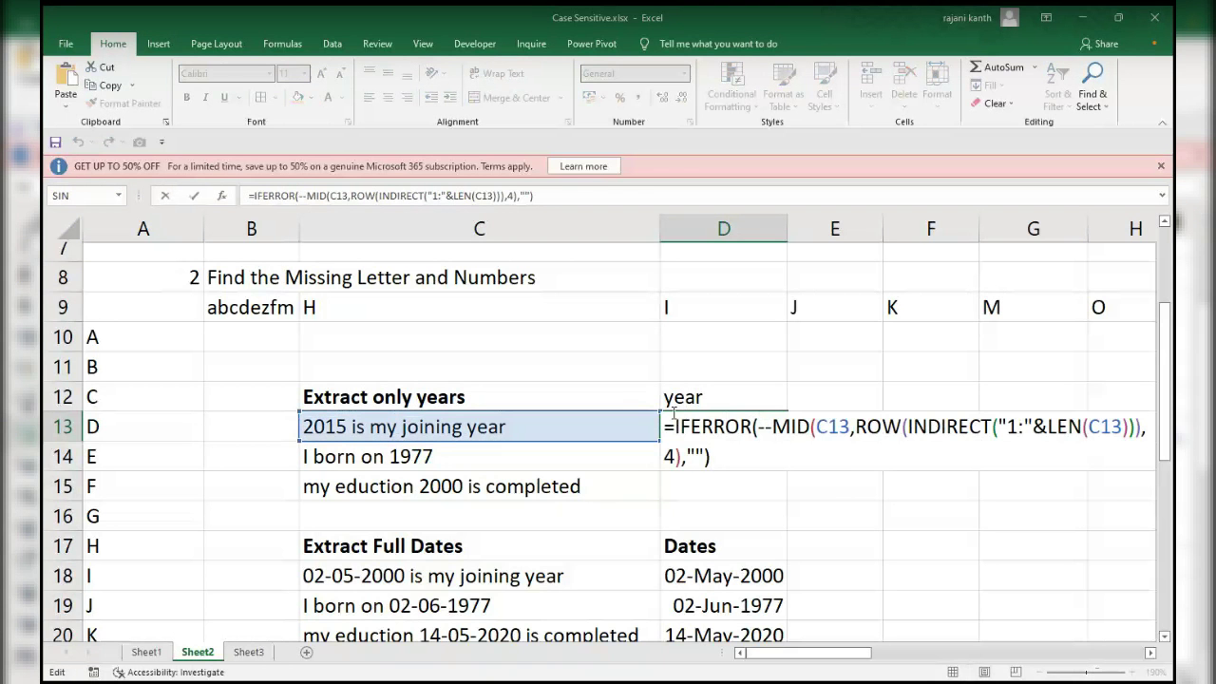
pyautogui.write('max')
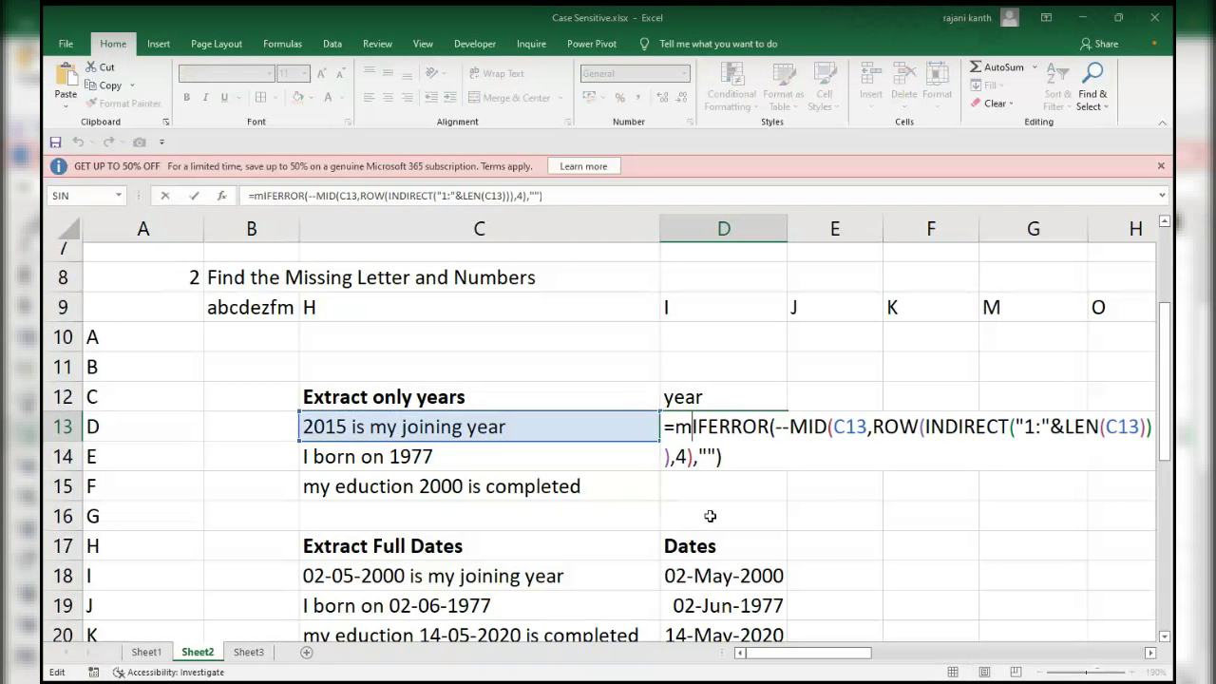
pyautogui.press('Tab')
pyautogui.click(788, 454)
pyautogui.write(')')
pyautogui.hotkey('ctrl', 'shift', 'Return')
pyautogui.doubleClick(786, 441)
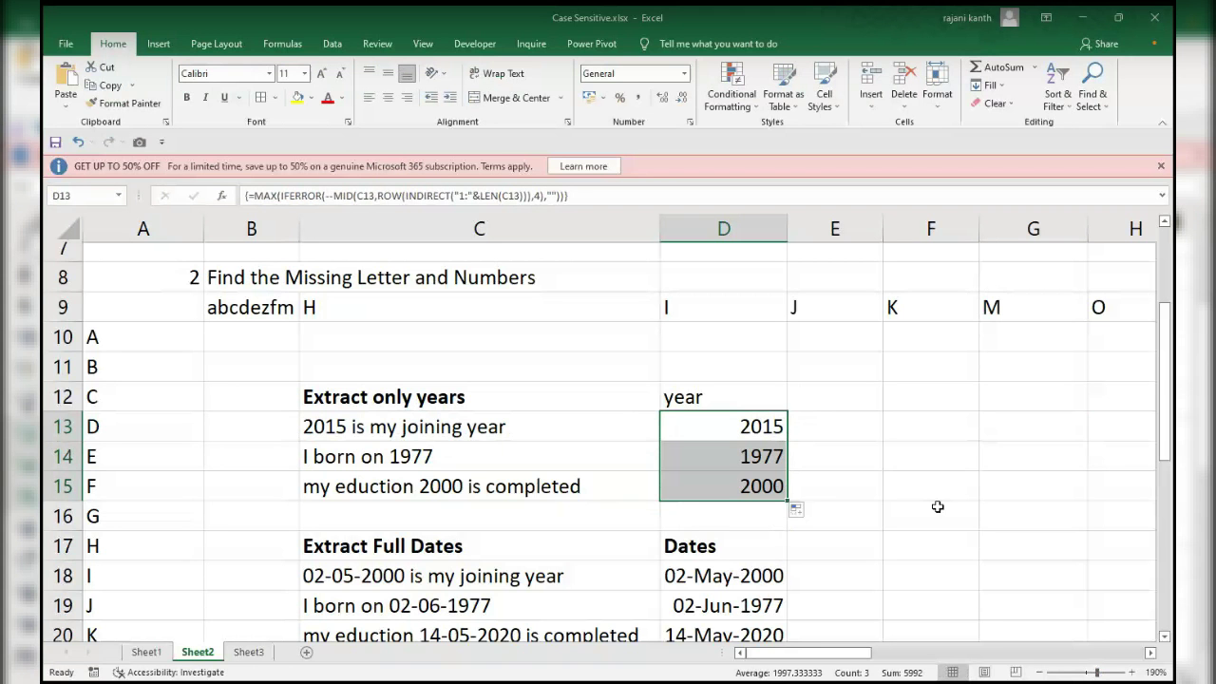
# Copy the year formula text from D13.
pyautogui.scroll(-1, 1166, 376)
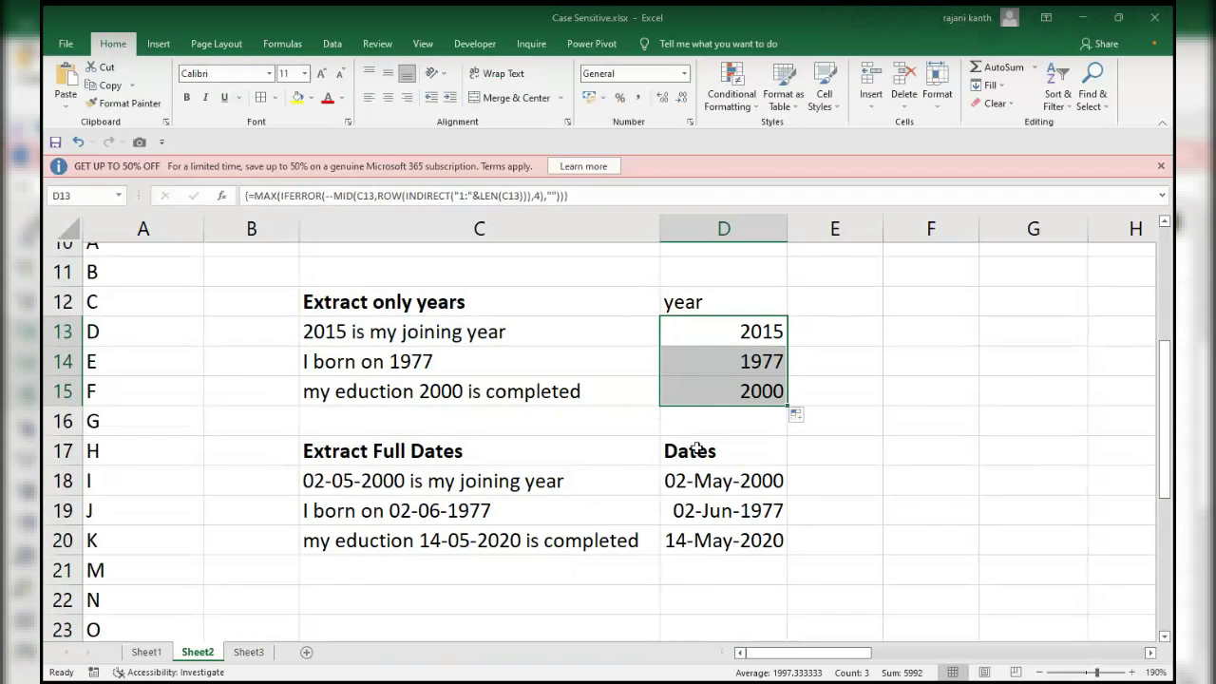
pyautogui.click(766, 328)
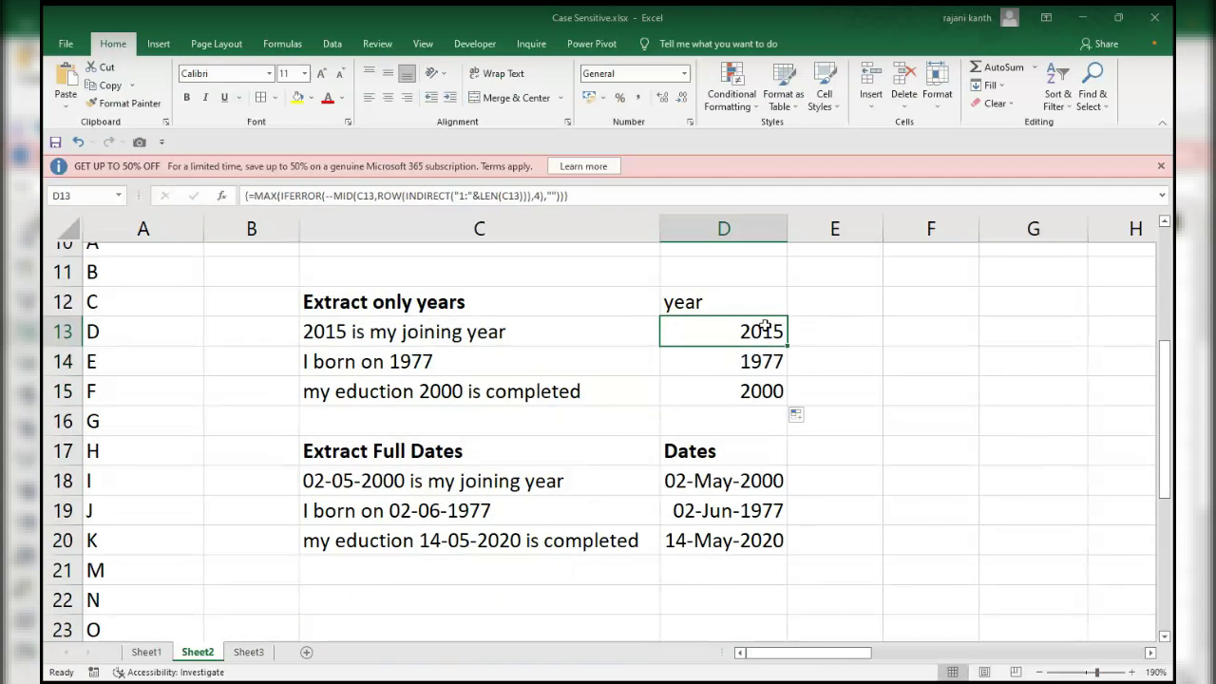
pyautogui.doubleClick(766, 328)
pyautogui.moveTo(775, 361); pyautogui.dragTo(652, 325)
pyautogui.hotkey('ctrl', 'c')
pyautogui.press('Escape')
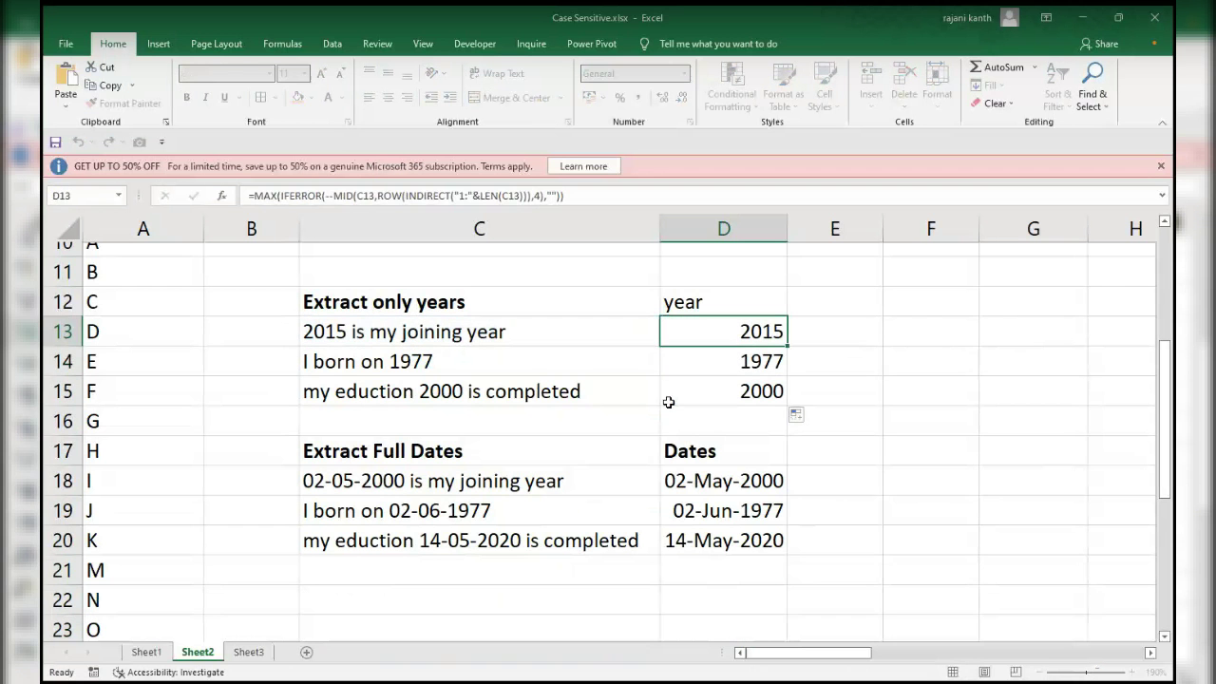
# Clear the old dates in D18:D20 and paste the copied formula into D18.
pyautogui.moveTo(728, 582); pyautogui.dragTo(724, 483)
pyautogui.press('Delete')
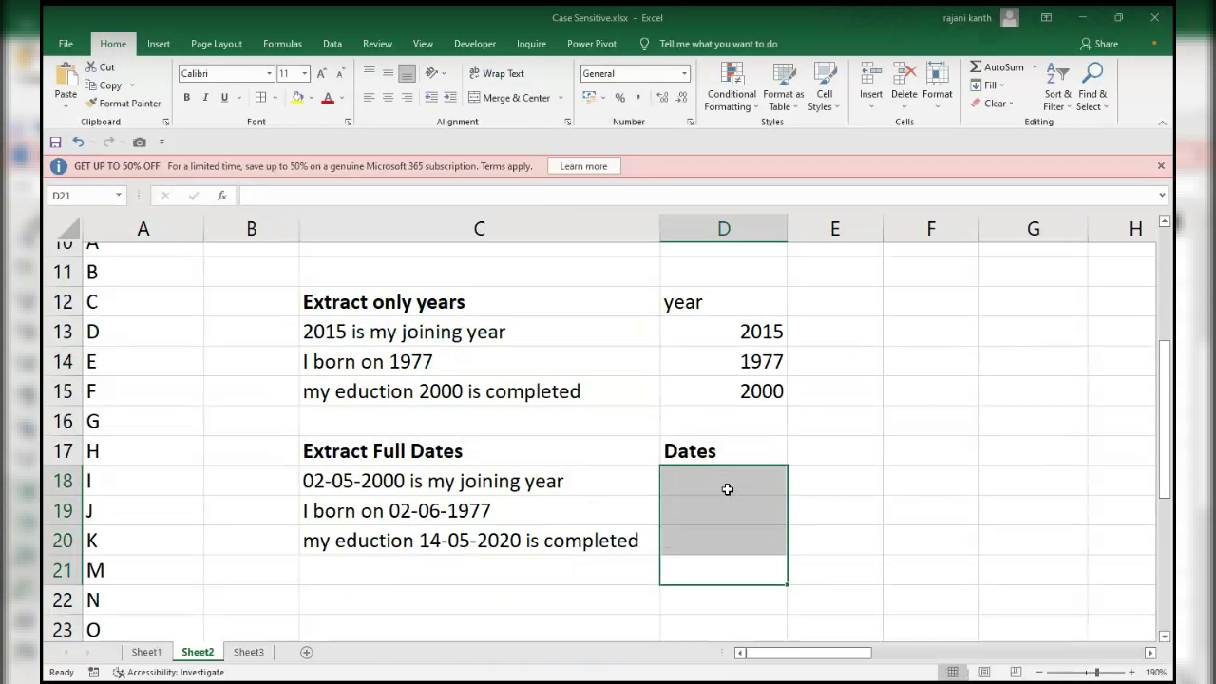
pyautogui.press('Up')
pyautogui.press('Down')
pyautogui.press('Up')
pyautogui.press('Up')
pyautogui.press('Up')
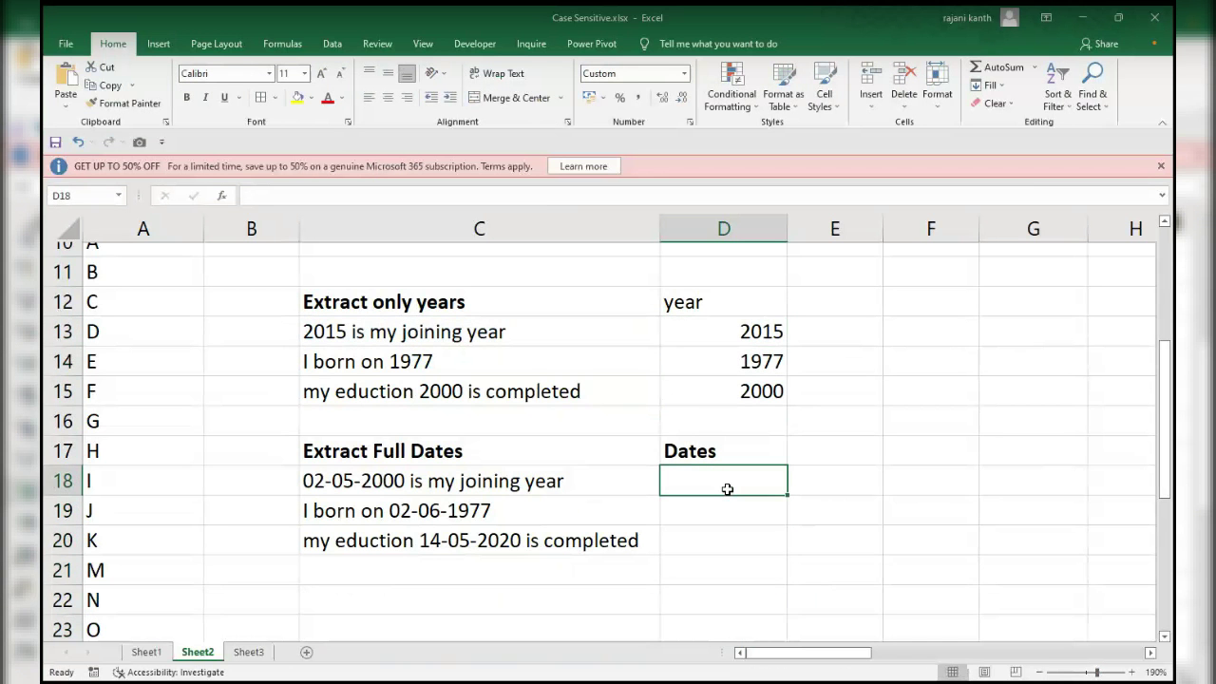
pyautogui.doubleClick(728, 489)
pyautogui.hotkey('ctrl', 'v')
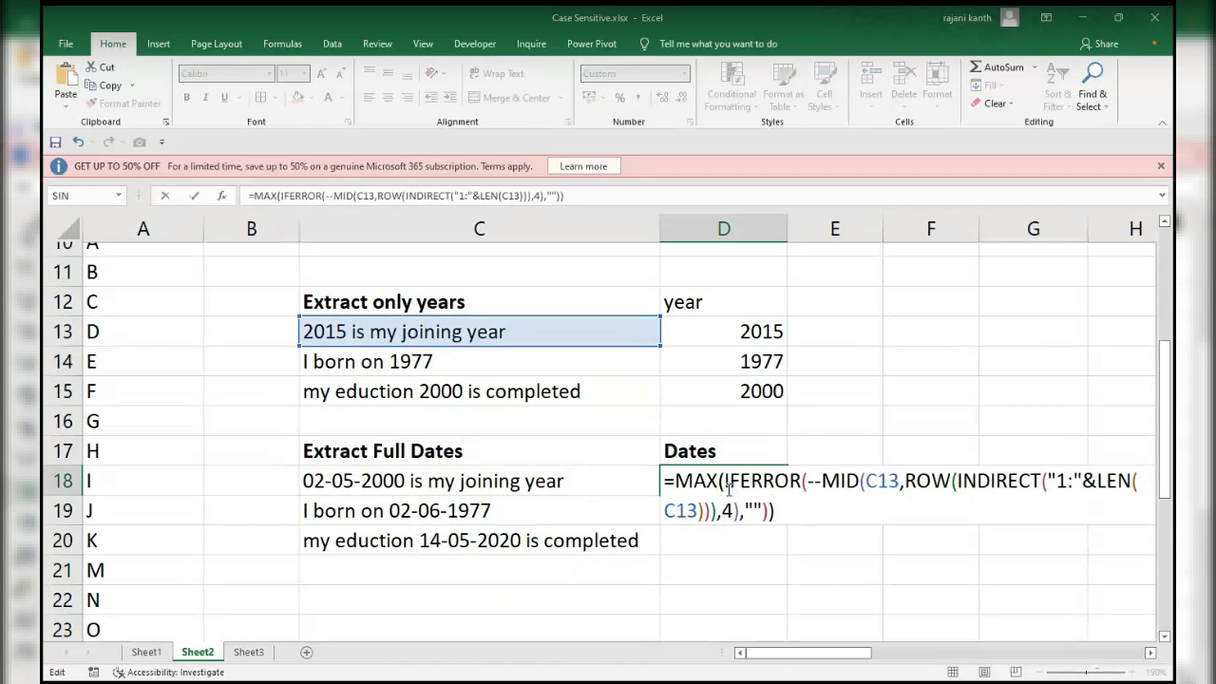
# Point D18's formula at C18, change the slice length to 10, and array-commit it.
pyautogui.moveTo(608, 348); pyautogui.dragTo(567, 478)
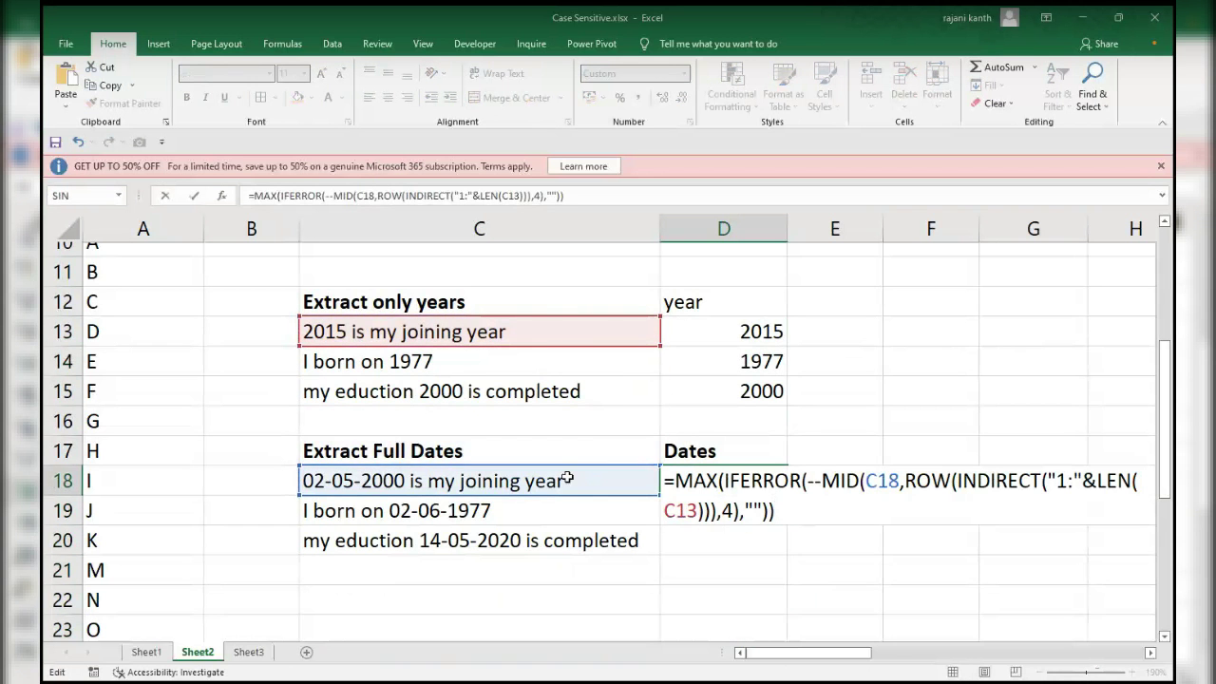
pyautogui.moveTo(557, 349); pyautogui.dragTo(547, 481)
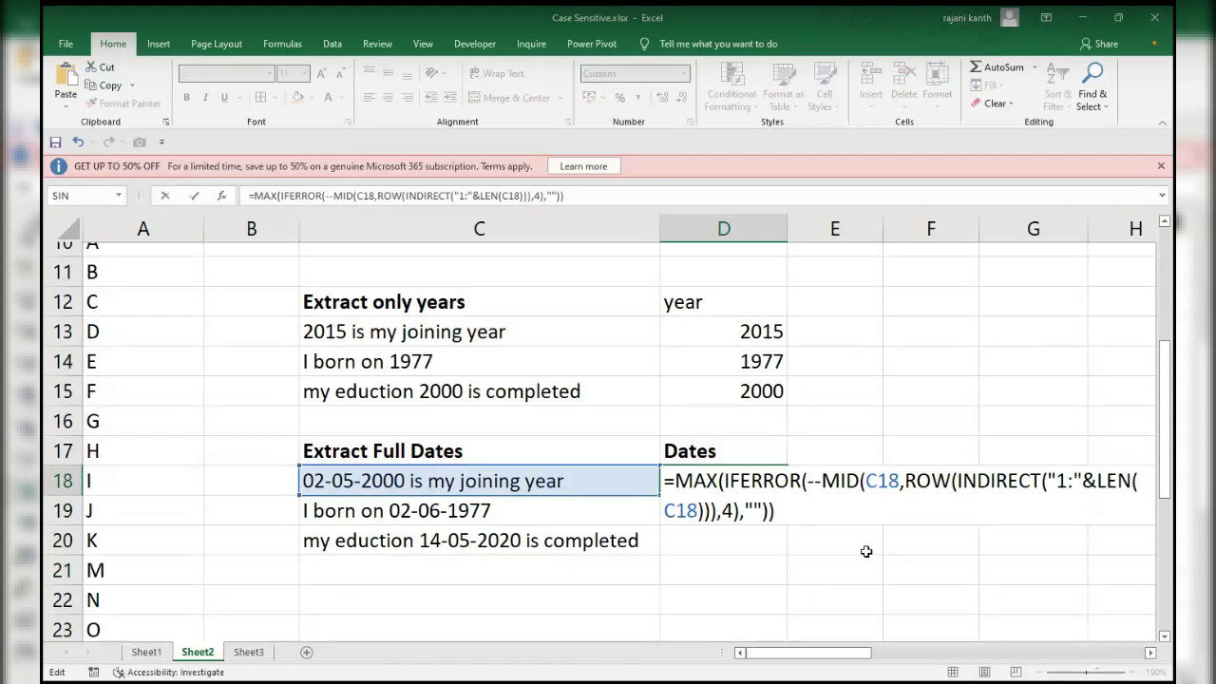
pyautogui.doubleClick(731, 515)
pyautogui.write('10')
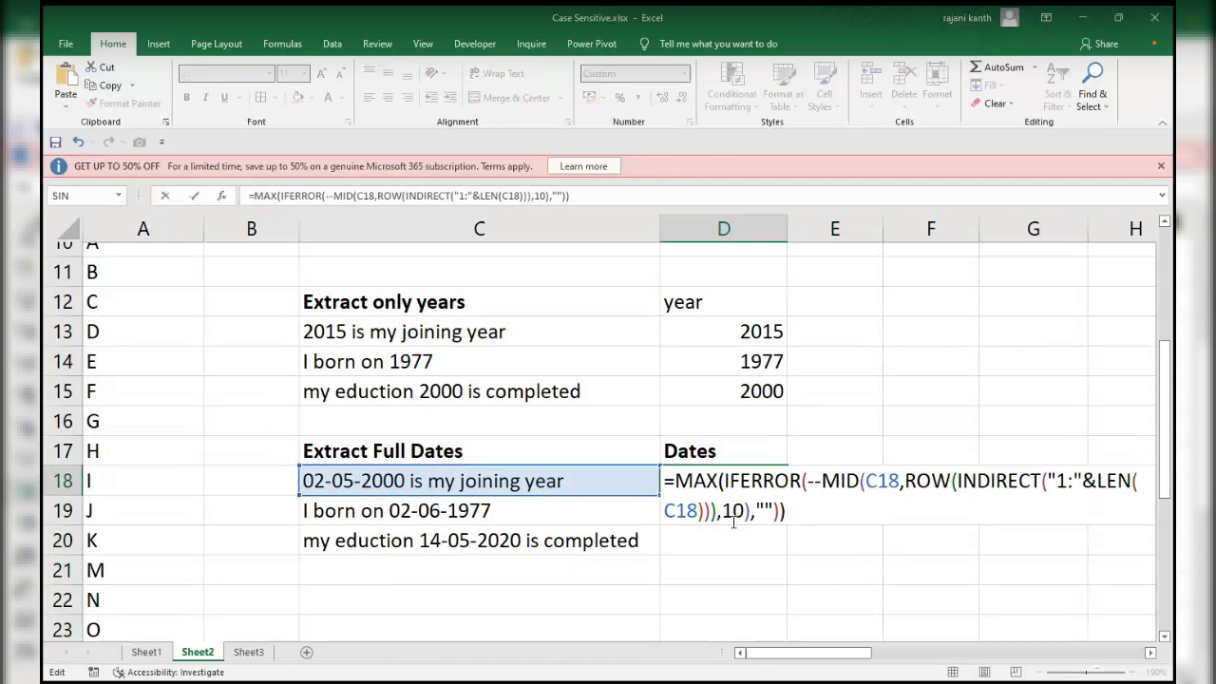
pyautogui.hotkey('ctrl', 'Return')
pyautogui.hotkey('ctrl', 'z')
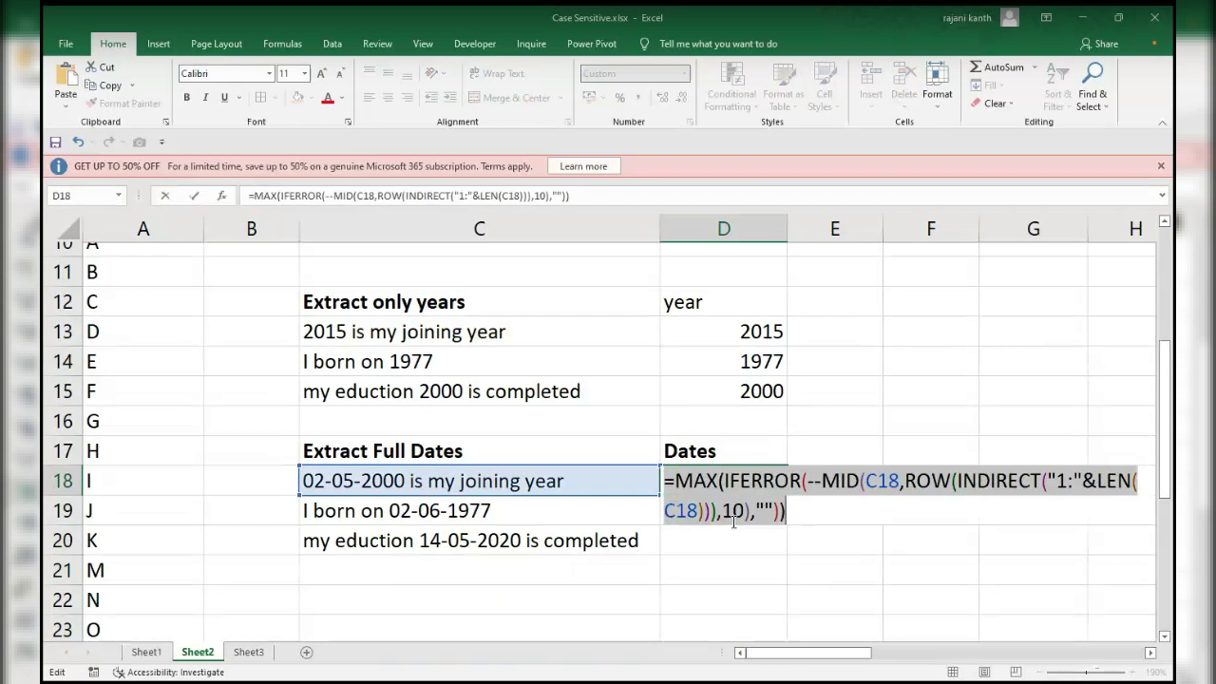
pyautogui.hotkey('ctrl', 'shift', 'Return')
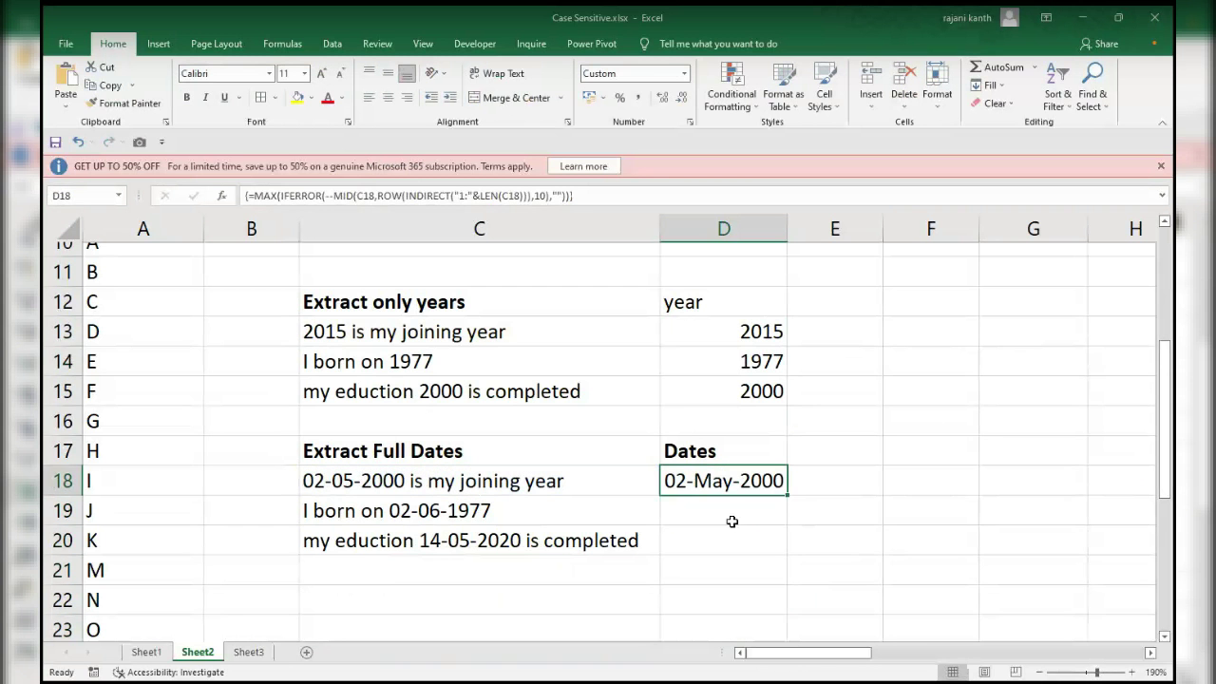
# Copy the date formula down to D19:D20 and show the results as plain serial numbers.
pyautogui.doubleClick(787, 495)
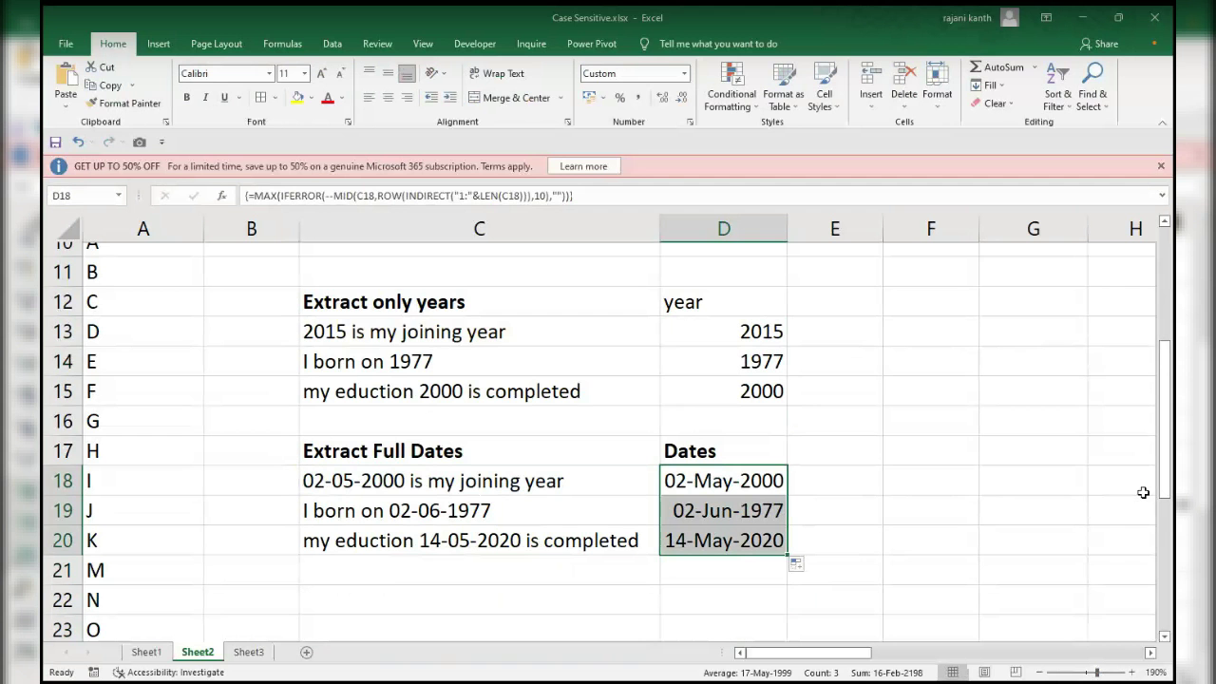
pyautogui.hotkey('ctrl', '1')
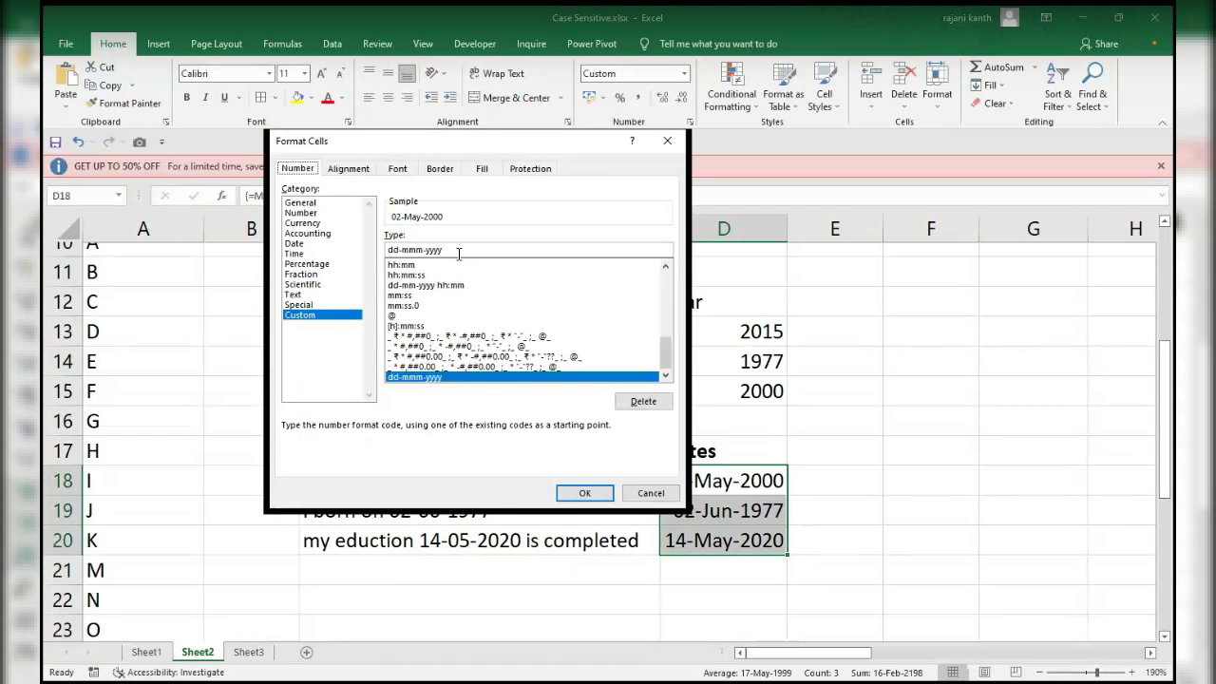
pyautogui.press('Return')
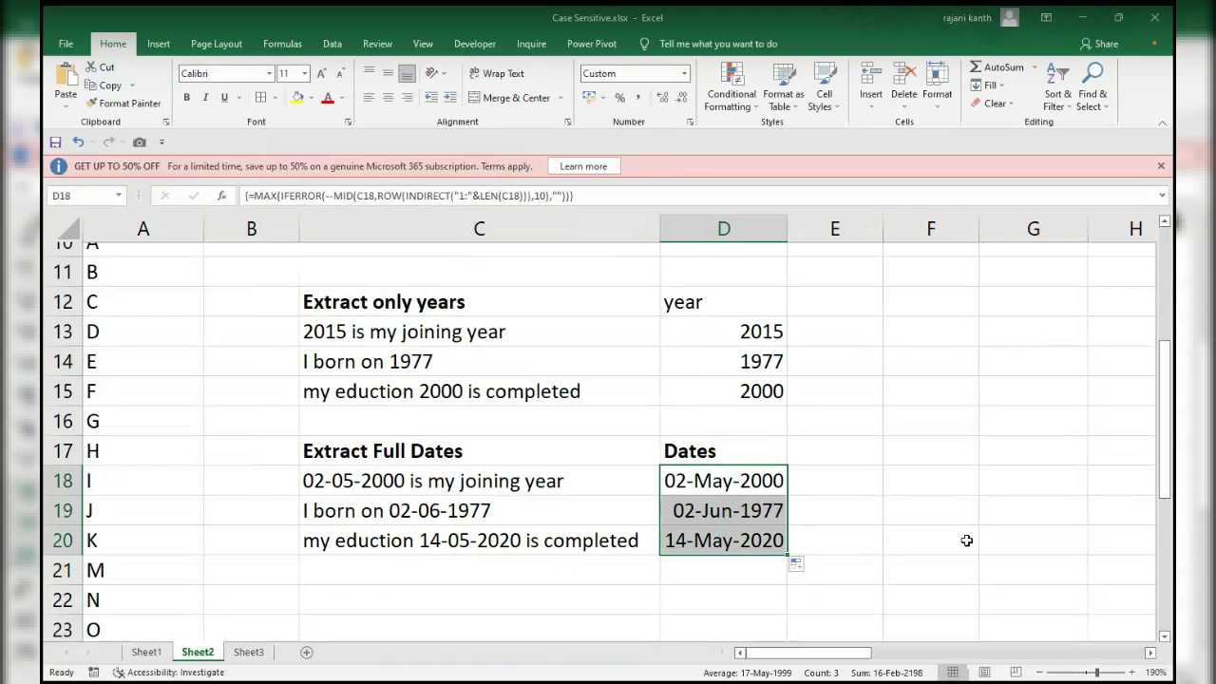
pyautogui.hotkey('ctrl', 'shift', '~')
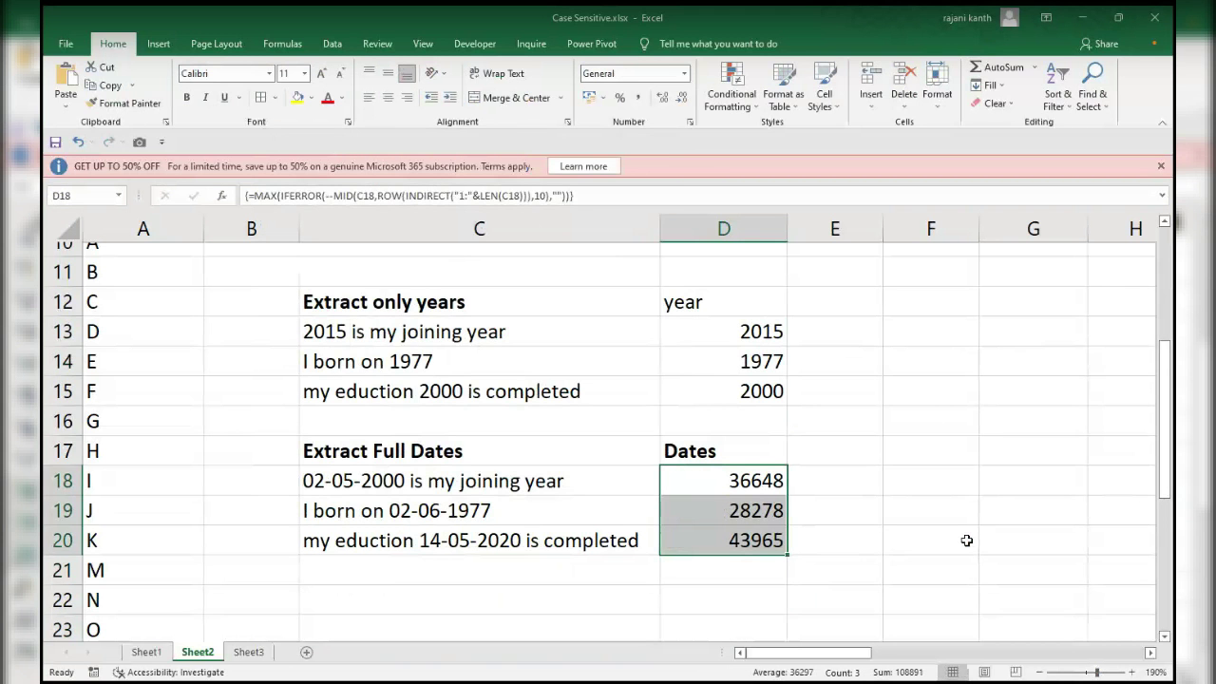
# Apply the custom number format dd-mm-yyyy to D18:D20.
pyautogui.hotkey('ctrl', '1')
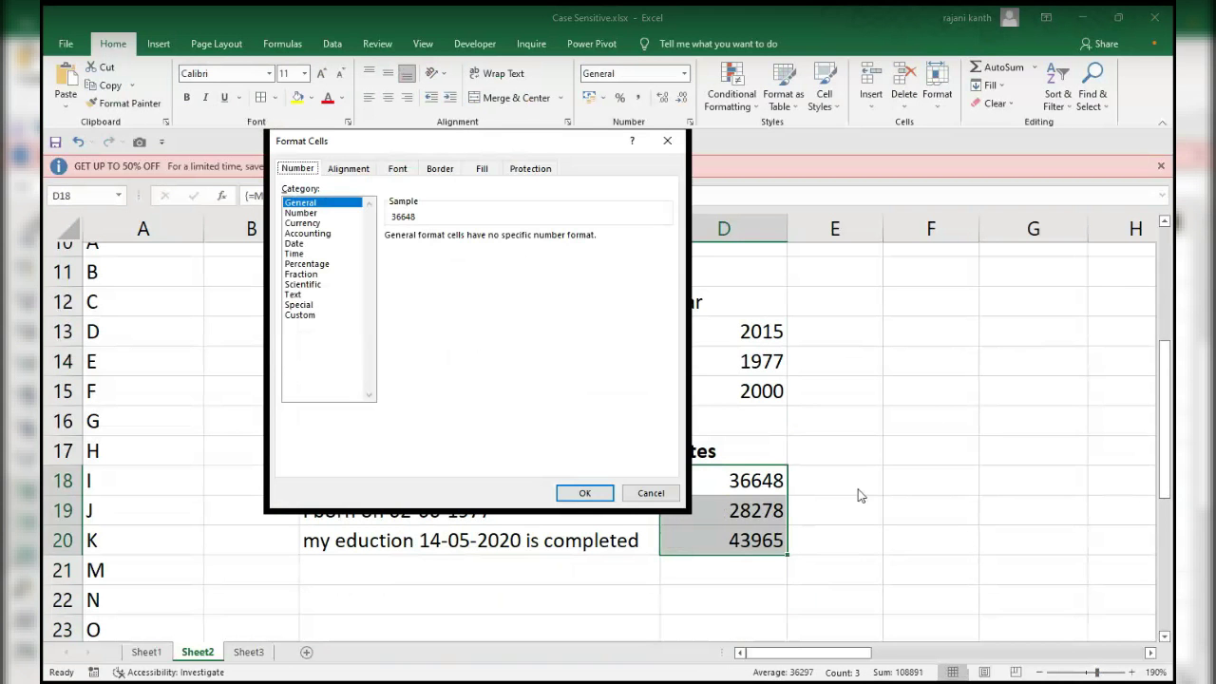
pyautogui.click(294, 314)
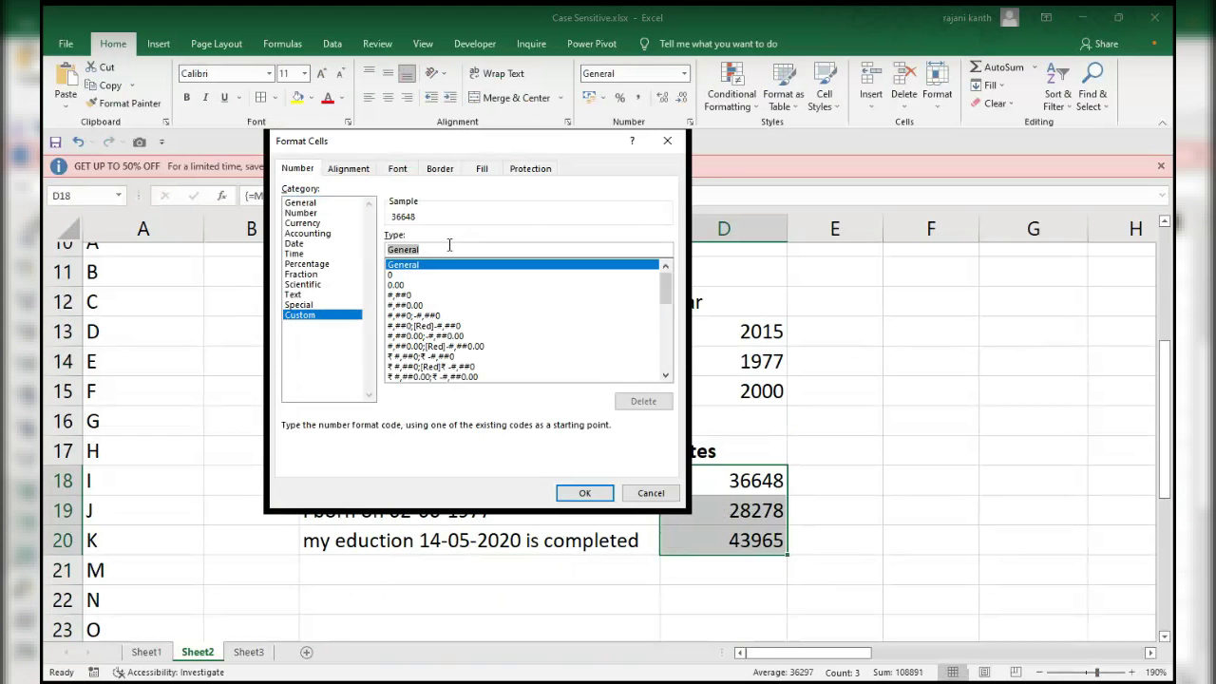
pyautogui.write('mm')
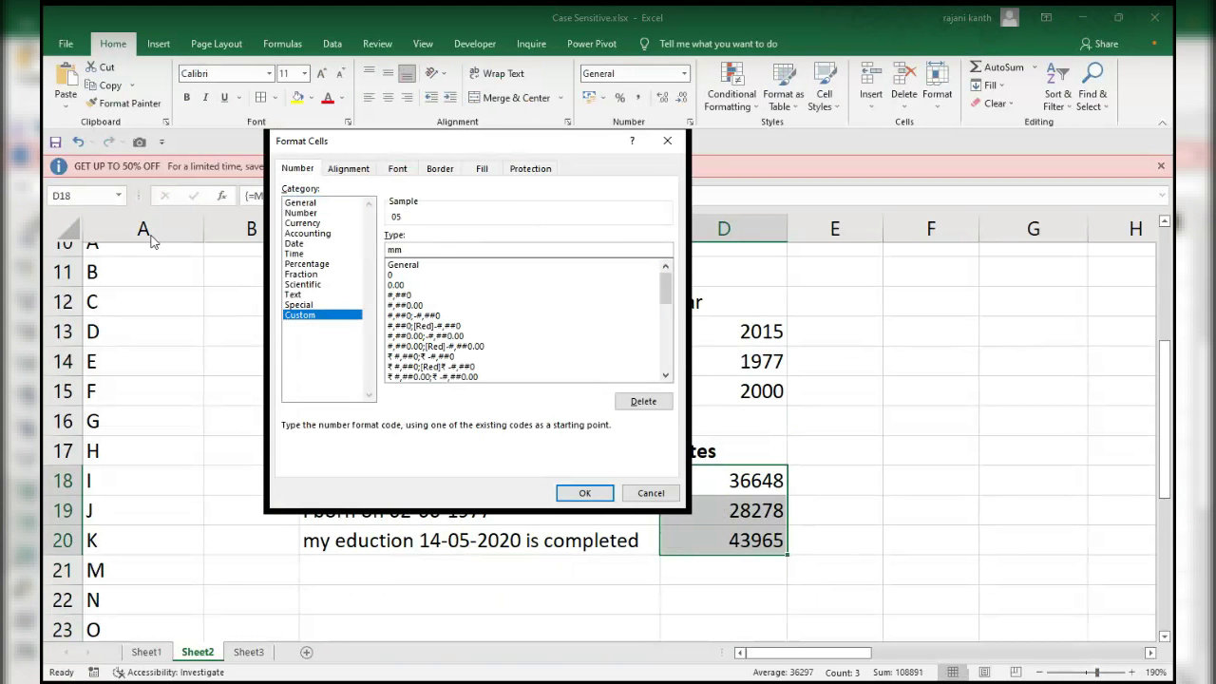
pyautogui.press('BackSpace')
pyautogui.press('BackSpace')
pyautogui.write('dd-mm-yyyy')
pyautogui.press('Return')
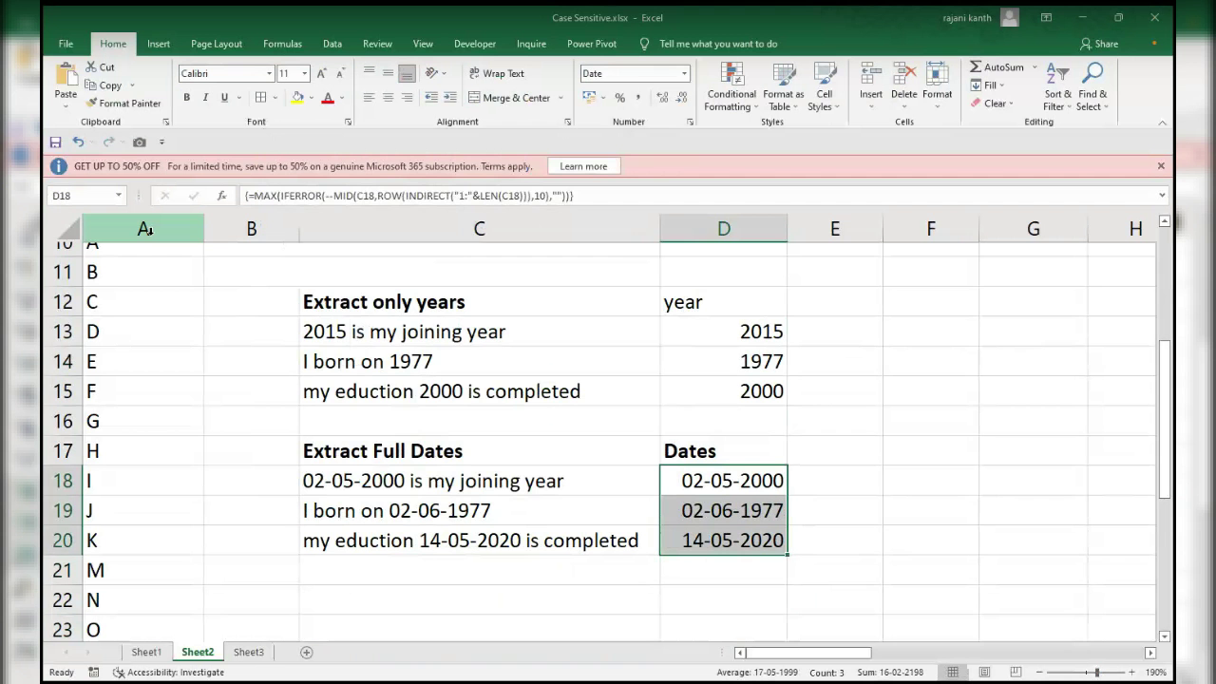
# Change the custom format to dd-mmm-yyyy so the dates read like 02-May-2000.
pyautogui.hotkey('ctrl', '1')
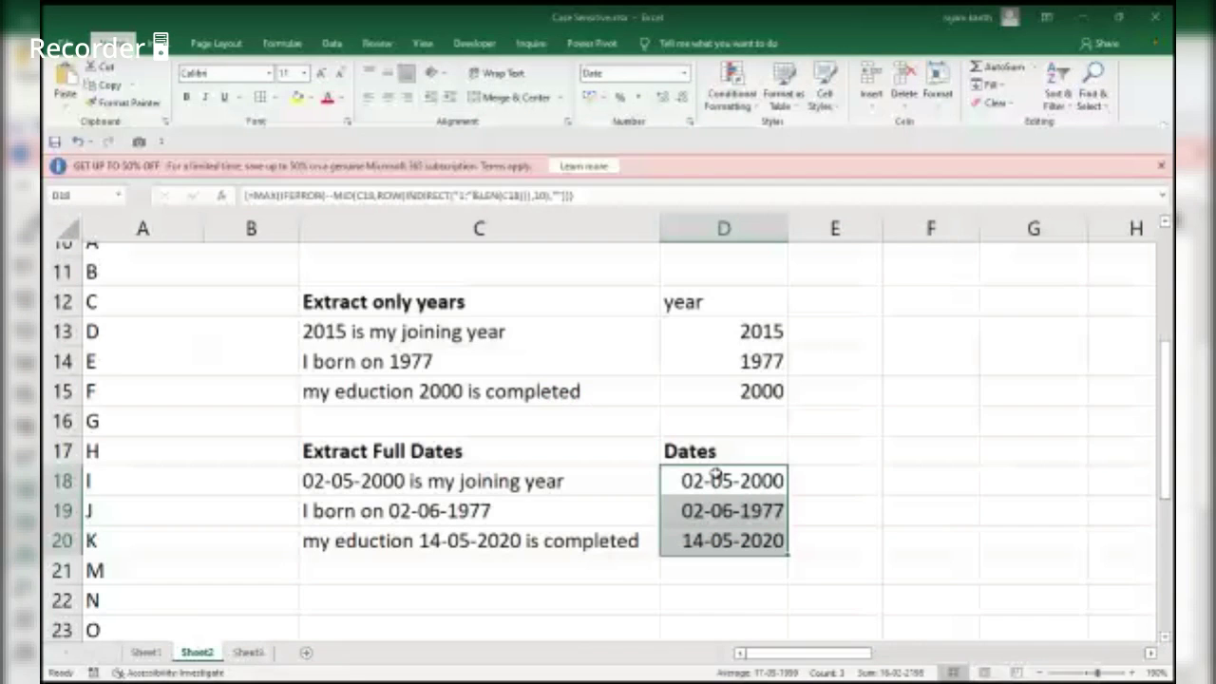
pyautogui.hotkey('ctrl', '1')
pyautogui.click(316, 314)
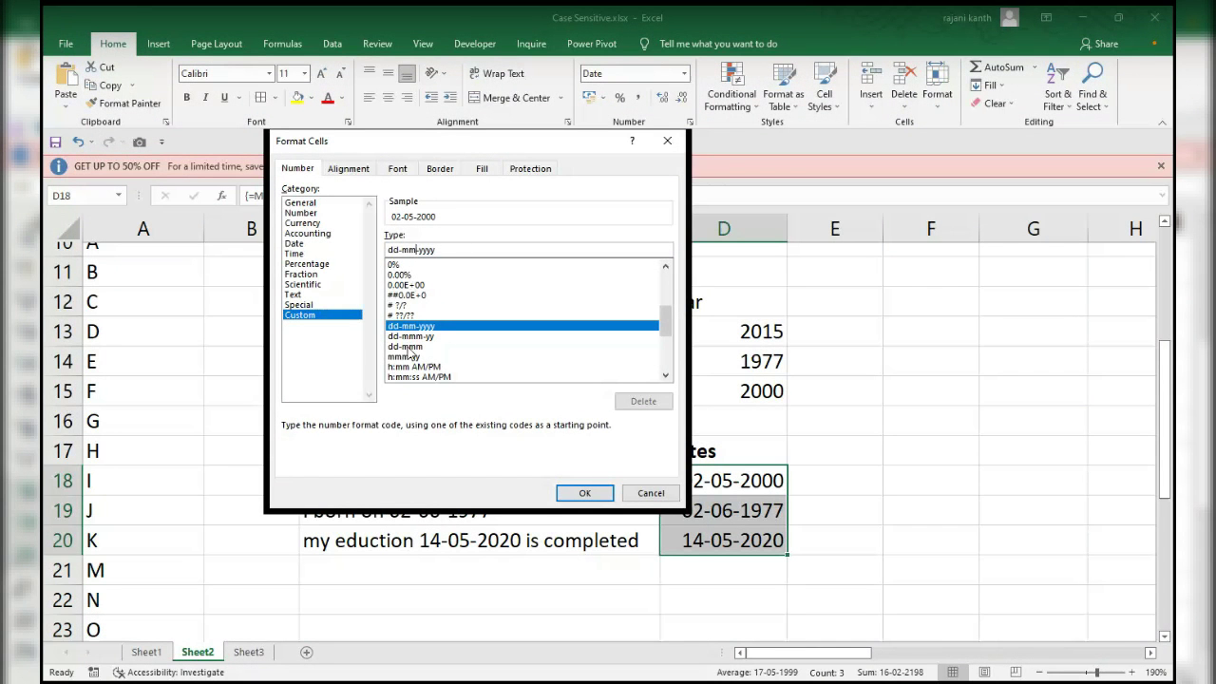
pyautogui.write('m')
pyautogui.press('Return')
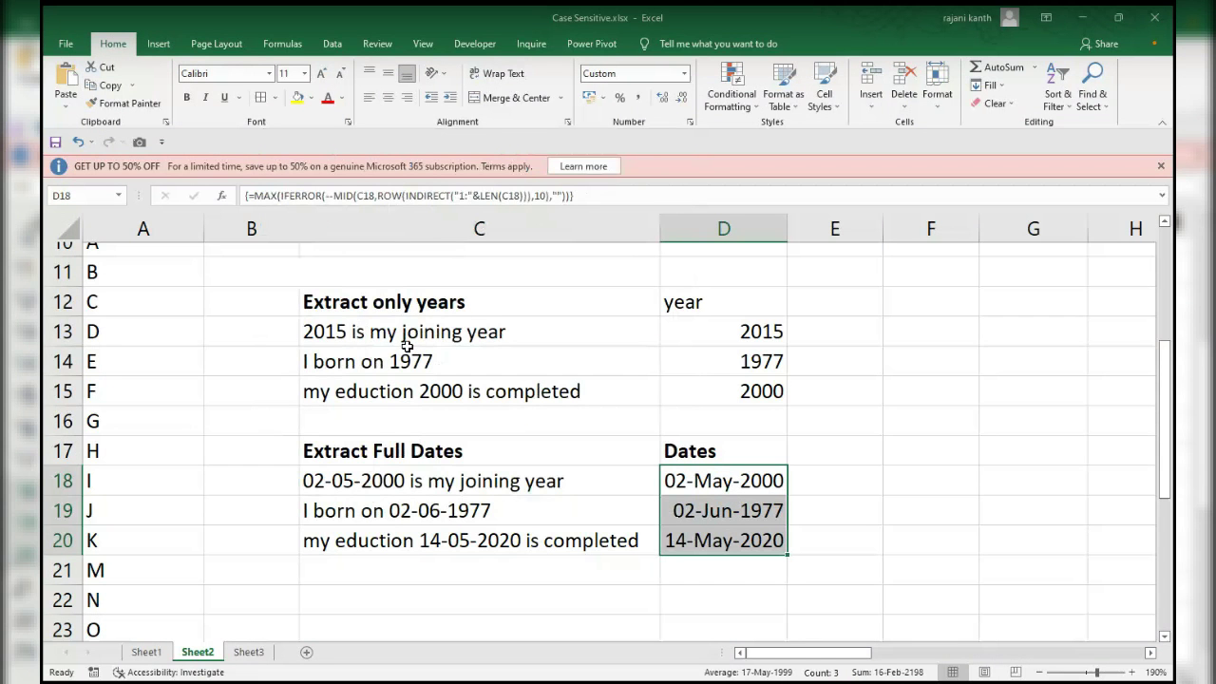
pyautogui.moveTo(1167, 394); pyautogui.dragTo(1169, 278)
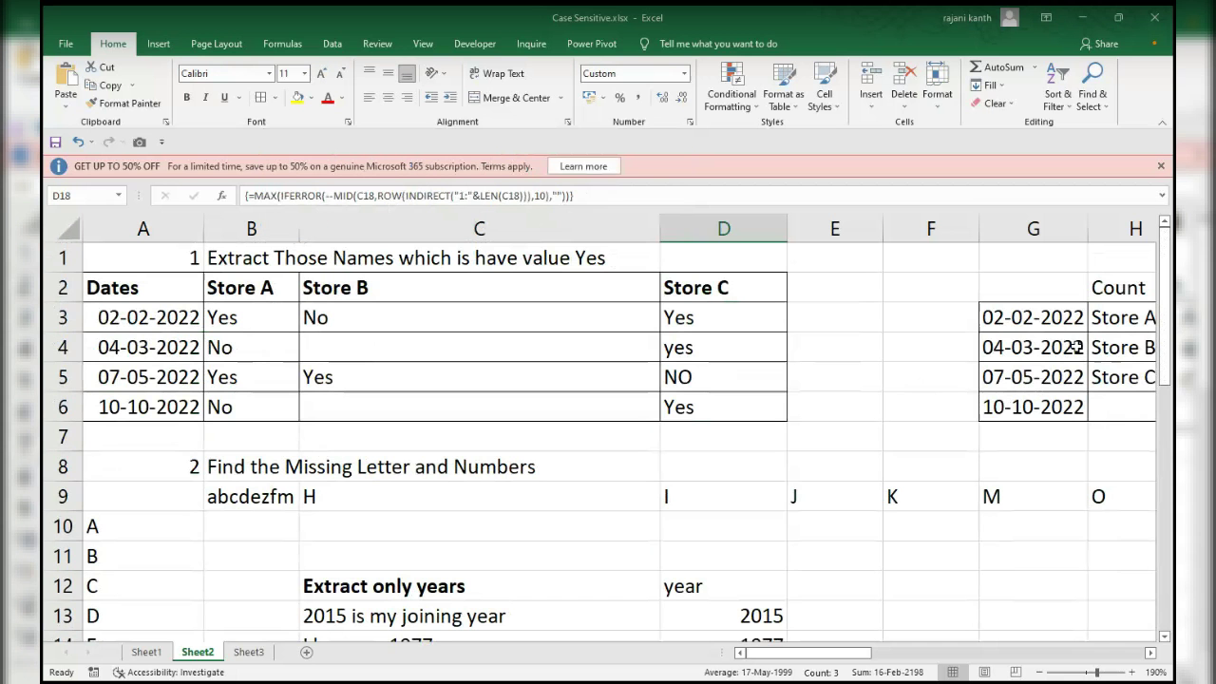
# Switch to Sheet3 and zoom in to about 202%.
pyautogui.click(250, 652)
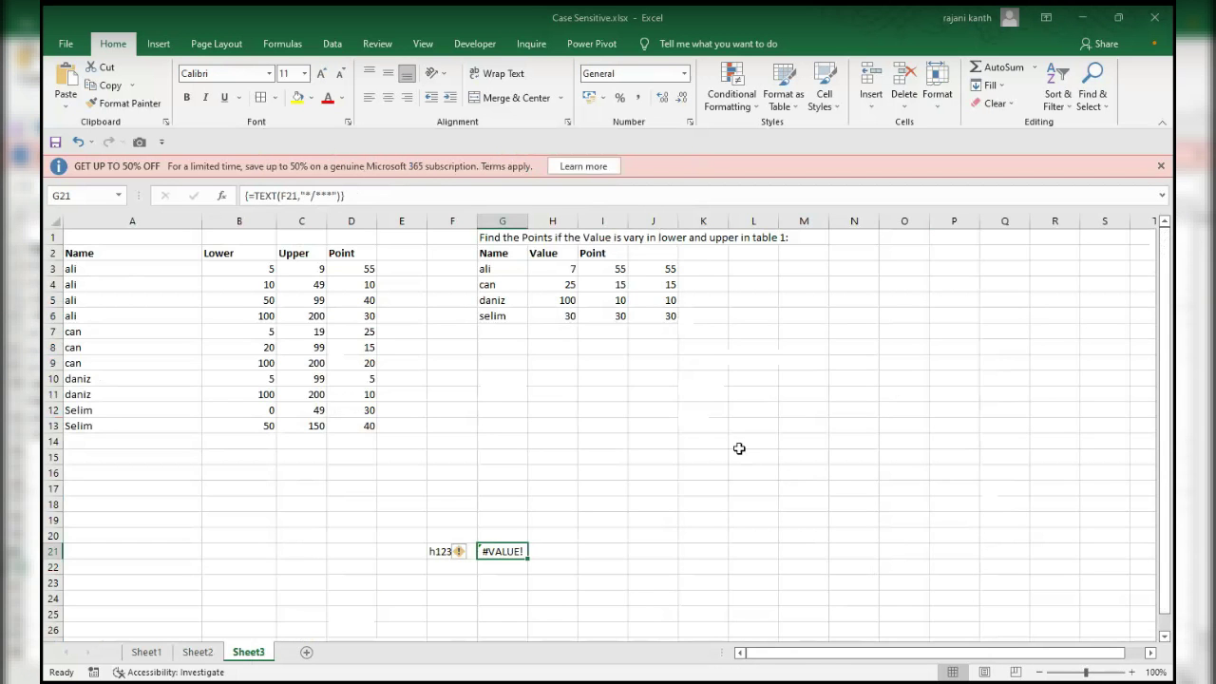
pyautogui.click(1100, 674)
pyautogui.moveTo(1166, 463); pyautogui.dragTo(1168, 296)
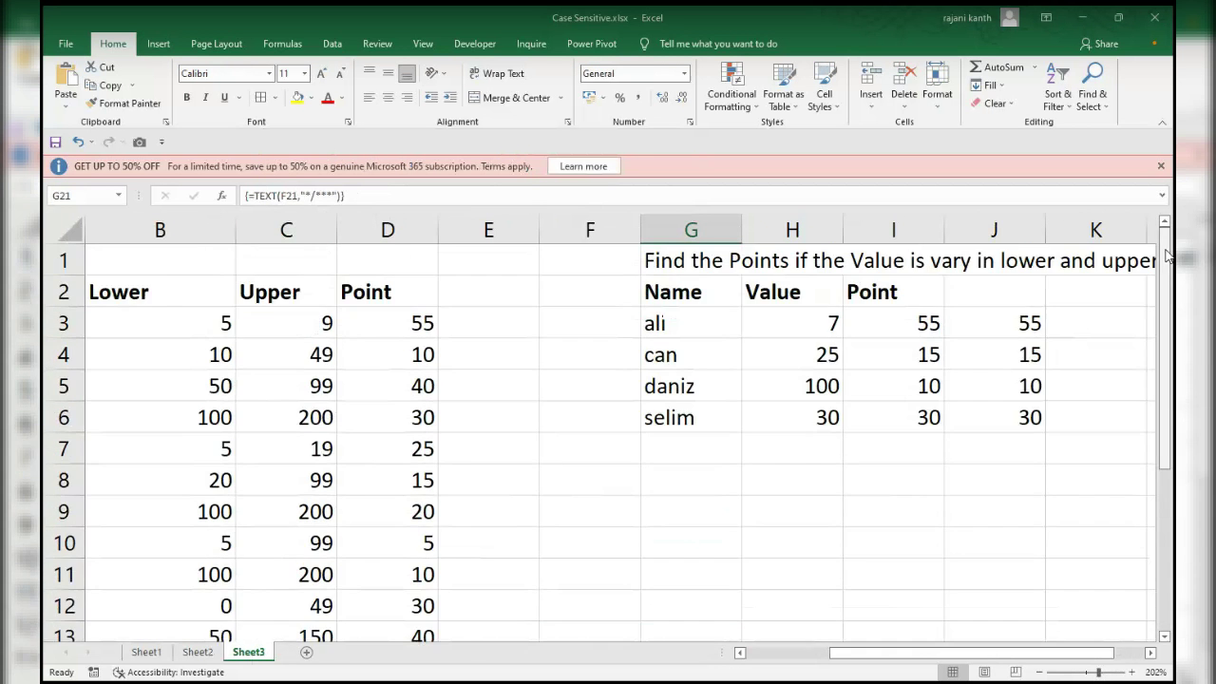
pyautogui.moveTo(907, 655); pyautogui.dragTo(801, 658)
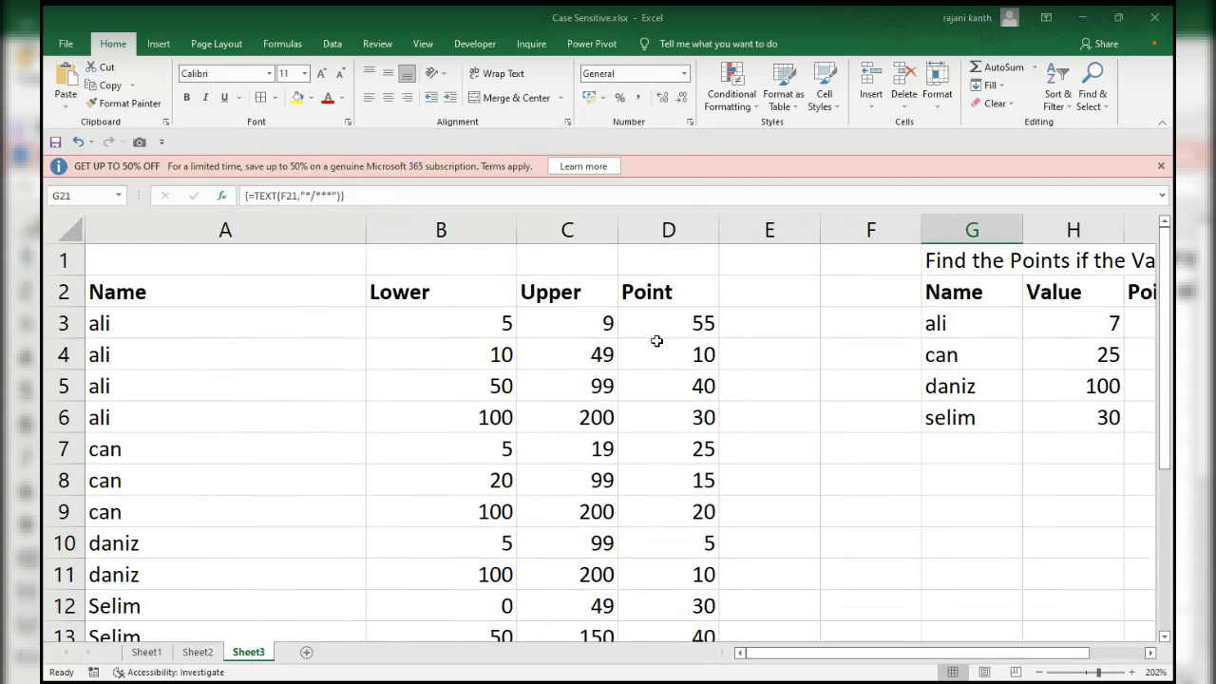
pyautogui.moveTo(940, 652); pyautogui.dragTo(1174, 650)
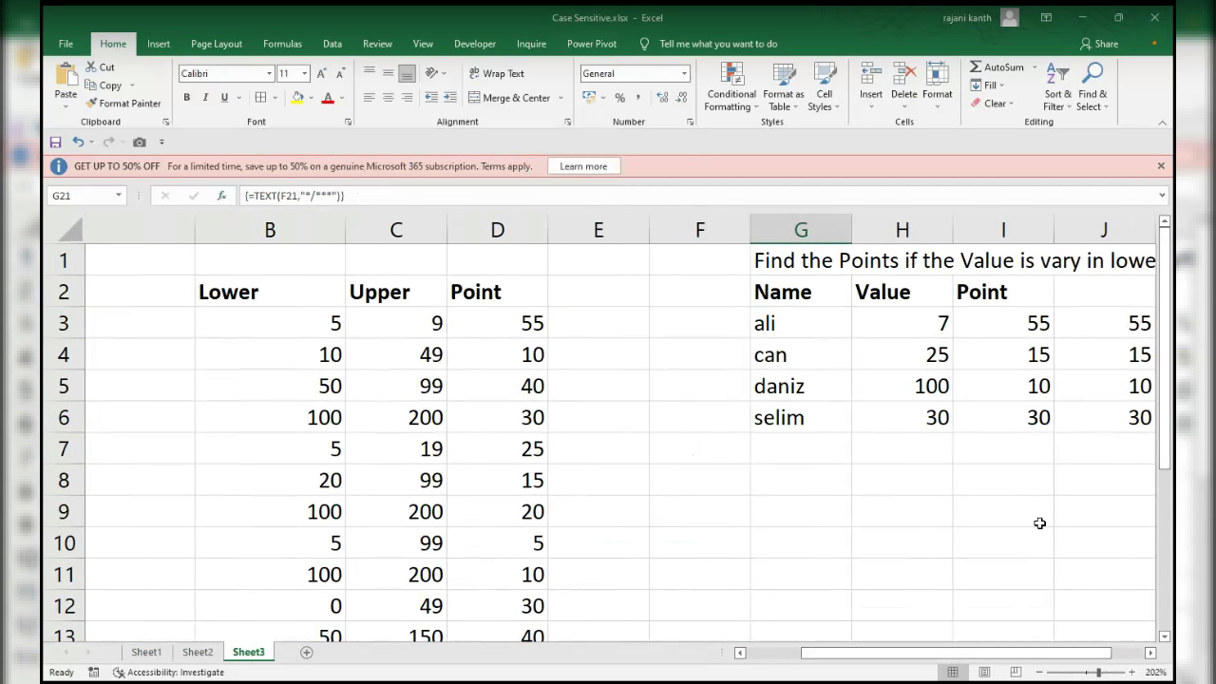
# Clear the old Point results in I3:J7.
pyautogui.moveTo(1030, 454); pyautogui.dragTo(1125, 325)
pyautogui.press('Delete')
pyautogui.press('Up')
pyautogui.press('Up')
pyautogui.press('Up')
pyautogui.press('Up')
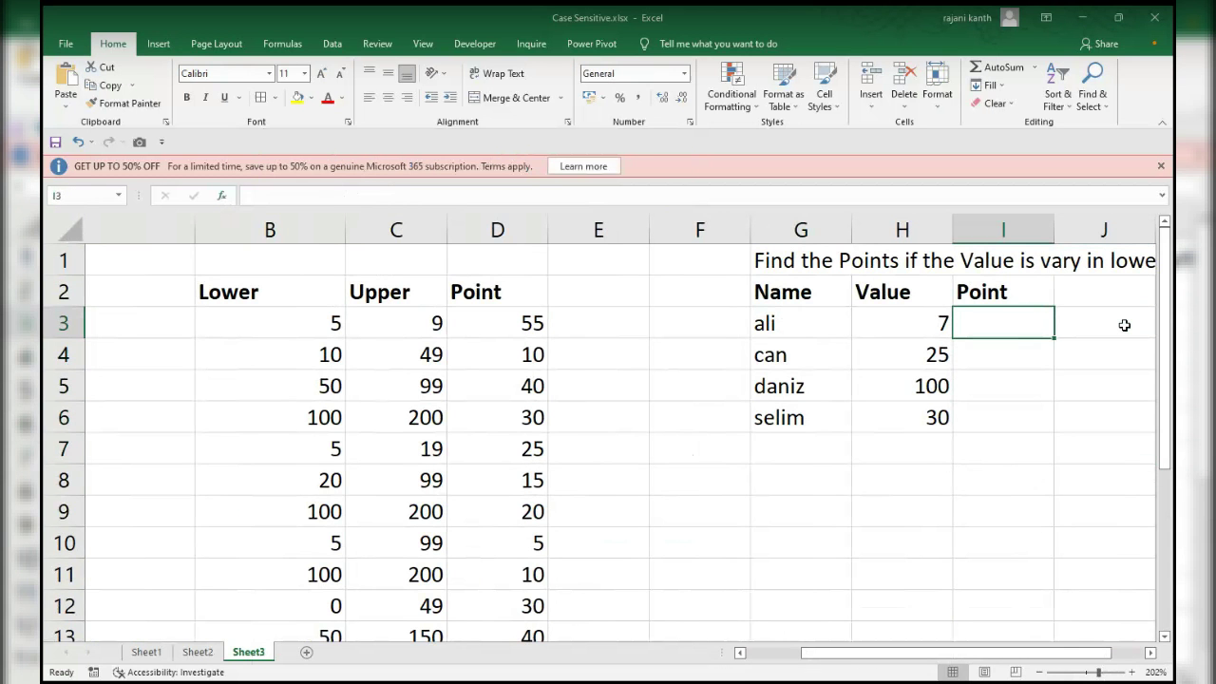
# Remove the stray bracket from I3 and begin its formula with an equals sign.
pyautogui.write('(')
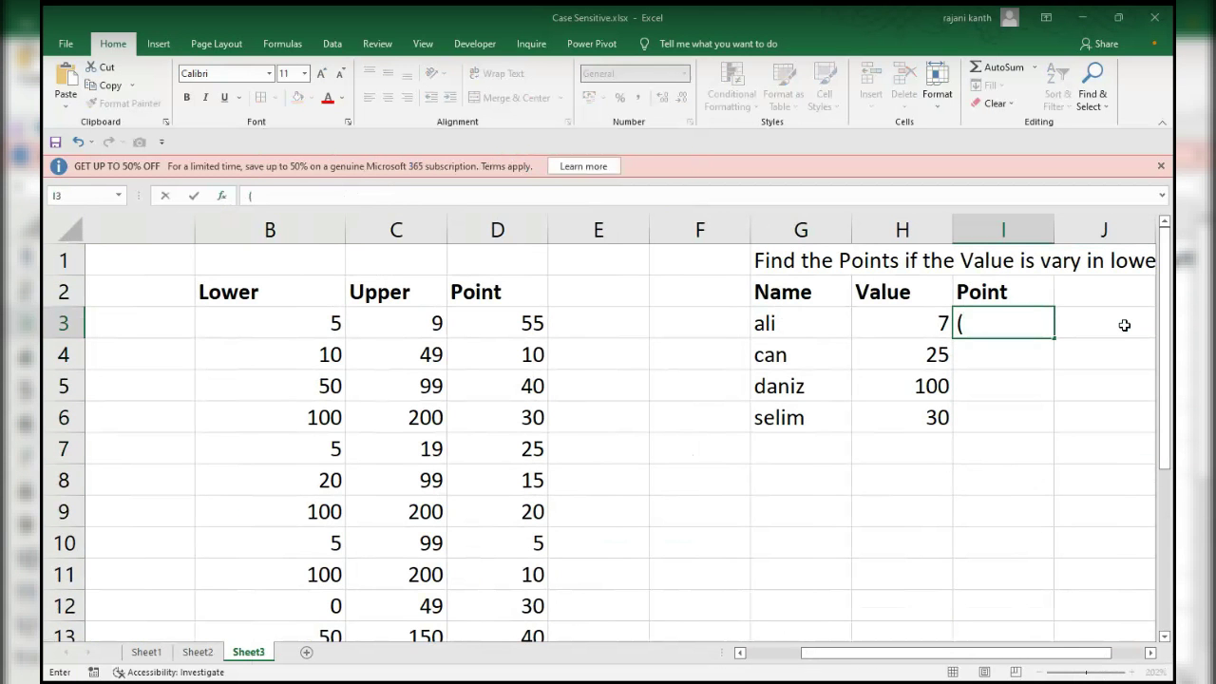
pyautogui.press('Left')
pyautogui.press('Left')
pyautogui.press('Left')
pyautogui.press('Left')
pyautogui.press('Left')
pyautogui.press('Left')
pyautogui.press('Left')
pyautogui.press('Left')
pyautogui.press('Right')
pyautogui.press('Right')
pyautogui.press('Right')
pyautogui.press('Right')
pyautogui.press('Right')
pyautogui.press('Right')
pyautogui.press('Right')
pyautogui.press('Right')
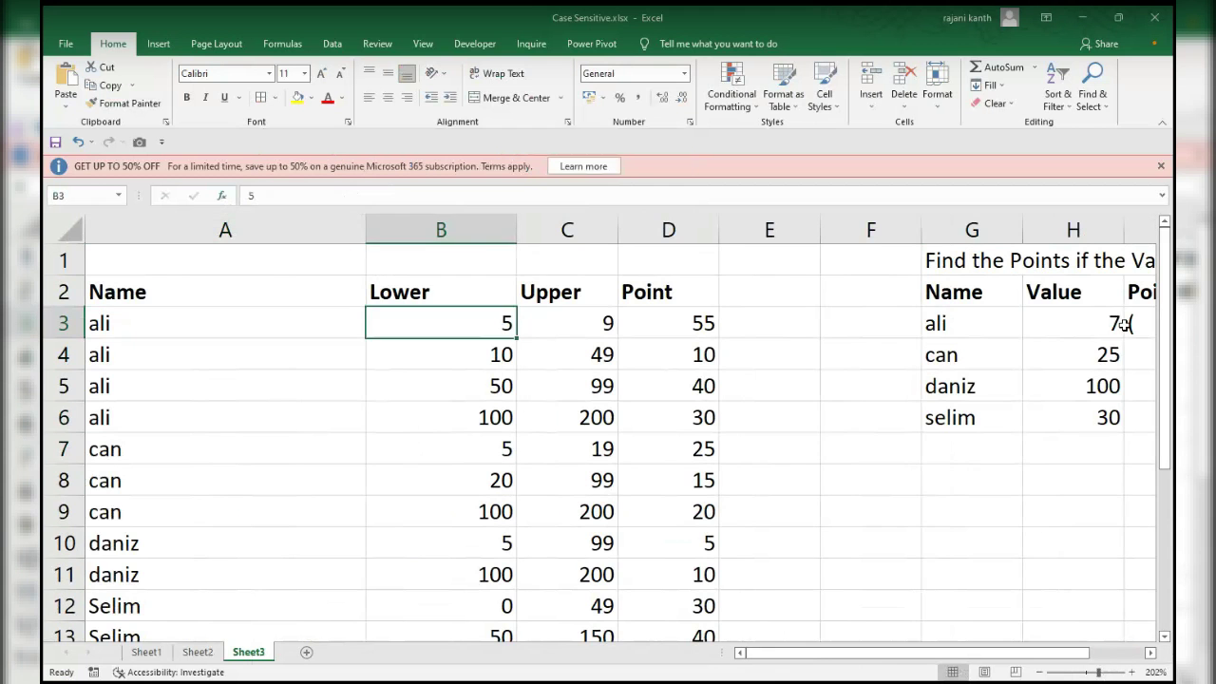
pyautogui.press('Delete')
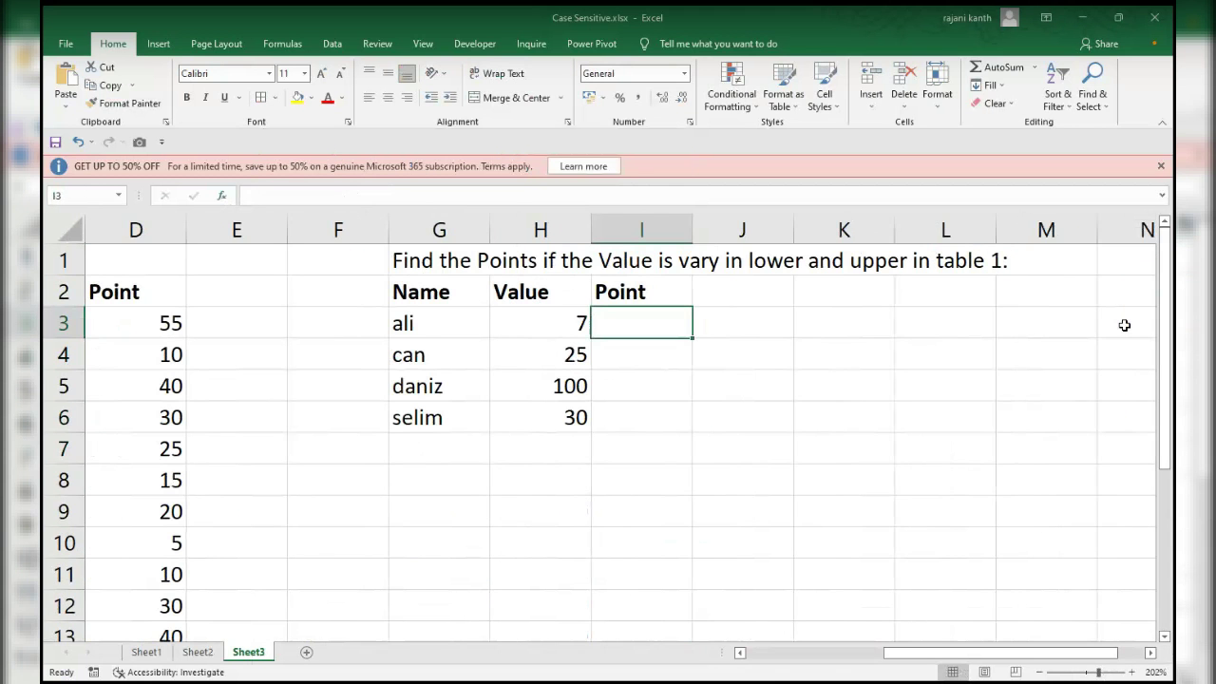
pyautogui.write('=')
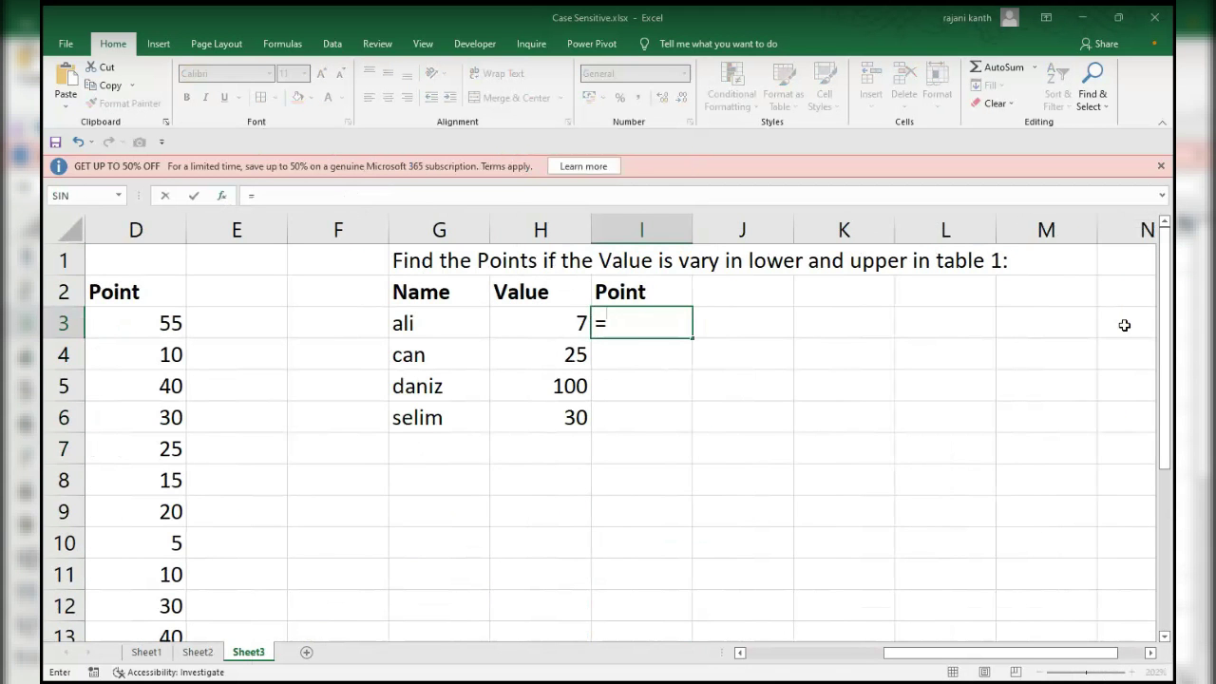
pyautogui.press('Left')
pyautogui.press('F4')
pyautogui.press('F4')
pyautogui.press('F4')
pyautogui.press('F4')
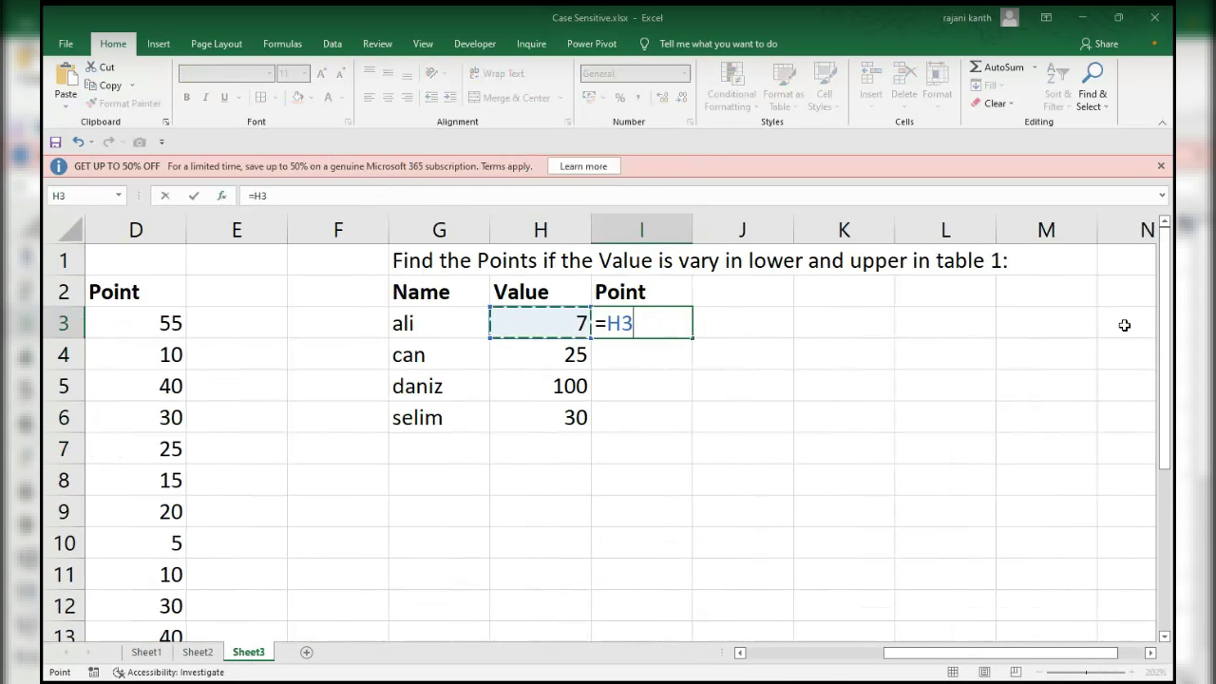
pyautogui.press('BackSpace')
pyautogui.press('BackSpace')
# Add the lower-bound test ($B$3:$B$13<=H3) in parentheses.
pyautogui.press('Left')
pyautogui.press('Left')
pyautogui.press('Left')
pyautogui.press('Left')
pyautogui.press('Left')
pyautogui.press('Left')
pyautogui.press('Left')
pyautogui.hotkey('ctrl', 'shift', 'Down')
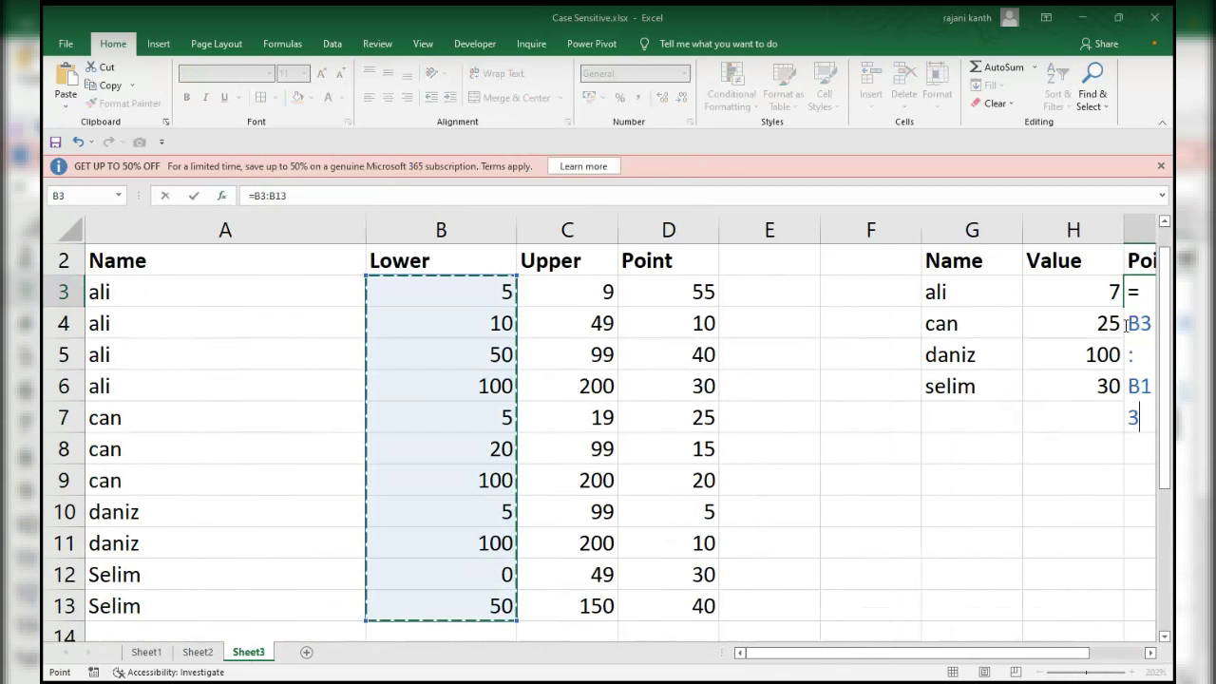
pyautogui.press('F4')
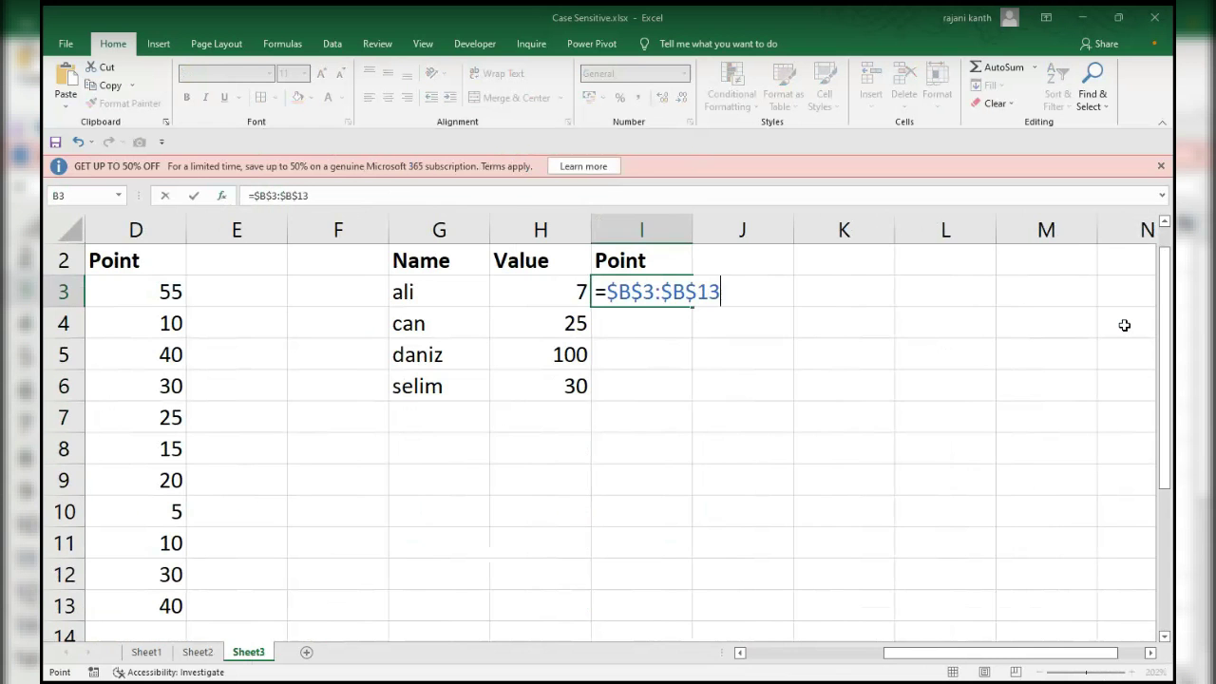
pyautogui.write('<=')
pyautogui.click(555, 294)
pyautogui.write(')')
pyautogui.click(607, 291)
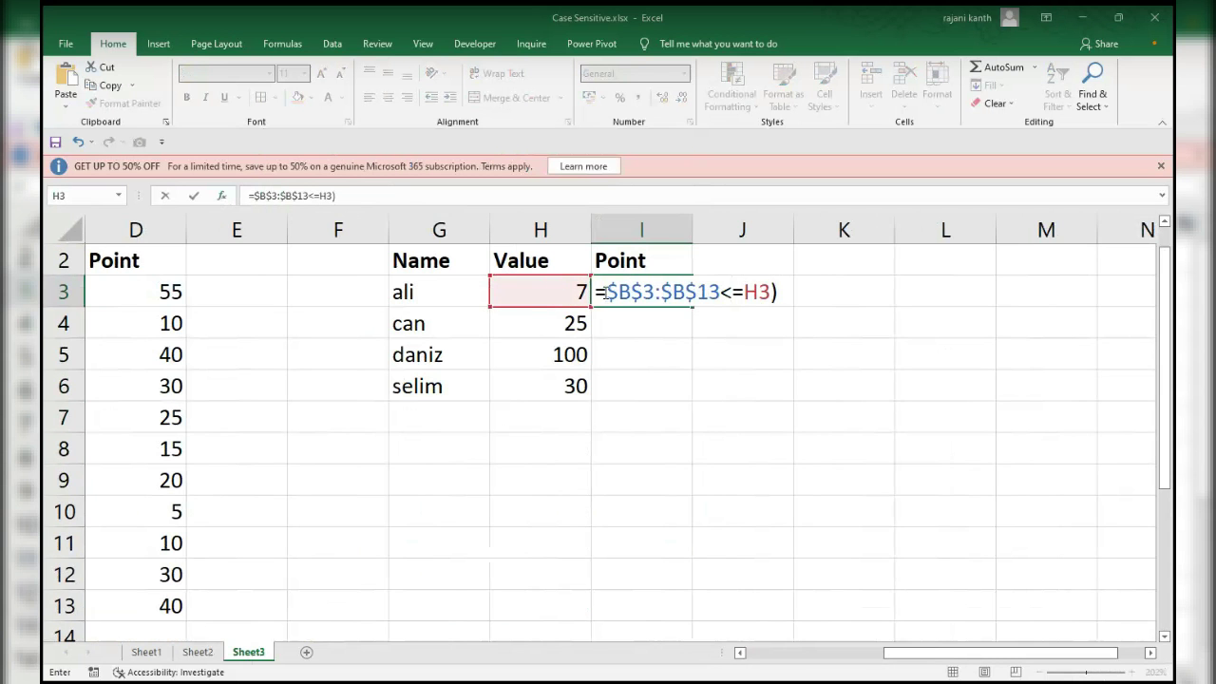
pyautogui.write('(')
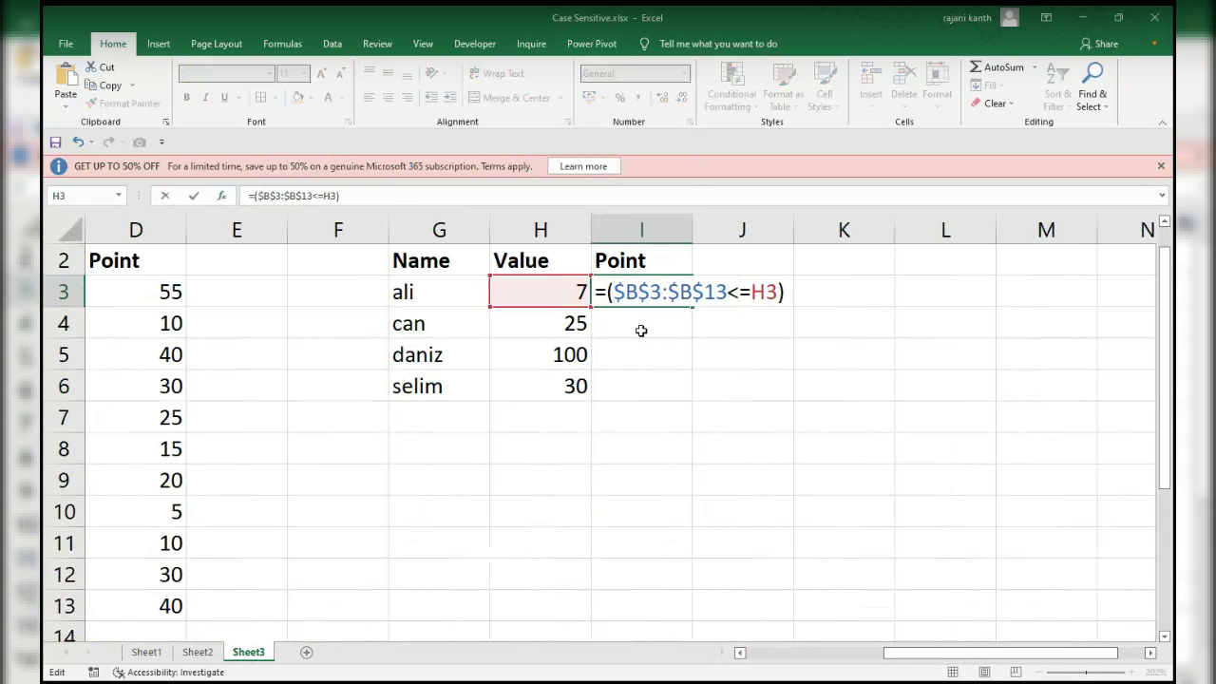
pyautogui.click(789, 292)
# Multiply by the upper-bound test ($C$3:$C$13>=H3).
pyautogui.write('*(')
pyautogui.hscroll(-3, 643, 306)
pyautogui.click(584, 296)
pyautogui.hotkey('ctrl', 'shift', 'Down')
pyautogui.press('F4')
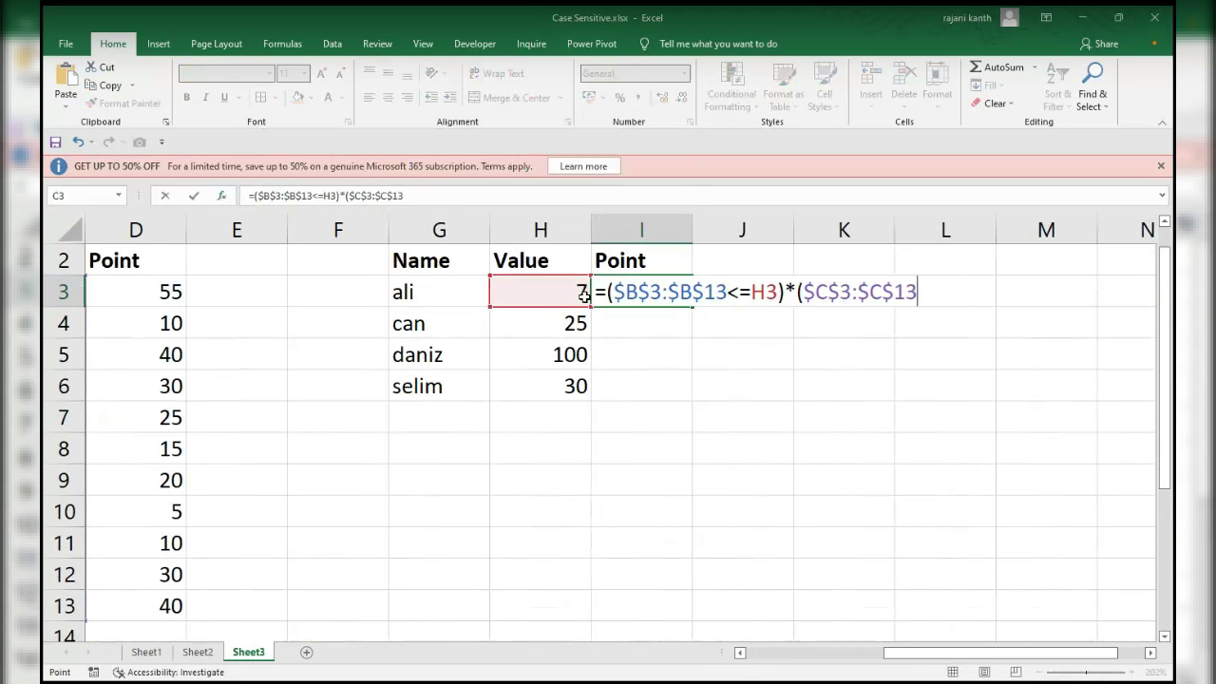
pyautogui.write('>=')
pyautogui.click(561, 292)
pyautogui.press('F4')
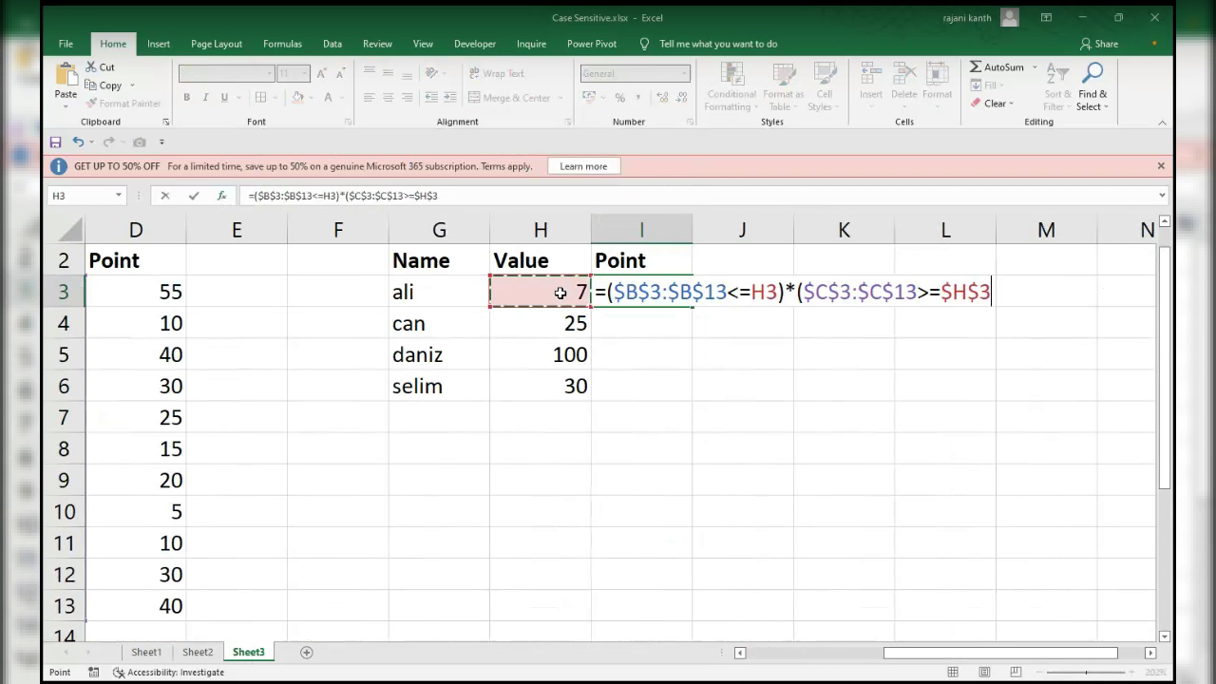
pyautogui.press('F4')
pyautogui.press('F4')
pyautogui.press('F4')
# Multiply by the name test ($A$3:$A$13=G3) and highlight the lower-bound comparison.
pyautogui.write(')*(')
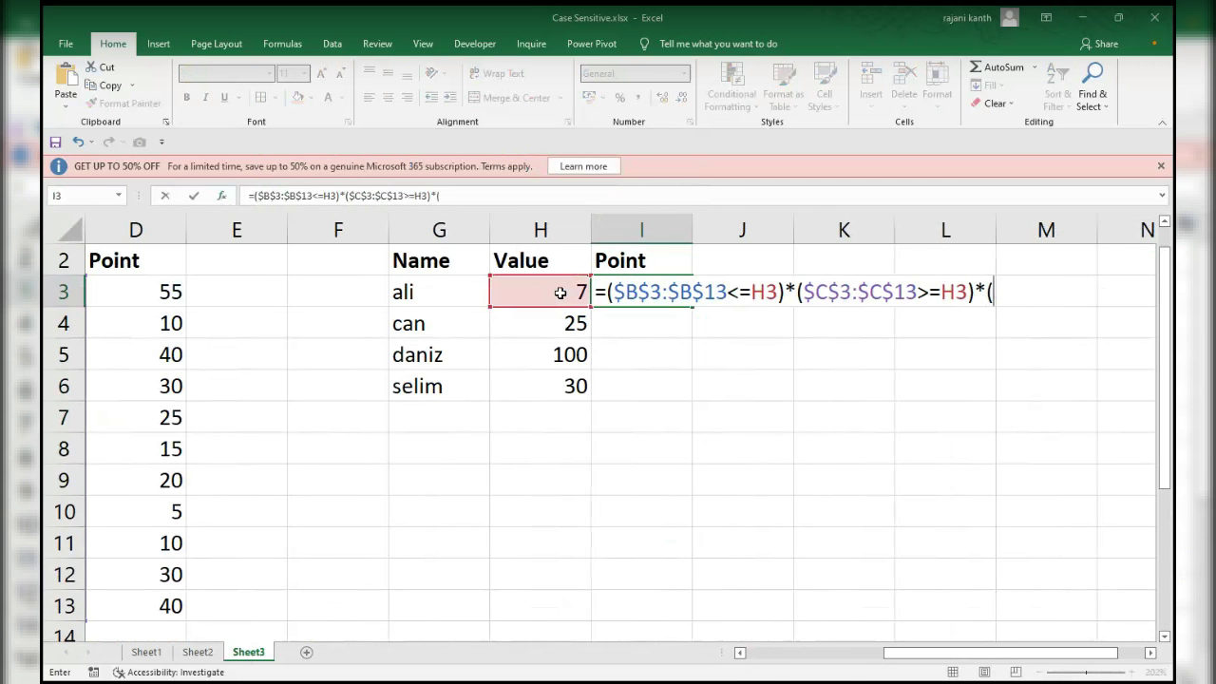
pyautogui.moveTo(930, 657); pyautogui.dragTo(791, 658)
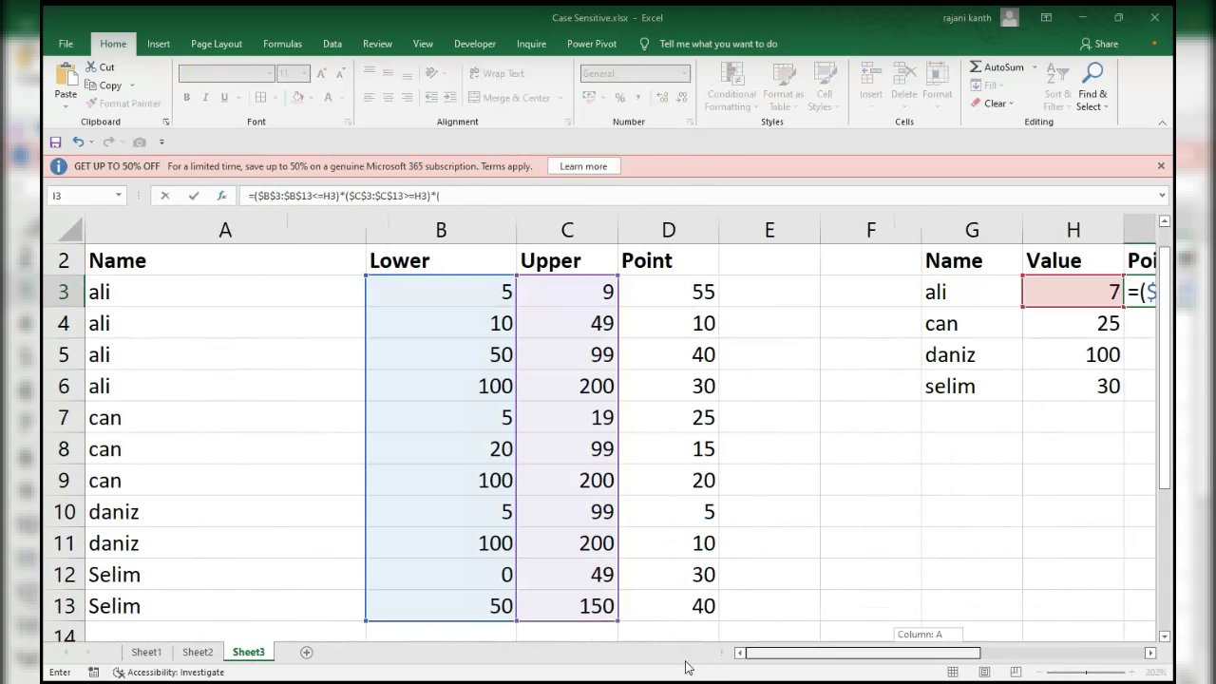
pyautogui.click(213, 285)
pyautogui.hotkey('ctrl', 'shift', 'Down')
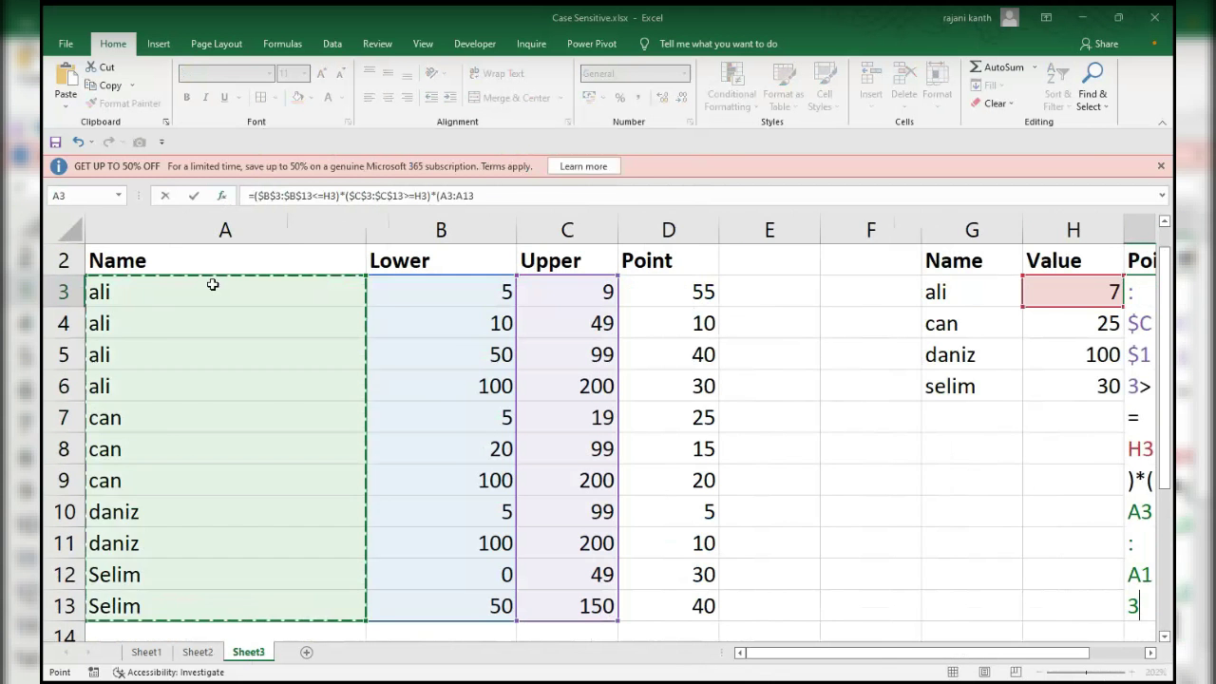
pyautogui.press('F4')
pyautogui.write('=')
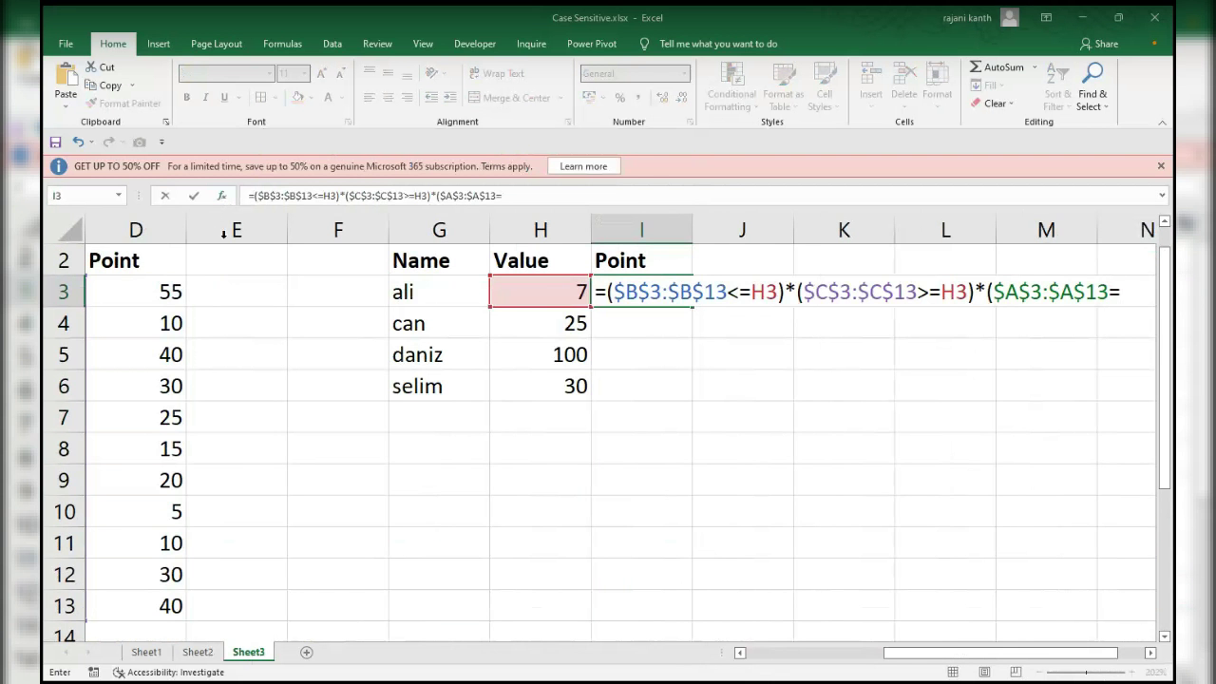
pyautogui.click(423, 290)
pyautogui.write(')')
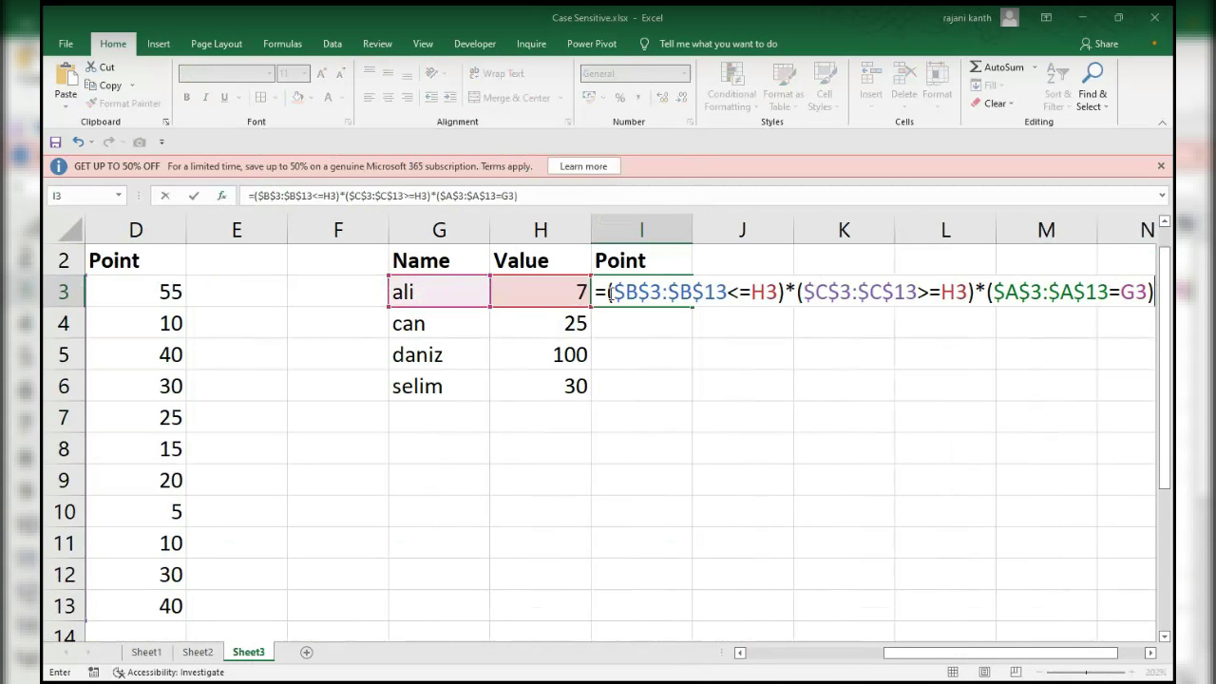
pyautogui.moveTo(613, 293); pyautogui.dragTo(776, 295)
# Preview the lower-bound test, then multiply by ($D$3:$D$13), previewing {55;0;0;…}.
pyautogui.press('F9')
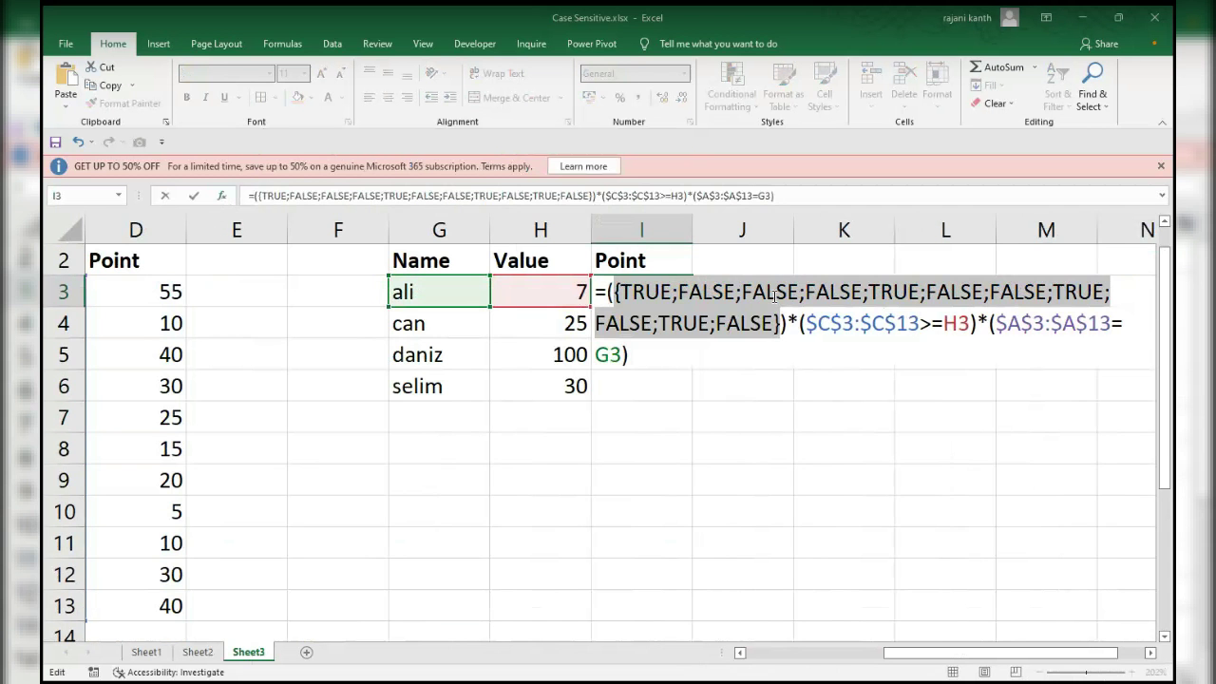
pyautogui.hotkey('ctrl', 'z')
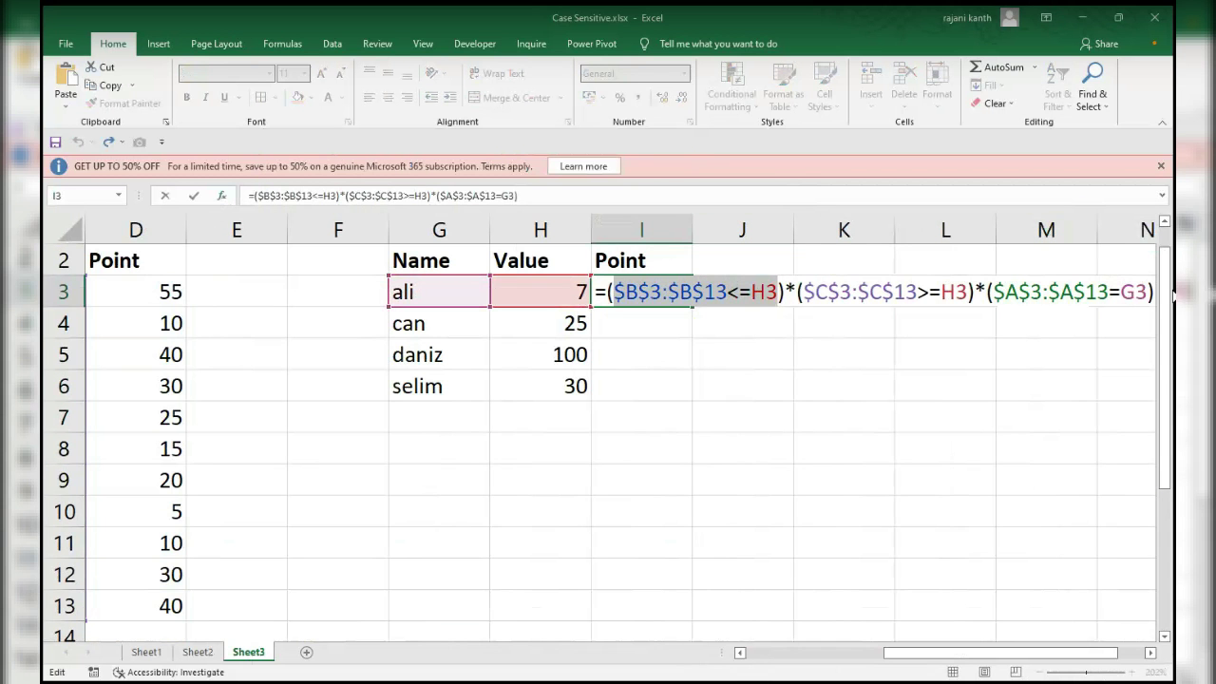
pyautogui.click(1155, 291)
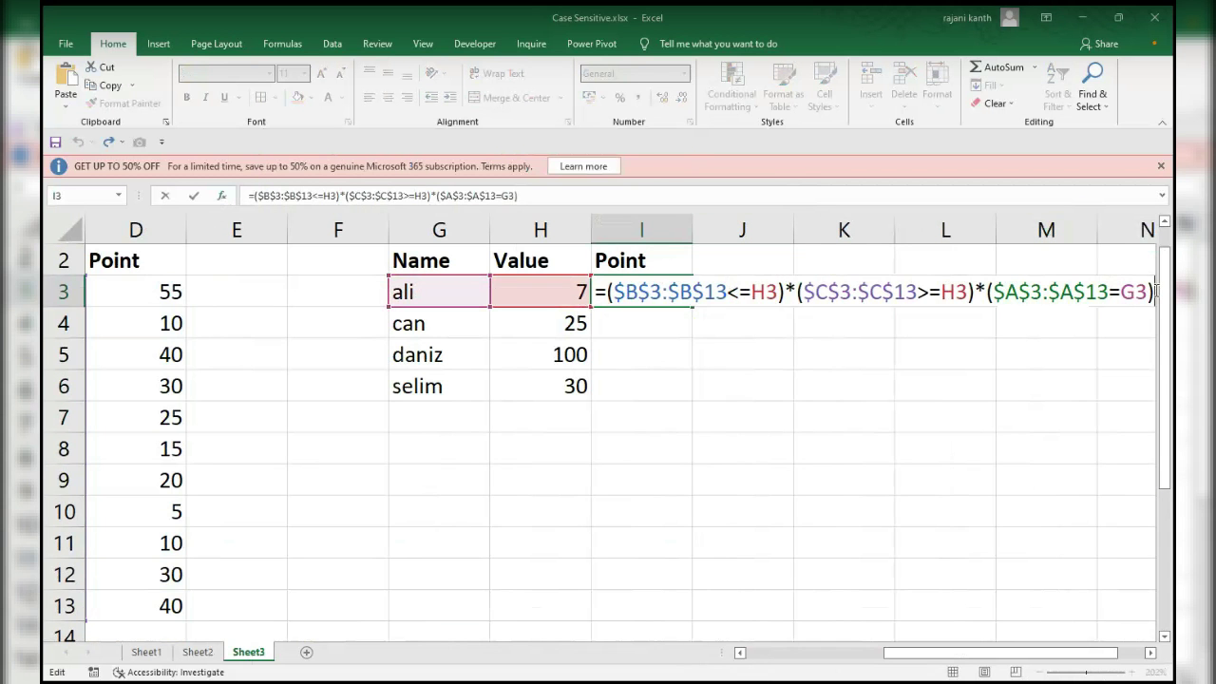
pyautogui.write('*(')
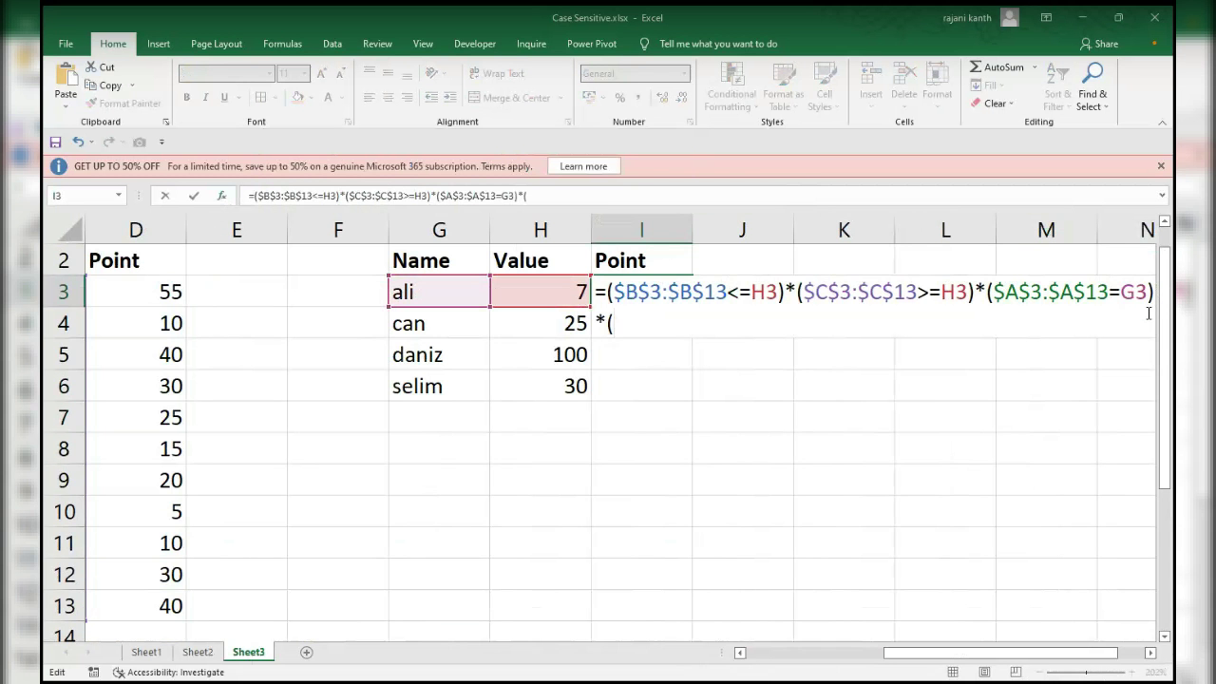
pyautogui.click(141, 290)
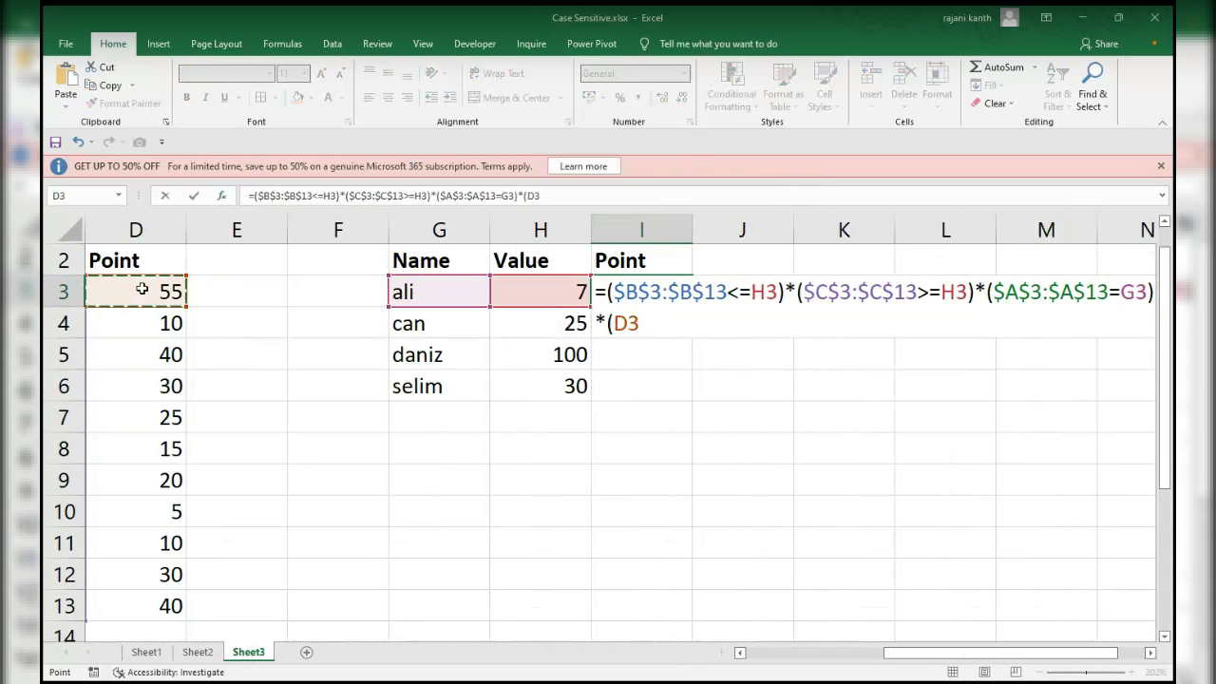
pyautogui.hotkey('ctrl', 'shift', 'Down')
pyautogui.press('F4')
pyautogui.write(')')
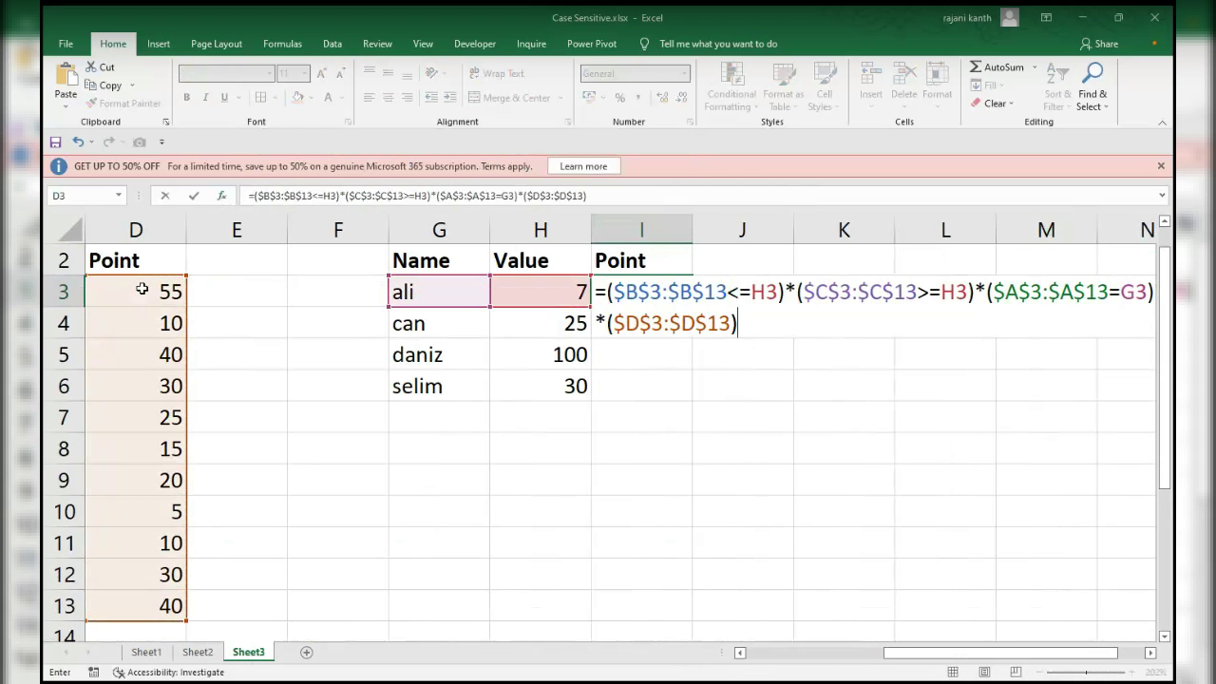
pyautogui.press('F9')
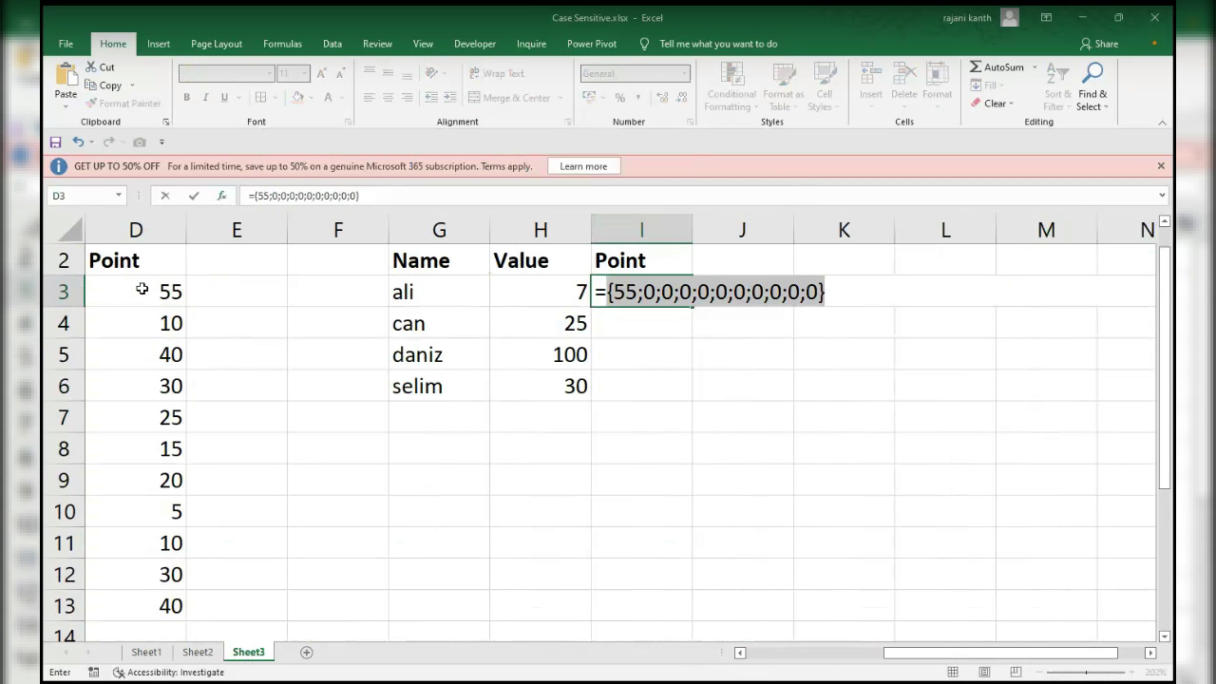
pyautogui.hotkey('ctrl', 'z')
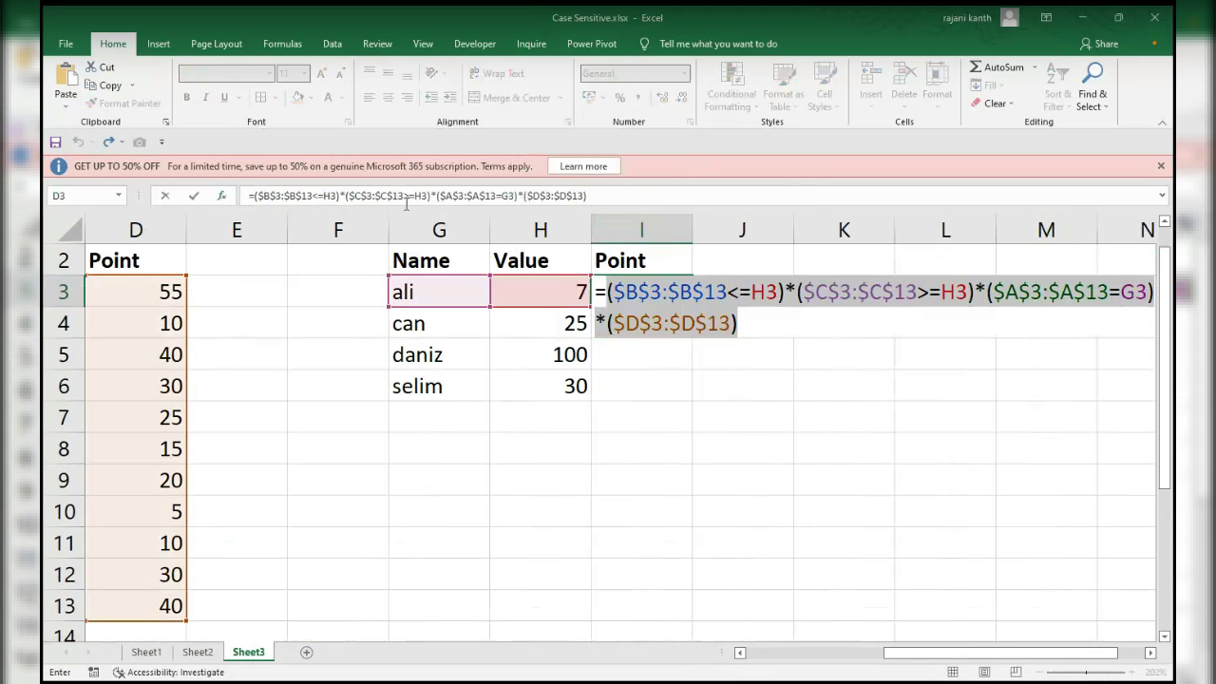
# Wrap I3's formula in SUMPRODUCT and commit it.
pyautogui.click(606, 292)
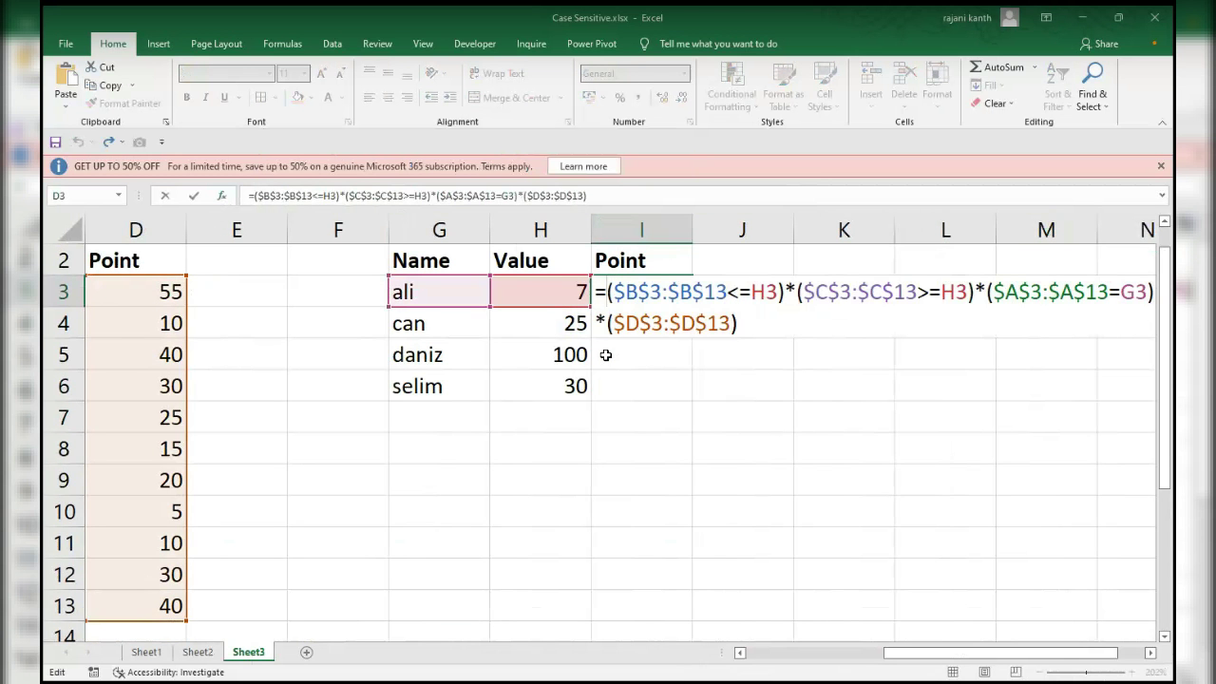
pyautogui.write('sumproduc')
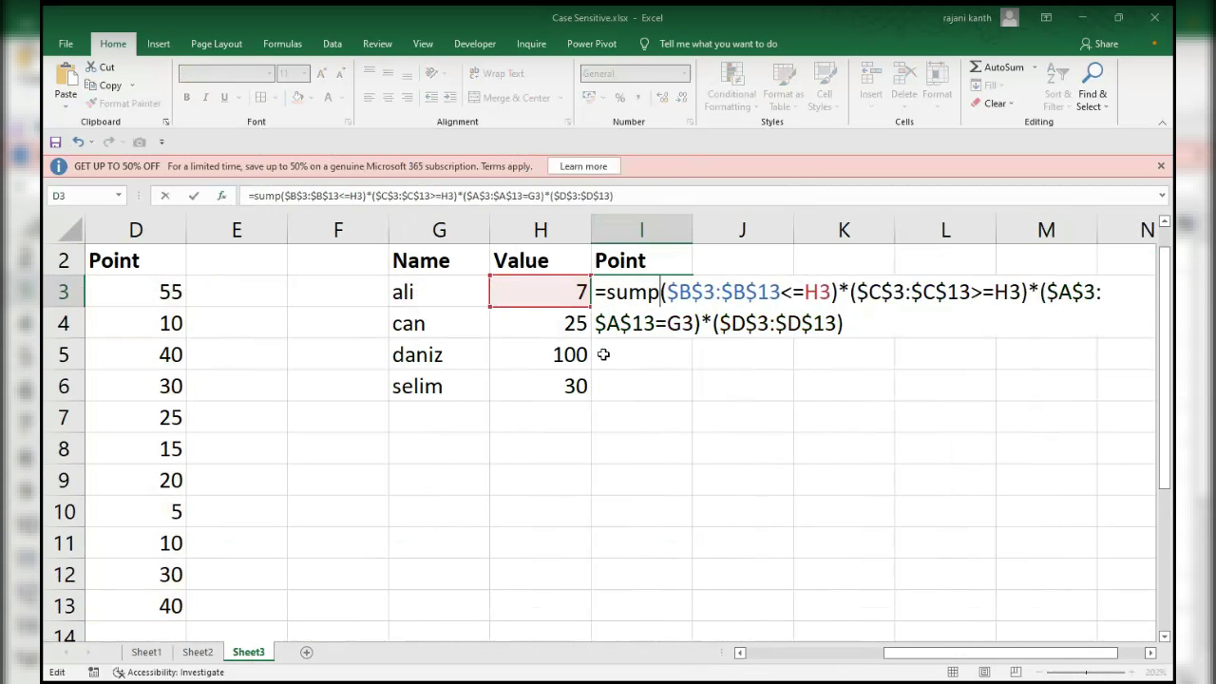
pyautogui.write('t(')
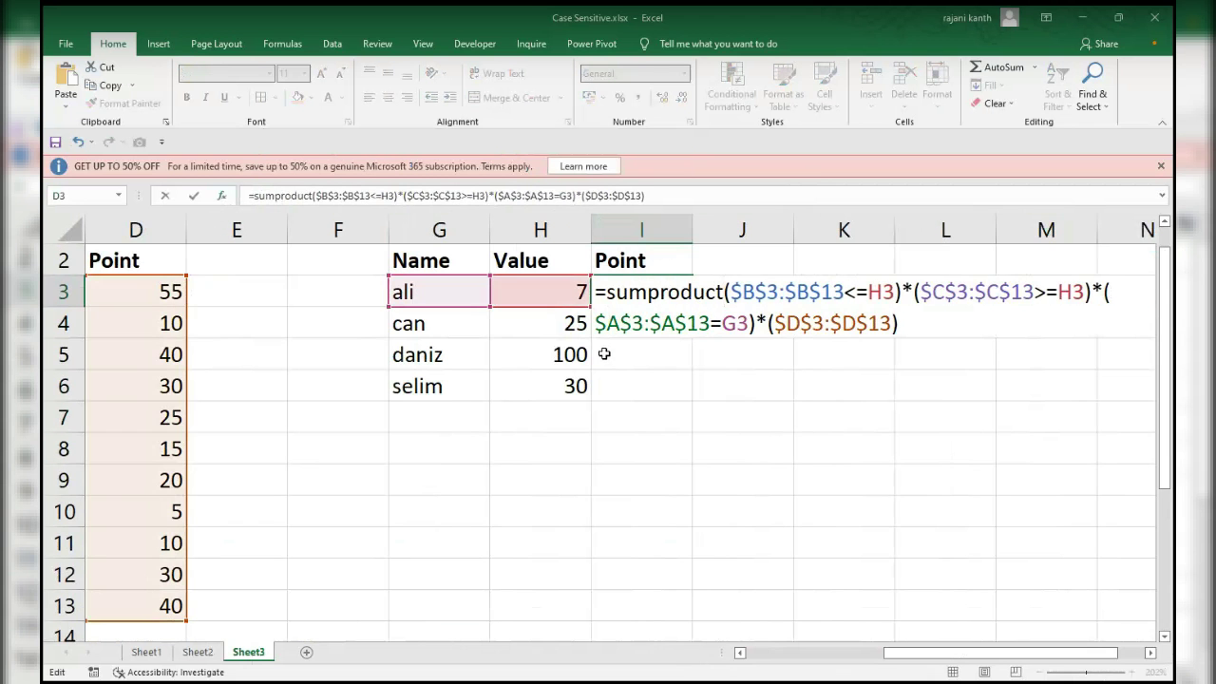
pyautogui.click(916, 320)
pyautogui.write(')')
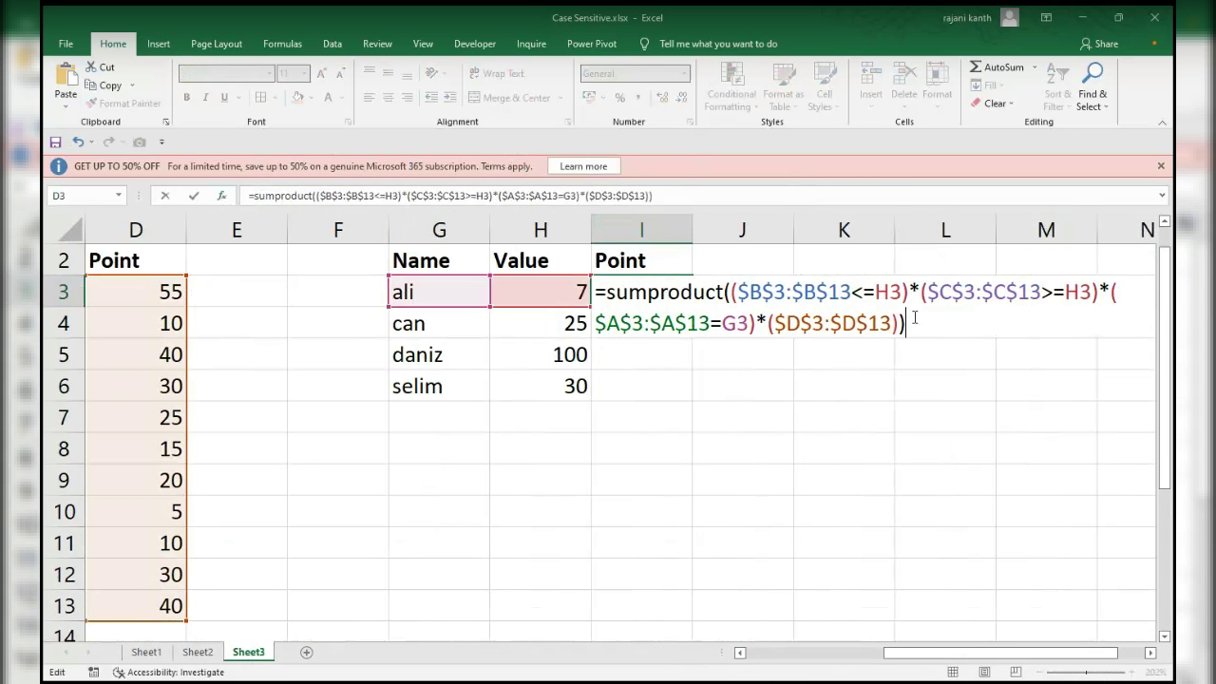
pyautogui.press('Return')
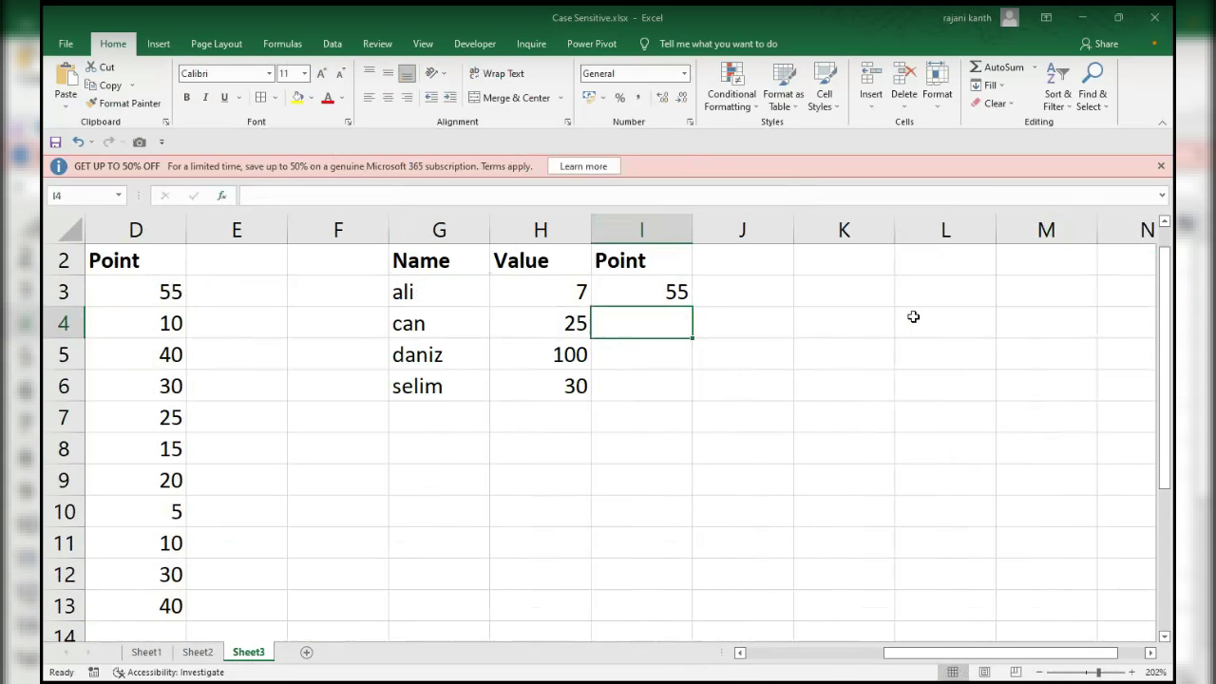
# Fill the formula down to I6, returning 55, 15, 10 and 30.
pyautogui.press('Up')
pyautogui.doubleClick(693, 307)
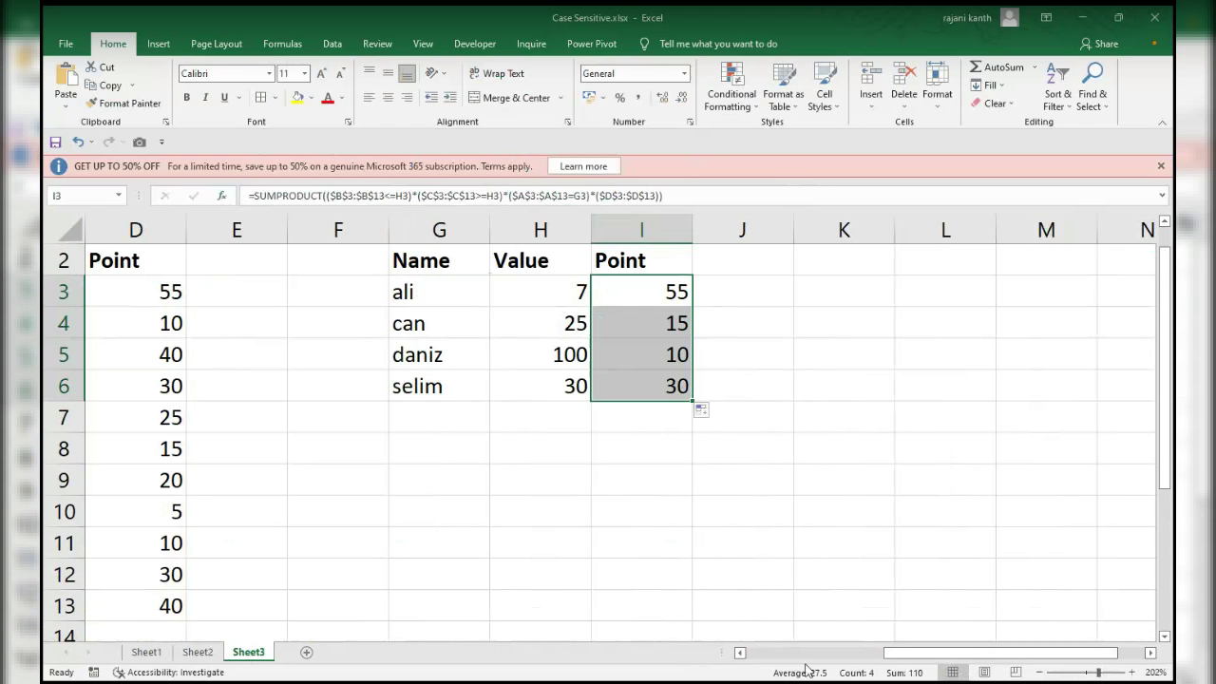
pyautogui.moveTo(914, 655); pyautogui.dragTo(776, 655)
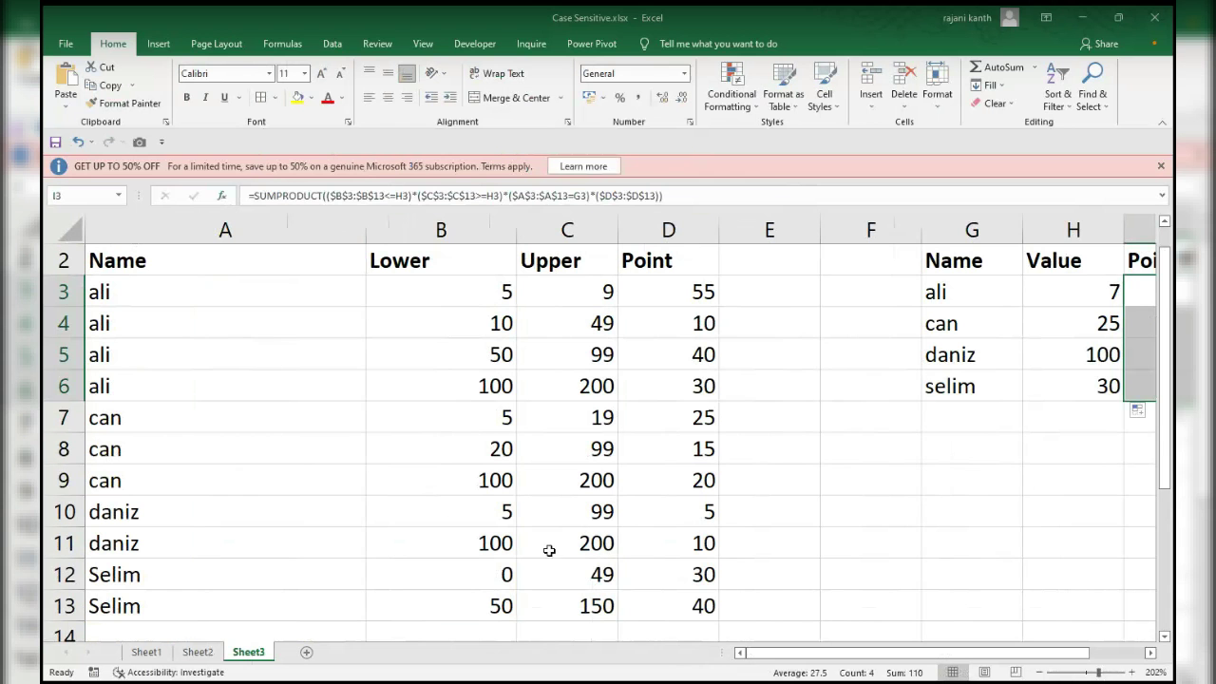
# Enter 21 as ali's value in H3, replacing 7.
pyautogui.click(1079, 293)
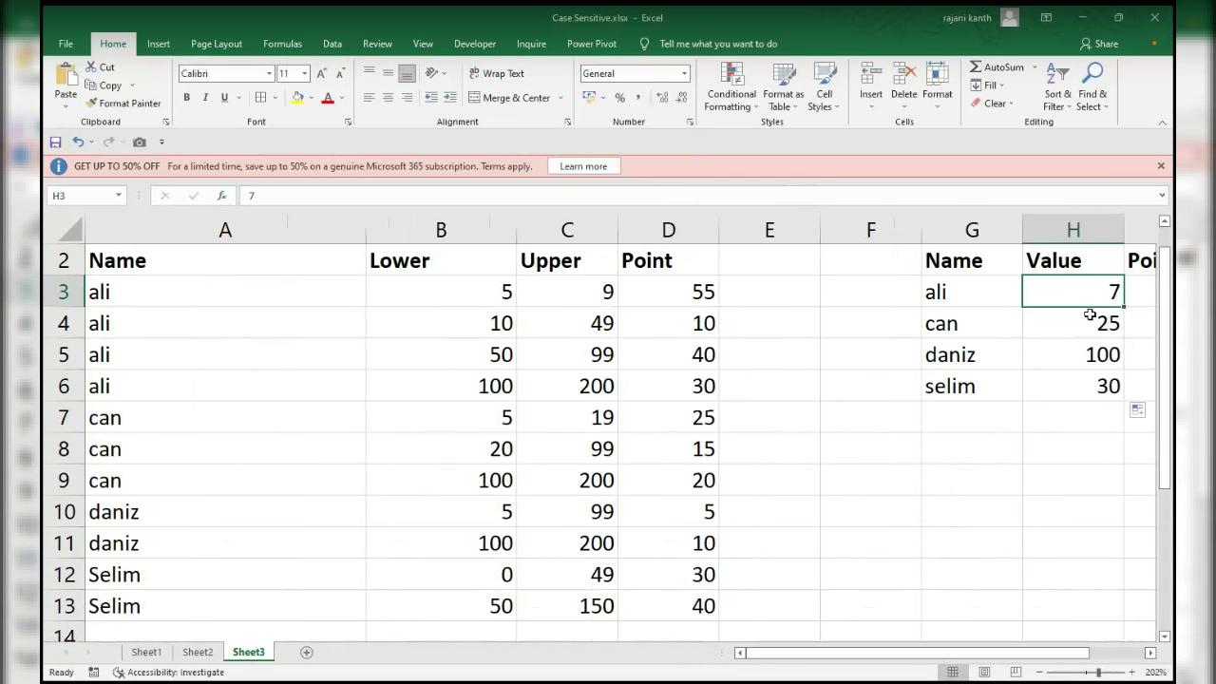
pyautogui.write('21')
pyautogui.press('Return')
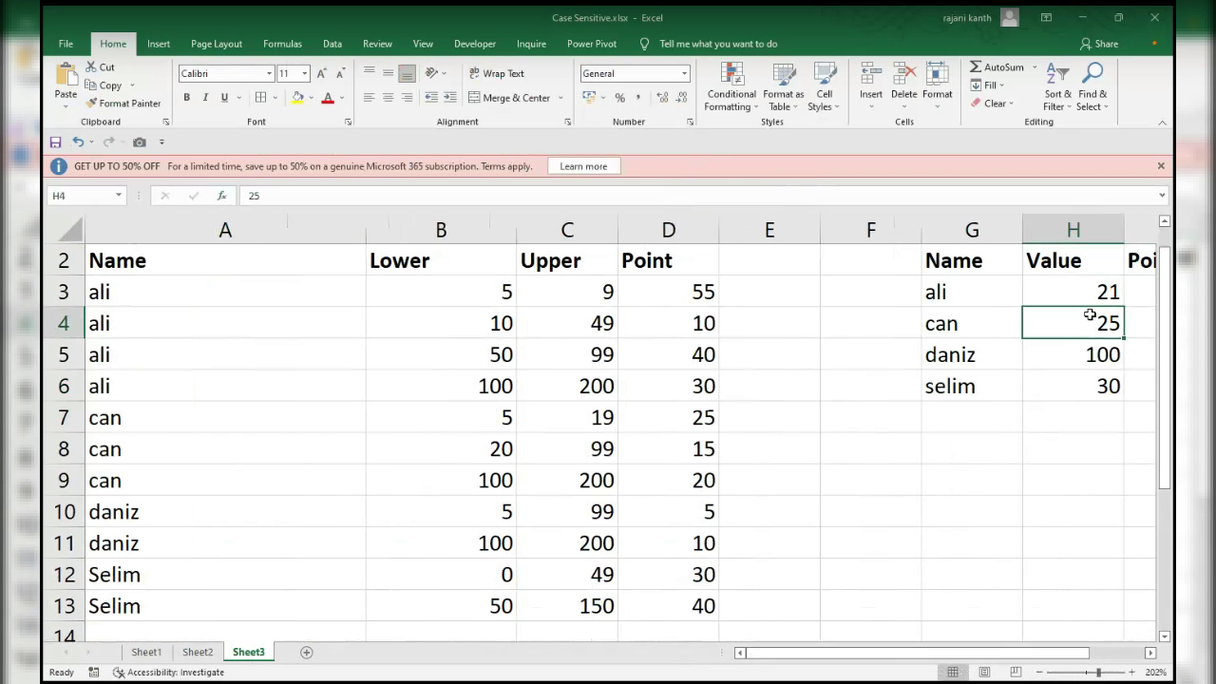
# Highlight the 10–49 bracket in B4:C4 and its point value in D4 to verify I3's 10.
pyautogui.moveTo(889, 653); pyautogui.dragTo(943, 652)
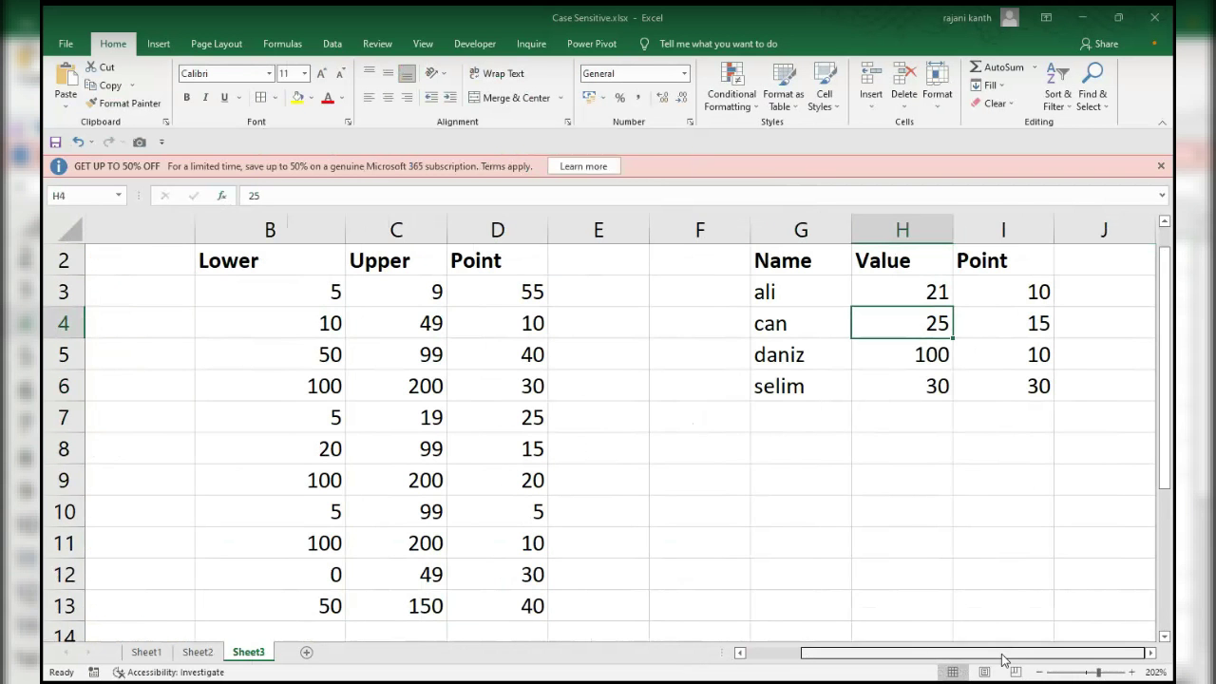
pyautogui.moveTo(331, 323); pyautogui.dragTo(524, 325)
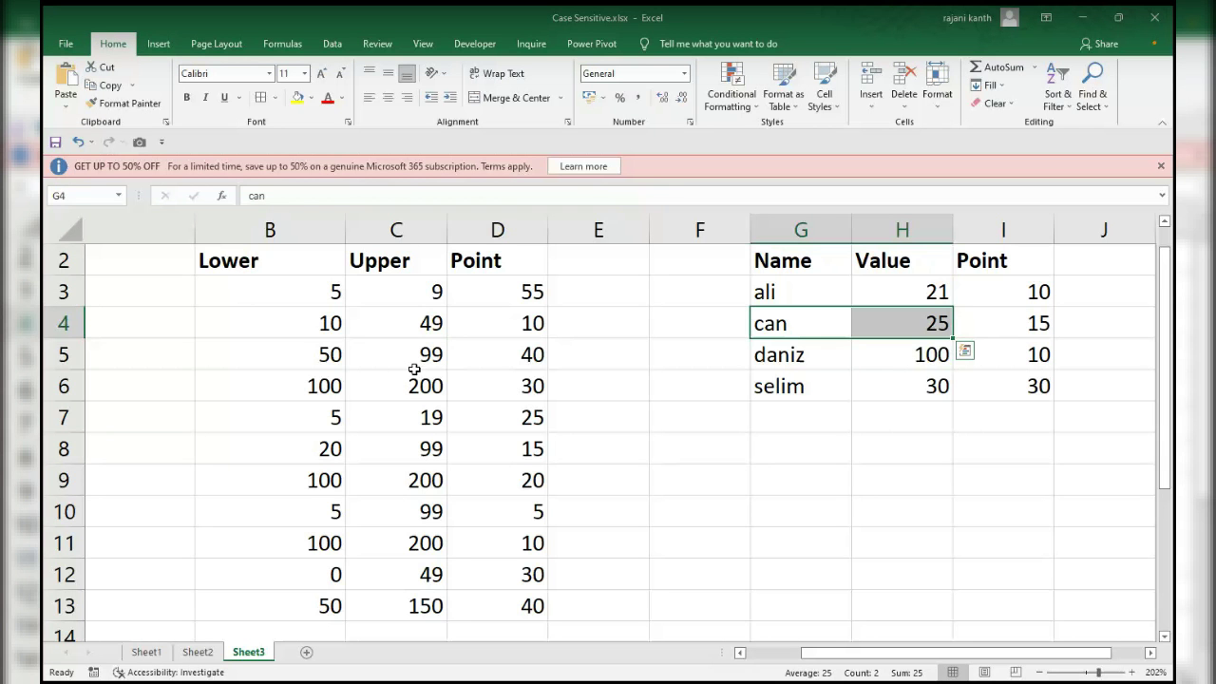
pyautogui.moveTo(329, 326); pyautogui.dragTo(417, 326)
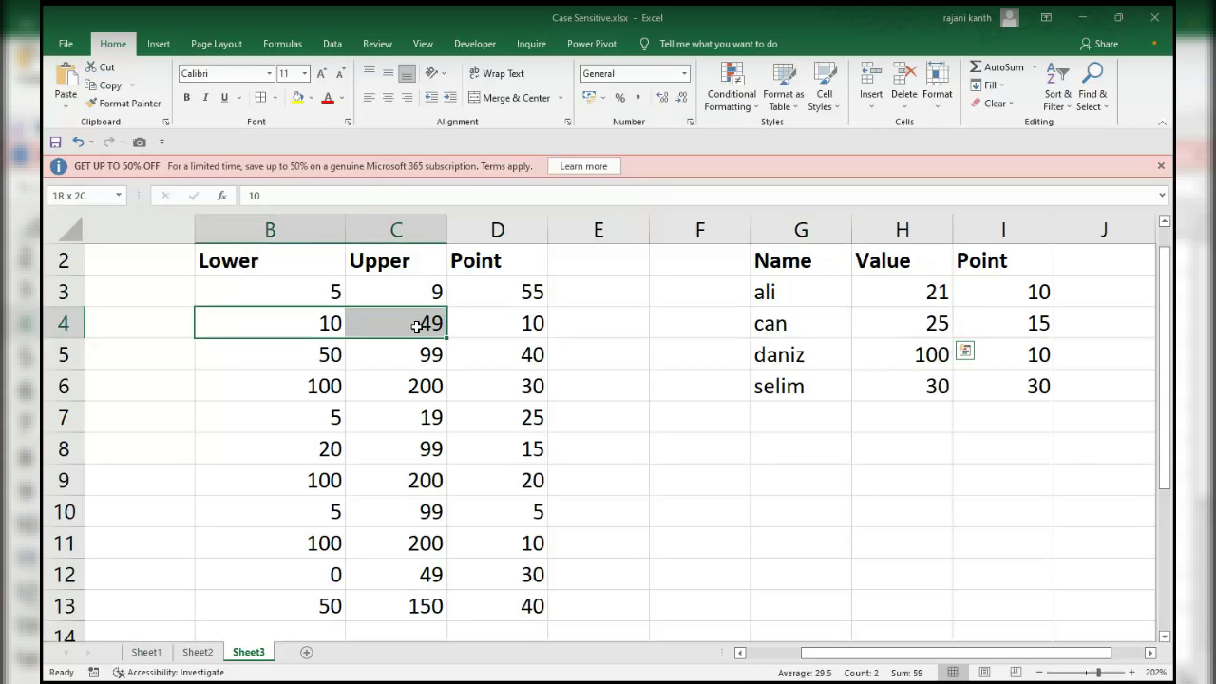
pyautogui.moveTo(416, 325); pyautogui.dragTo(418, 325)
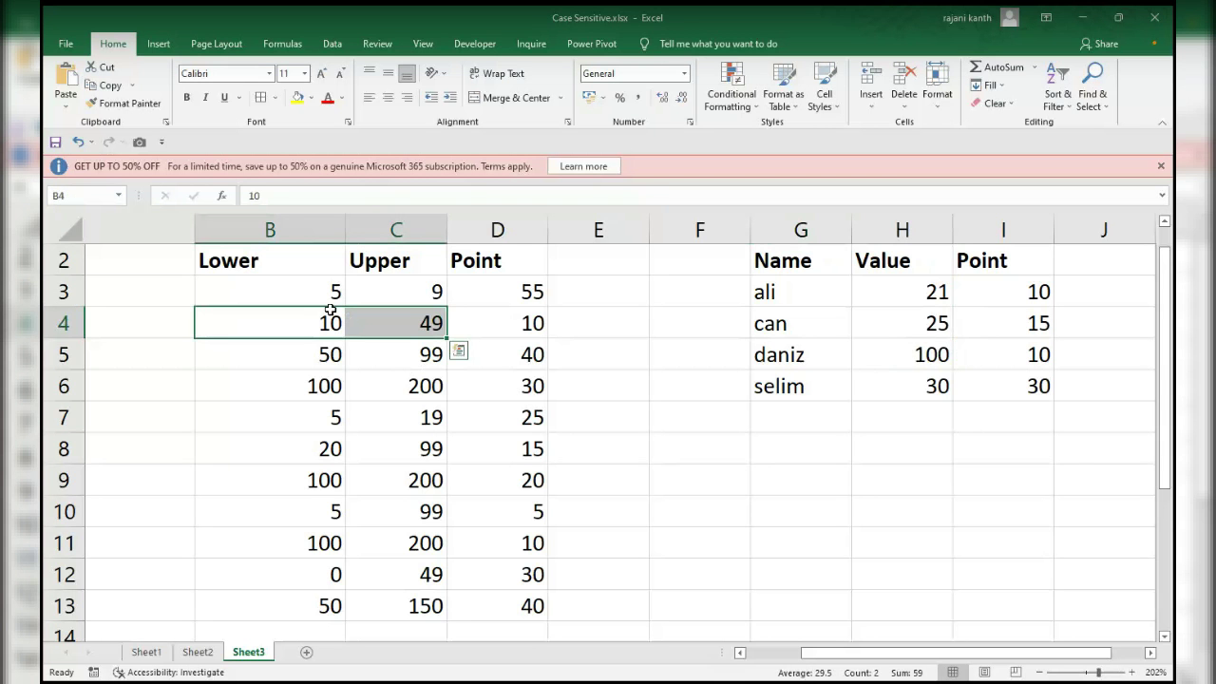
pyautogui.click(540, 327)
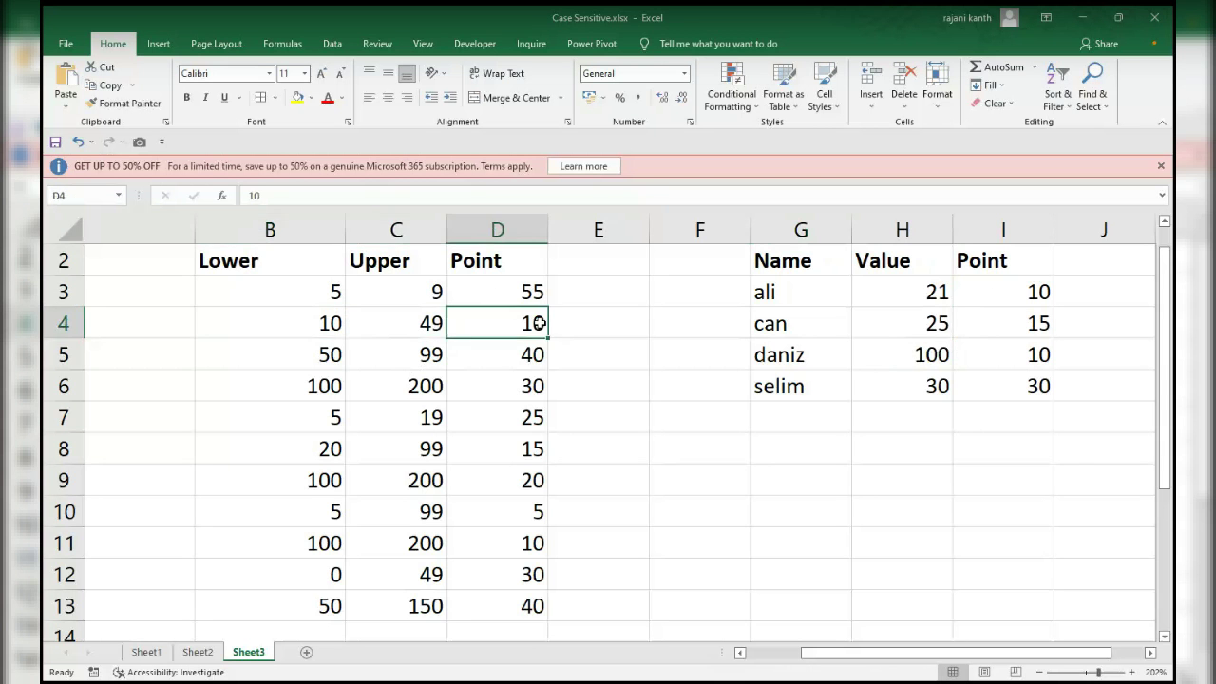
pyautogui.moveTo(313, 320); pyautogui.dragTo(439, 321)
pyautogui.moveTo(924, 655); pyautogui.dragTo(869, 656)
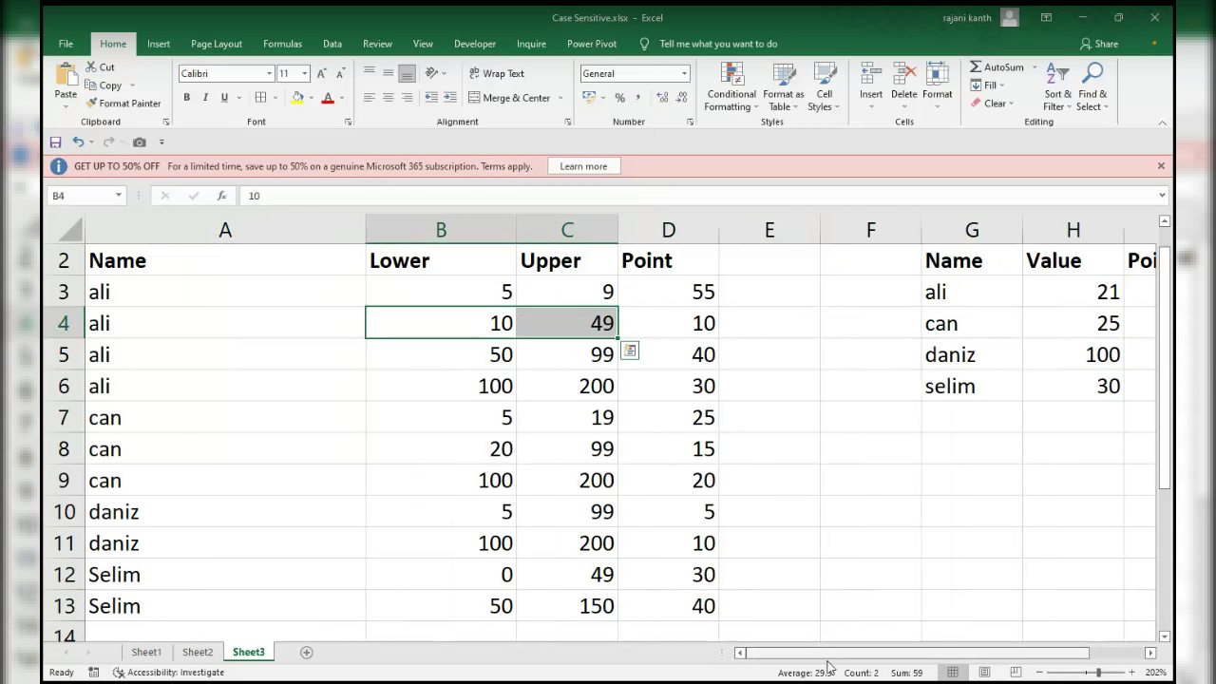
pyautogui.moveTo(1055, 653); pyautogui.dragTo(1092, 655)
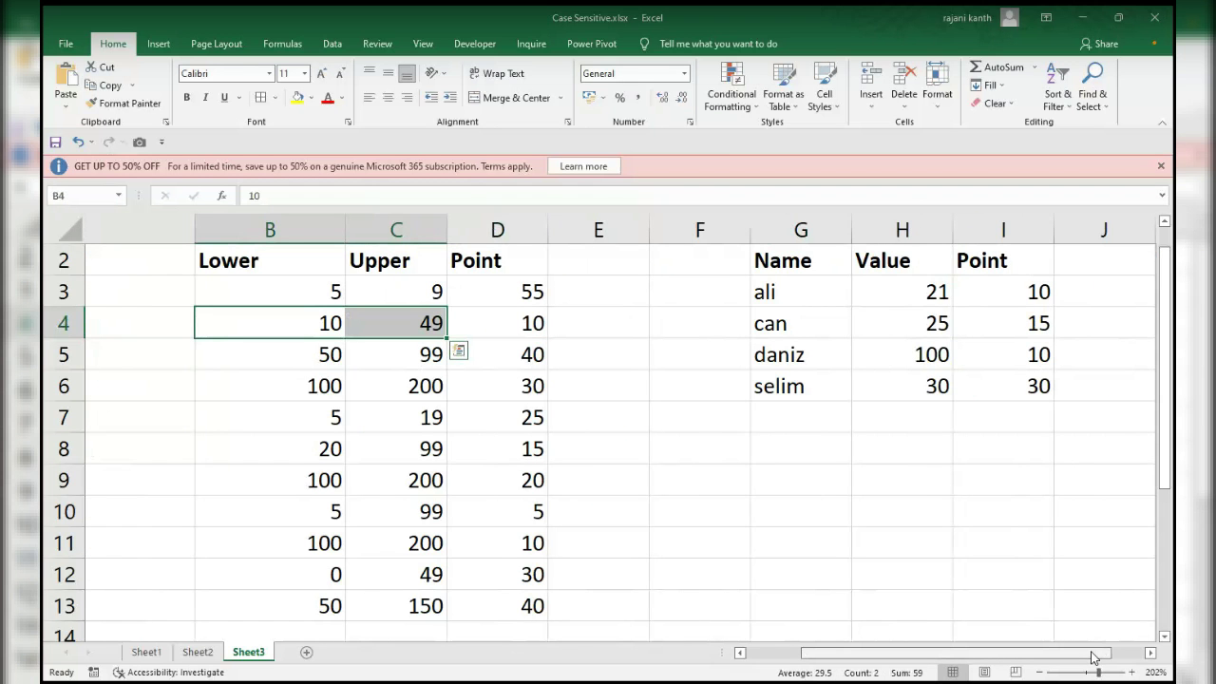